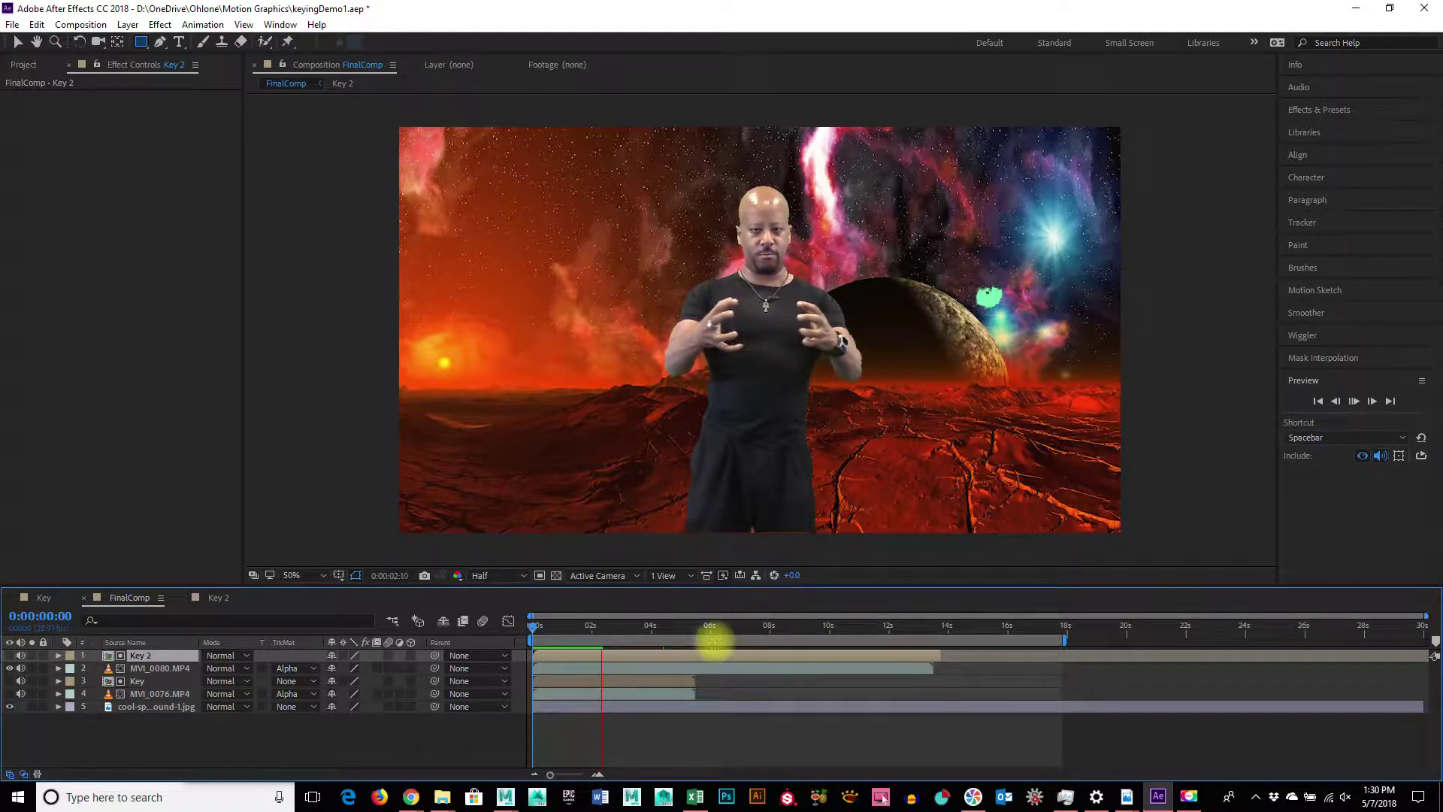
Stop the preview, move the current time to 0:00:01:13, and set the composition's preview resolution to Third.
{"action": "key", "text": "space"}
{"action": "left_click", "coordinate": [593, 628]}
{"action": "mouse_move", "coordinate": [587, 637]}
{"action": "left_mouse_down"}
{"action": "mouse_move", "coordinate": [541, 631]}
{"action": "mouse_move", "coordinate": [575, 638]}
{"action": "left_mouse_up"}
{"action": "left_click", "coordinate": [502, 577]}
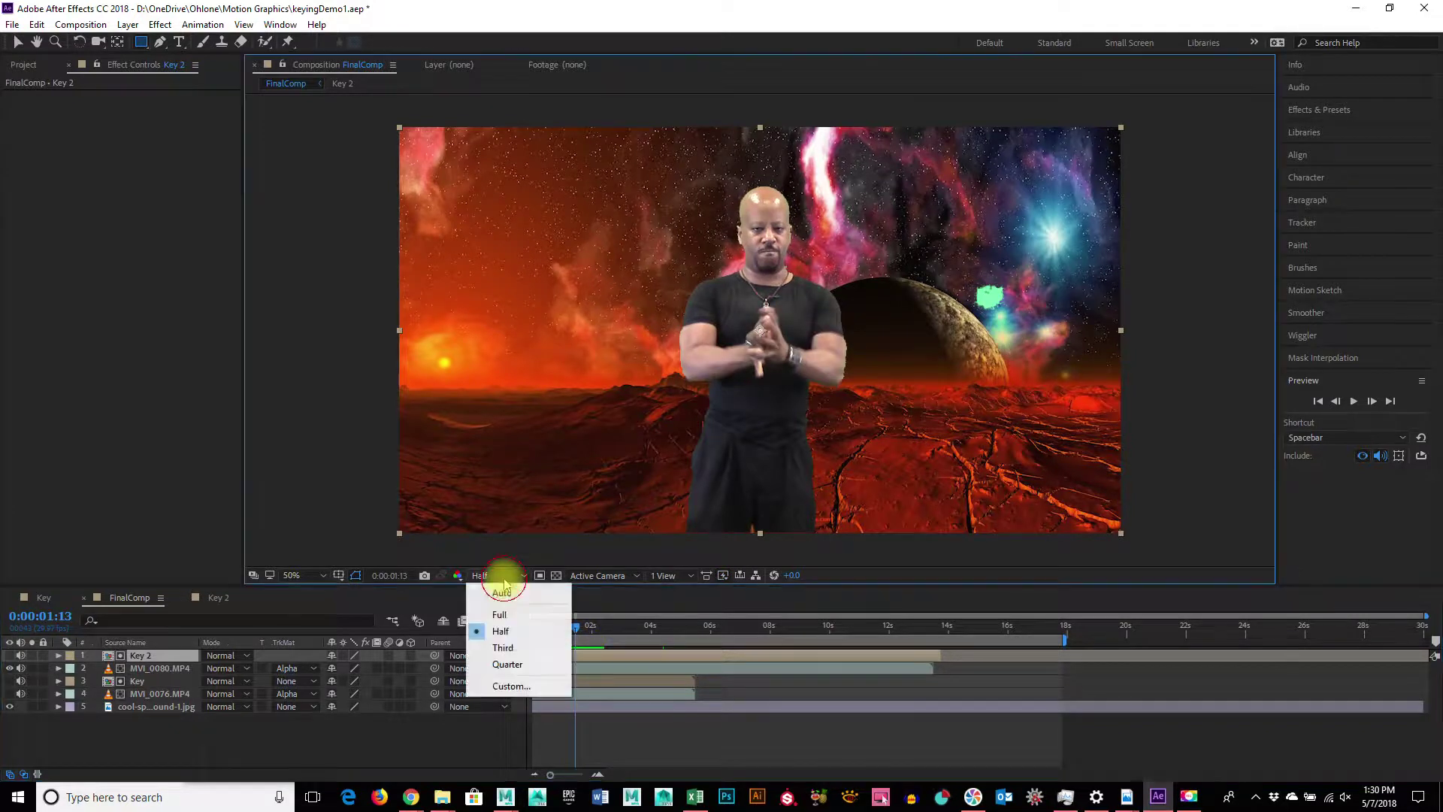
{"action": "left_click", "coordinate": [505, 647]}
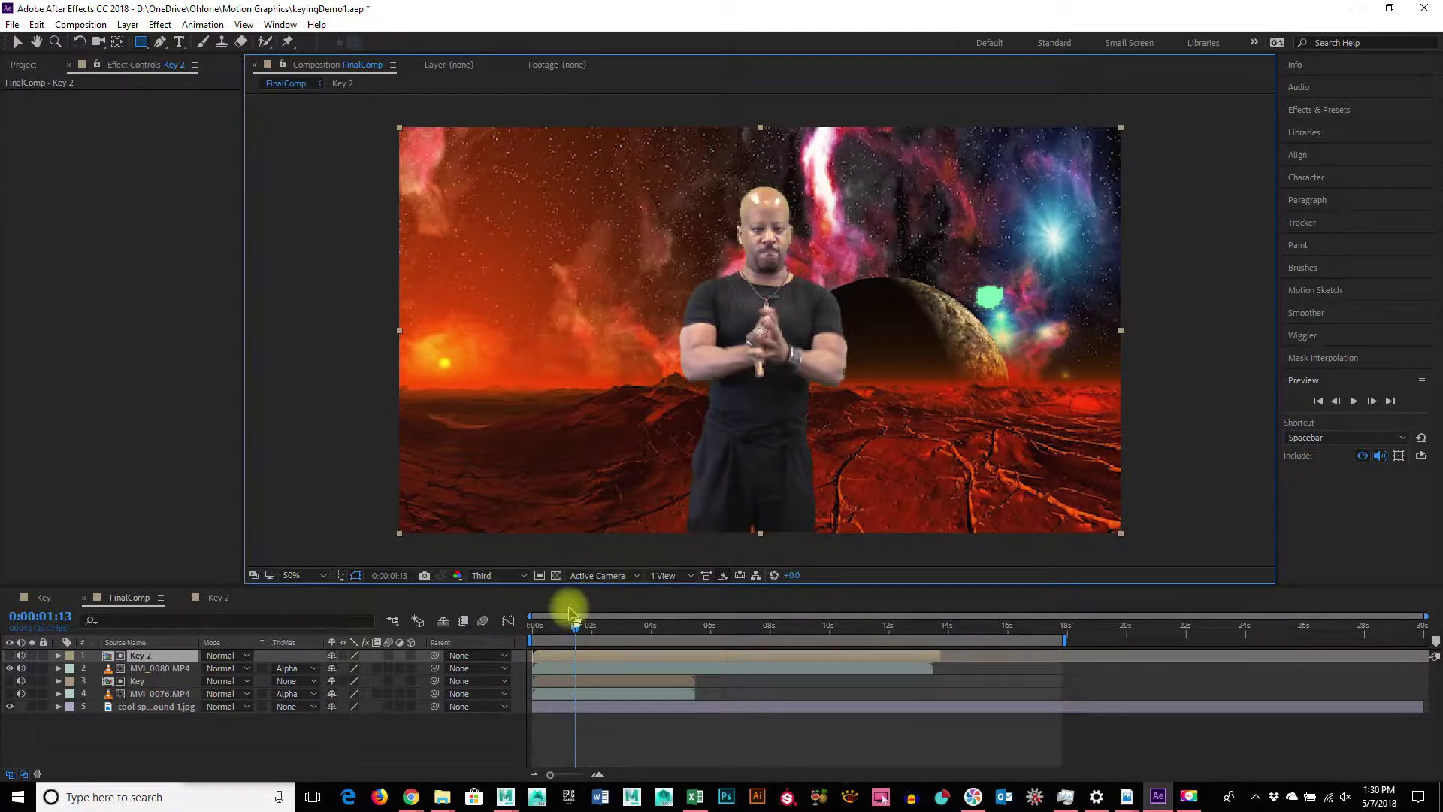
Preview FinalComp from the start, stop at 0:00:10:09, and examine the keyed figure against the background up close and in full.
{"action": "left_click_drag", "start_coordinate": [568, 631], "coordinate": [509, 634]}
{"action": "key", "text": "space"}
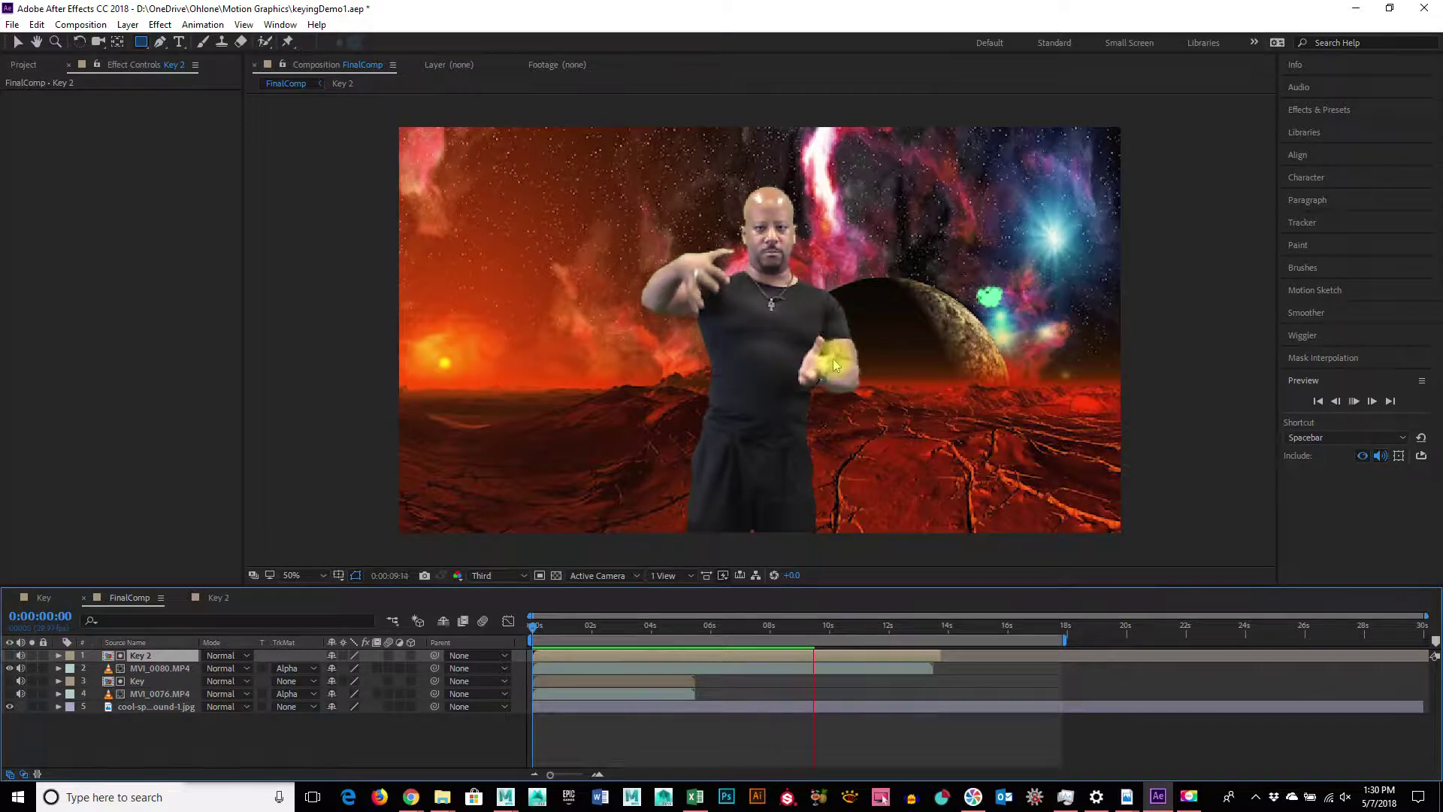
{"action": "key", "text": "space"}
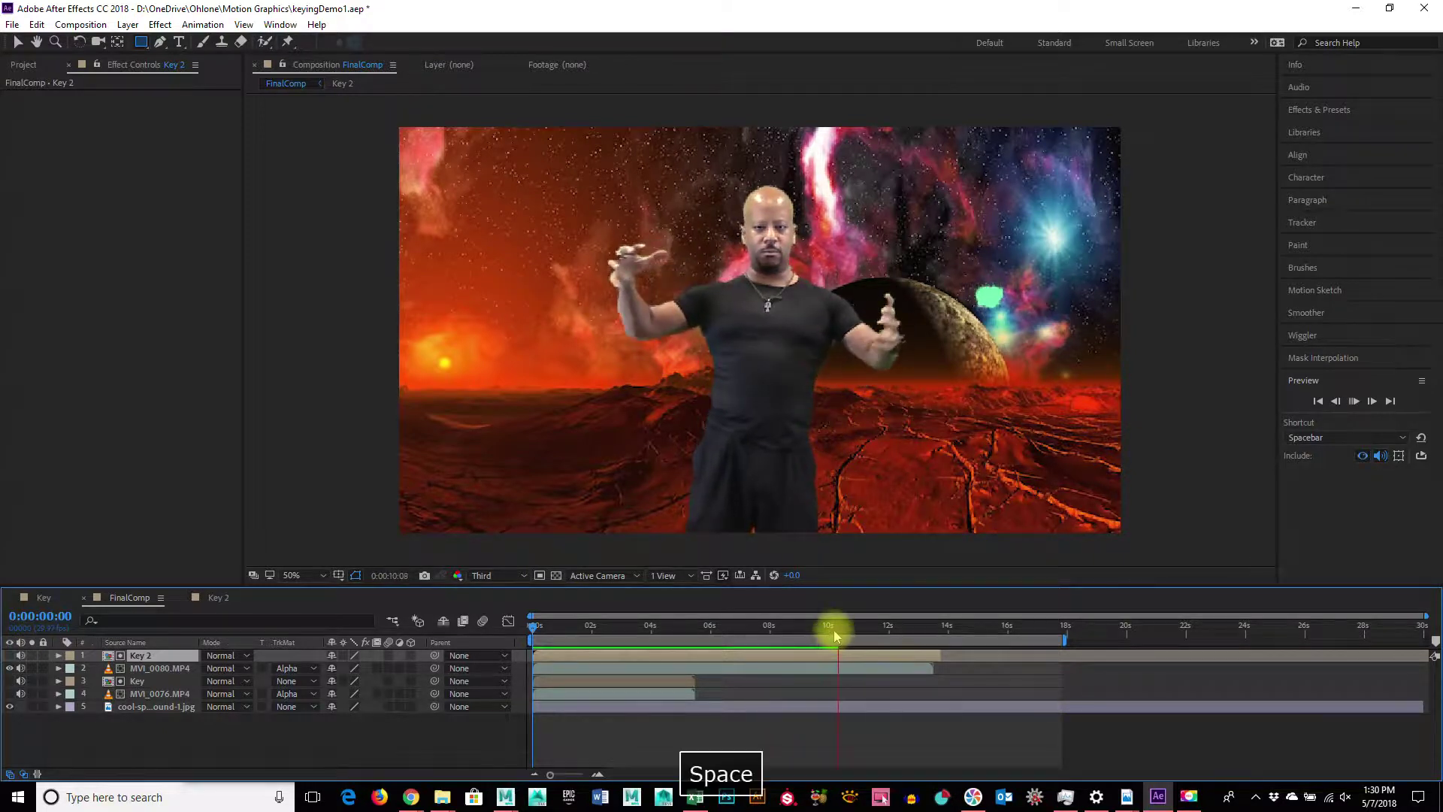
{"action": "scroll", "coordinate": [813, 422], "scroll_direction": "up", "scroll_amount": 1}
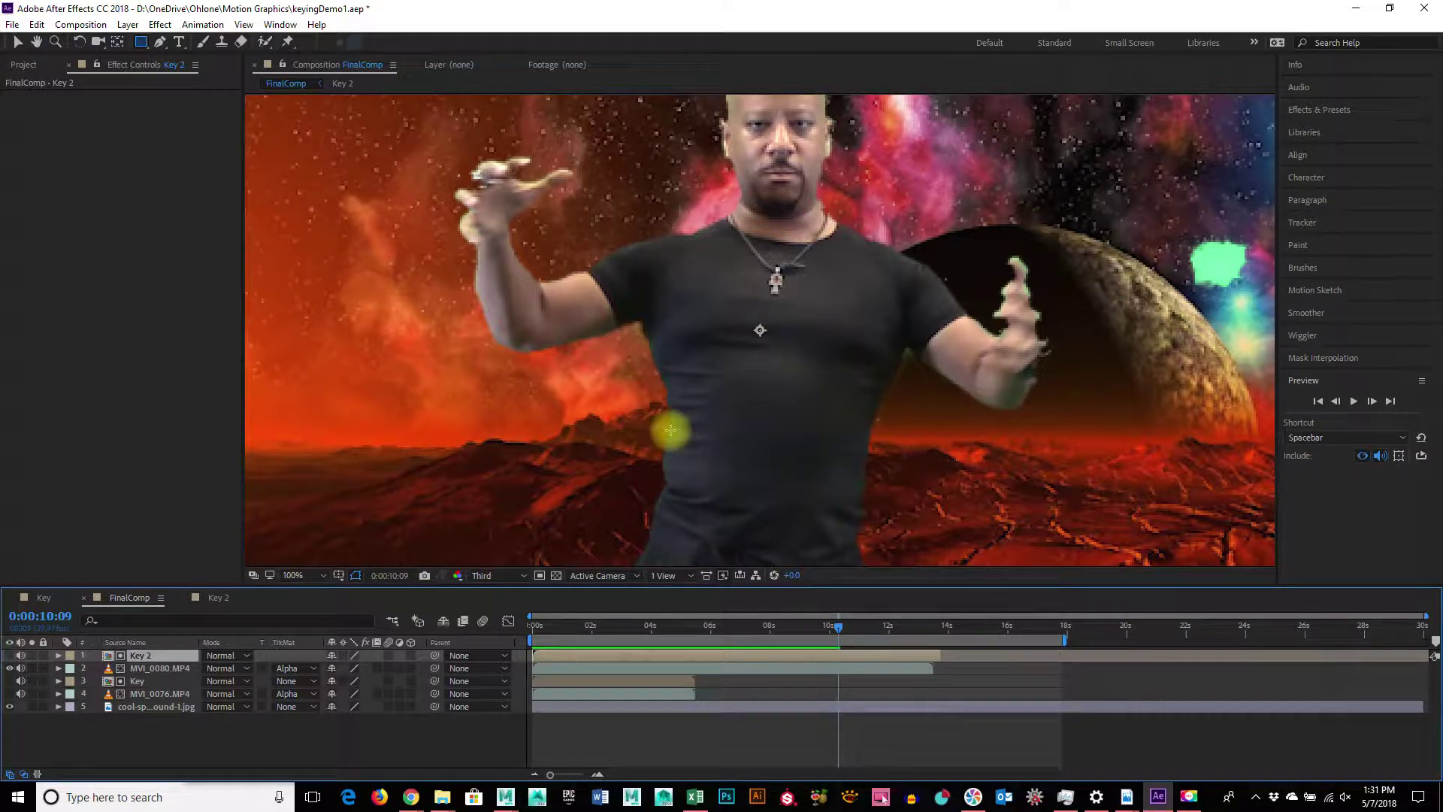
{"action": "scroll", "coordinate": [700, 239], "scroll_direction": "down", "scroll_amount": 4}
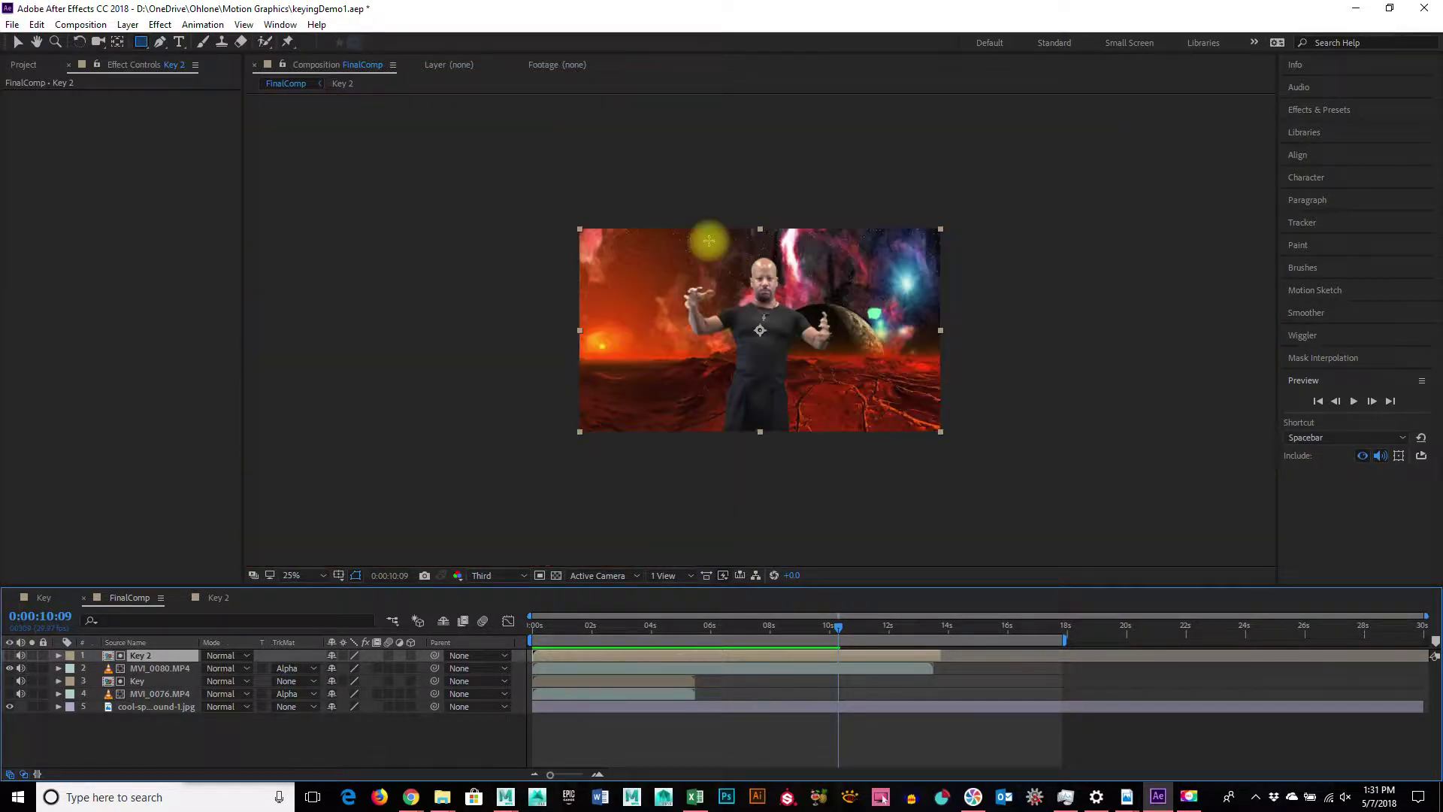
{"action": "scroll", "coordinate": [707, 240], "scroll_direction": "up", "scroll_amount": 2}
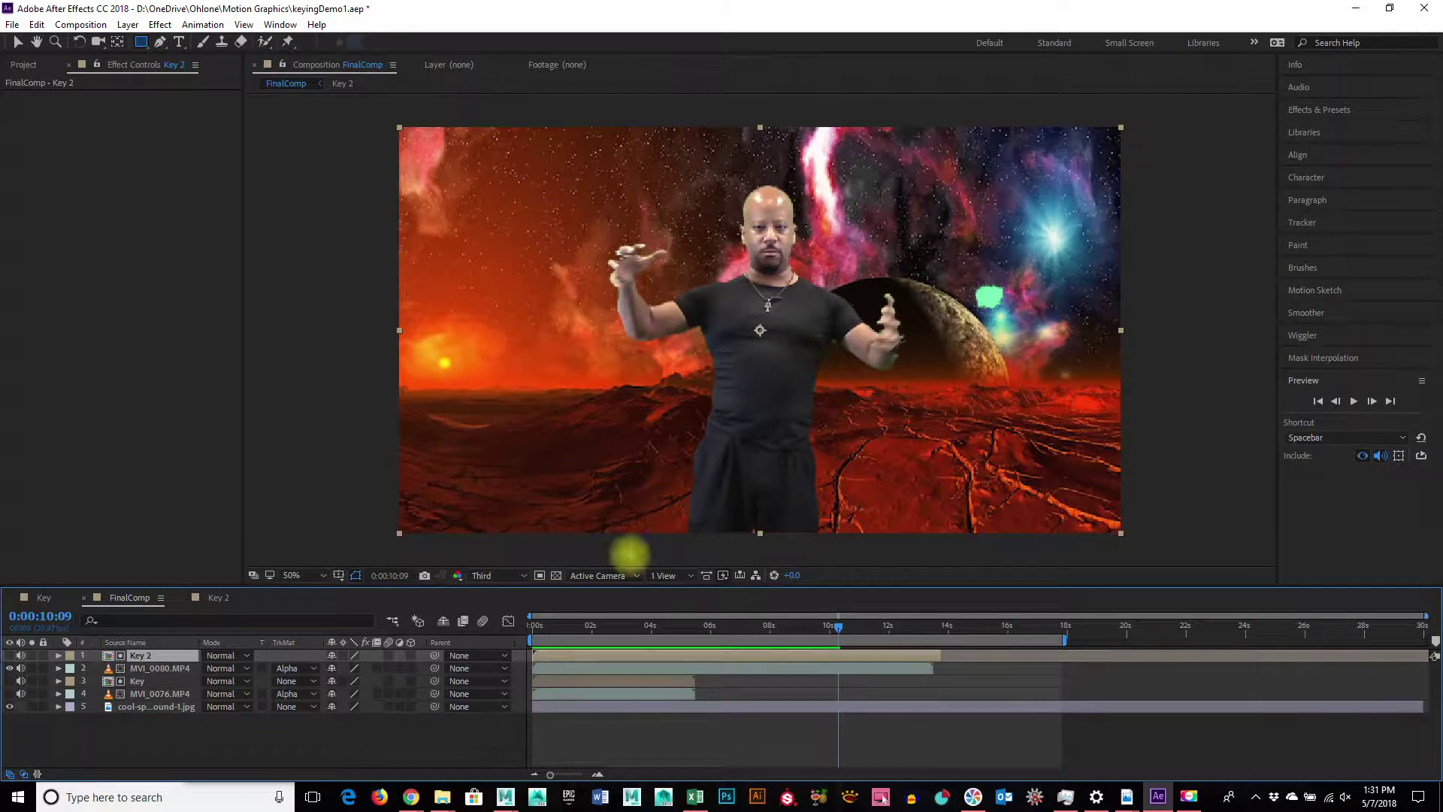
Select the MVI_0080.MP4 layer and expand its properties in the timeline.
{"action": "left_click", "coordinate": [179, 668]}
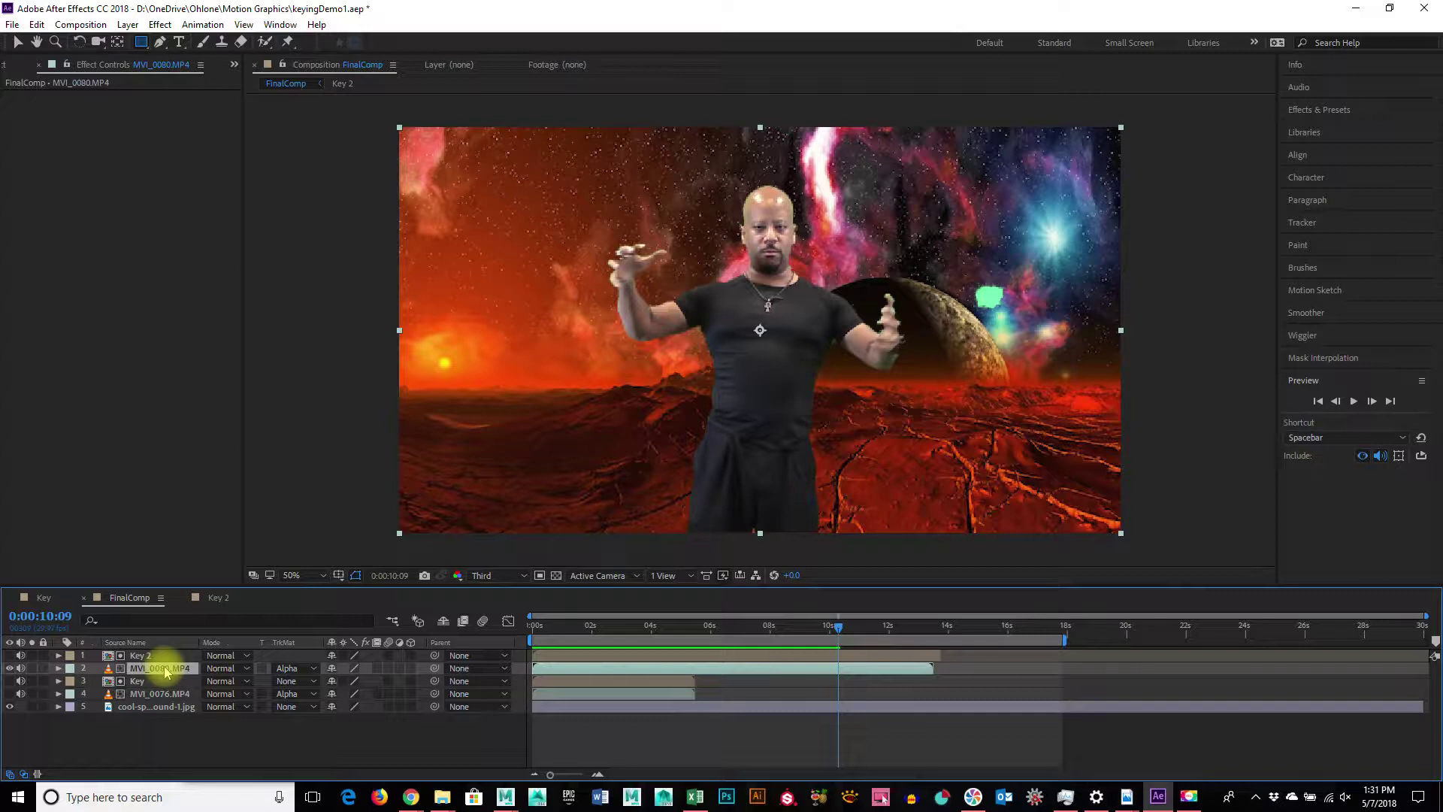
{"action": "left_click", "coordinate": [81, 25]}
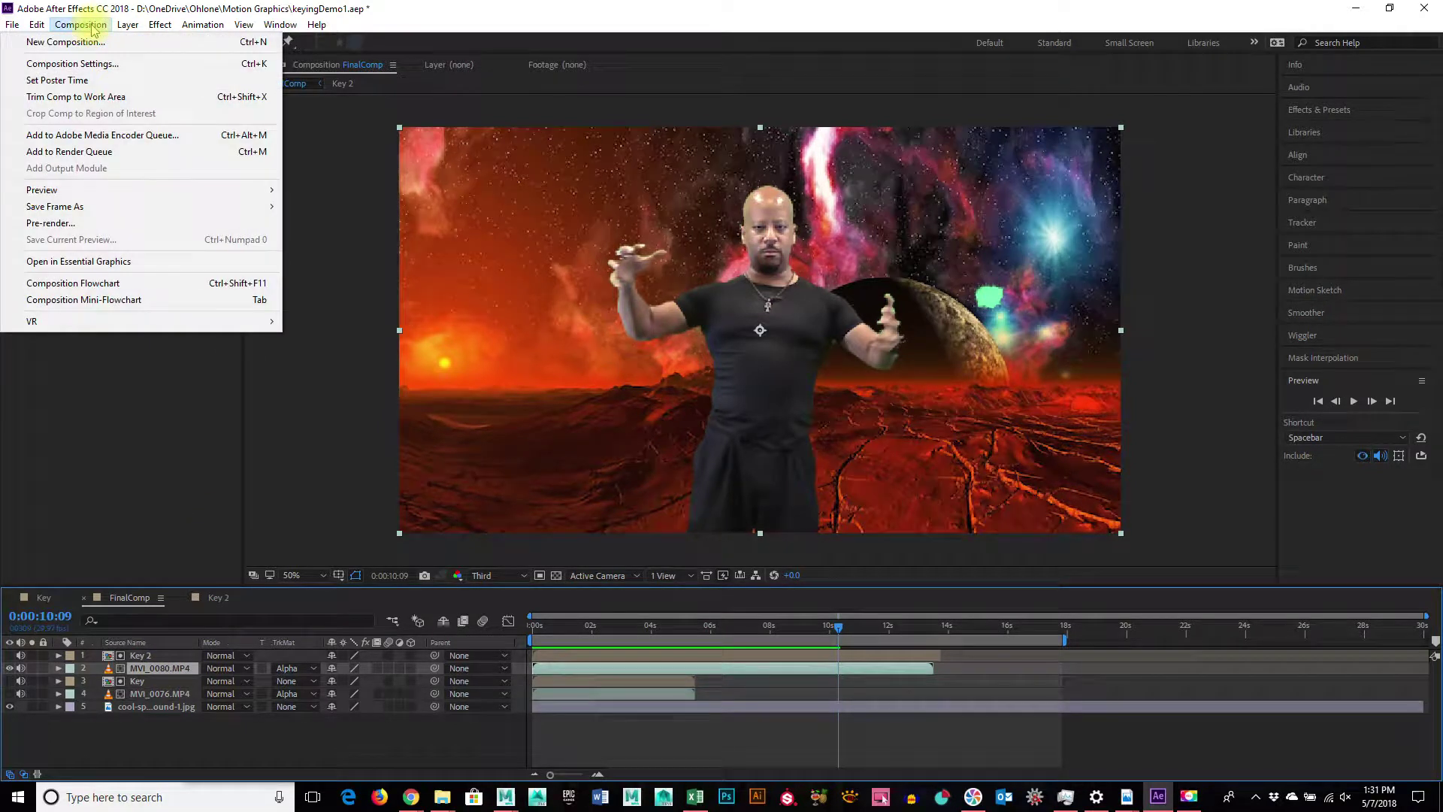
{"action": "left_click", "coordinate": [56, 668]}
{"action": "left_click", "coordinate": [57, 668]}
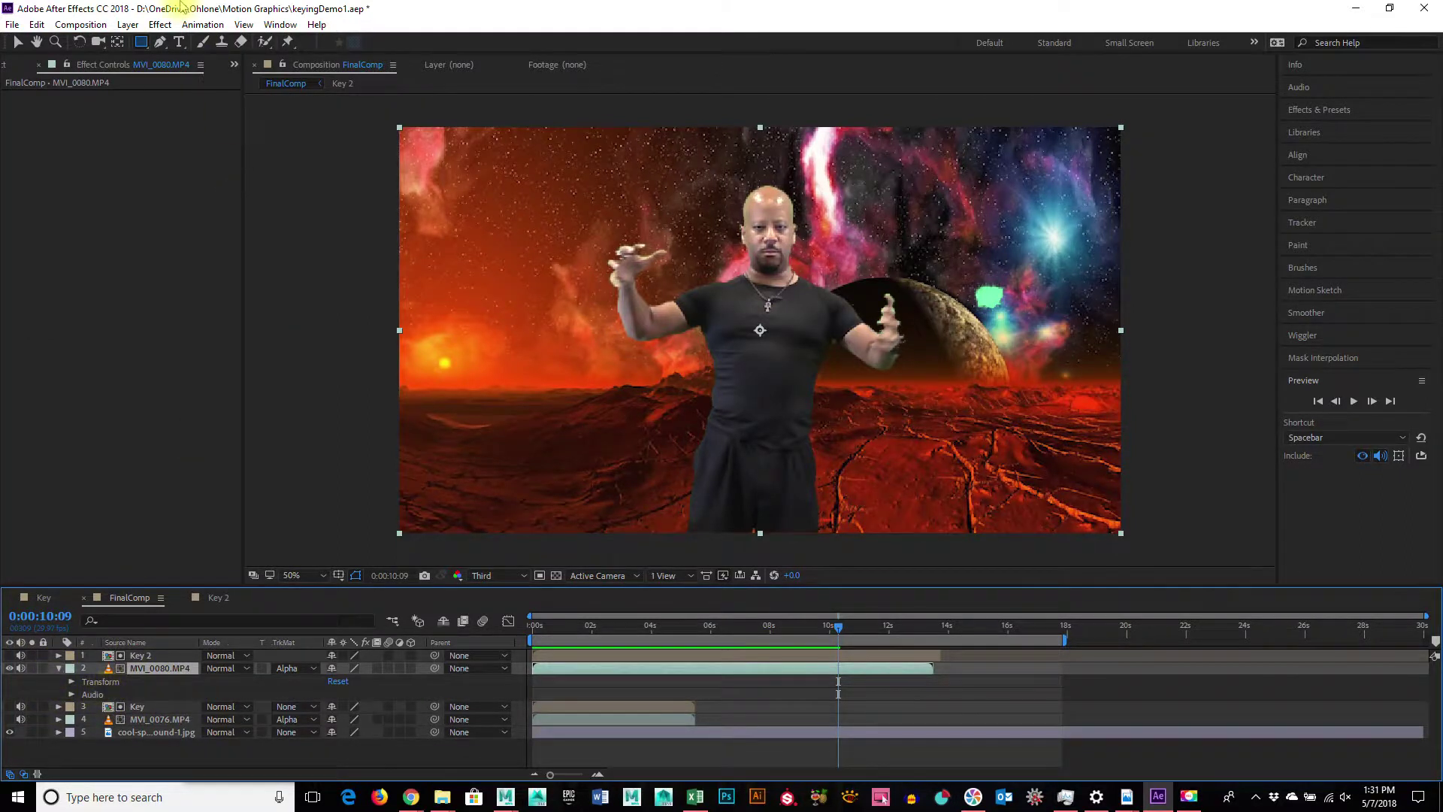
Look through the Color Correction effects in Effects & Presets.
{"action": "left_click", "coordinate": [1341, 111]}
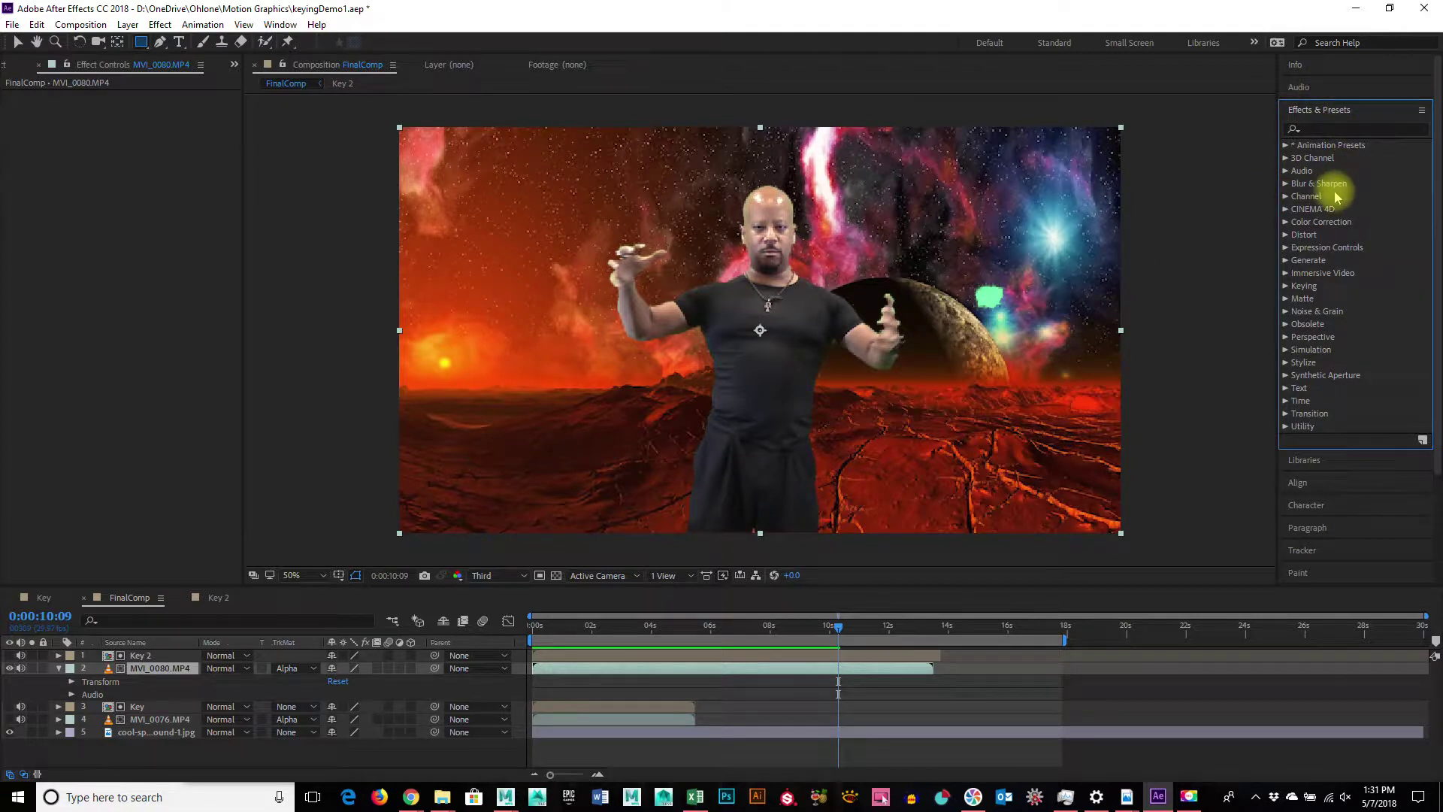
{"action": "left_click", "coordinate": [1320, 133]}
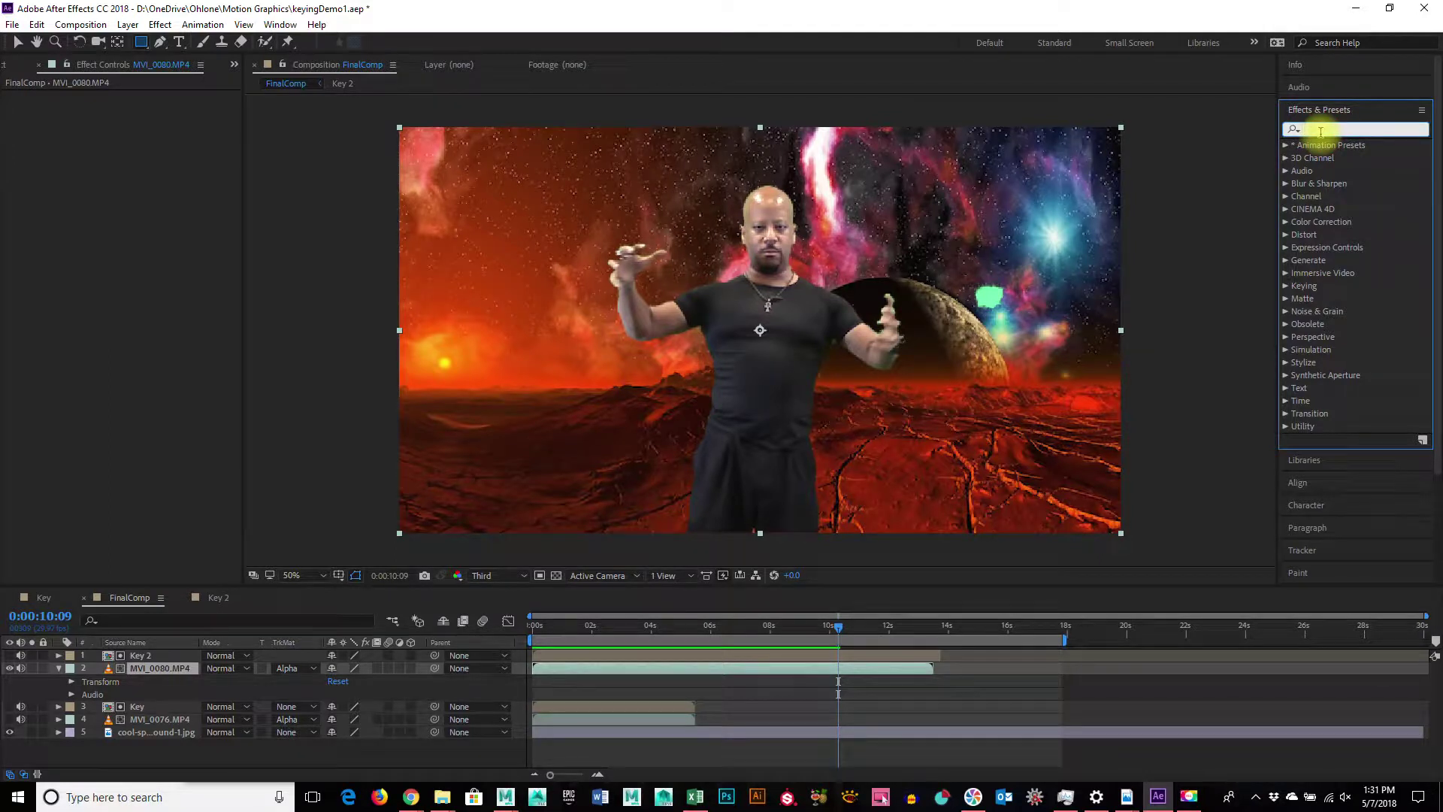
{"action": "left_click", "coordinate": [1360, 214]}
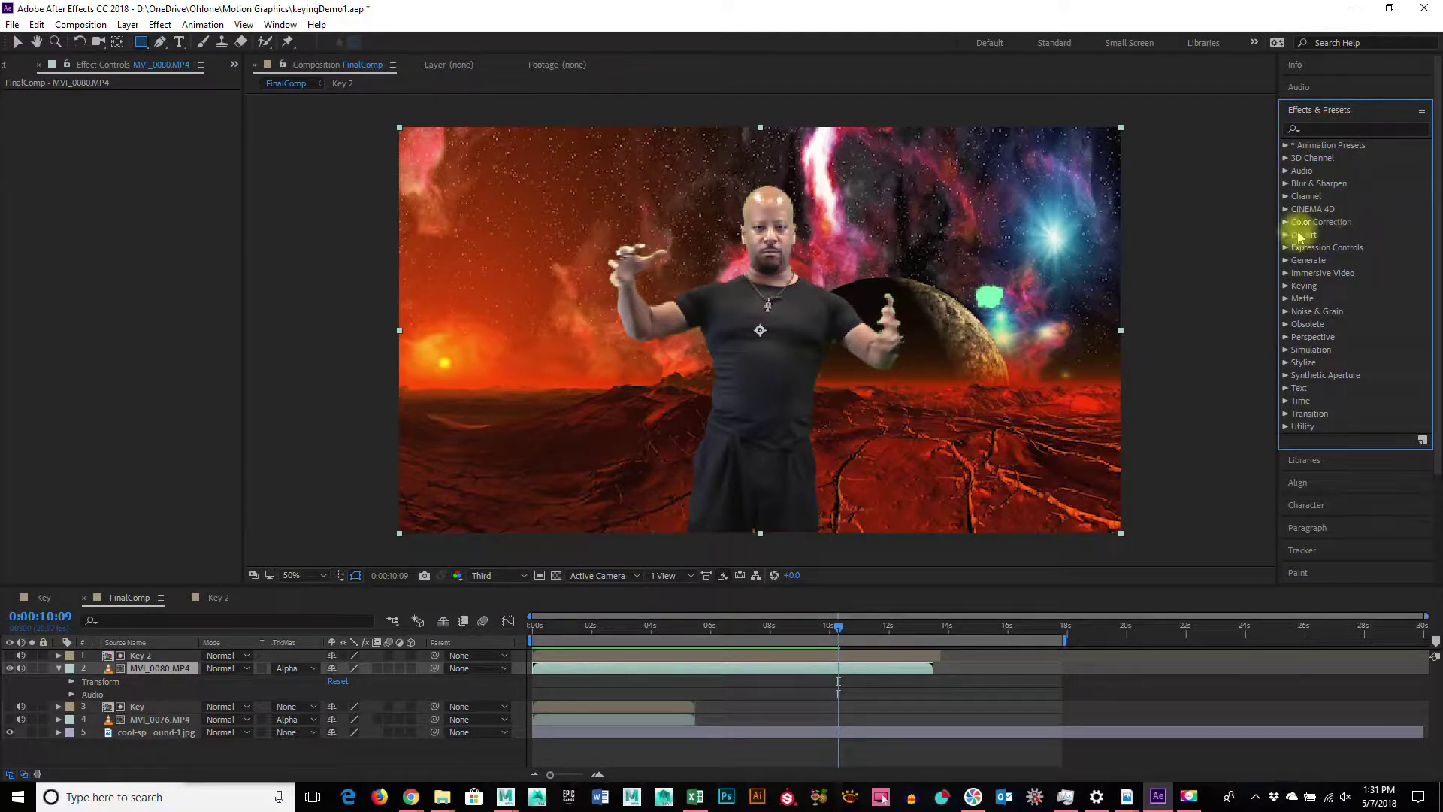
{"action": "left_click", "coordinate": [1286, 223]}
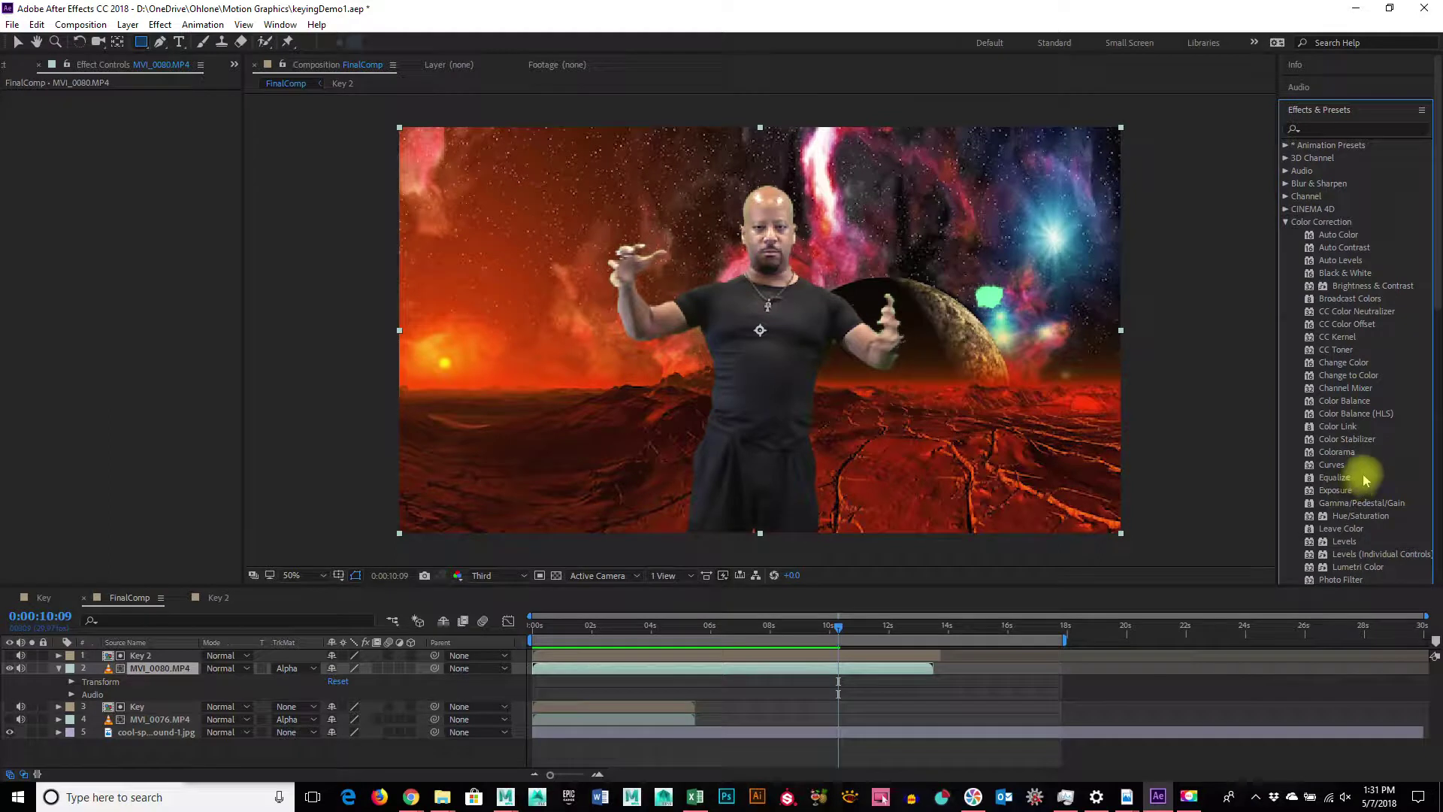
{"action": "scroll", "coordinate": [1366, 480], "scroll_direction": "down", "scroll_amount": 2}
{"action": "scroll", "coordinate": [1407, 513], "scroll_direction": "down", "scroll_amount": 2}
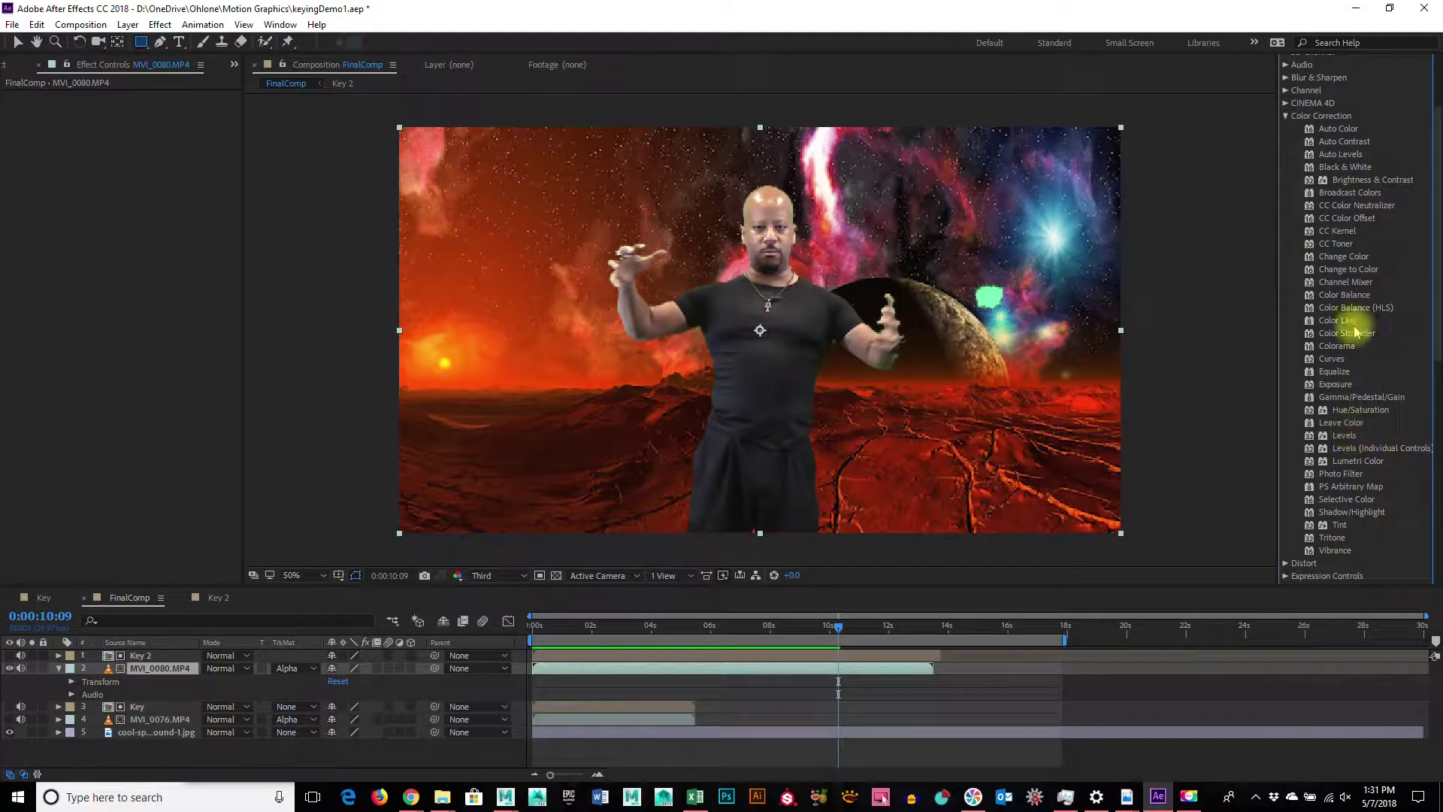
{"action": "scroll", "coordinate": [1331, 109], "scroll_direction": "up", "scroll_amount": 4}
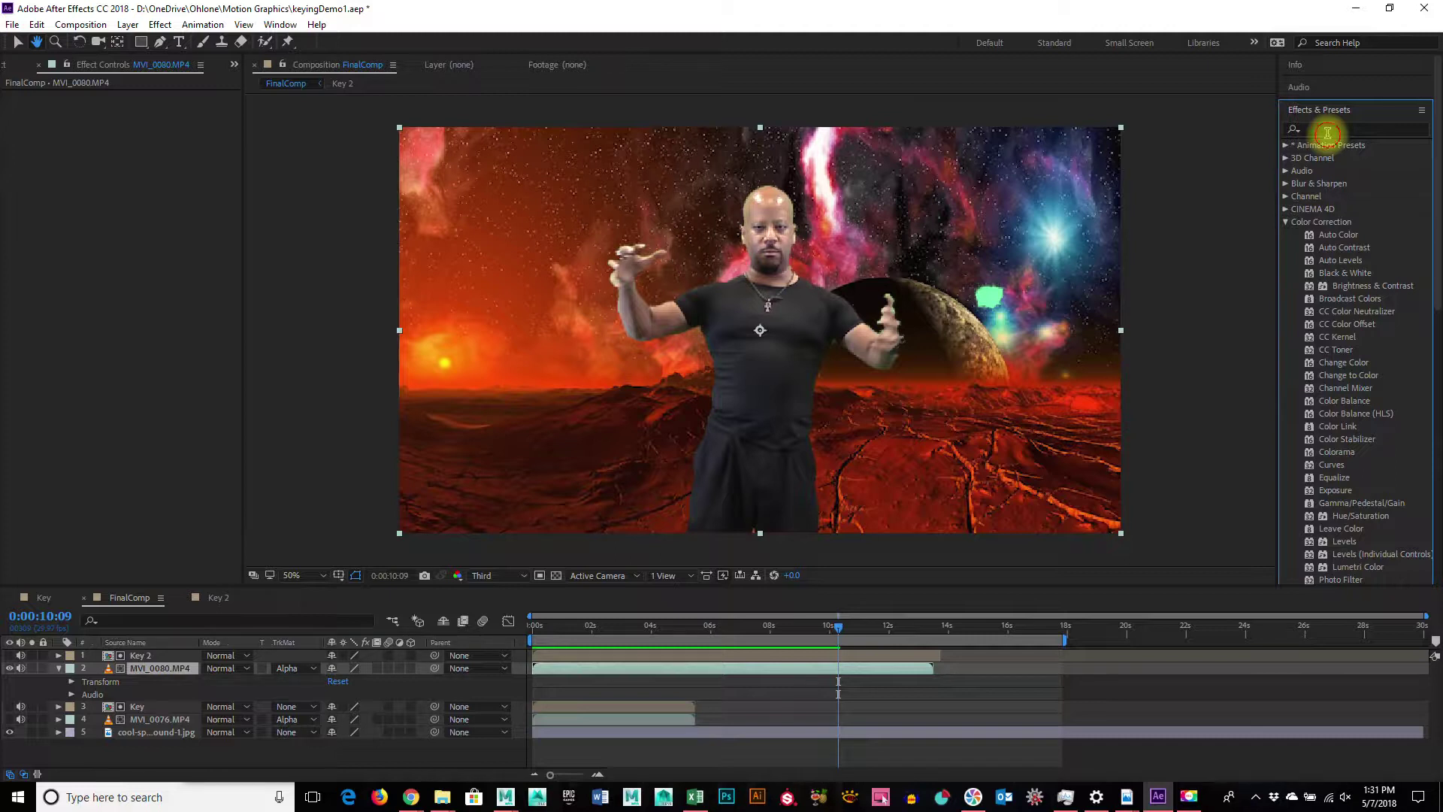
Search the effects for "hue" and try to apply Hue/Saturation to the MVI_0080.MP4 layer.
{"action": "left_click", "coordinate": [1326, 129]}
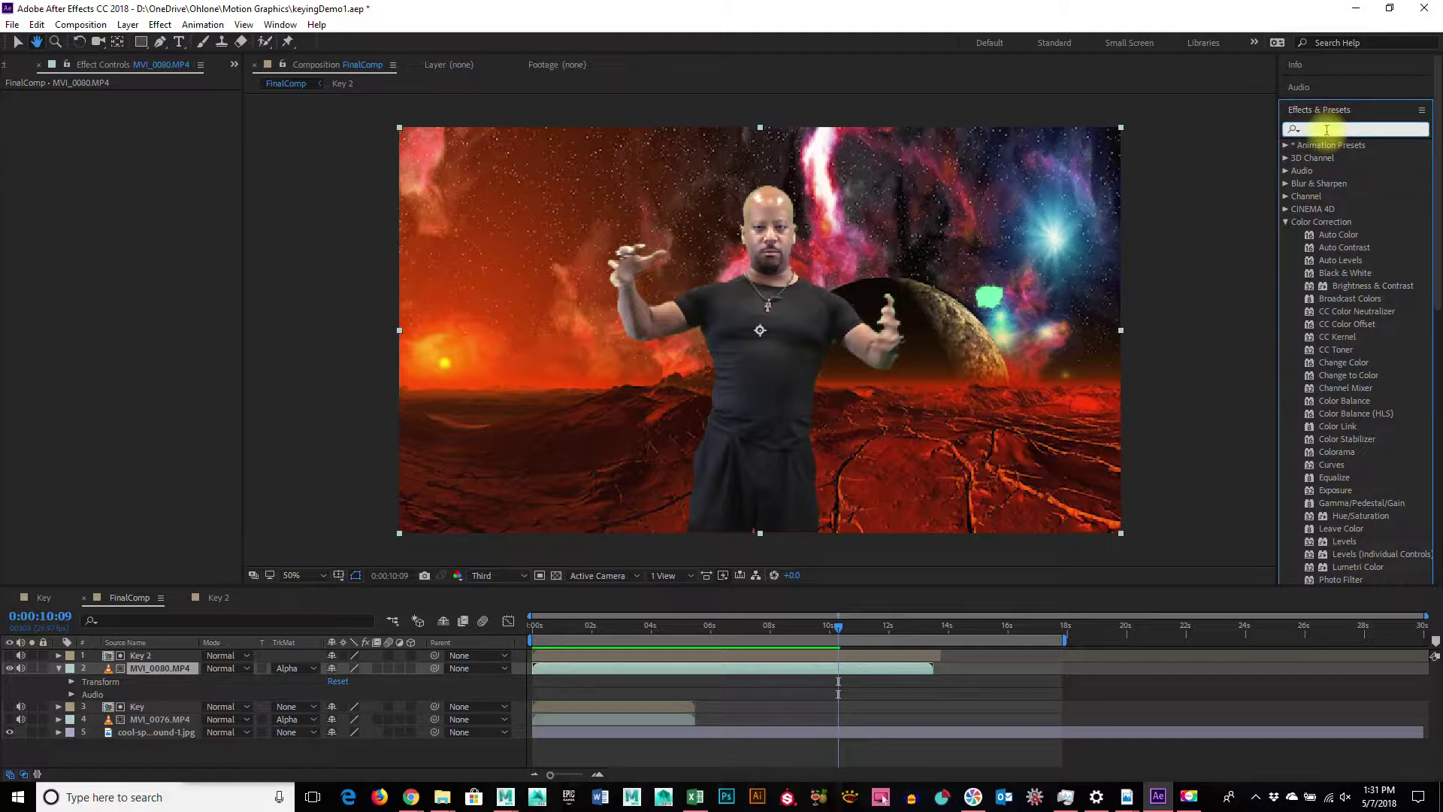
{"action": "type", "text": "hue"}
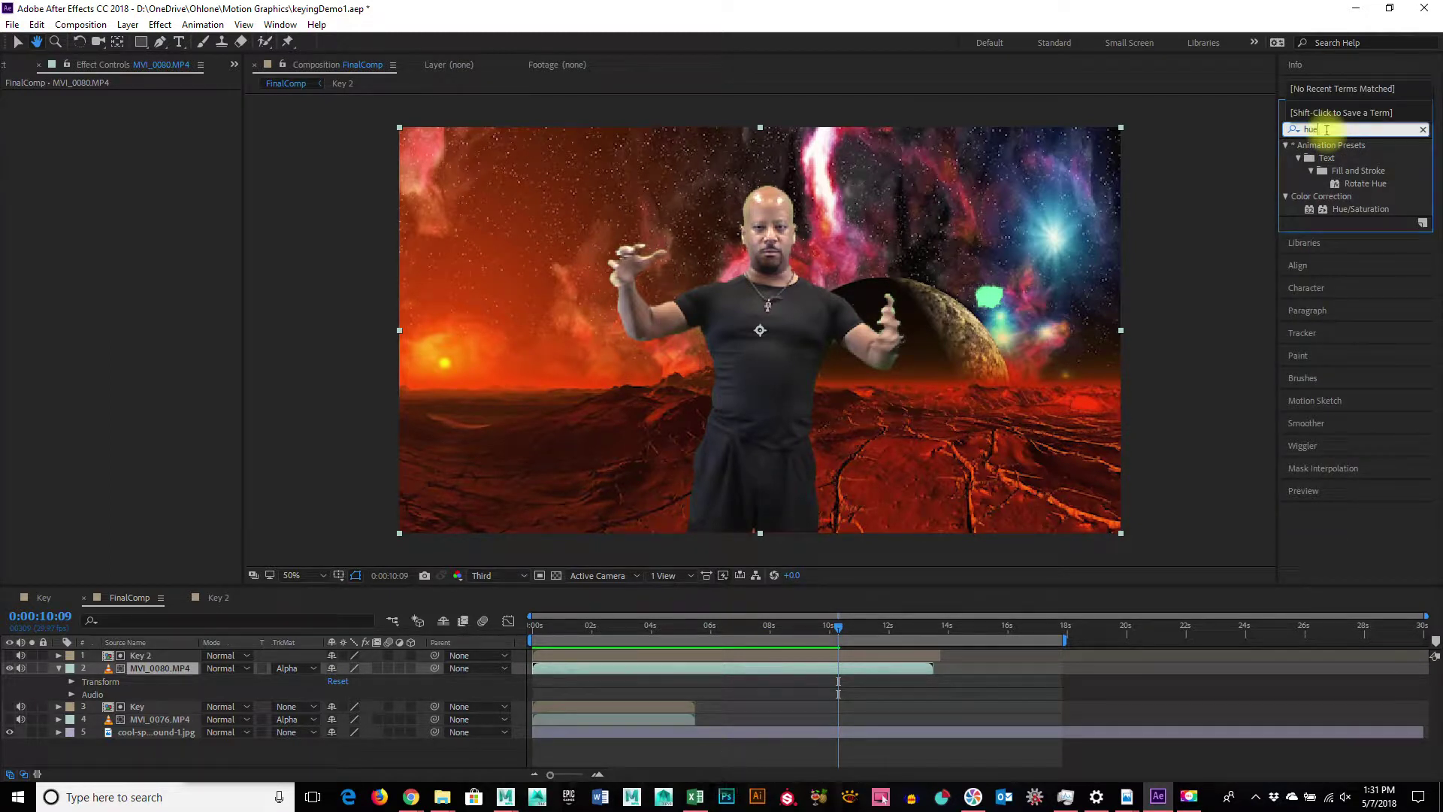
{"action": "left_click", "coordinate": [1360, 211]}
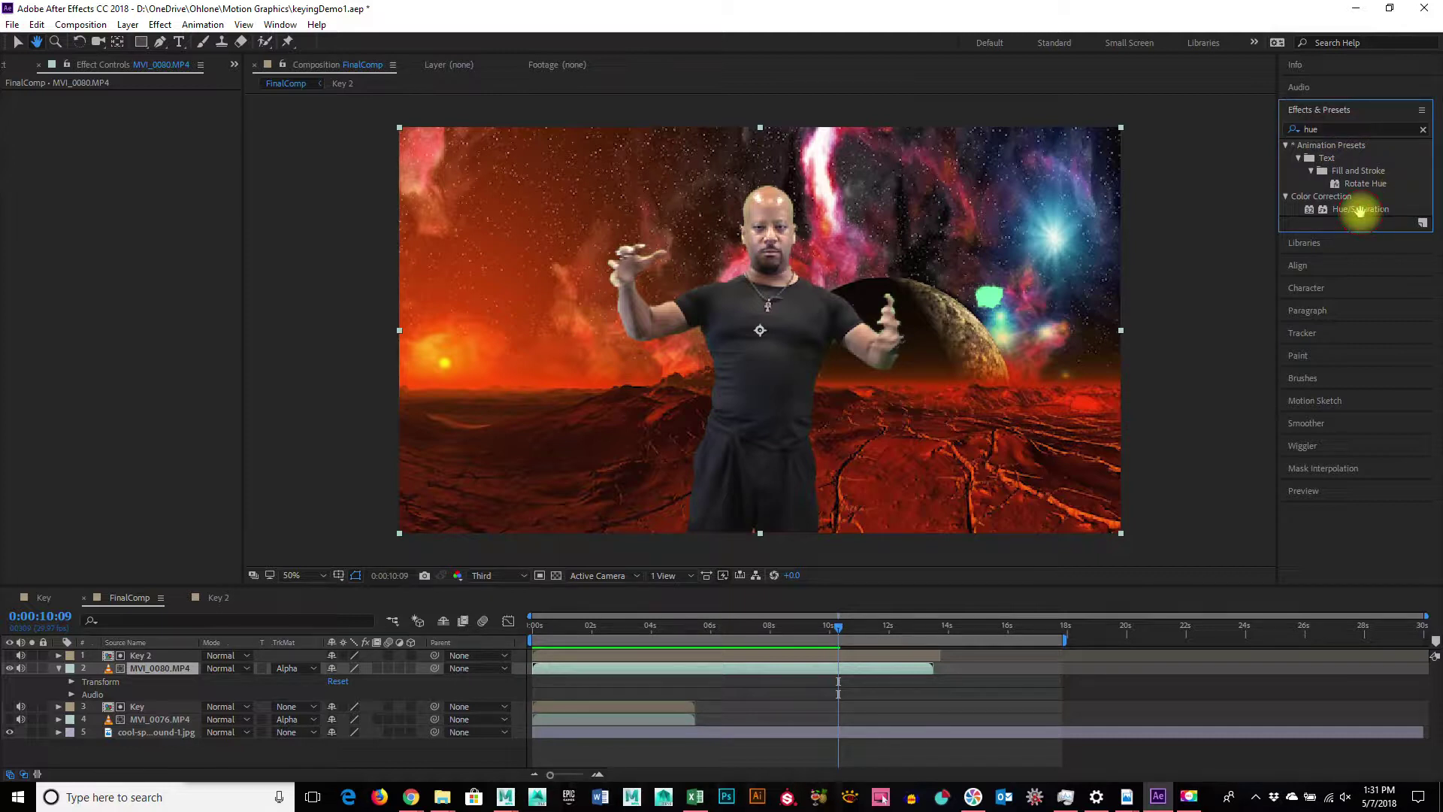
{"action": "left_click_drag", "start_coordinate": [1360, 211], "coordinate": [155, 667]}
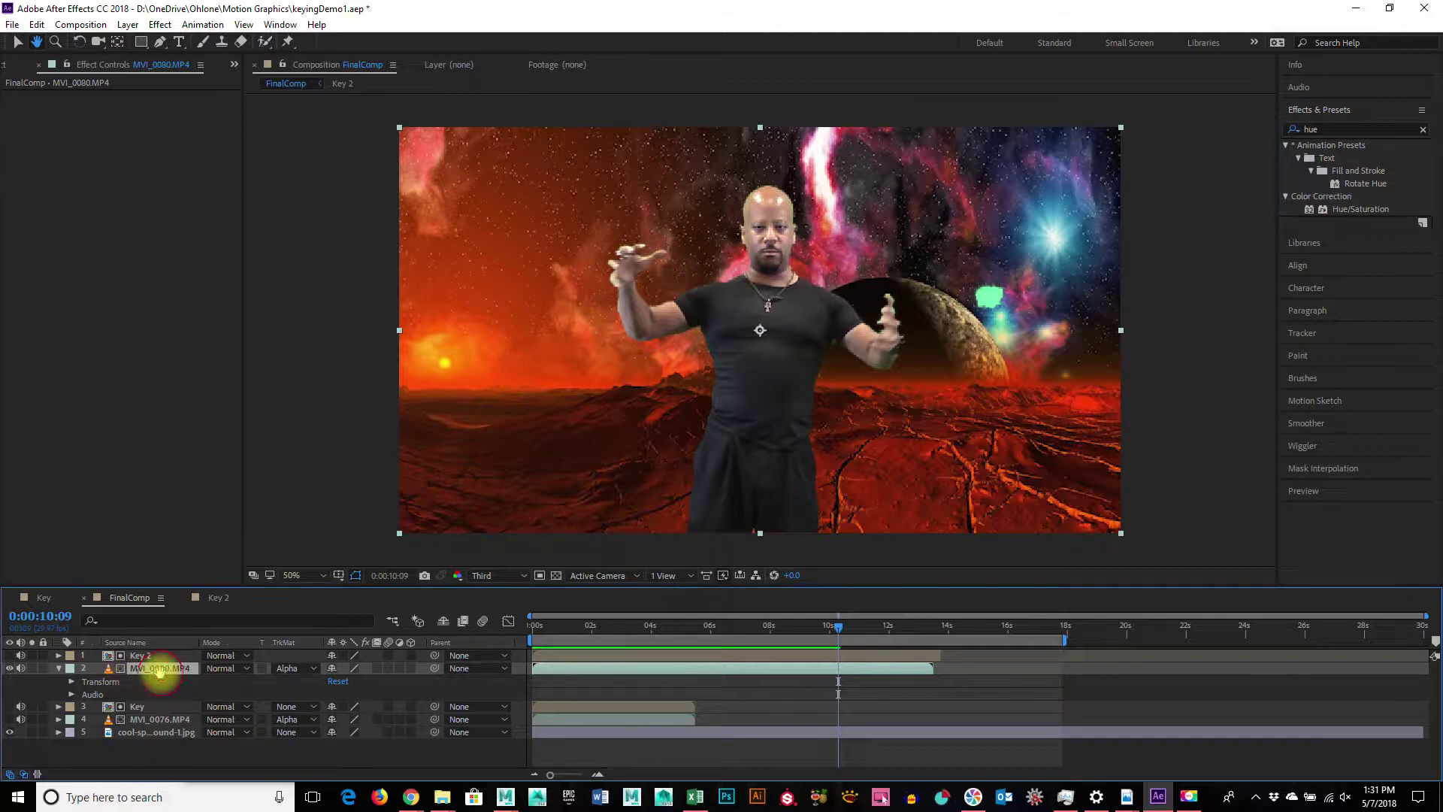
{"action": "left_click", "coordinate": [1342, 222]}
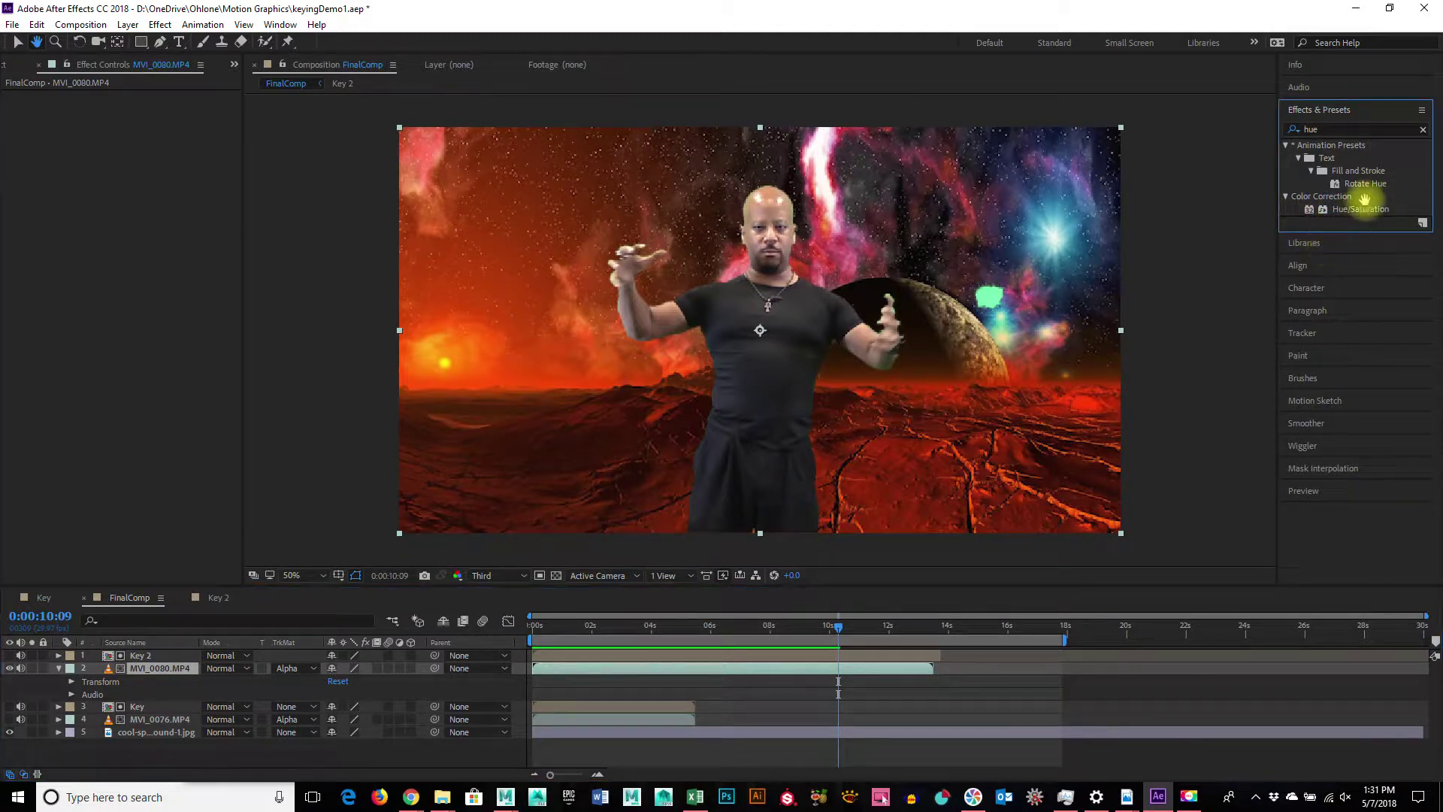
{"action": "left_click", "coordinate": [138, 671]}
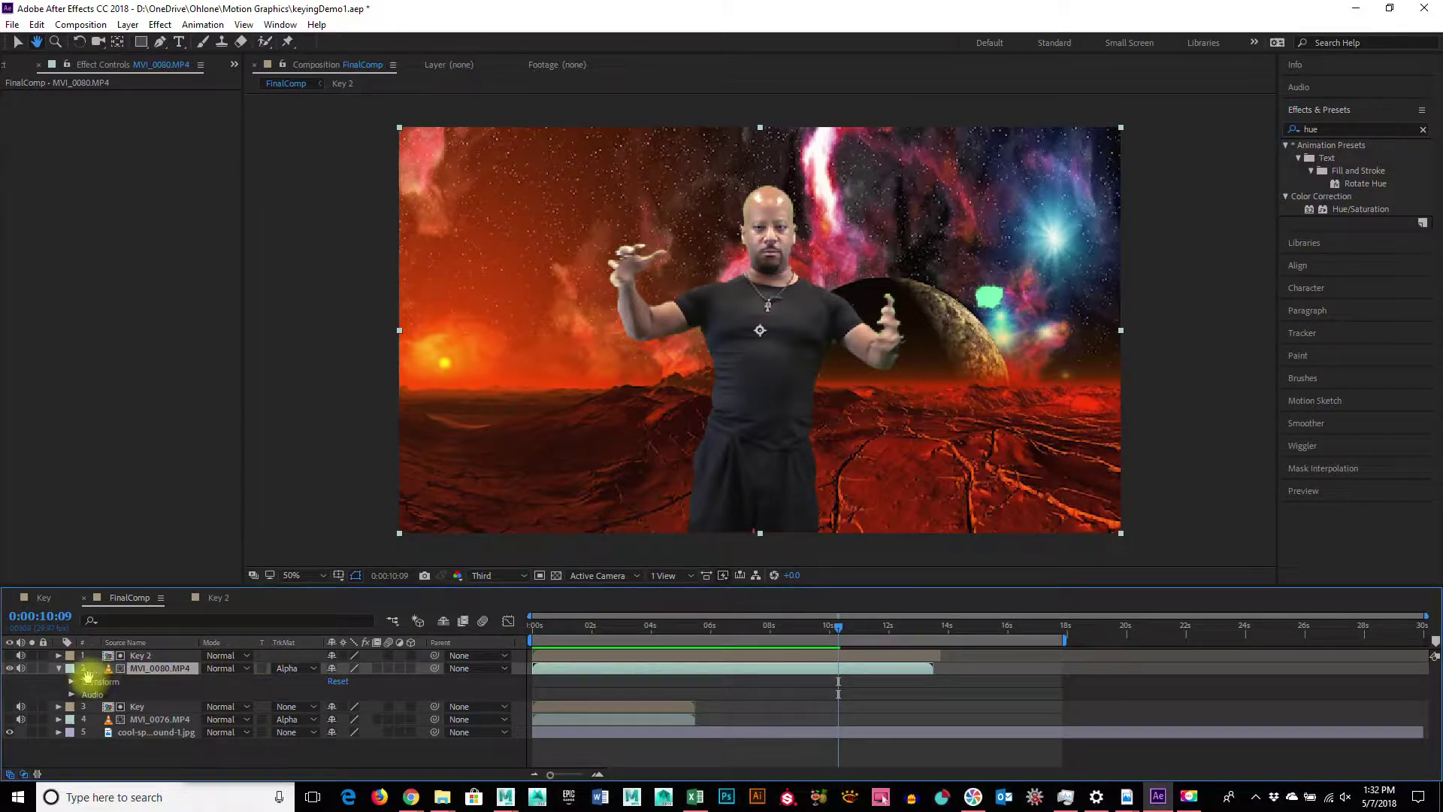
Move the current time to 0:00:06:18 and apply the Hue/Saturation color correction effect to the MVI_0080.MP4 layer.
{"action": "left_click_drag", "start_coordinate": [836, 633], "coordinate": [728, 629]}
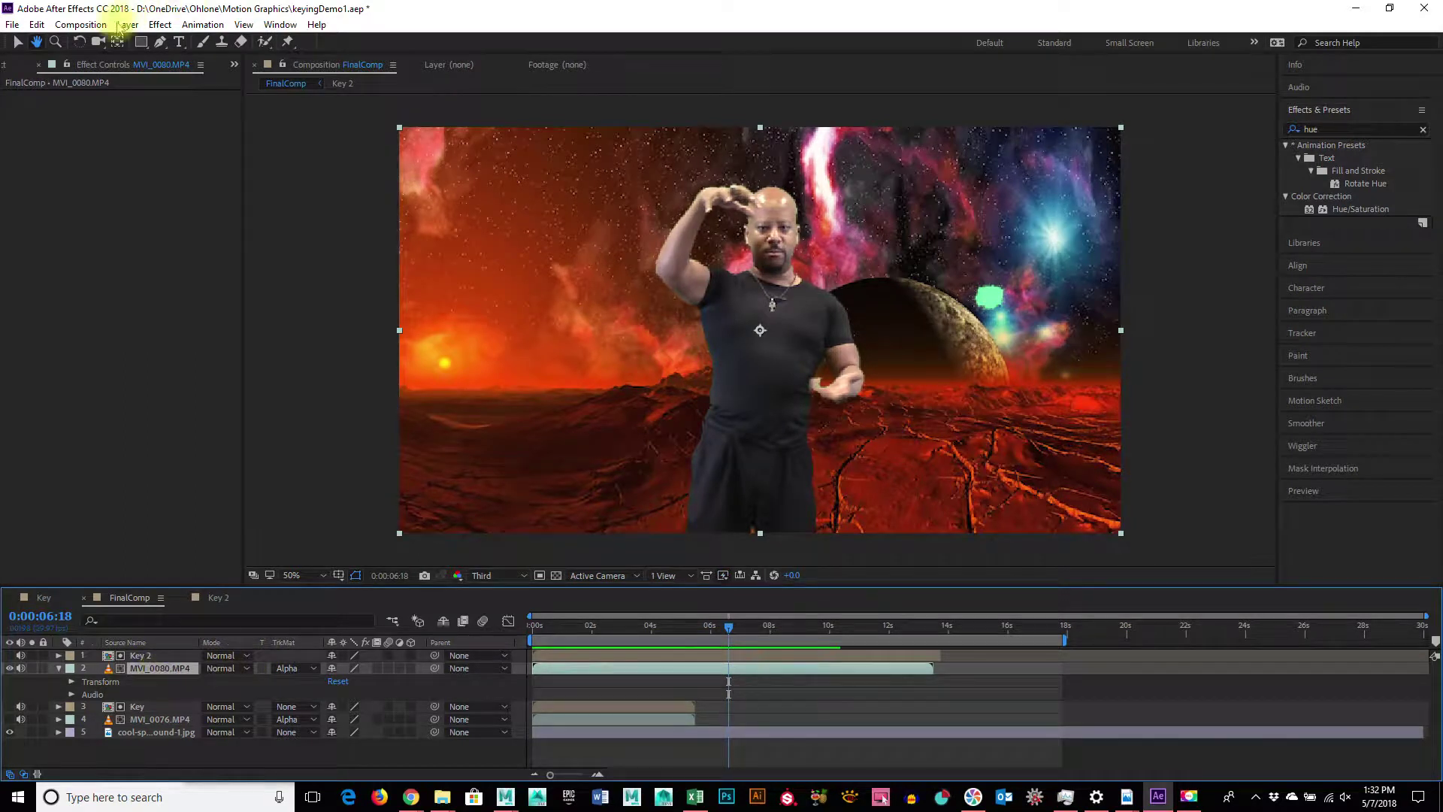
{"action": "left_click", "coordinate": [160, 23]}
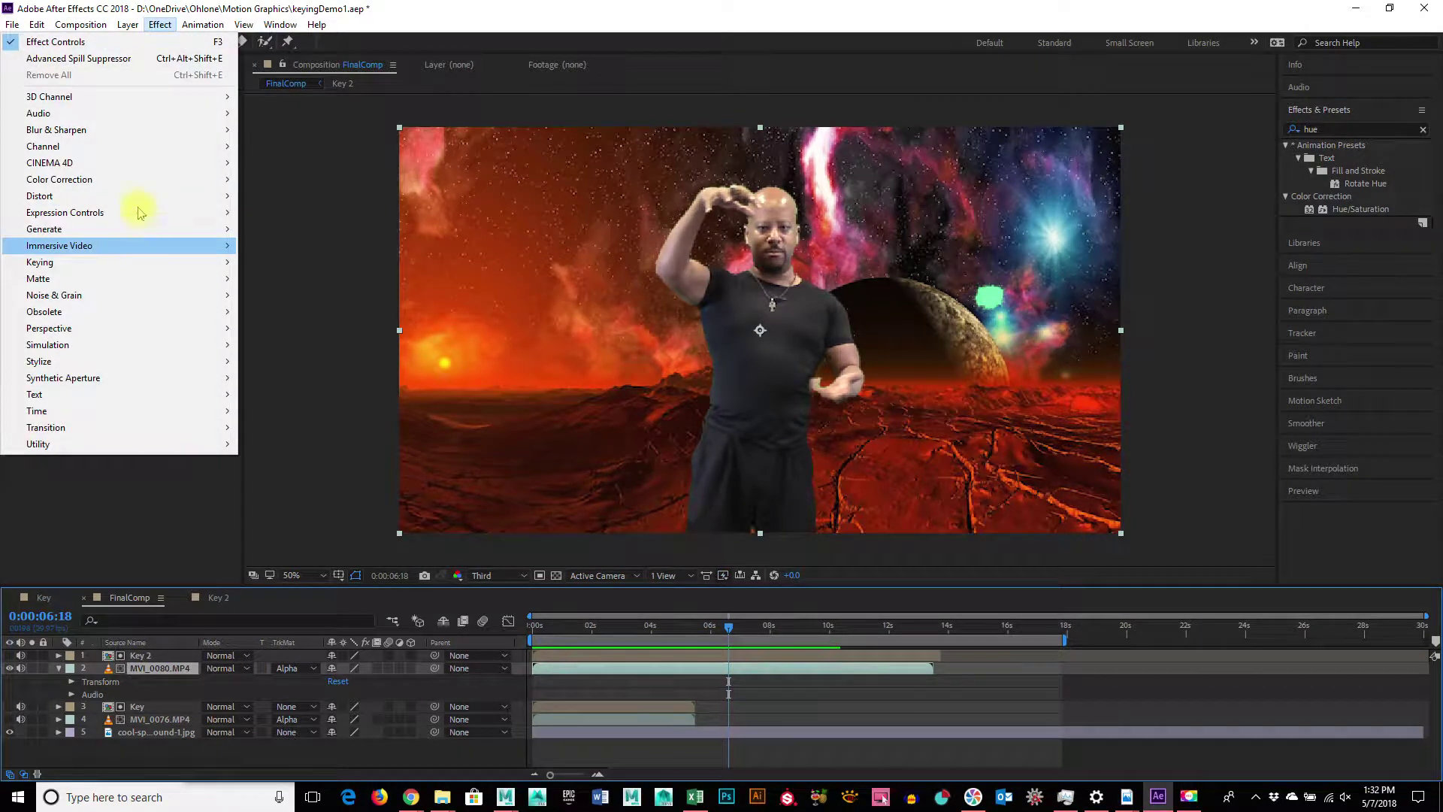
{"action": "mouse_move", "coordinate": [147, 149]}
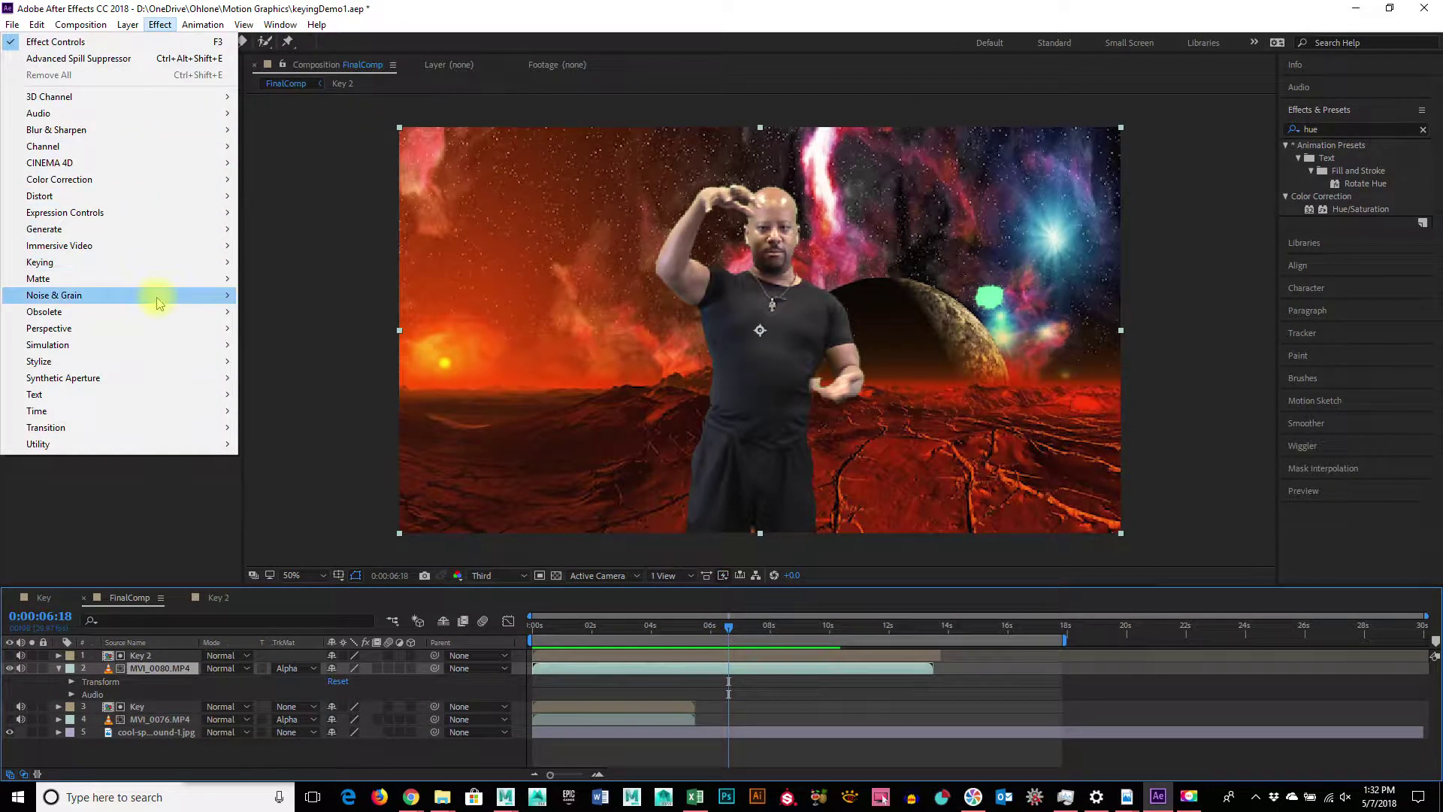
{"action": "mouse_move", "coordinate": [158, 229]}
{"action": "mouse_move", "coordinate": [161, 178]}
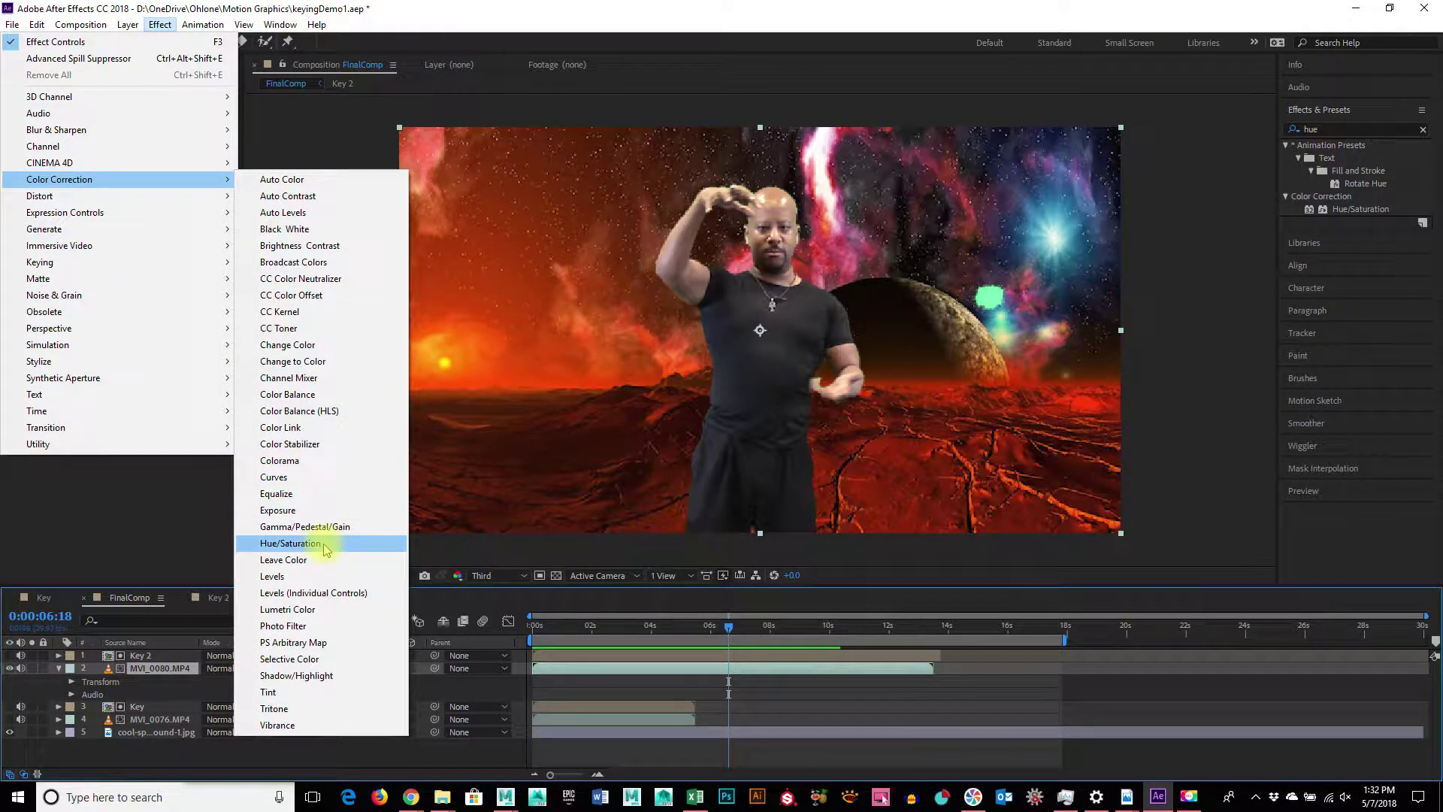
{"action": "left_click", "coordinate": [323, 544]}
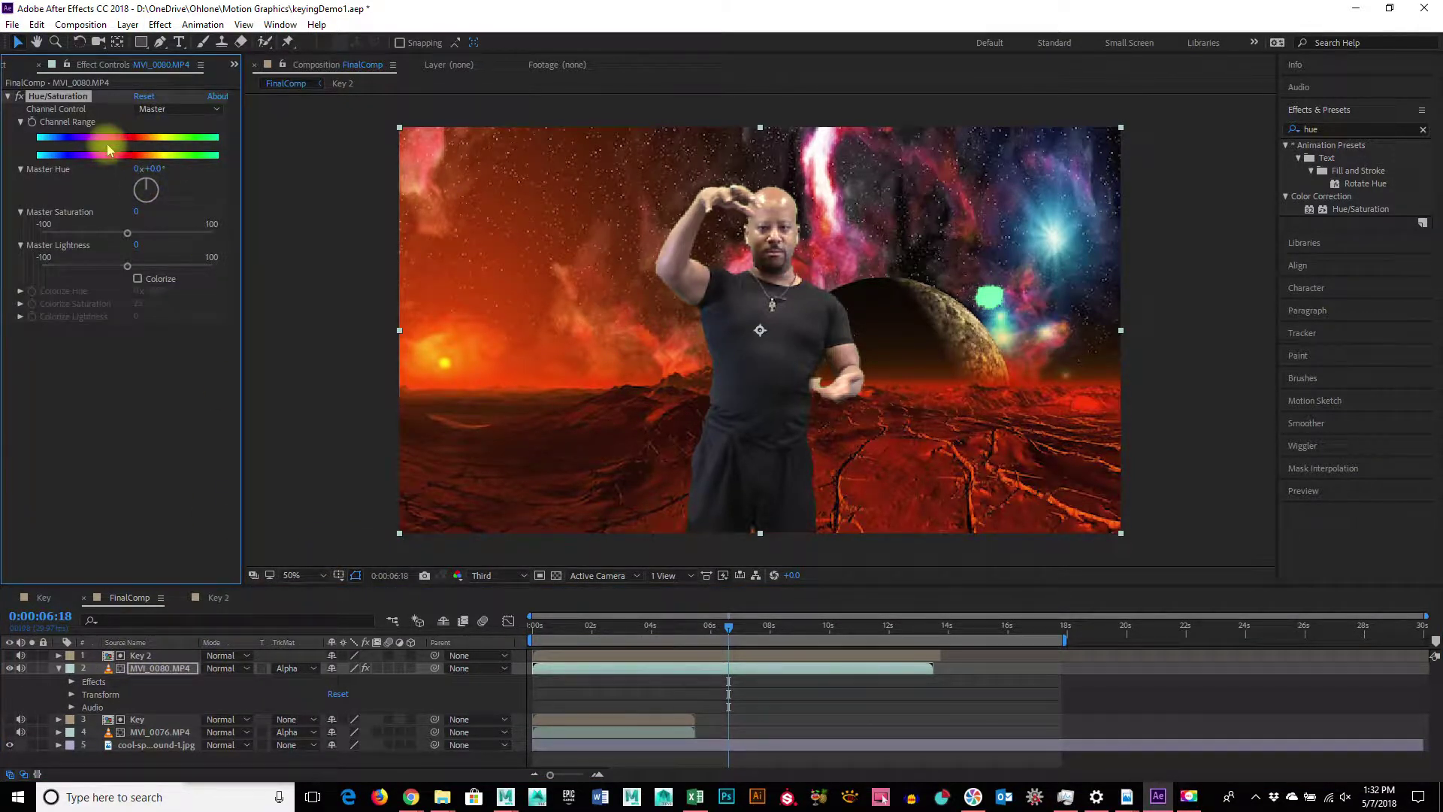
Shift the Master Hue slightly negative, and set Master Saturation to 6 and Master Lightness to -12.
{"action": "mouse_move", "coordinate": [154, 173]}
{"action": "left_mouse_down"}
{"action": "mouse_move", "coordinate": [86, 169]}
{"action": "mouse_move", "coordinate": [129, 174]}
{"action": "left_mouse_up"}
{"action": "left_click_drag", "start_coordinate": [126, 238], "coordinate": [119, 269]}
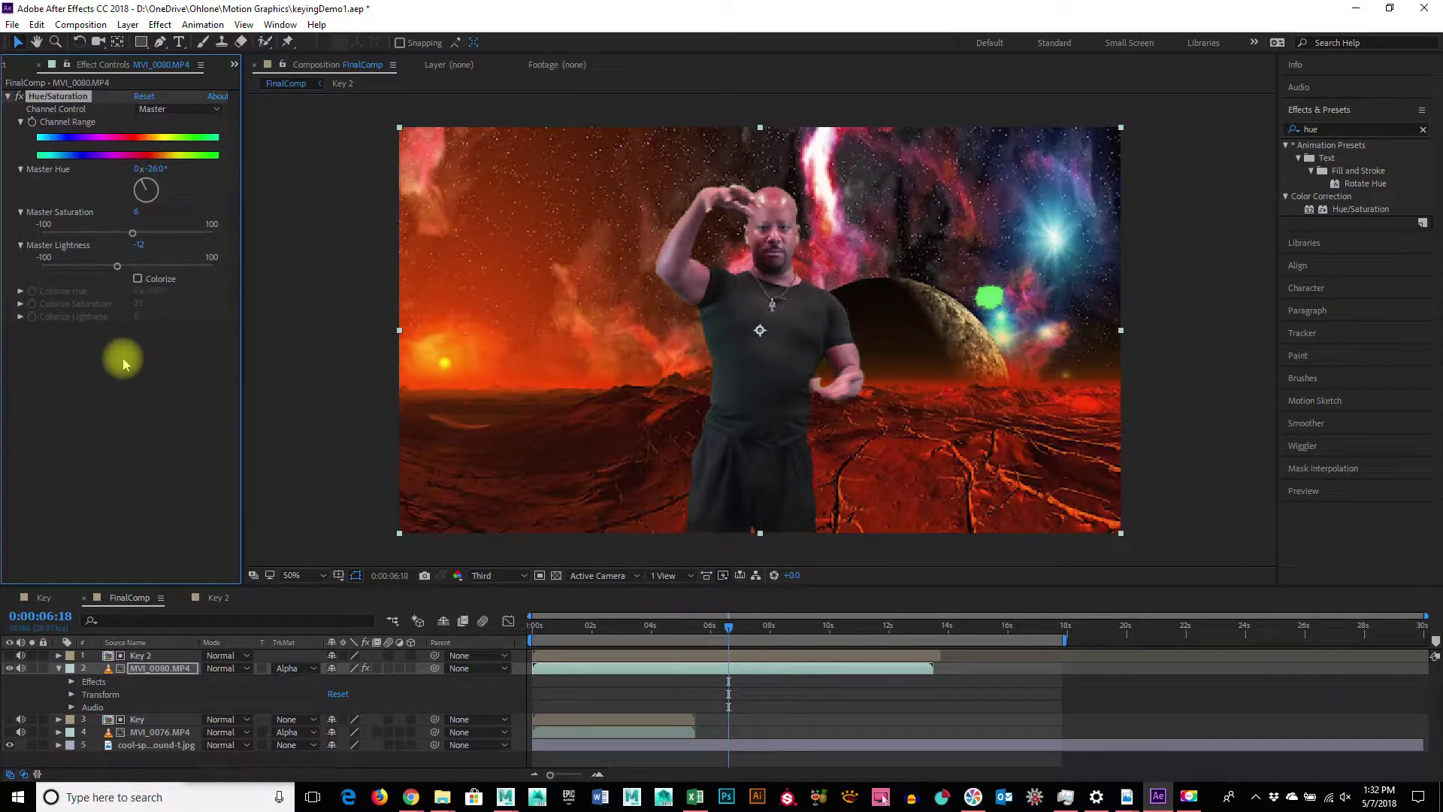
Try Colorize on and off, and delete the Hue/Saturation effect from the MVI_0080.MP4 layer.
{"action": "left_click", "coordinate": [137, 279]}
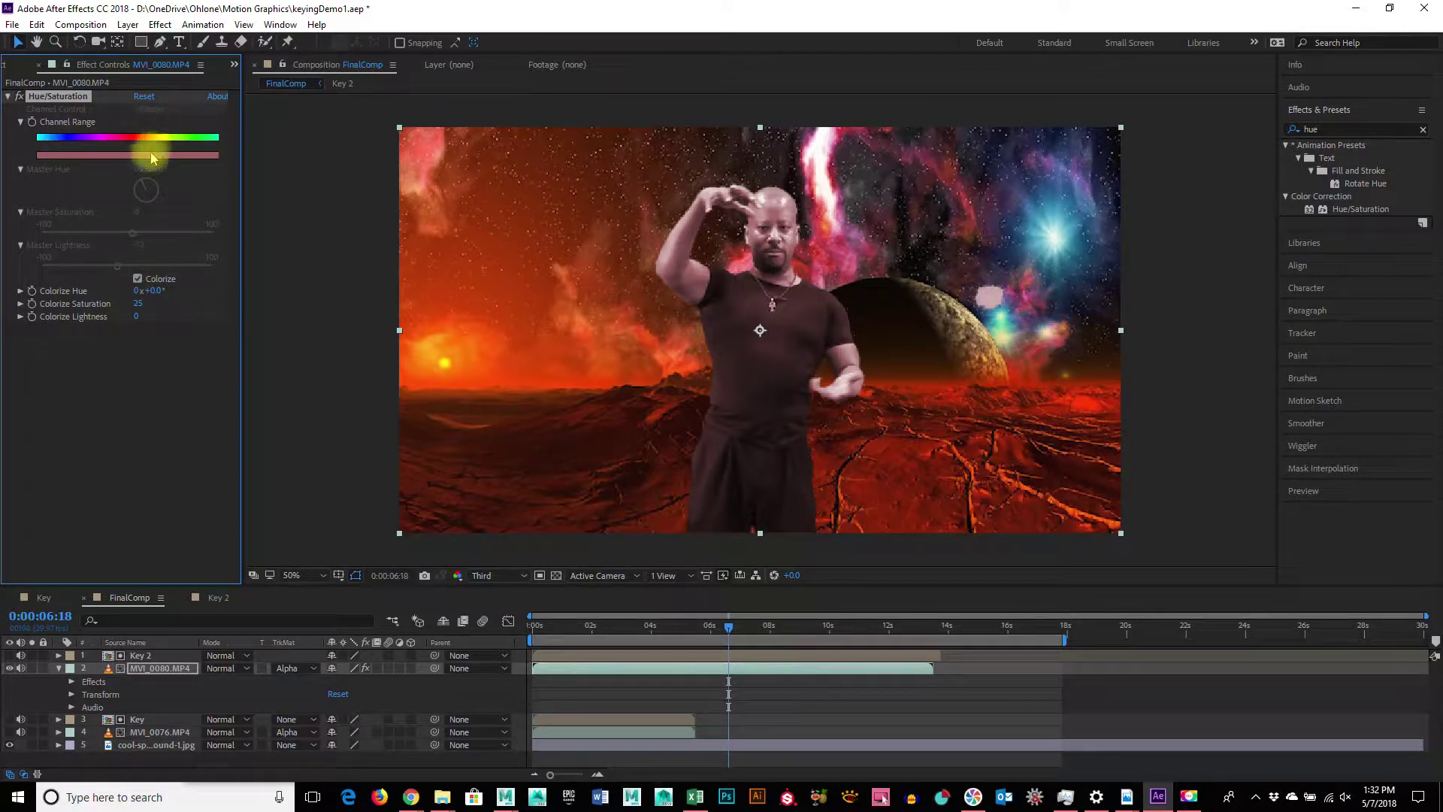
{"action": "left_click", "coordinate": [136, 279]}
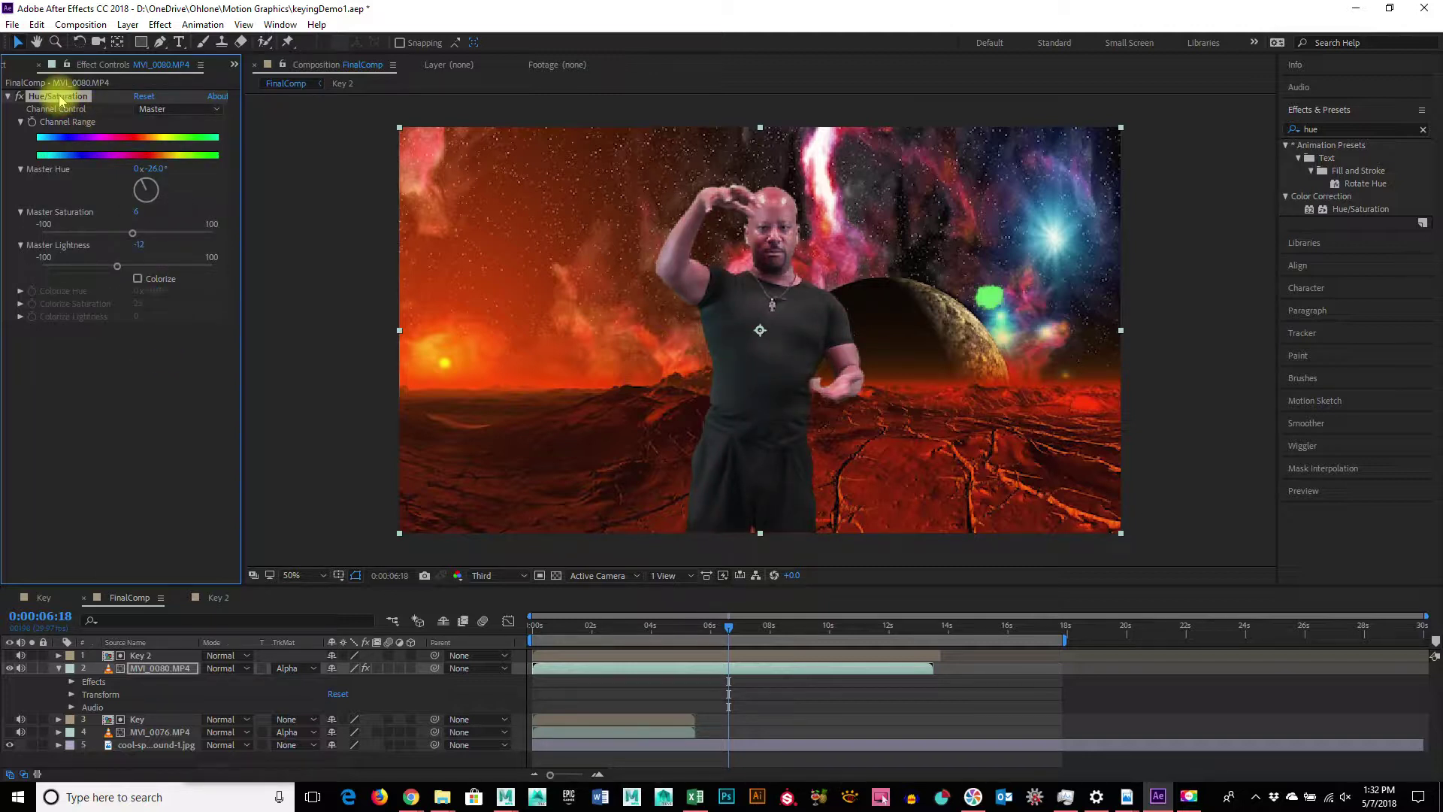
{"action": "key", "text": "Delete"}
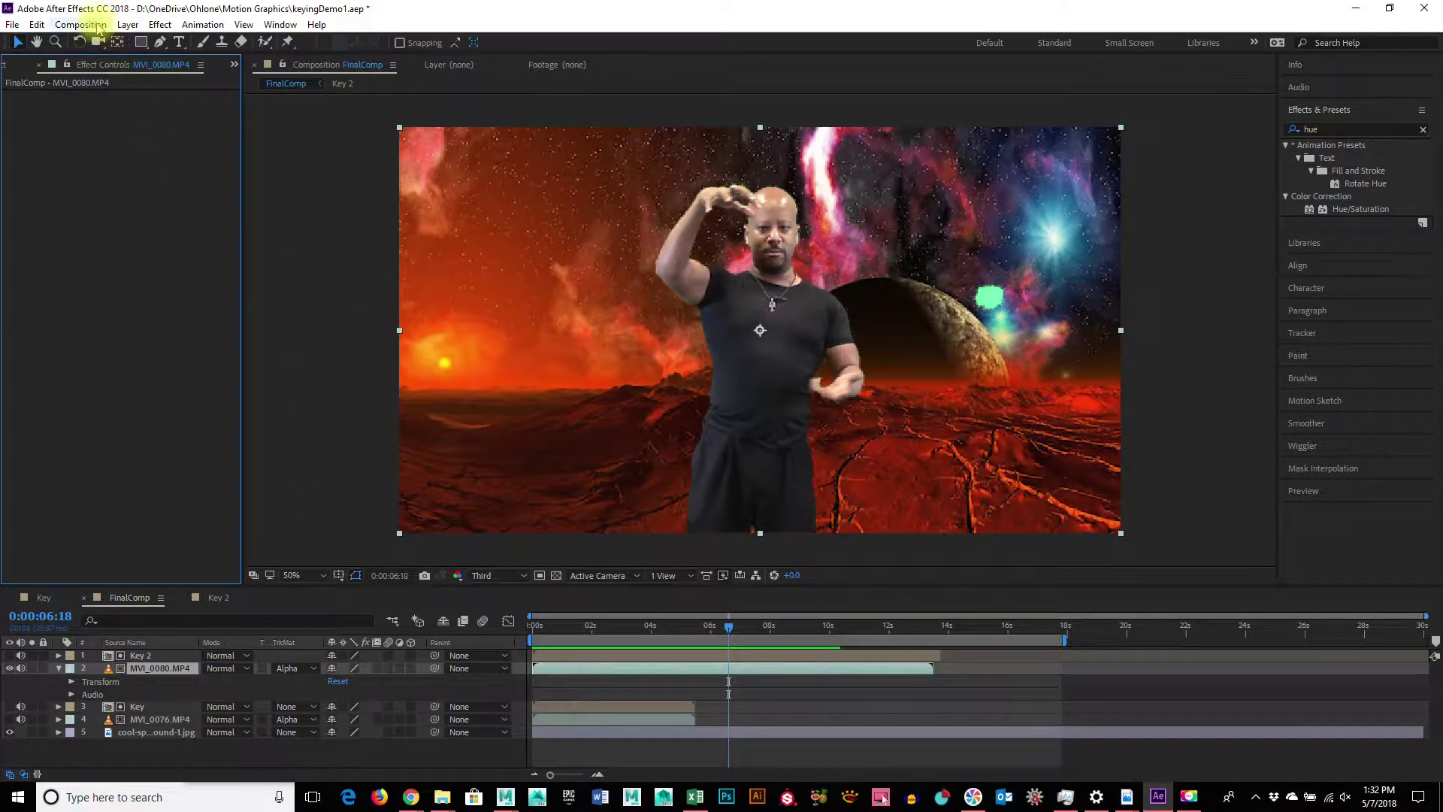
Apply the Curves color correction effect to the MVI_0080.MP4 layer and bend the Red channel's curve upward through the midtones and highlights.
{"action": "left_click", "coordinate": [161, 24]}
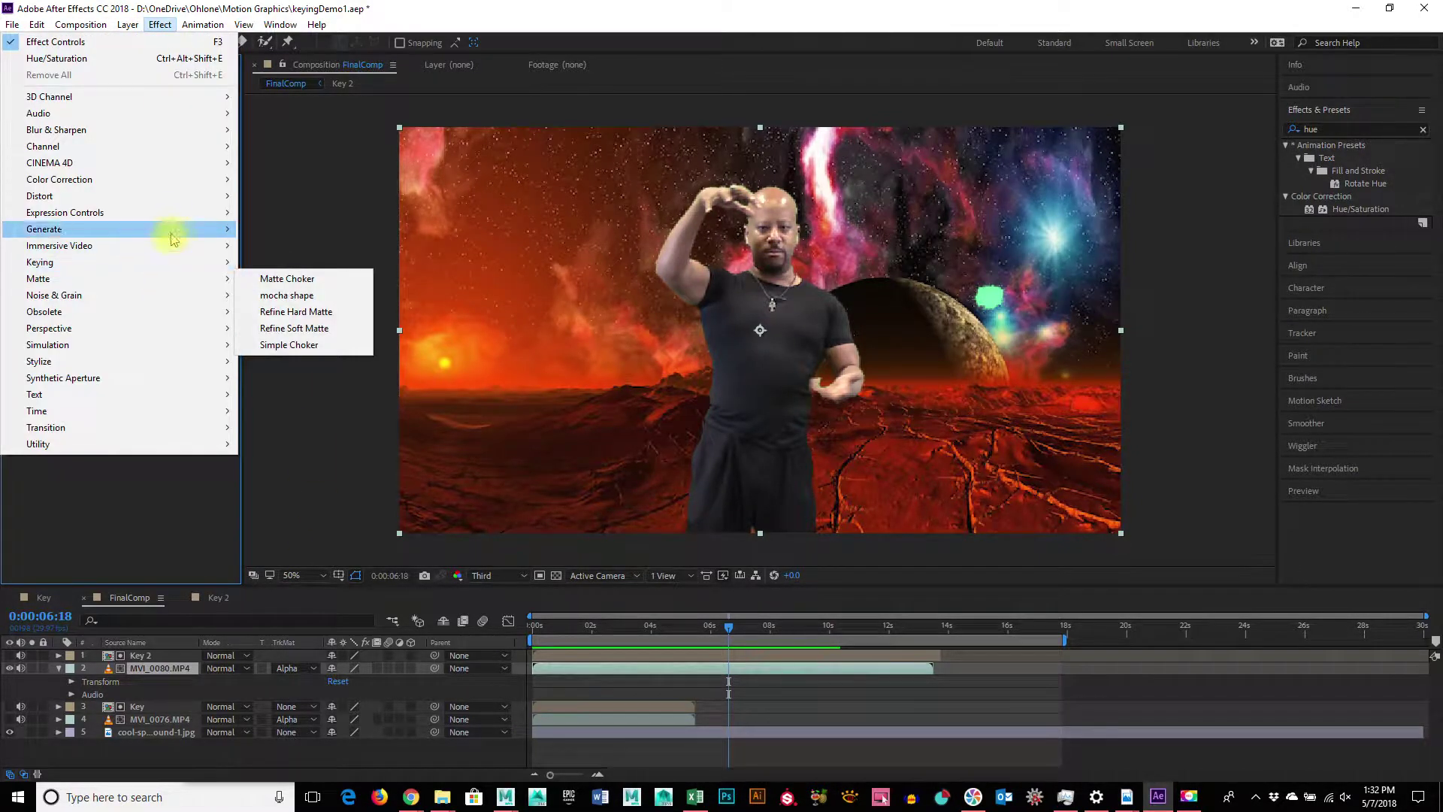
{"action": "mouse_move", "coordinate": [187, 179]}
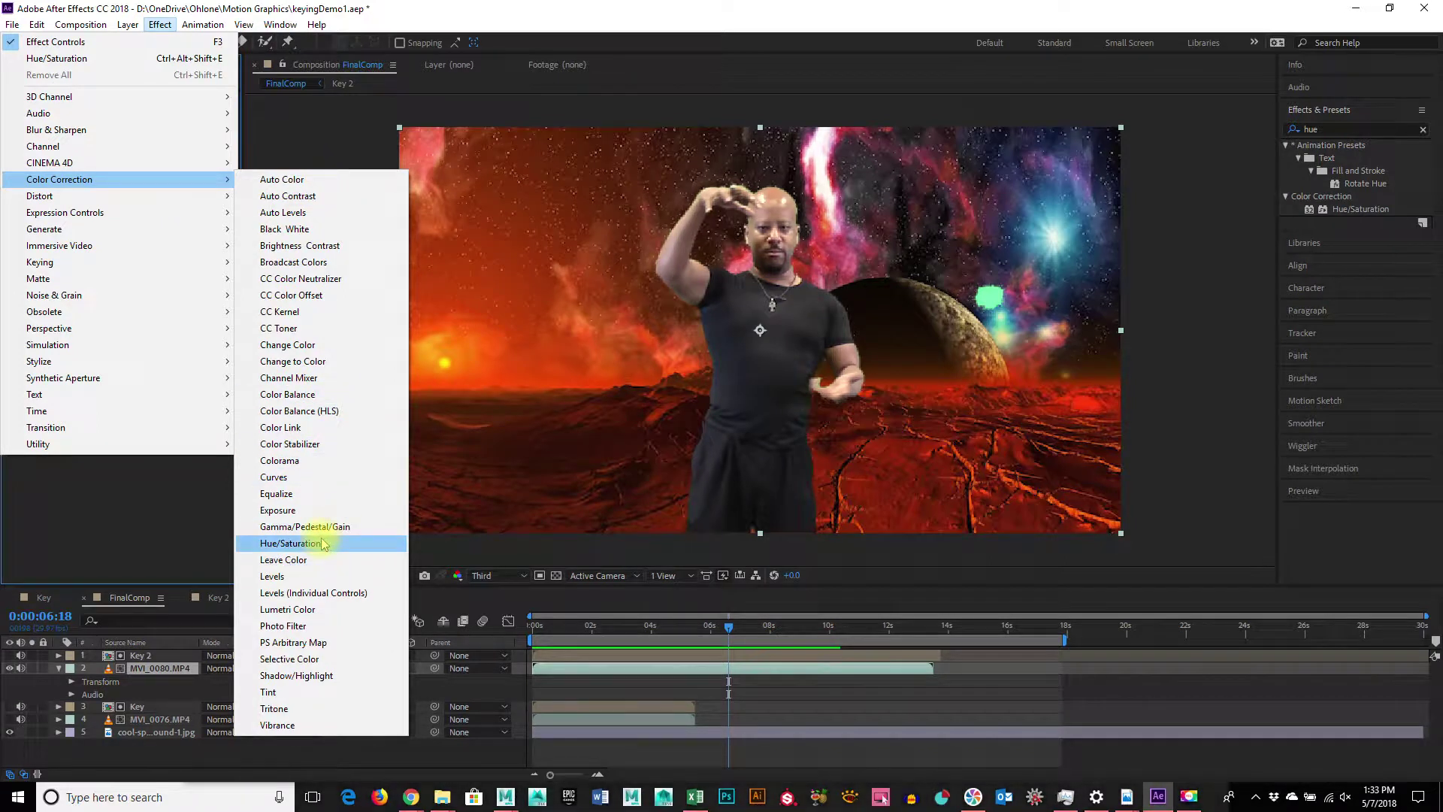
{"action": "left_click", "coordinate": [319, 476]}
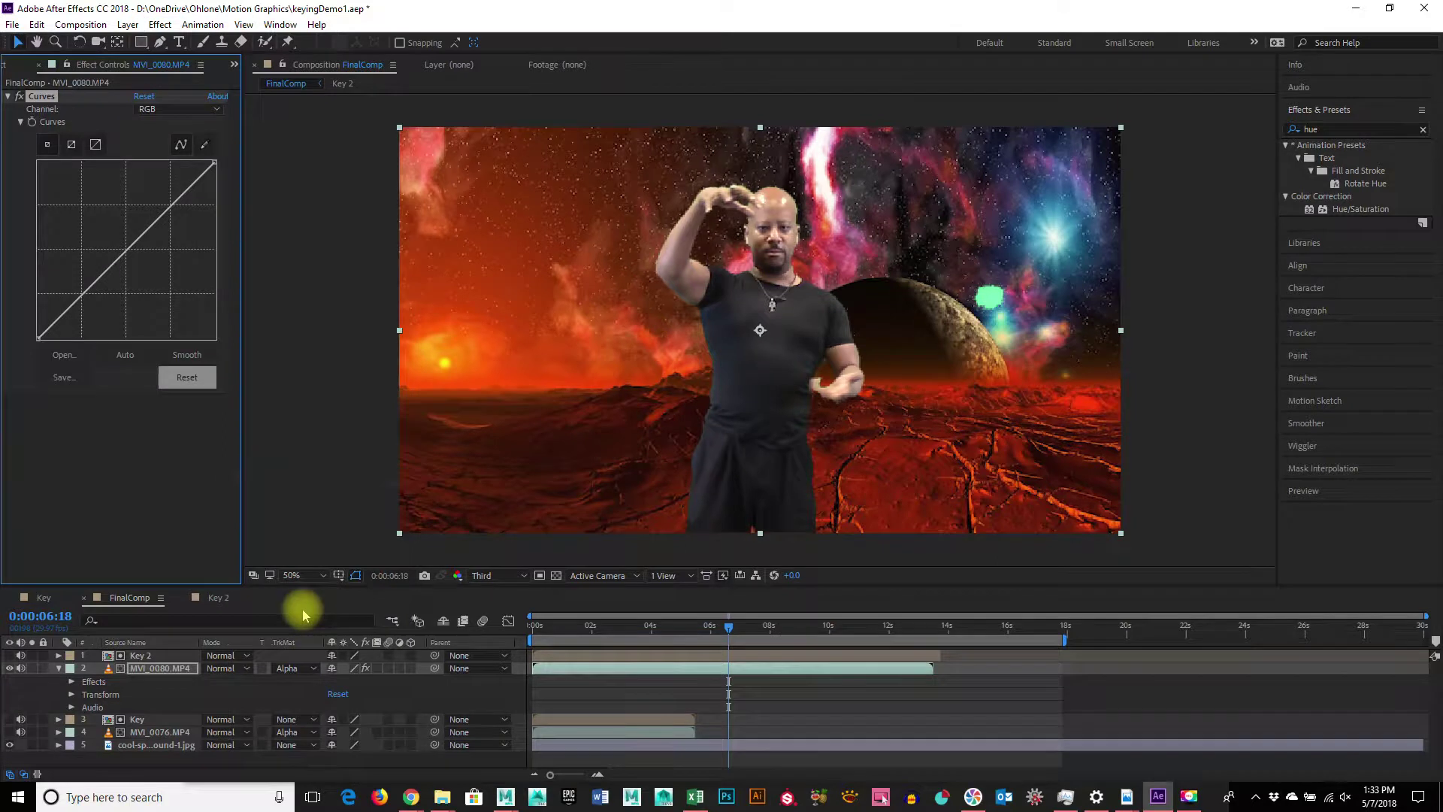
{"action": "left_click", "coordinate": [165, 109]}
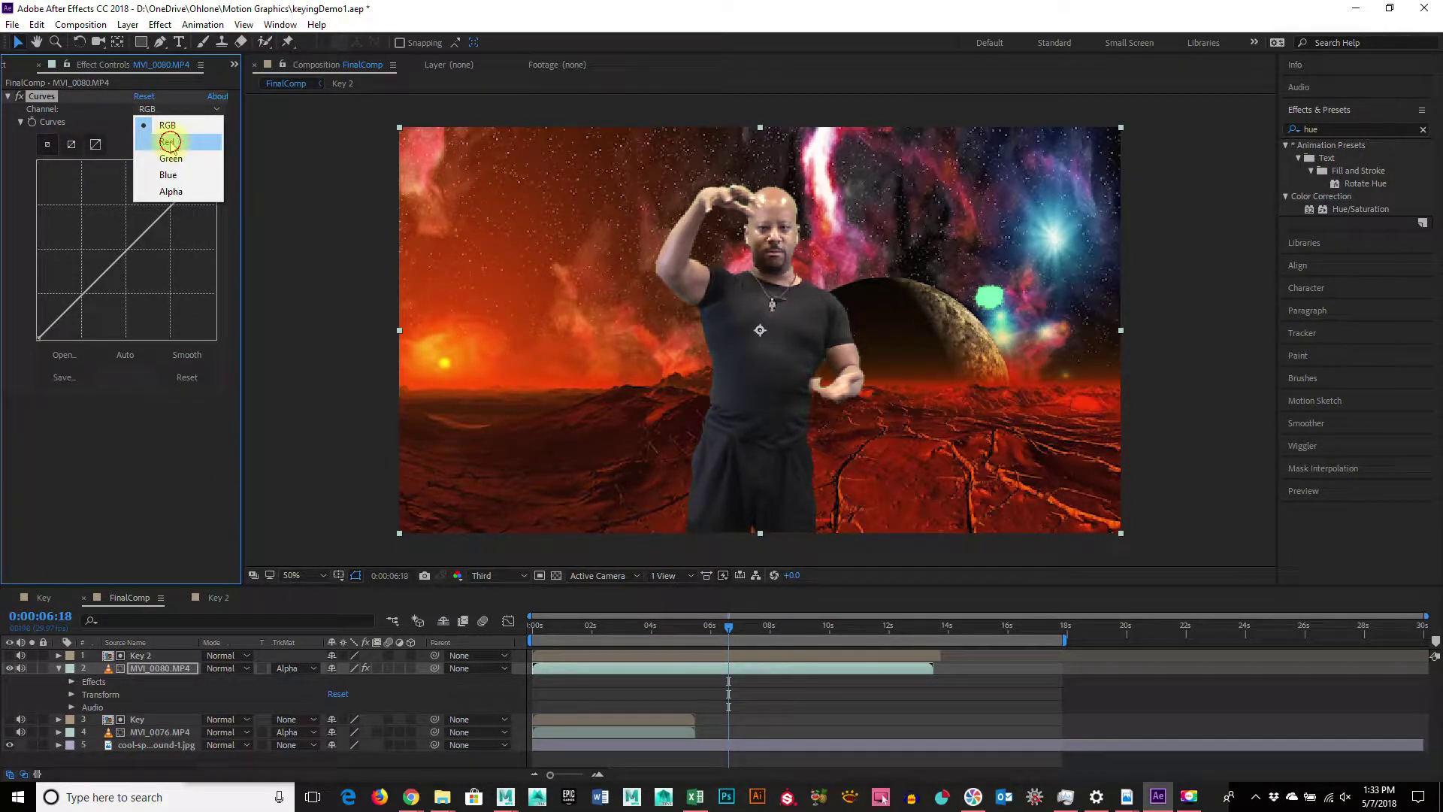
{"action": "left_click", "coordinate": [170, 143]}
{"action": "left_click_drag", "start_coordinate": [154, 223], "coordinate": [145, 213]}
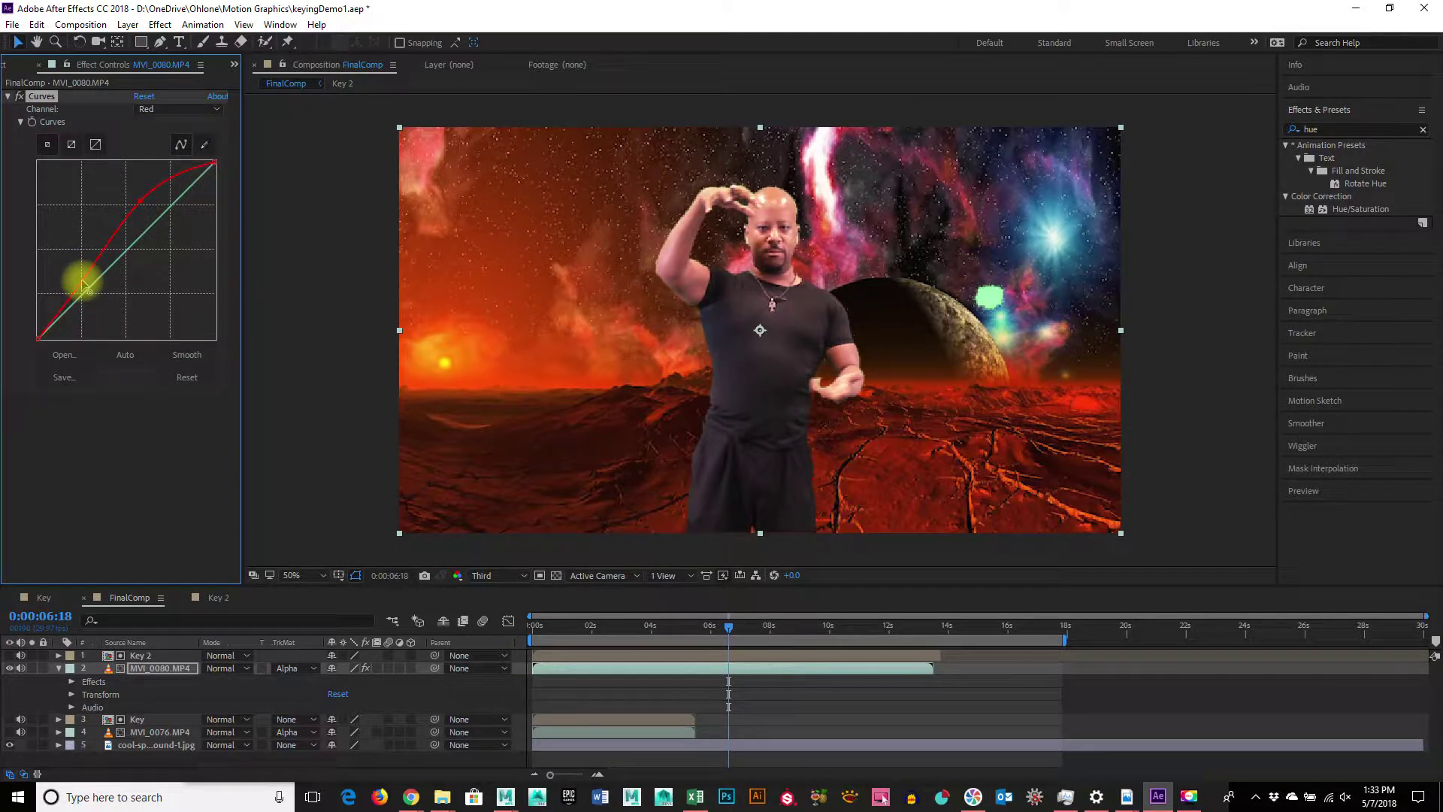
{"action": "left_click", "coordinate": [83, 283]}
{"action": "left_click_drag", "start_coordinate": [178, 198], "coordinate": [175, 205]}
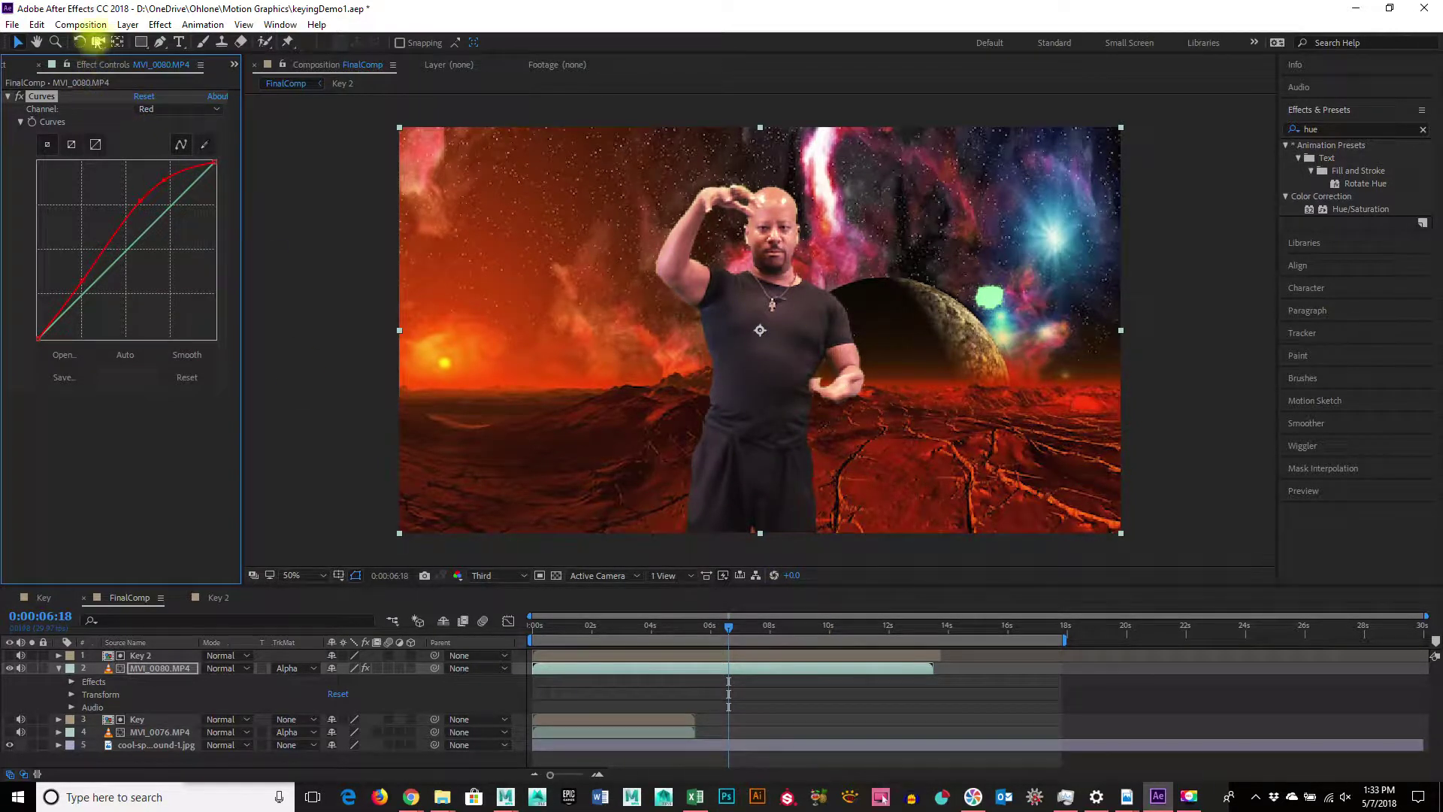
Apply the Levels color correction effect to the MVI_0080.MP4 layer and set RGB Input Black to 12 and Gamma to 1.03.
{"action": "left_click", "coordinate": [128, 24]}
{"action": "mouse_move", "coordinate": [160, 24]}
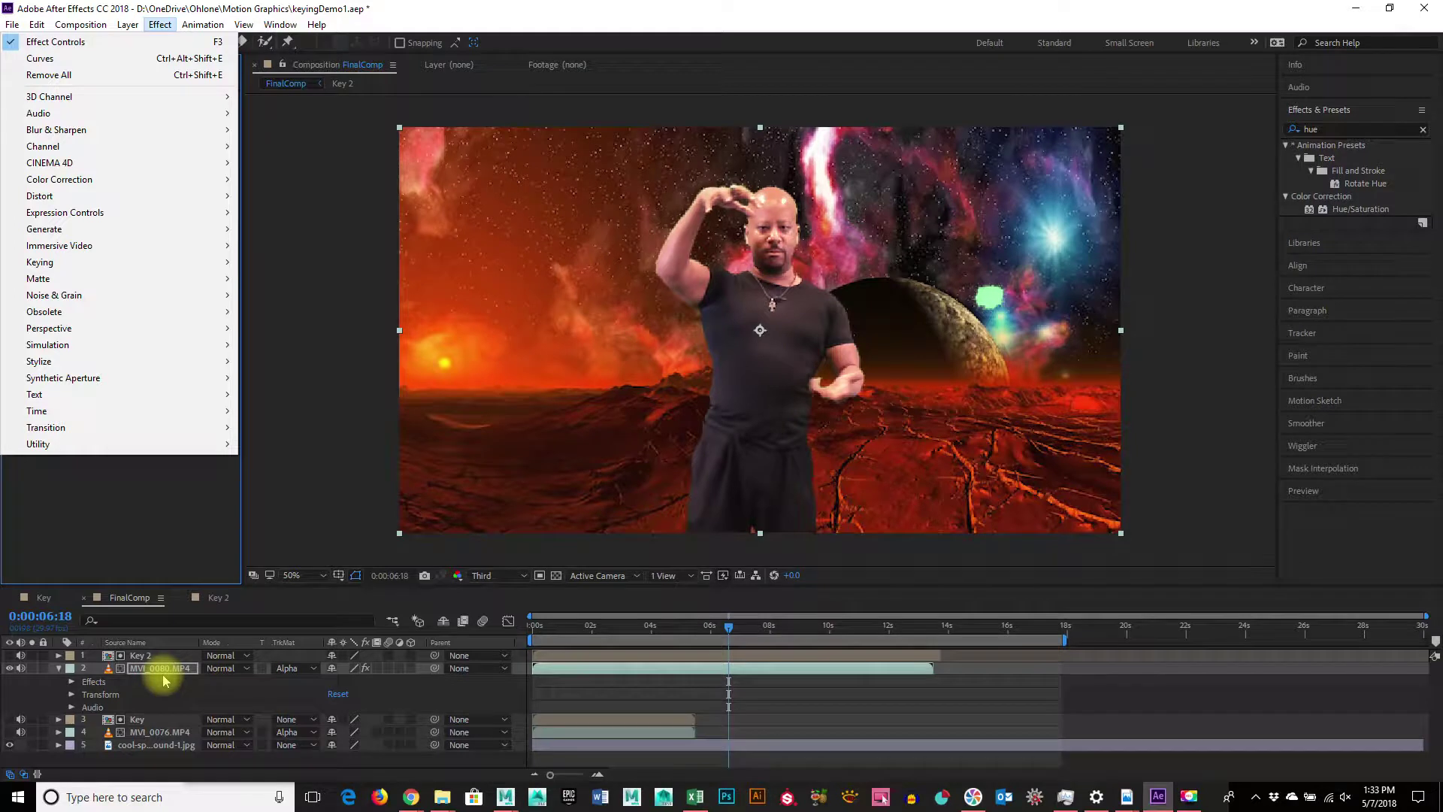
{"action": "mouse_move", "coordinate": [178, 179]}
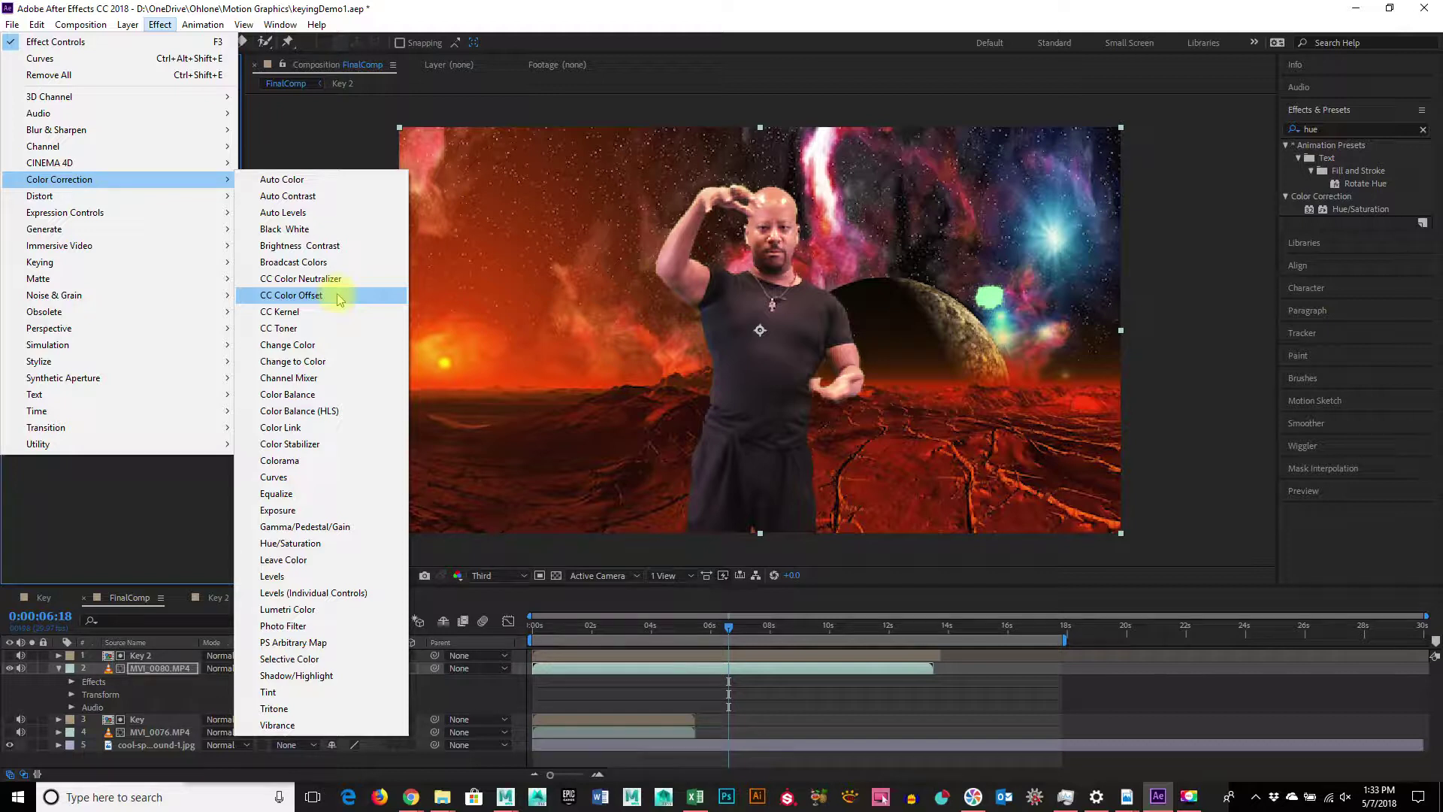
{"action": "left_click", "coordinate": [324, 577]}
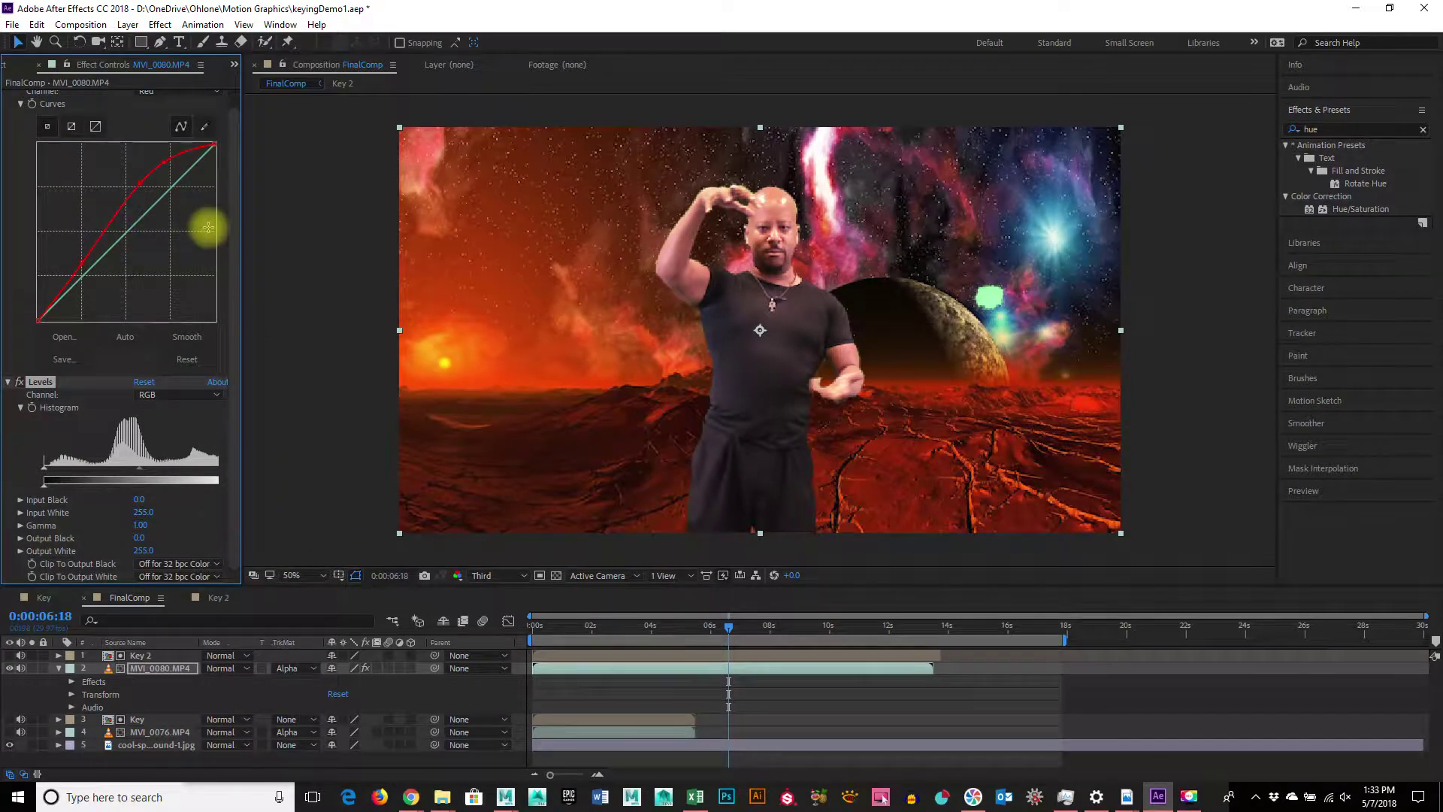
{"action": "left_click_drag", "start_coordinate": [45, 467], "coordinate": [52, 474]}
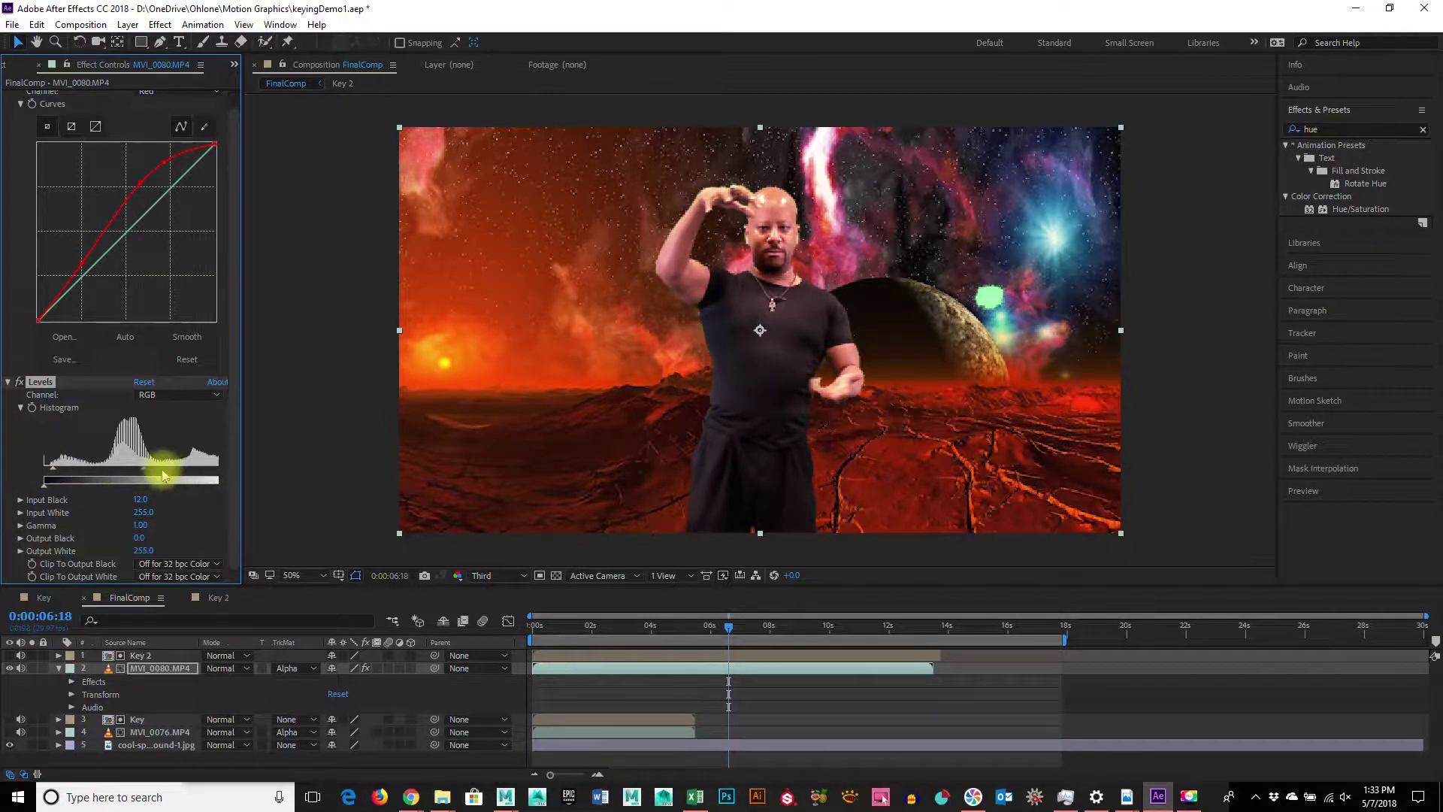
{"action": "left_click_drag", "start_coordinate": [143, 472], "coordinate": [145, 474]}
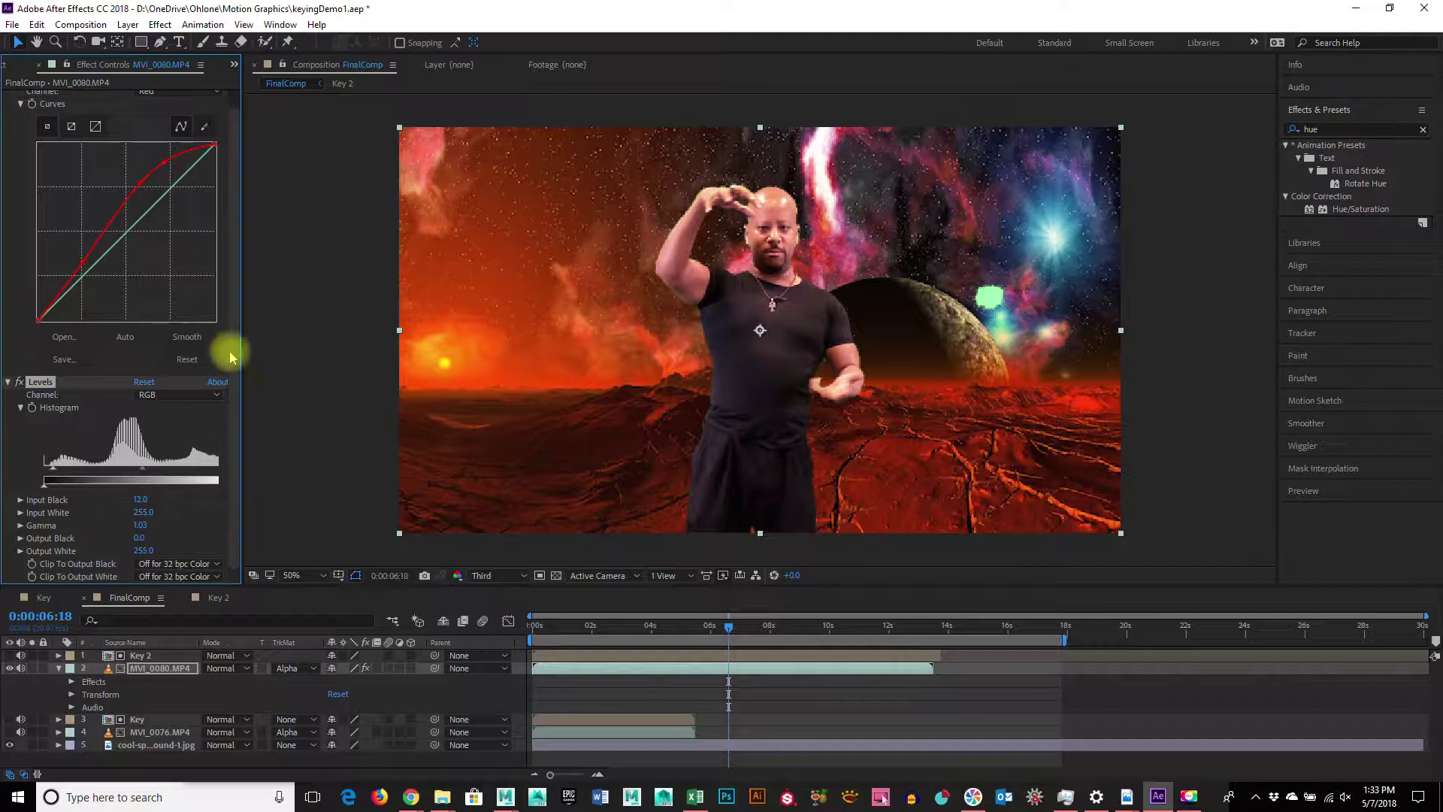
In the Levels effect's Red channel, set Red Gamma to 0.96 and Red Input Black to 12.
{"action": "left_click", "coordinate": [157, 395]}
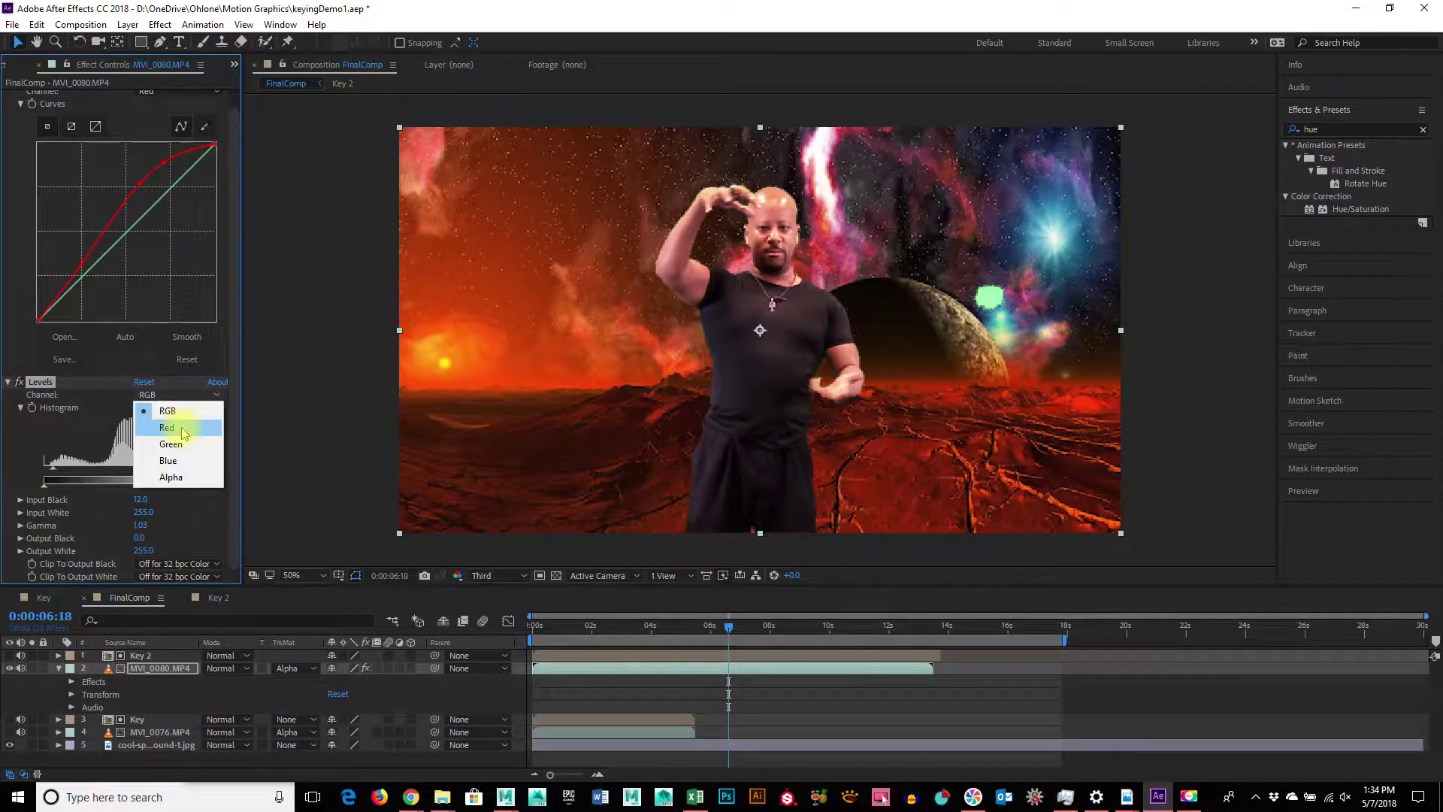
{"action": "left_click", "coordinate": [182, 428]}
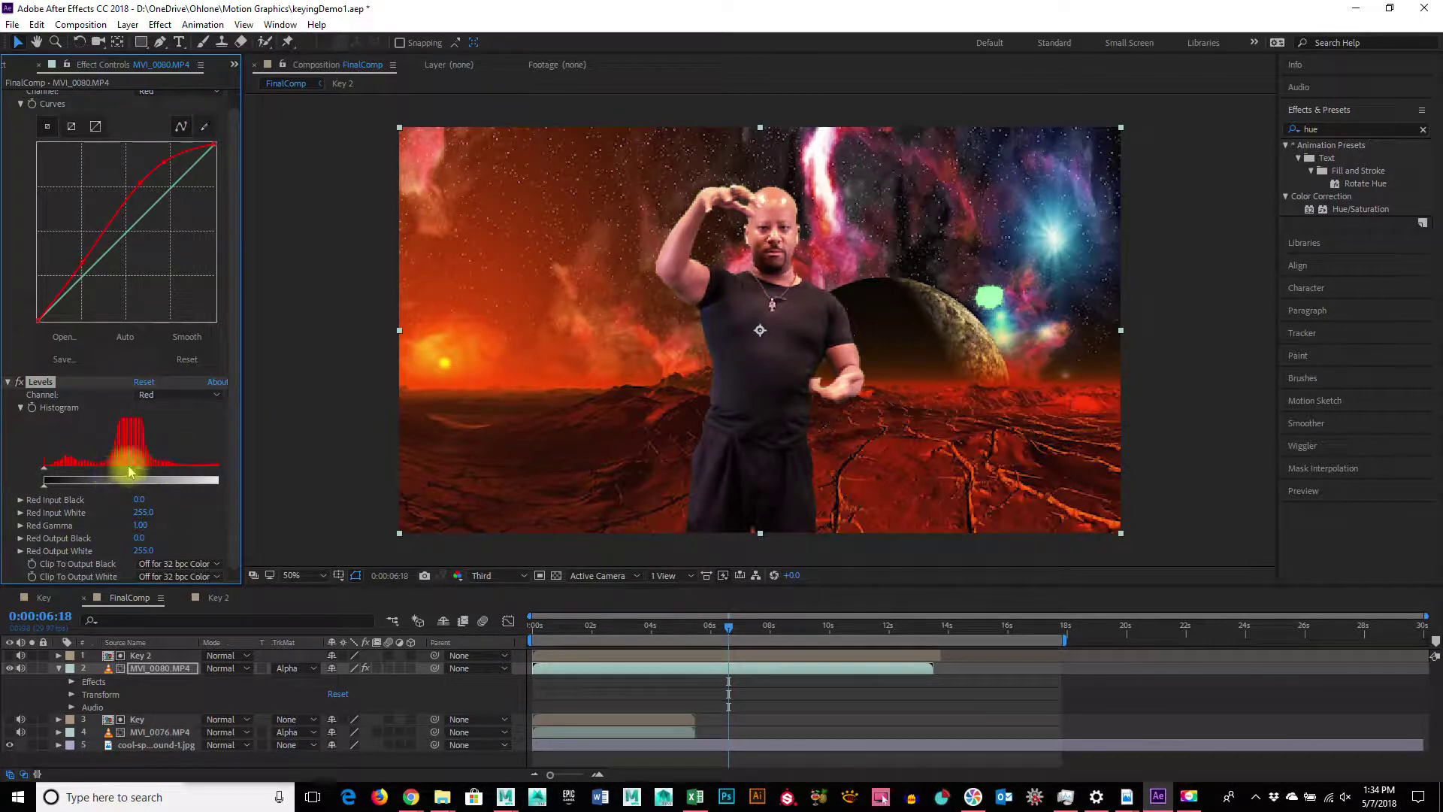
{"action": "left_click_drag", "start_coordinate": [138, 472], "coordinate": [144, 469]}
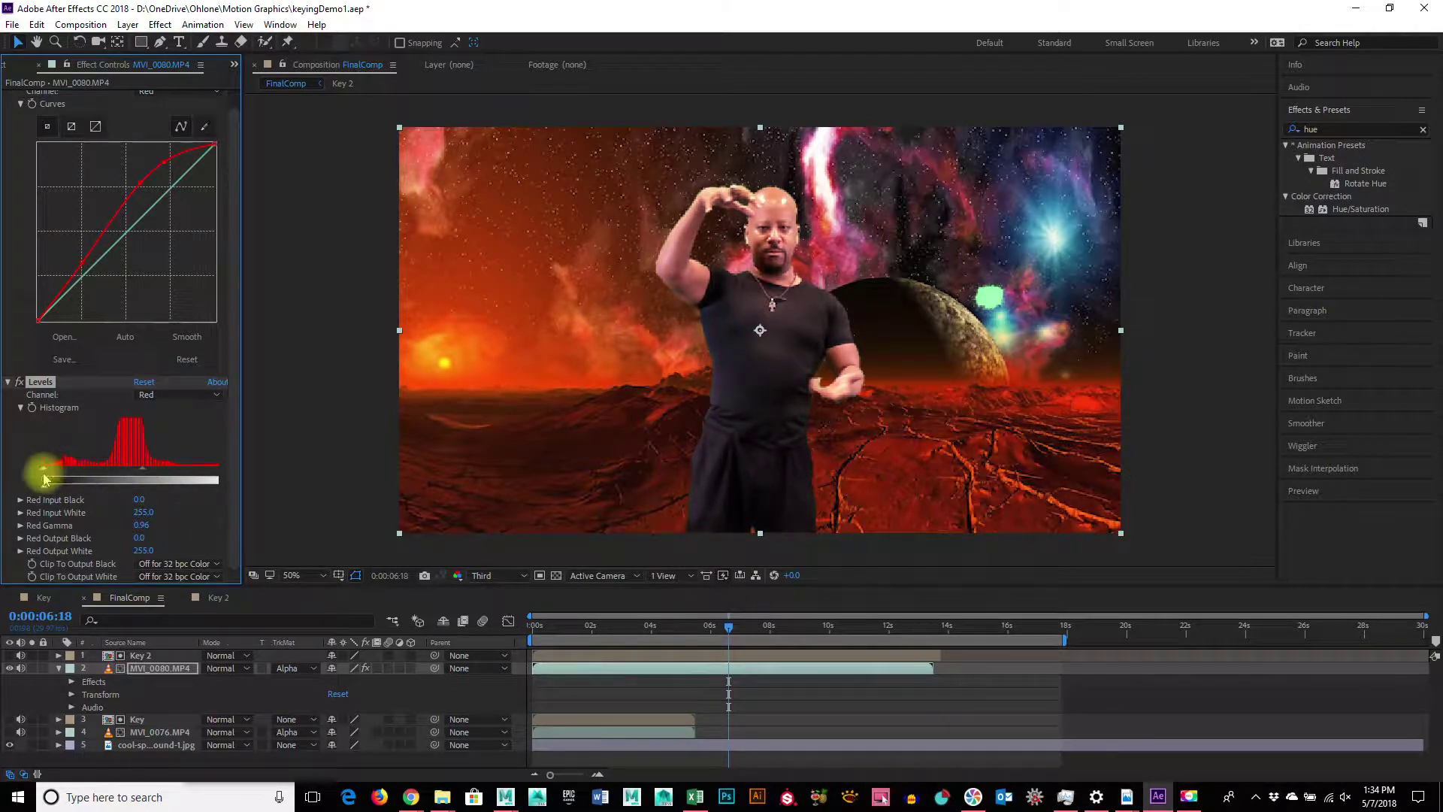
{"action": "left_click_drag", "start_coordinate": [43, 474], "coordinate": [53, 466]}
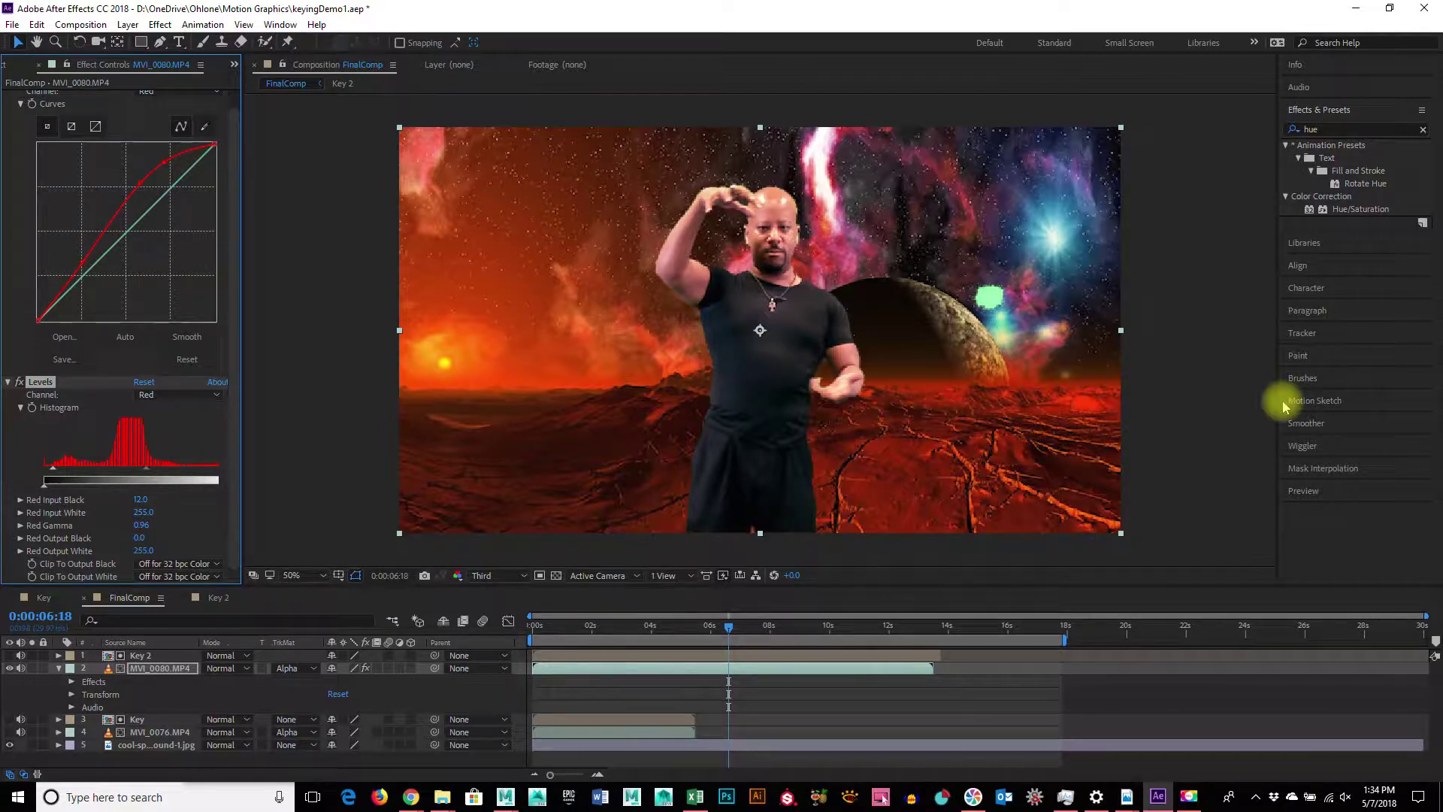
Examine the figure's hand movement around 0:00:03:00 and leave the current time at 0:00:02:25.
{"action": "left_click_drag", "start_coordinate": [701, 624], "coordinate": [614, 644]}
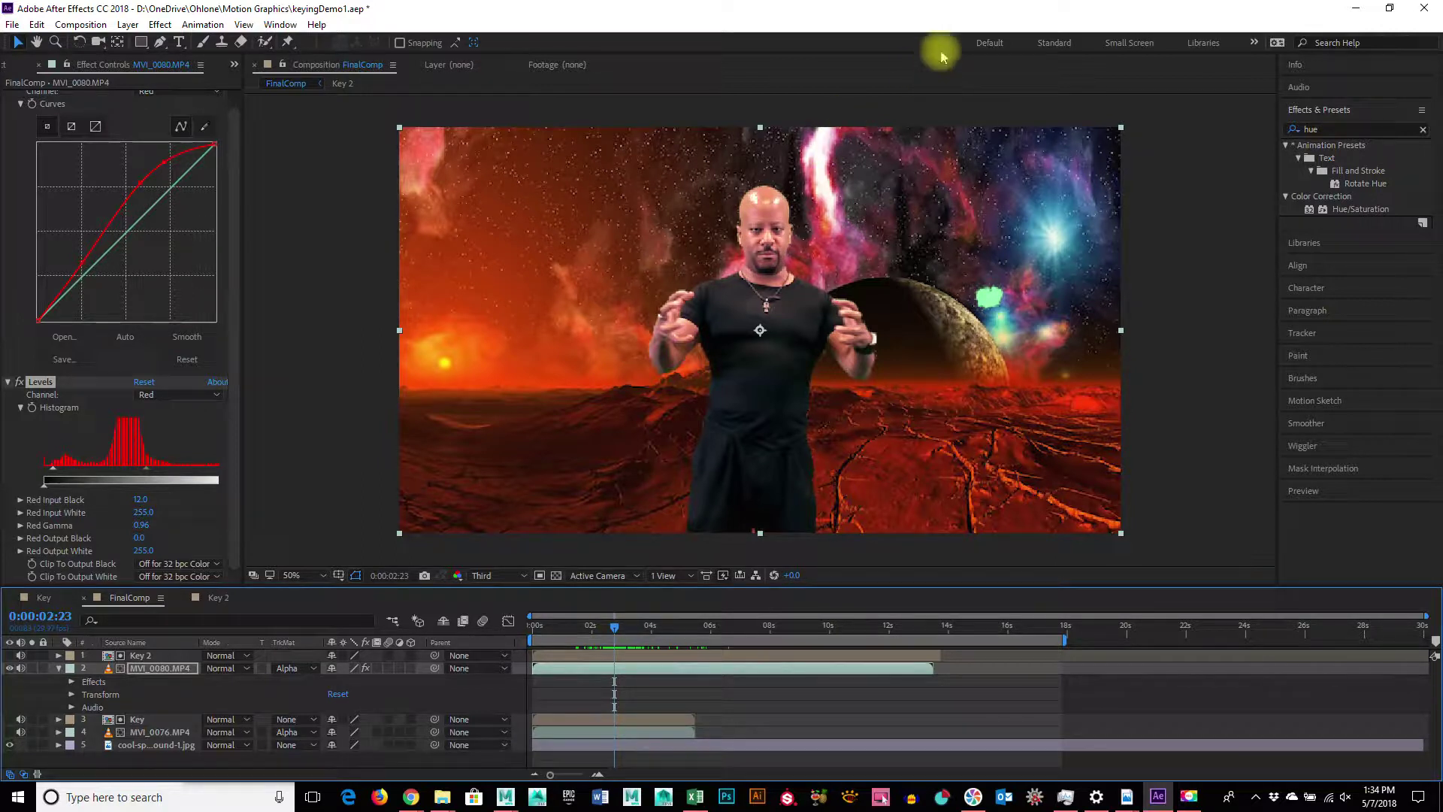
{"action": "mouse_move", "coordinate": [607, 634]}
{"action": "left_mouse_down"}
{"action": "mouse_move", "coordinate": [589, 631]}
{"action": "mouse_move", "coordinate": [661, 634]}
{"action": "mouse_move", "coordinate": [467, 630]}
{"action": "mouse_move", "coordinate": [624, 641]}
{"action": "mouse_move", "coordinate": [635, 628]}
{"action": "left_mouse_up"}
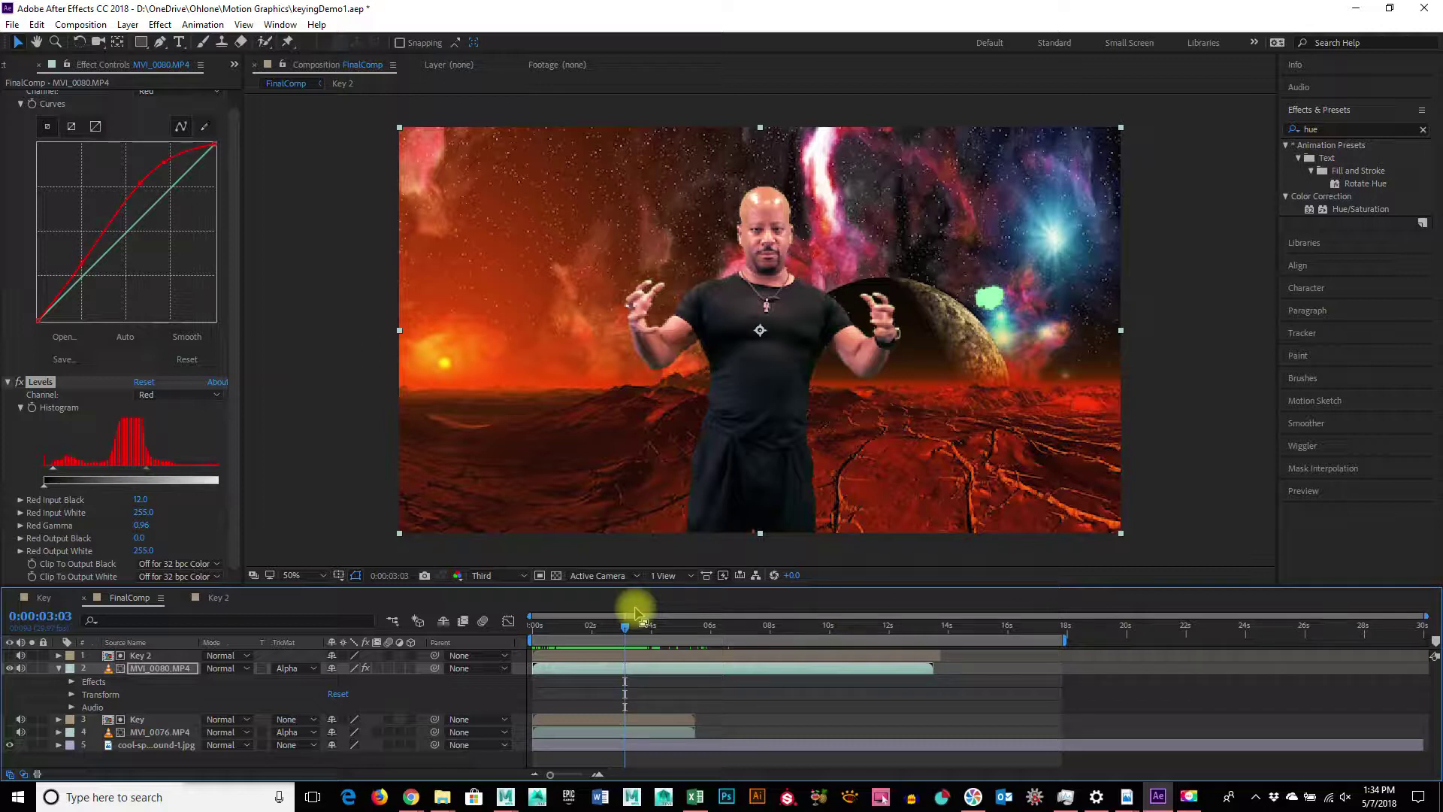
{"action": "mouse_move", "coordinate": [631, 624]}
{"action": "left_mouse_down"}
{"action": "mouse_move", "coordinate": [557, 630]}
{"action": "mouse_move", "coordinate": [619, 642]}
{"action": "left_mouse_up"}
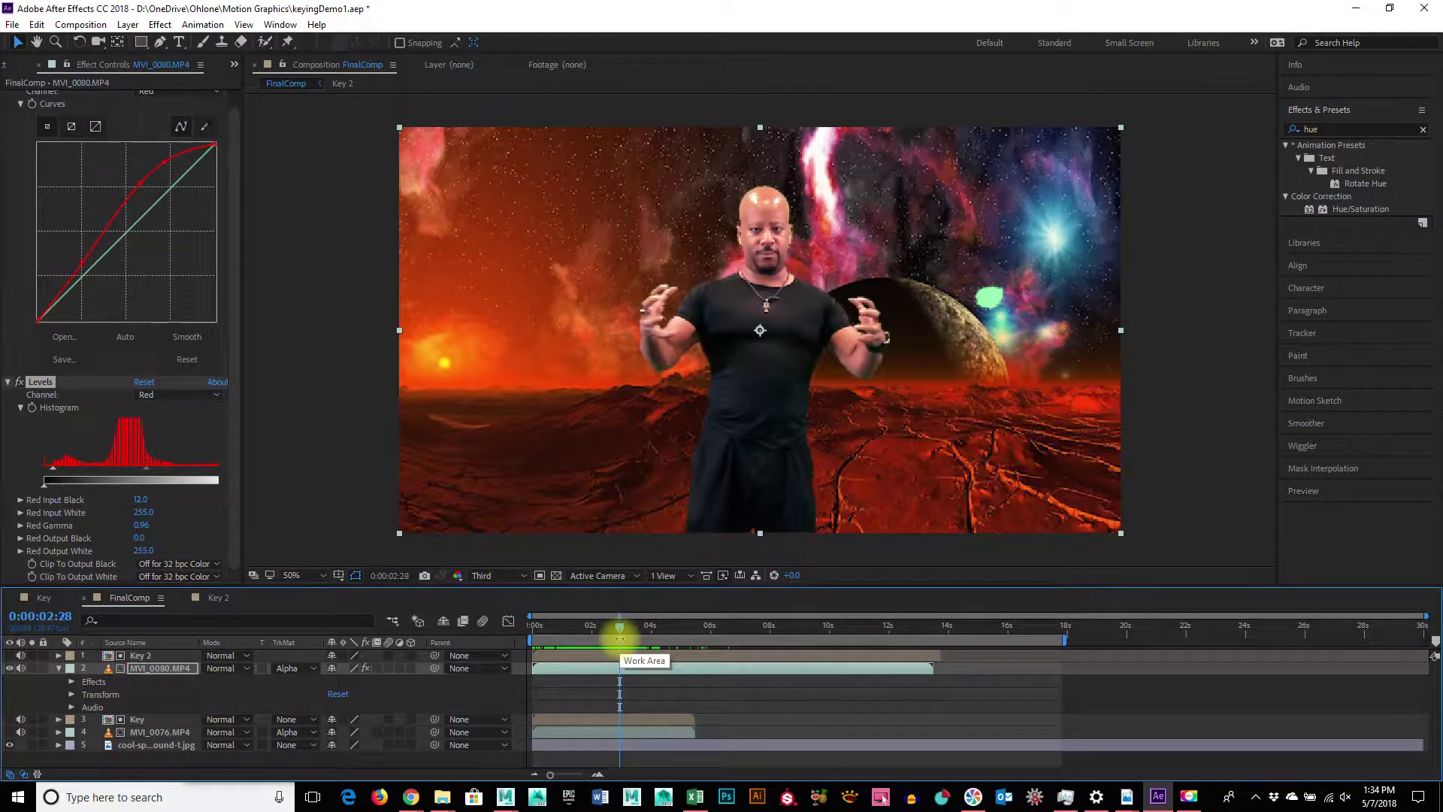
{"action": "mouse_move", "coordinate": [617, 624]}
{"action": "left_mouse_down"}
{"action": "mouse_move", "coordinate": [579, 628]}
{"action": "mouse_move", "coordinate": [618, 631]}
{"action": "left_mouse_up"}
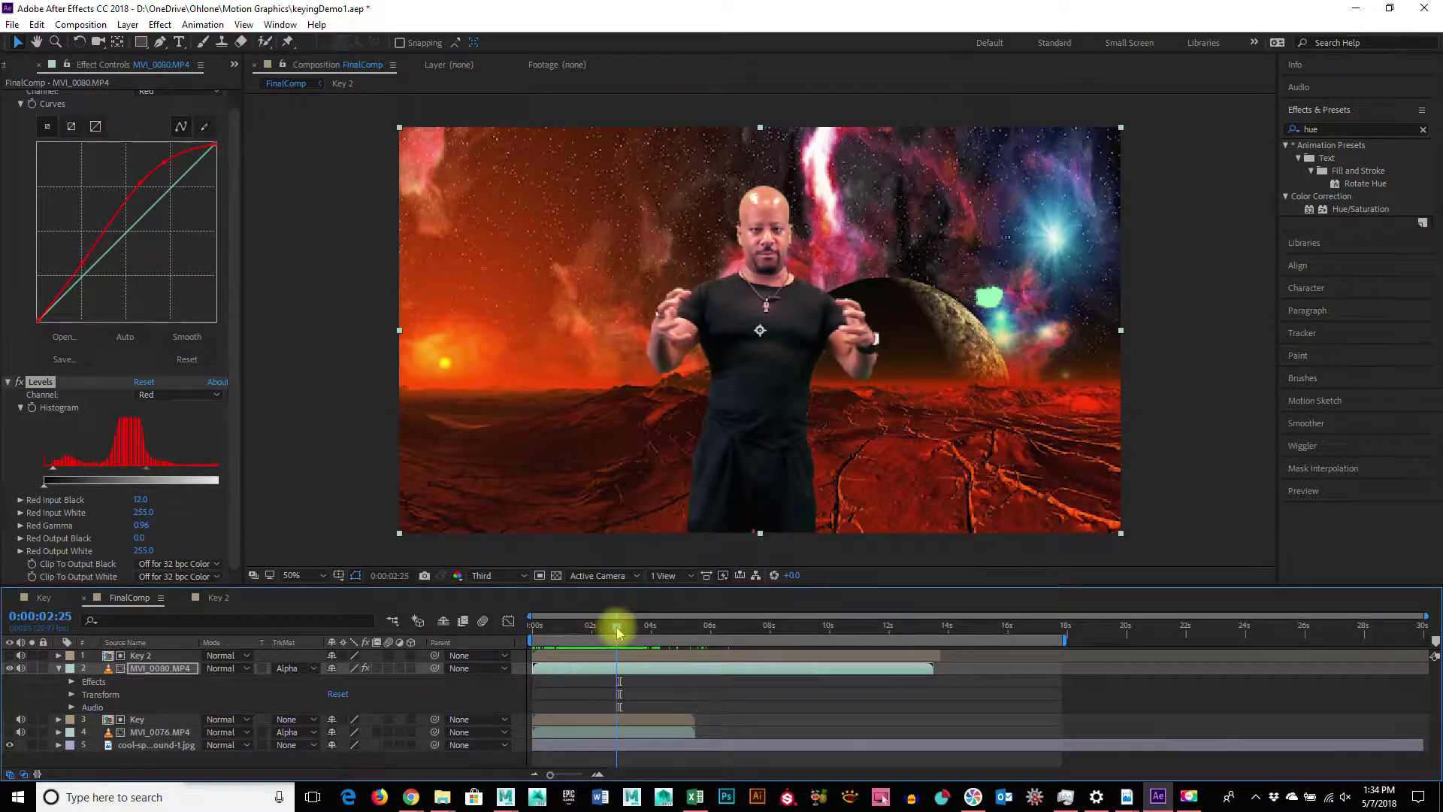
Collapse the MVI_0080.MP4 layer's properties, add a null object to FinalComp and place it above the Key 2 layer.
{"action": "left_click", "coordinate": [61, 668]}
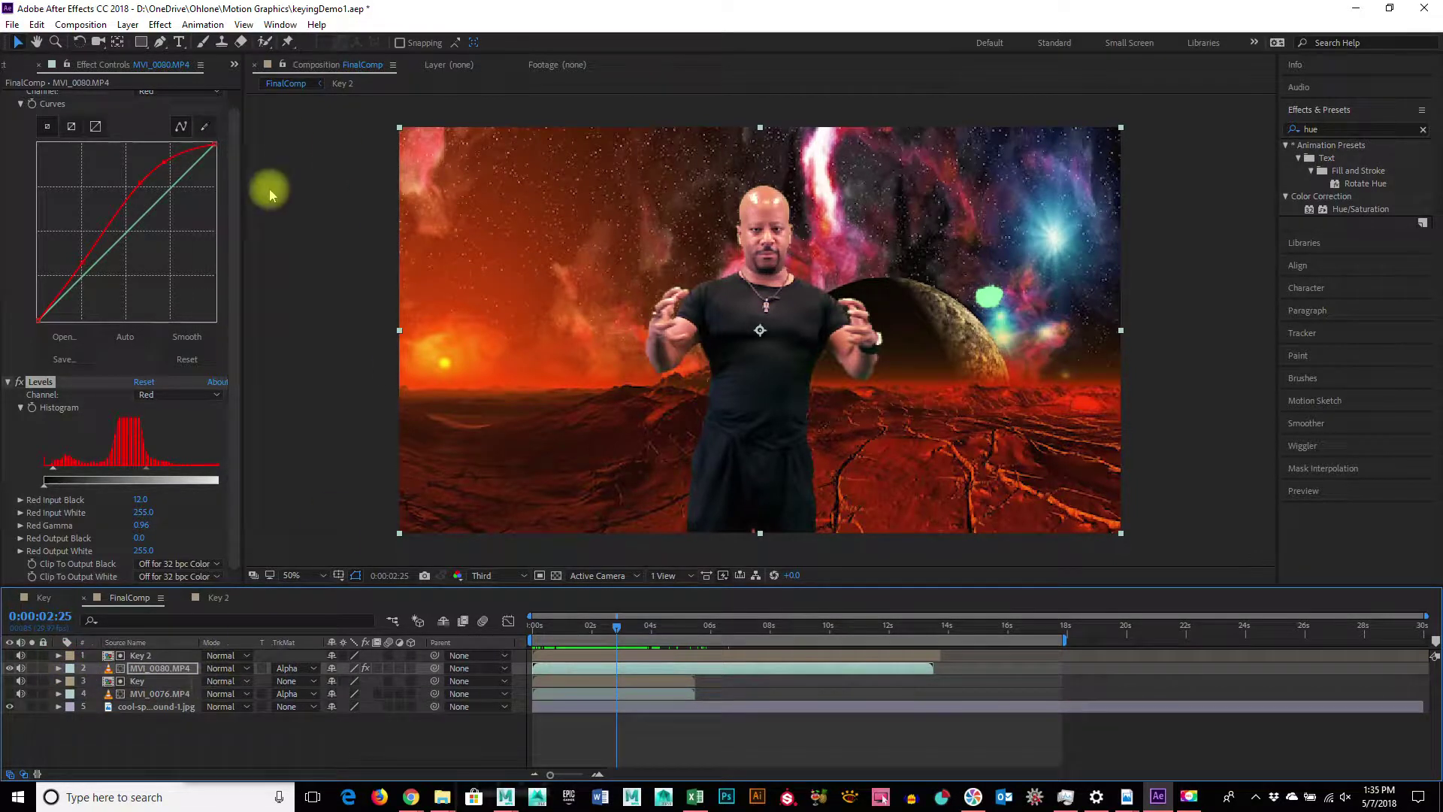
{"action": "right_click", "coordinate": [194, 755]}
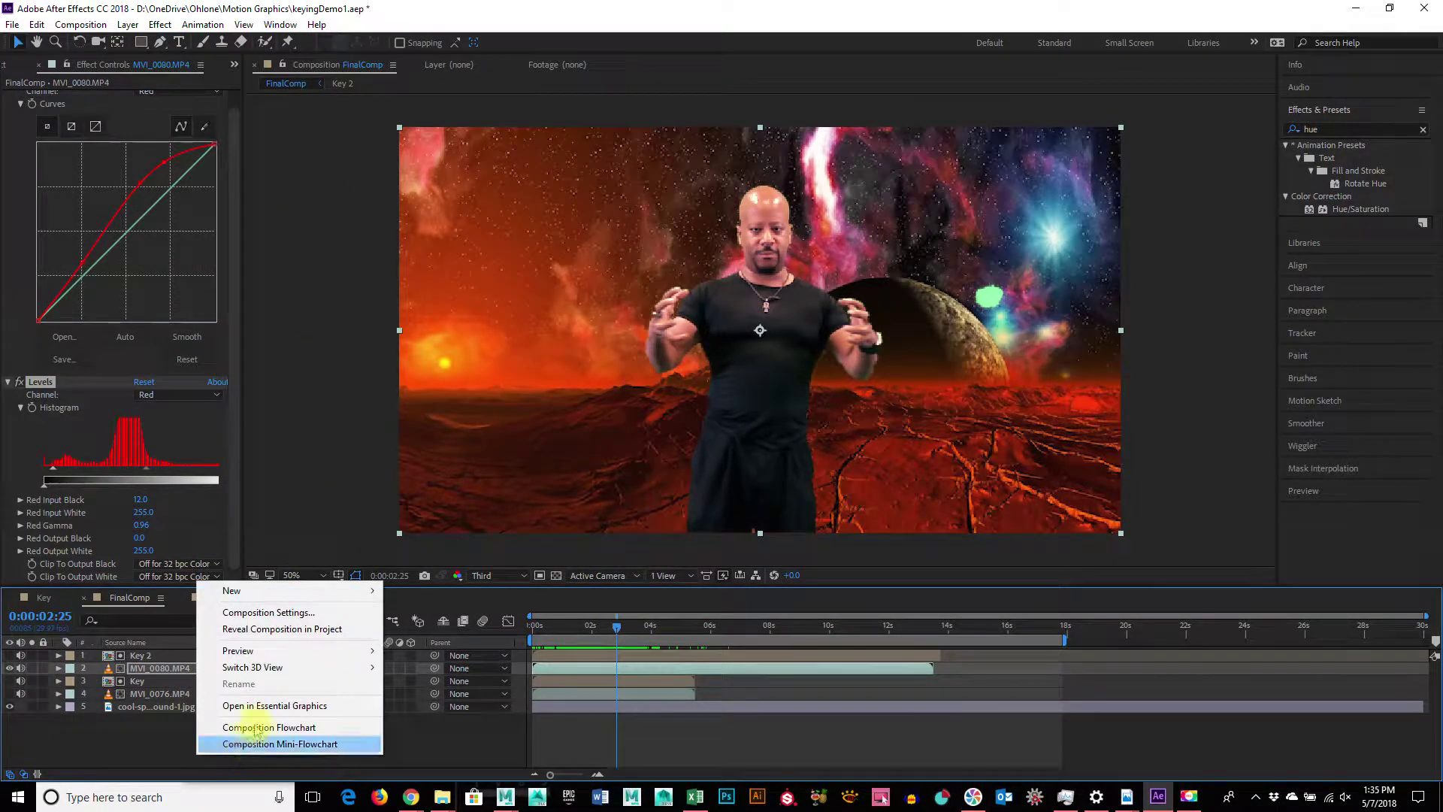
{"action": "mouse_move", "coordinate": [301, 594]}
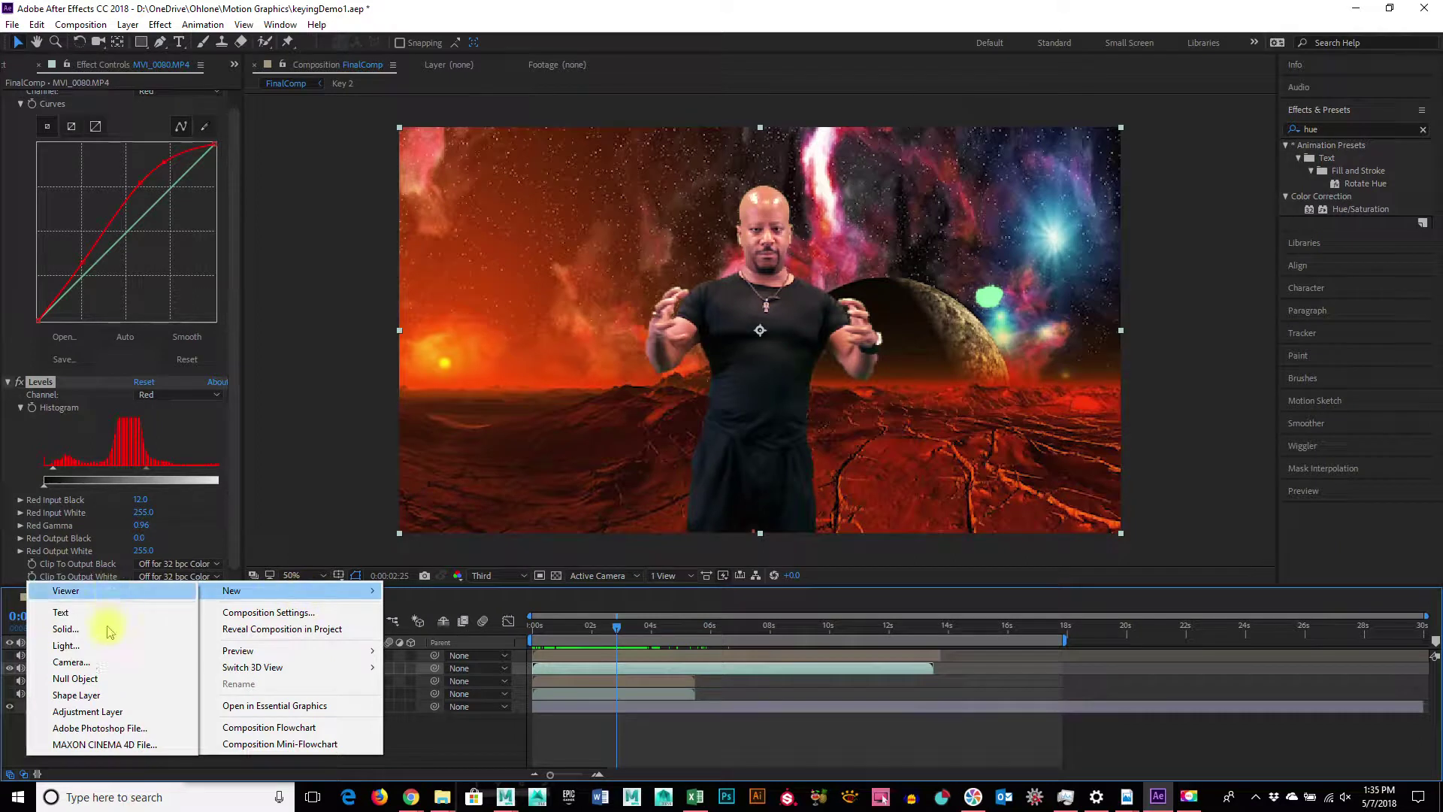
{"action": "left_click", "coordinate": [104, 680]}
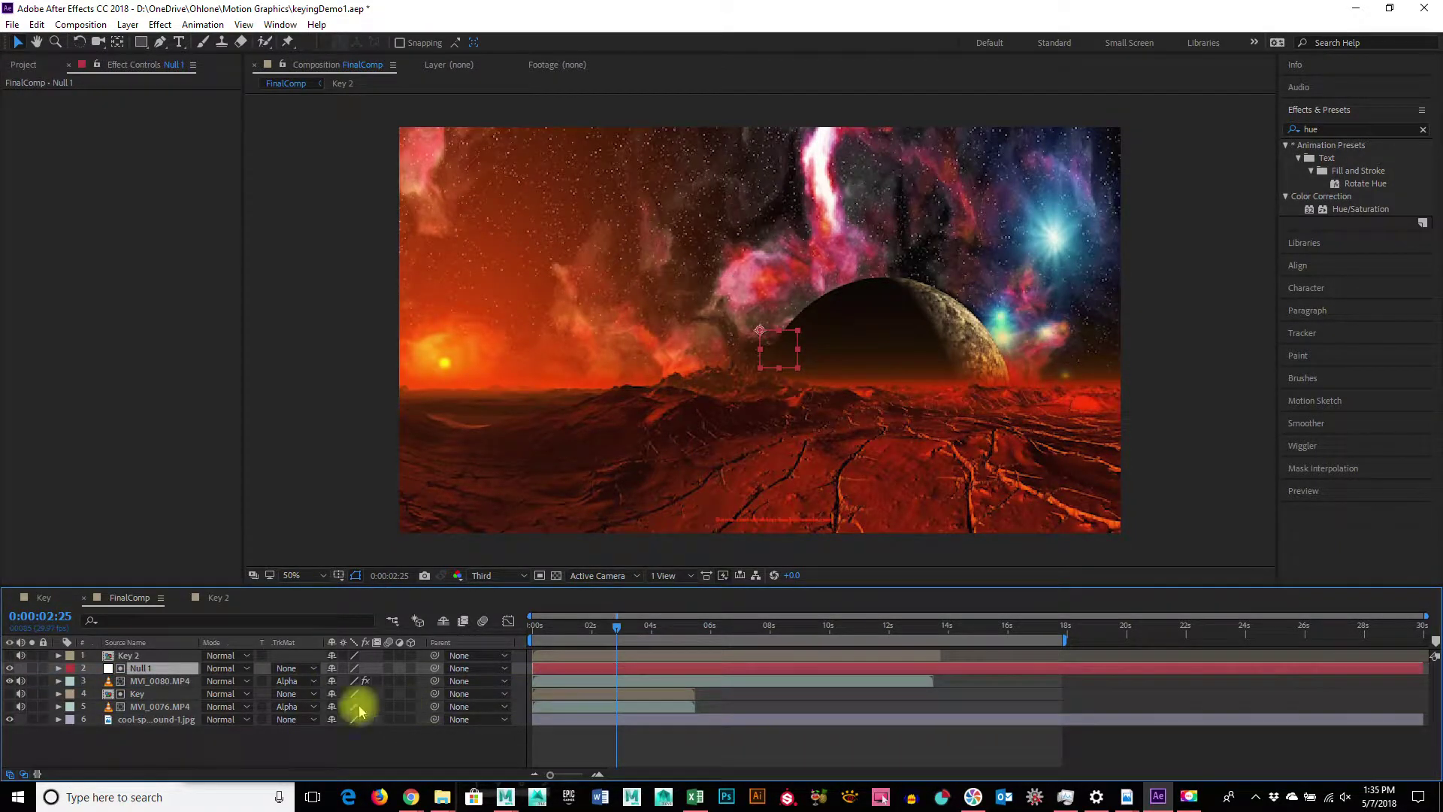
{"action": "left_click_drag", "start_coordinate": [140, 671], "coordinate": [149, 655]}
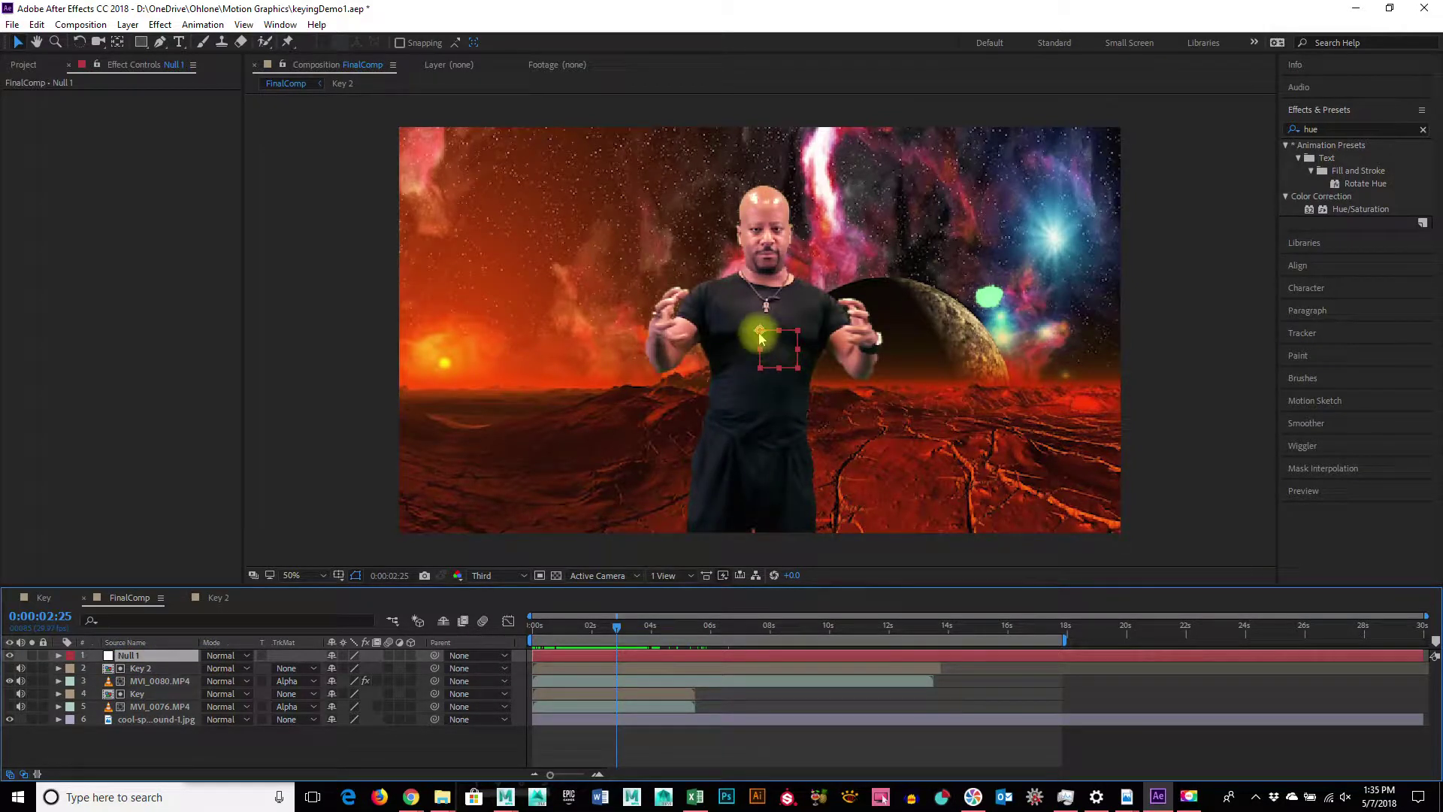
Move the null to the fingertips of the figure's hand on the sun side, and set the preview resolution to Half.
{"action": "scroll", "coordinate": [776, 335], "scroll_direction": "up", "scroll_amount": 4}
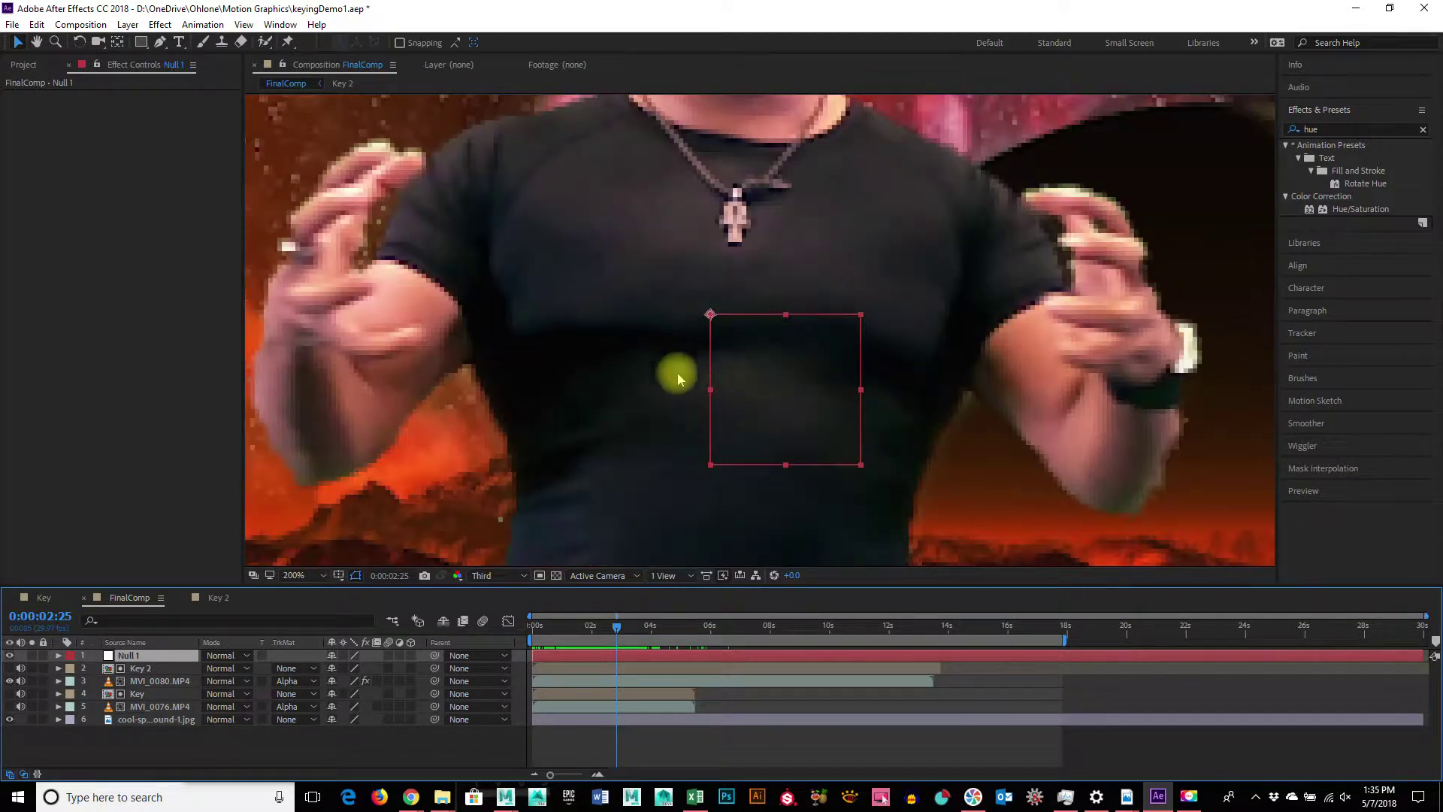
{"action": "left_click_drag", "start_coordinate": [706, 313], "coordinate": [404, 174]}
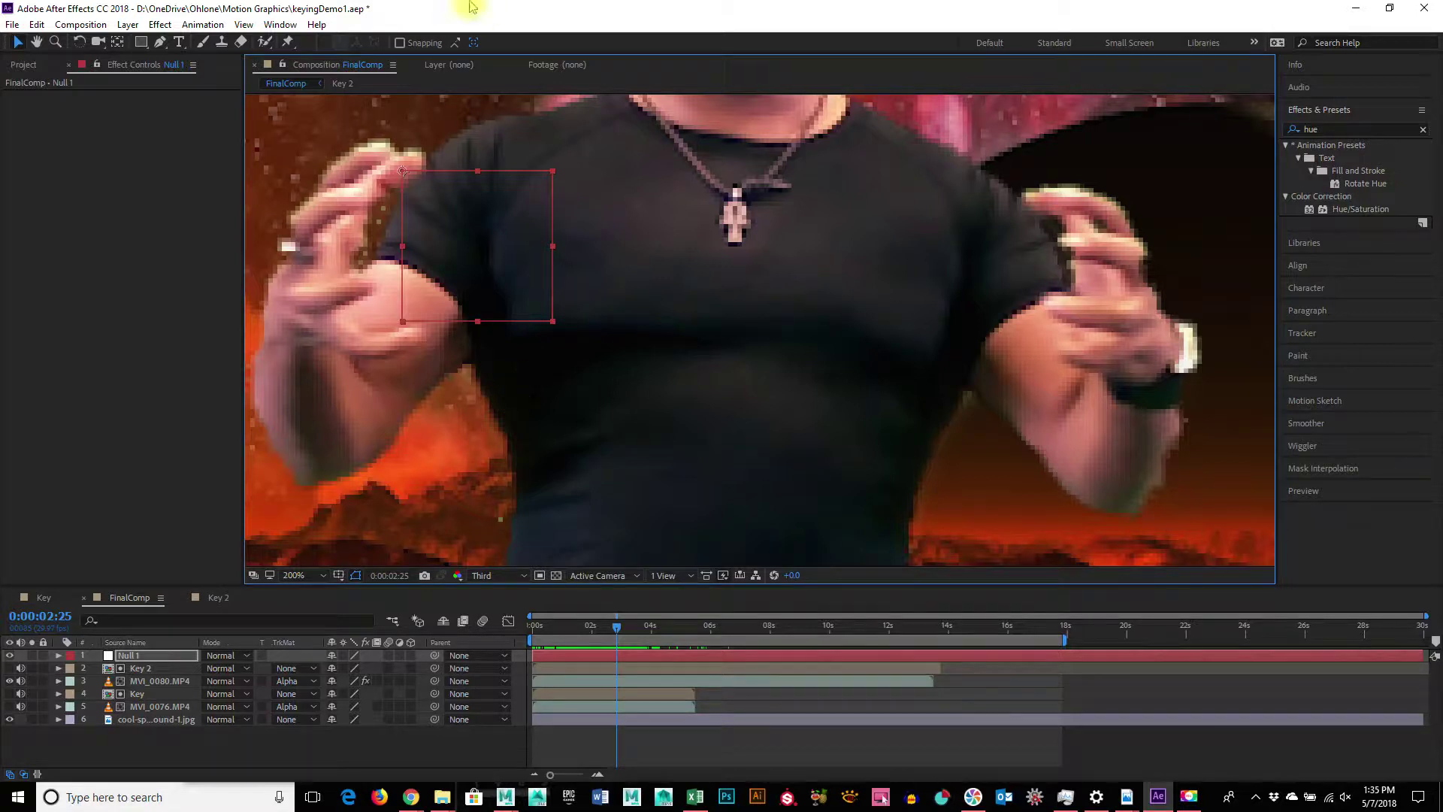
{"action": "left_click", "coordinate": [496, 576]}
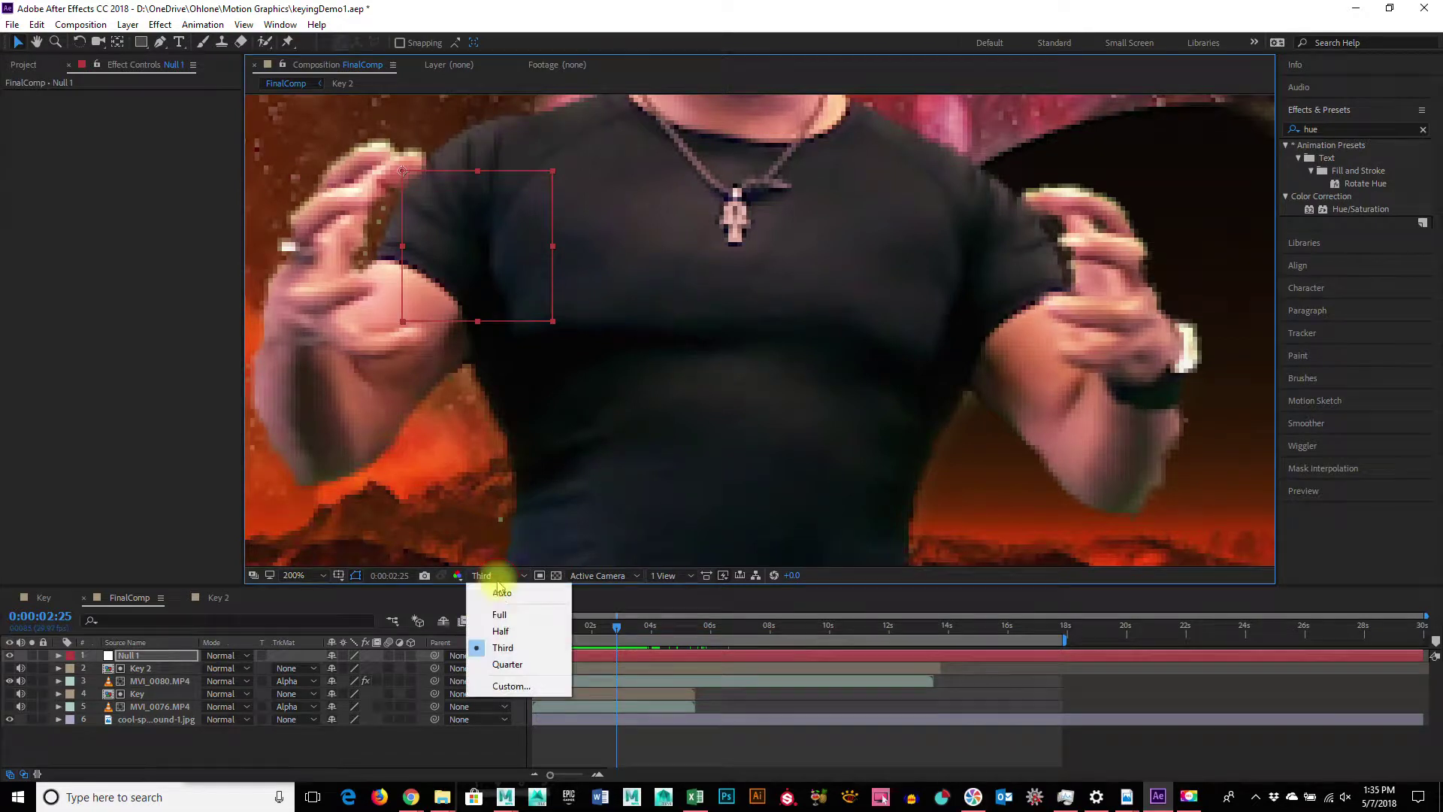
{"action": "left_click", "coordinate": [518, 635]}
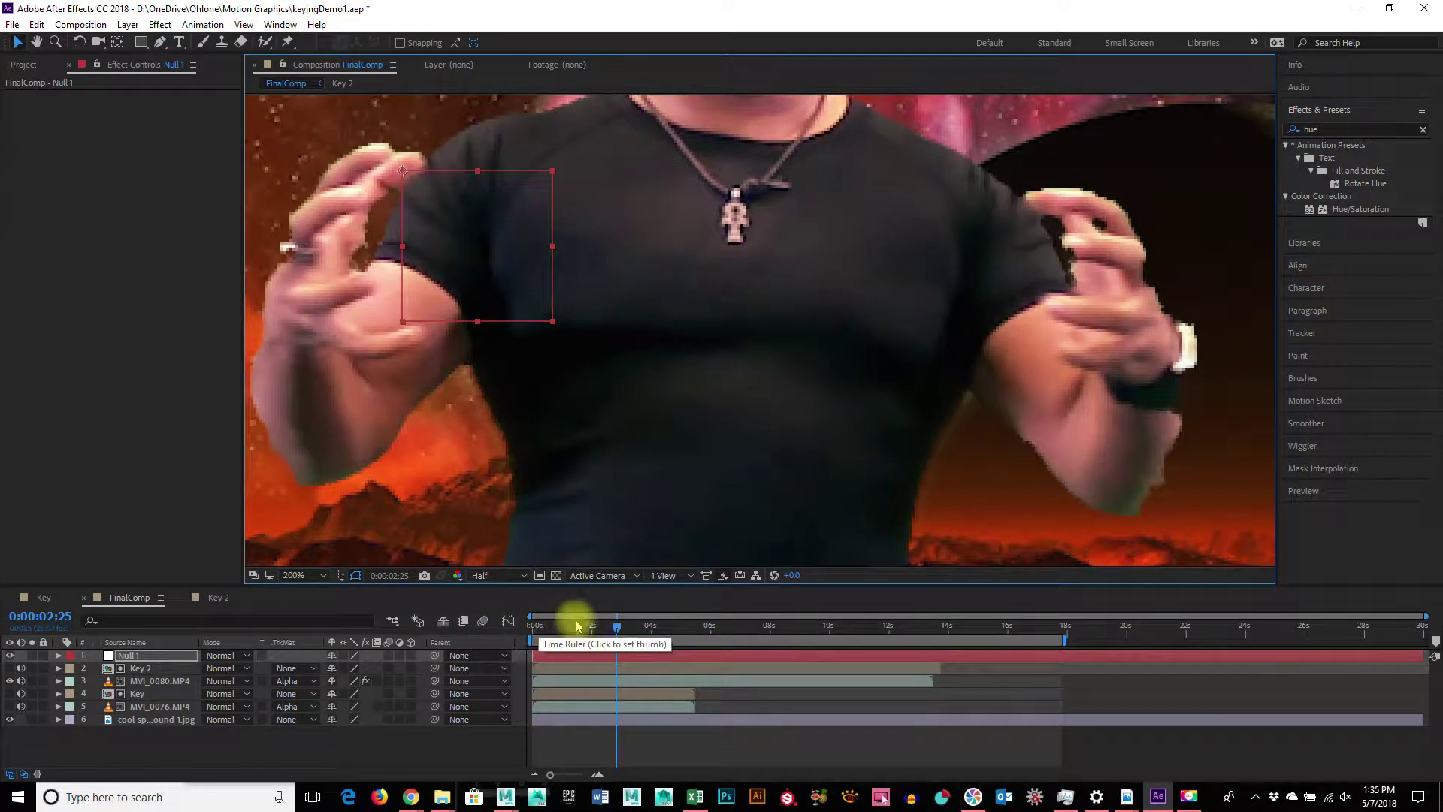
Set the current time to 0:00:02:22 and reposition the null near the fingertips of the sun-side hand.
{"action": "mouse_move", "coordinate": [614, 630]}
{"action": "left_mouse_down"}
{"action": "mouse_move", "coordinate": [563, 616]}
{"action": "mouse_move", "coordinate": [622, 625]}
{"action": "left_mouse_up"}
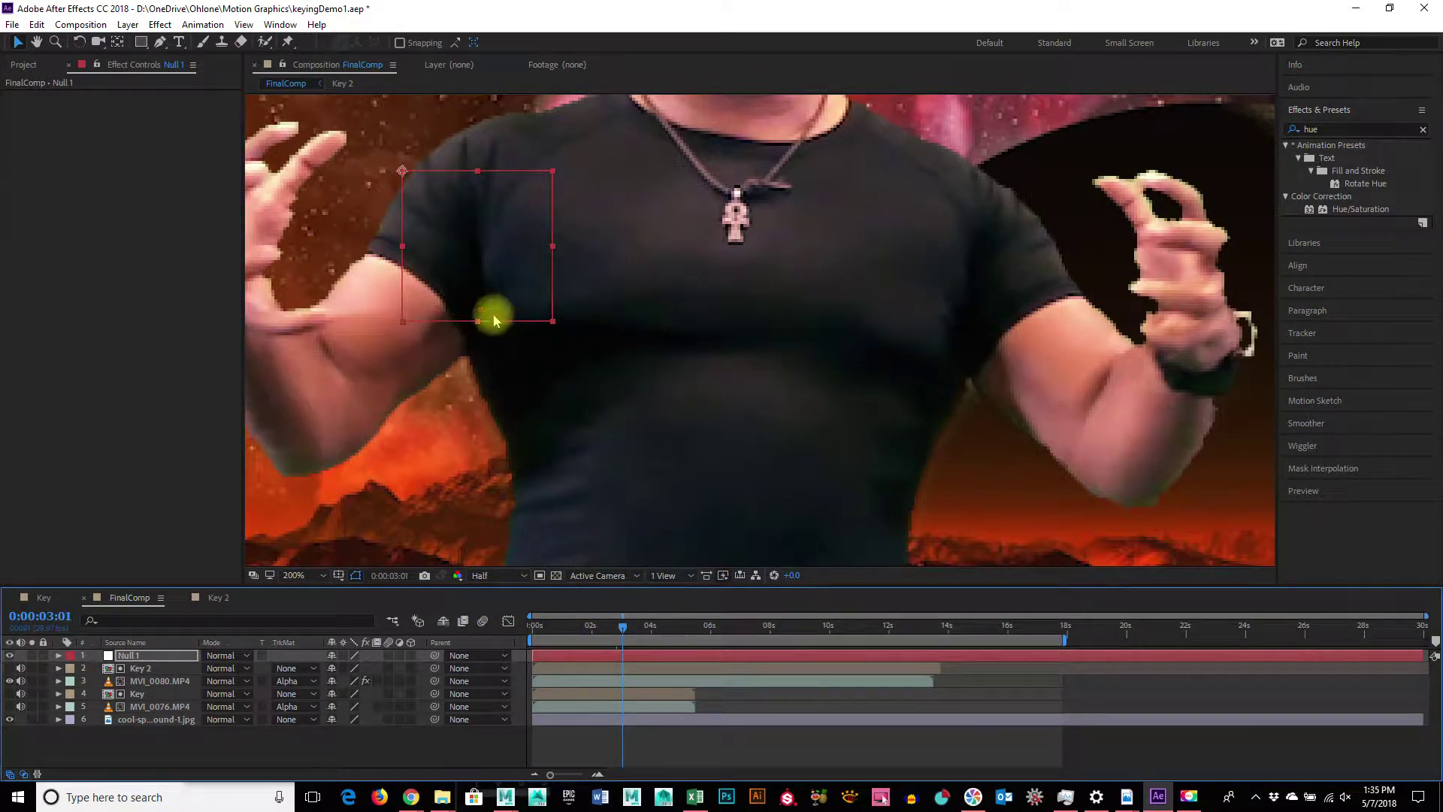
{"action": "left_click", "coordinate": [614, 628]}
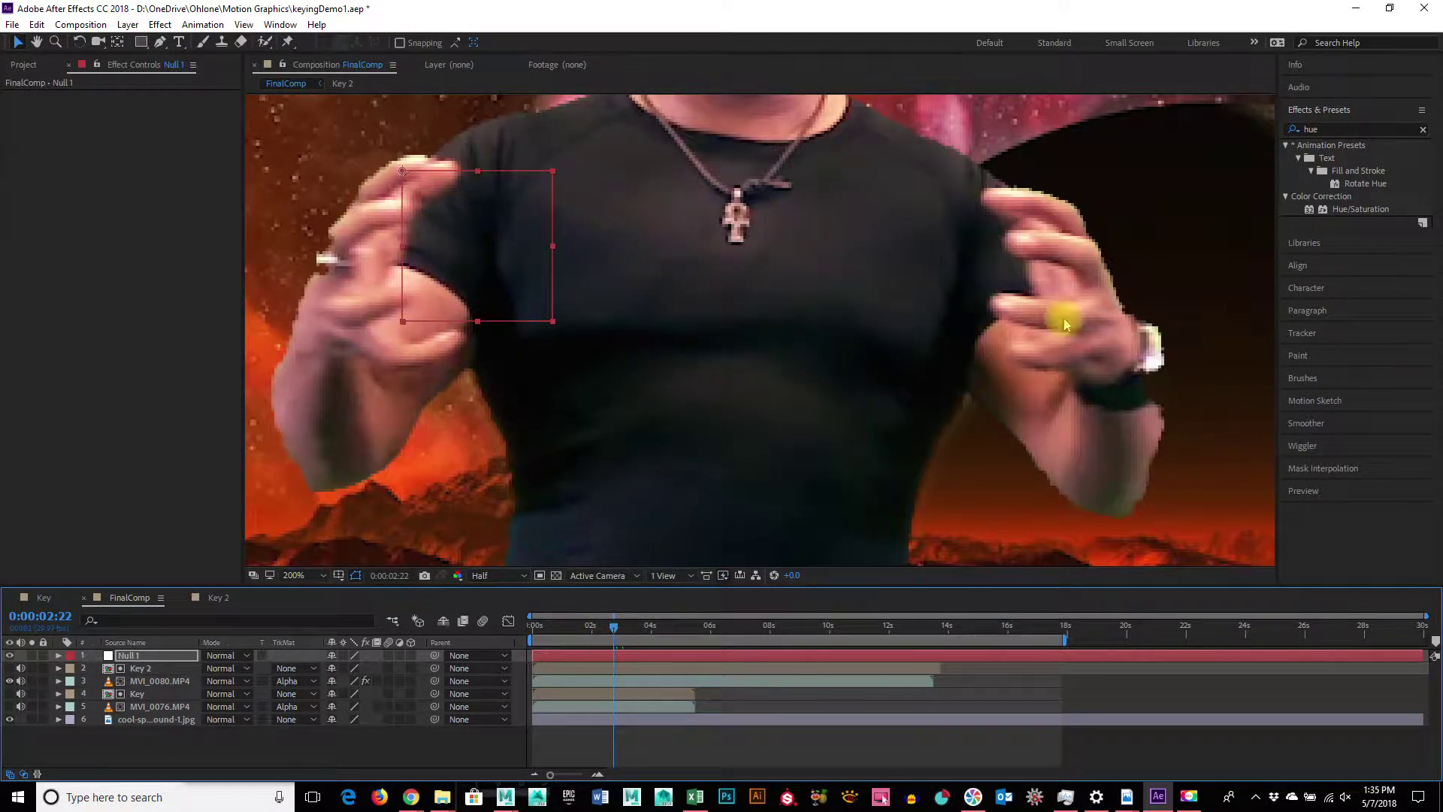
{"action": "left_click_drag", "start_coordinate": [403, 171], "coordinate": [430, 188]}
Move the current time to 0:00:03:09 and place the null at the raised fingertip of the sun-side hand.
{"action": "left_click_drag", "start_coordinate": [613, 631], "coordinate": [625, 635]}
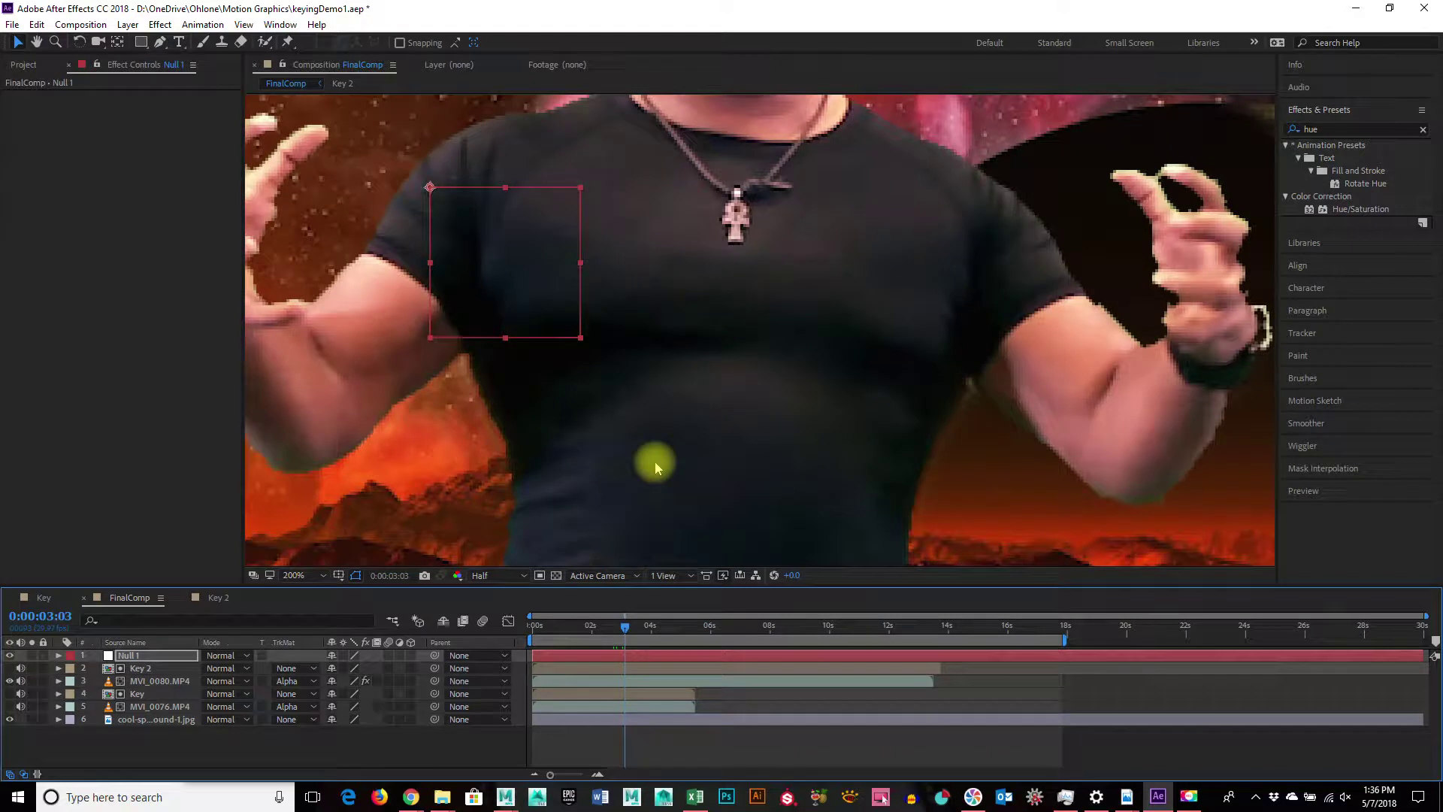
{"action": "key", "text": "comma"}
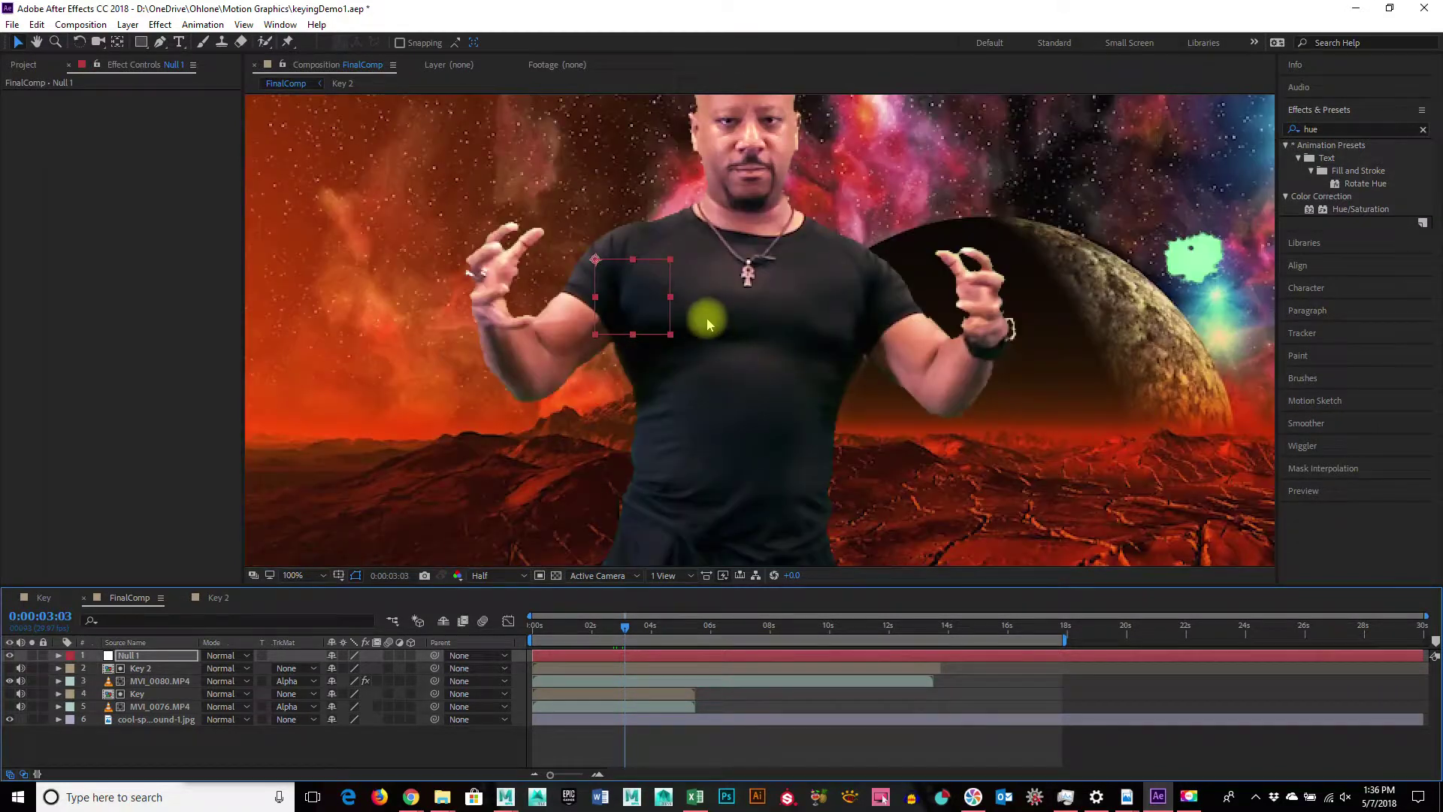
{"action": "mouse_move", "coordinate": [627, 626]}
{"action": "left_mouse_down"}
{"action": "mouse_move", "coordinate": [650, 634]}
{"action": "mouse_move", "coordinate": [631, 626]}
{"action": "left_mouse_up"}
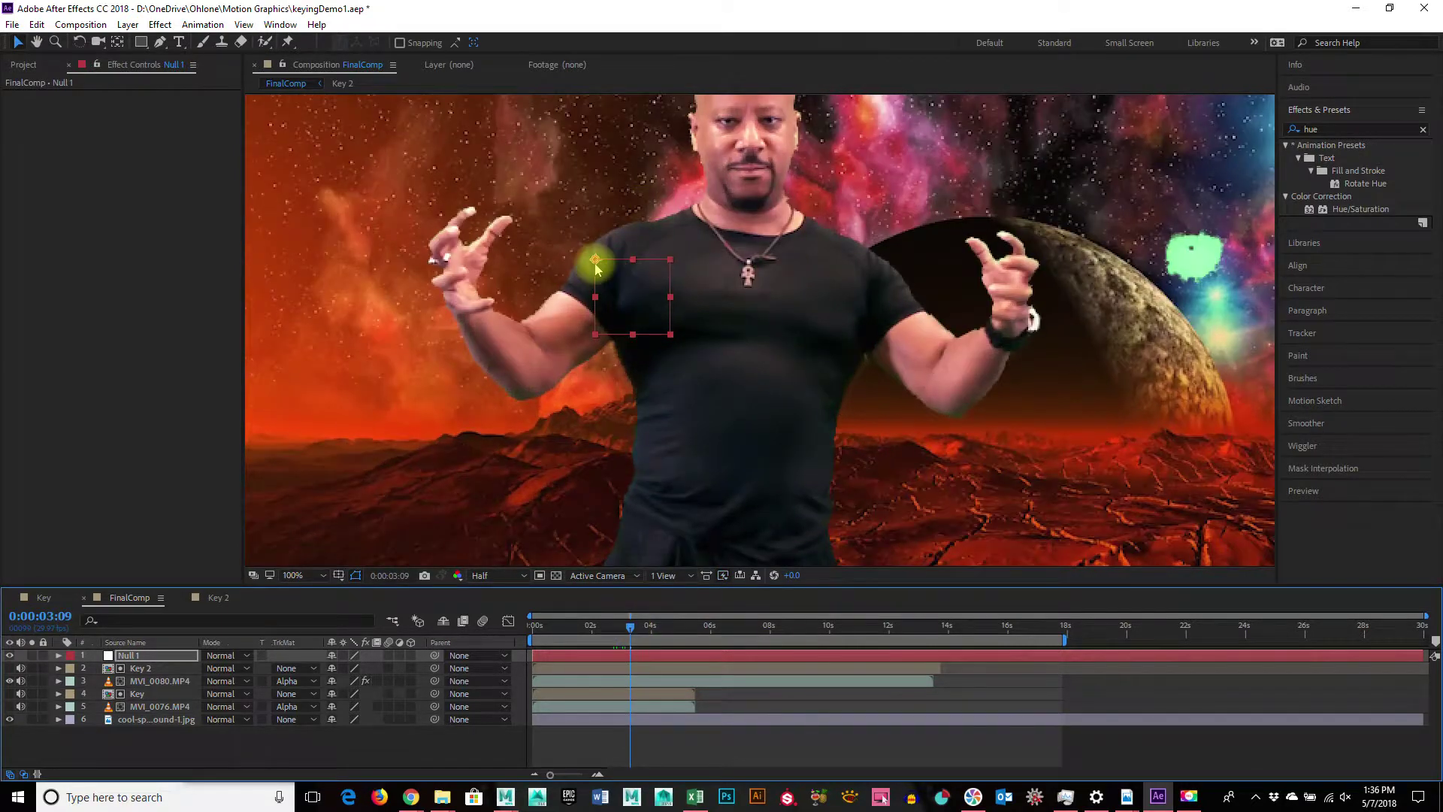
{"action": "left_click_drag", "start_coordinate": [596, 268], "coordinate": [508, 224]}
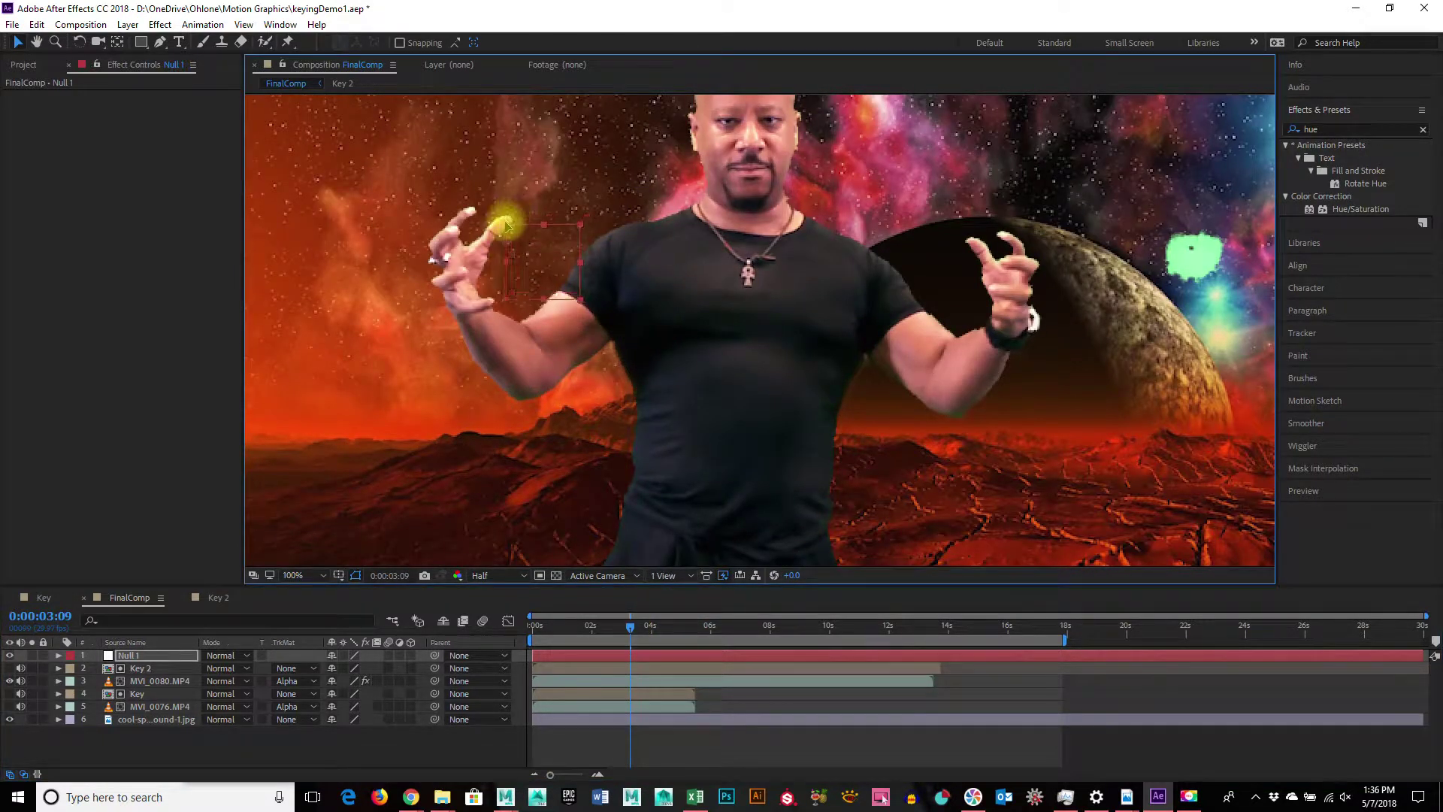
{"action": "double_click", "coordinate": [130, 656]}
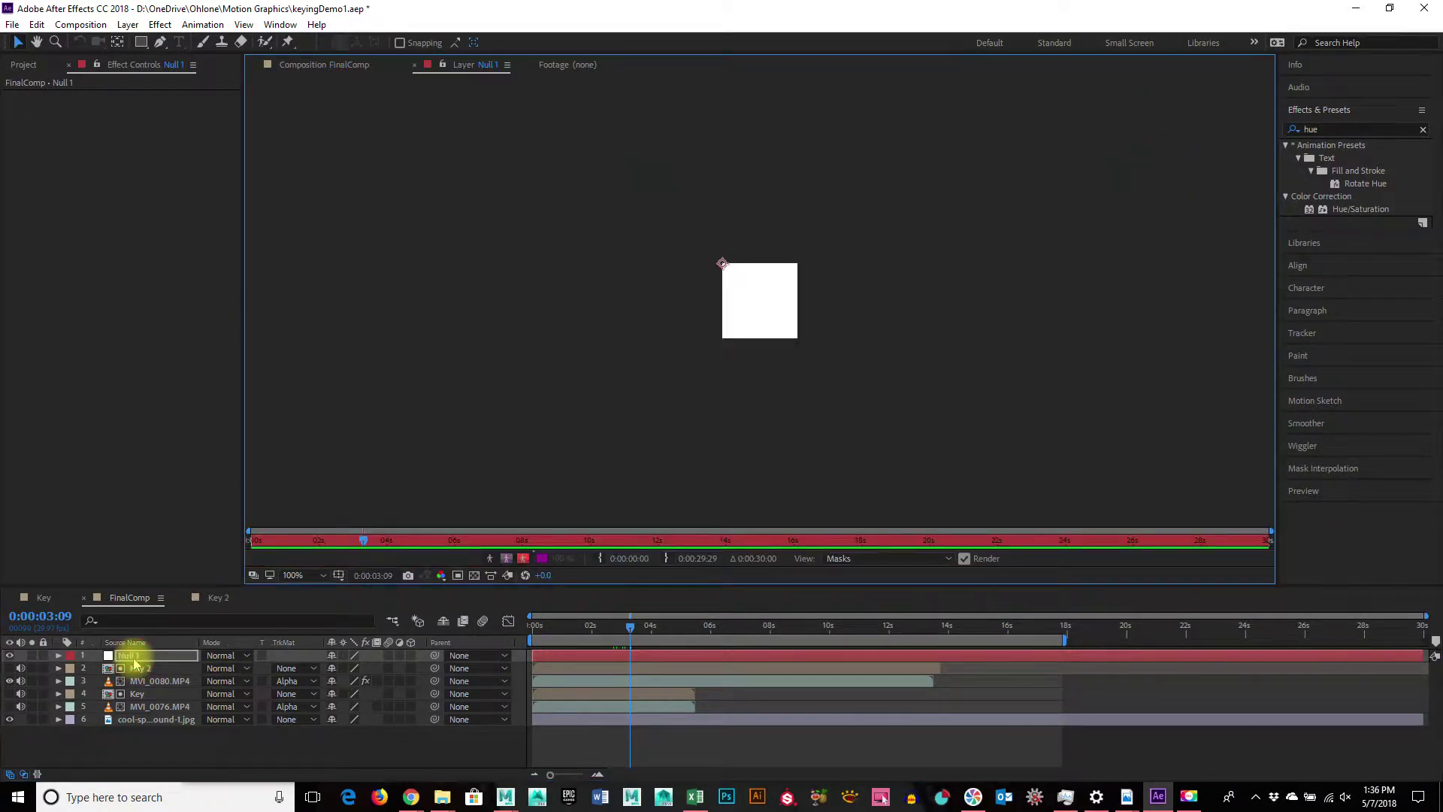
{"action": "left_click", "coordinate": [130, 655]}
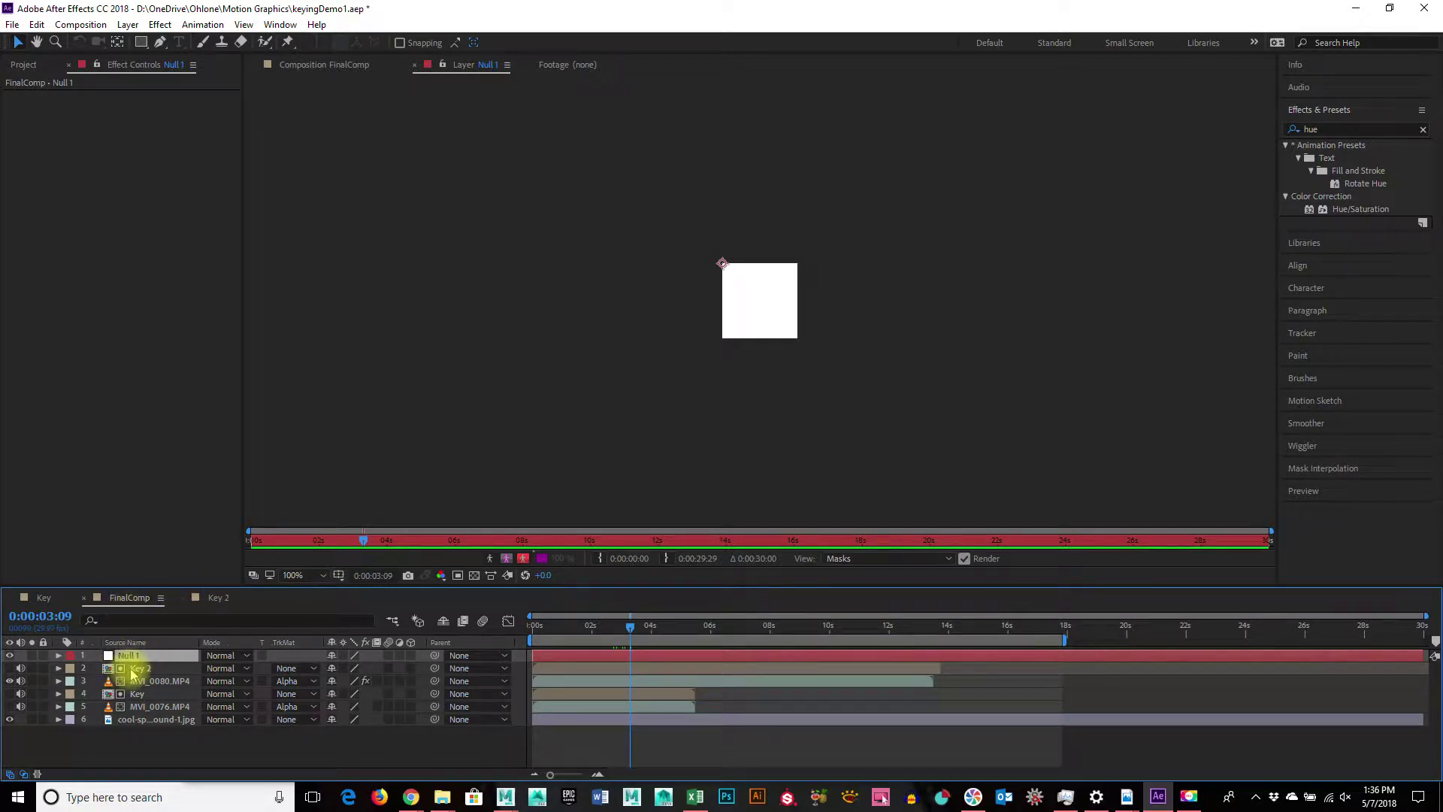
{"action": "left_click", "coordinate": [319, 65]}
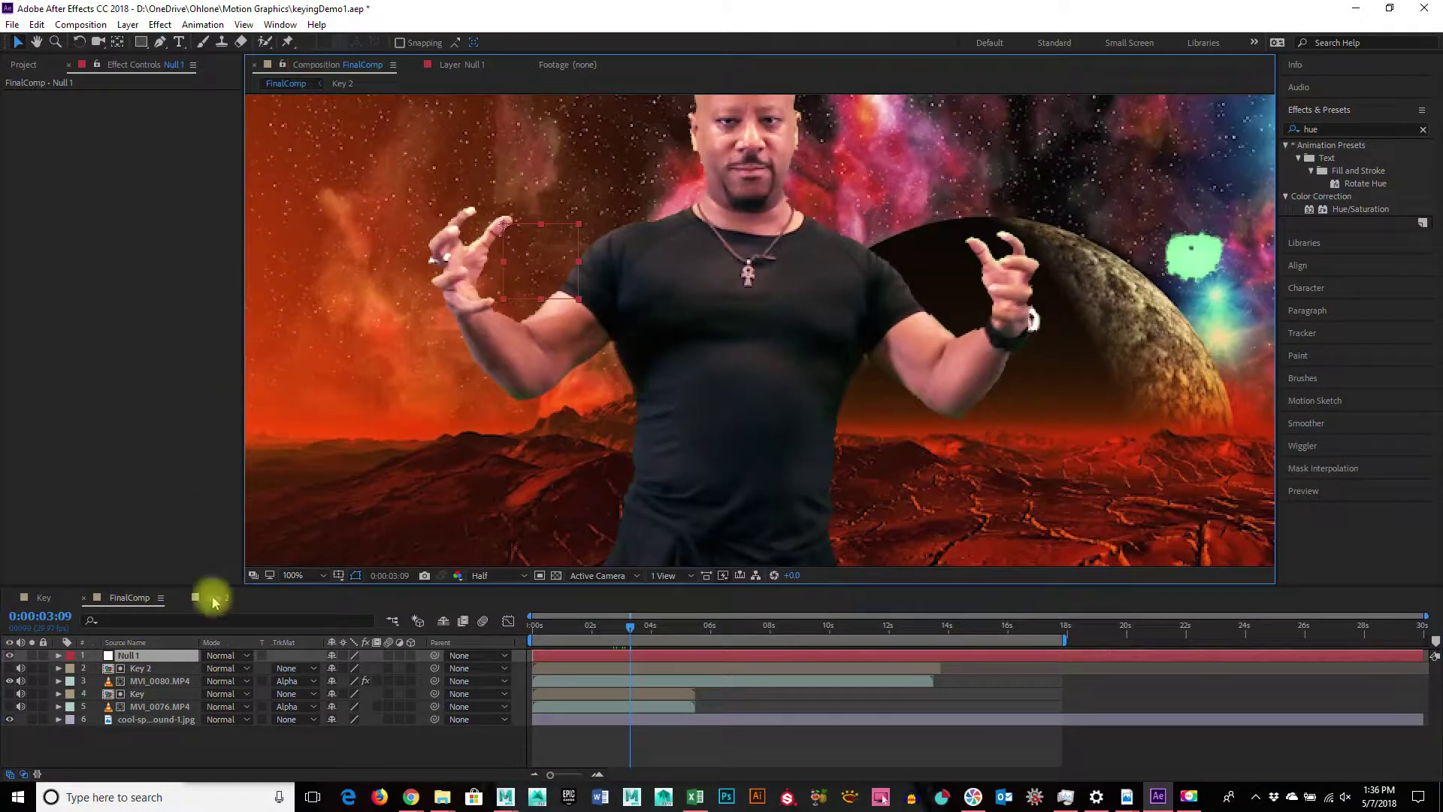
Rename the Null 1 layer in FinalComp as RightTrack.
{"action": "right_click", "coordinate": [105, 655]}
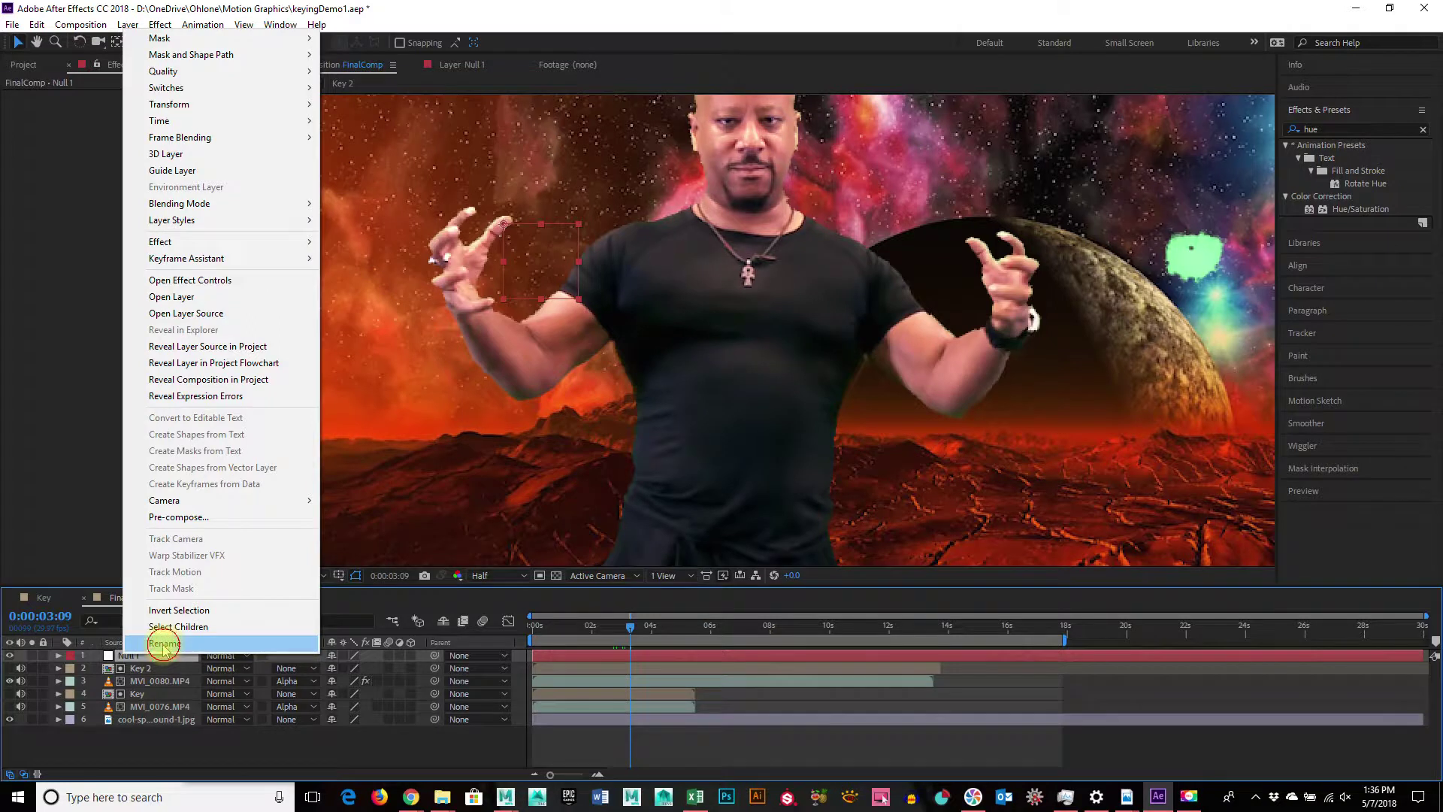
{"action": "left_click", "coordinate": [163, 643]}
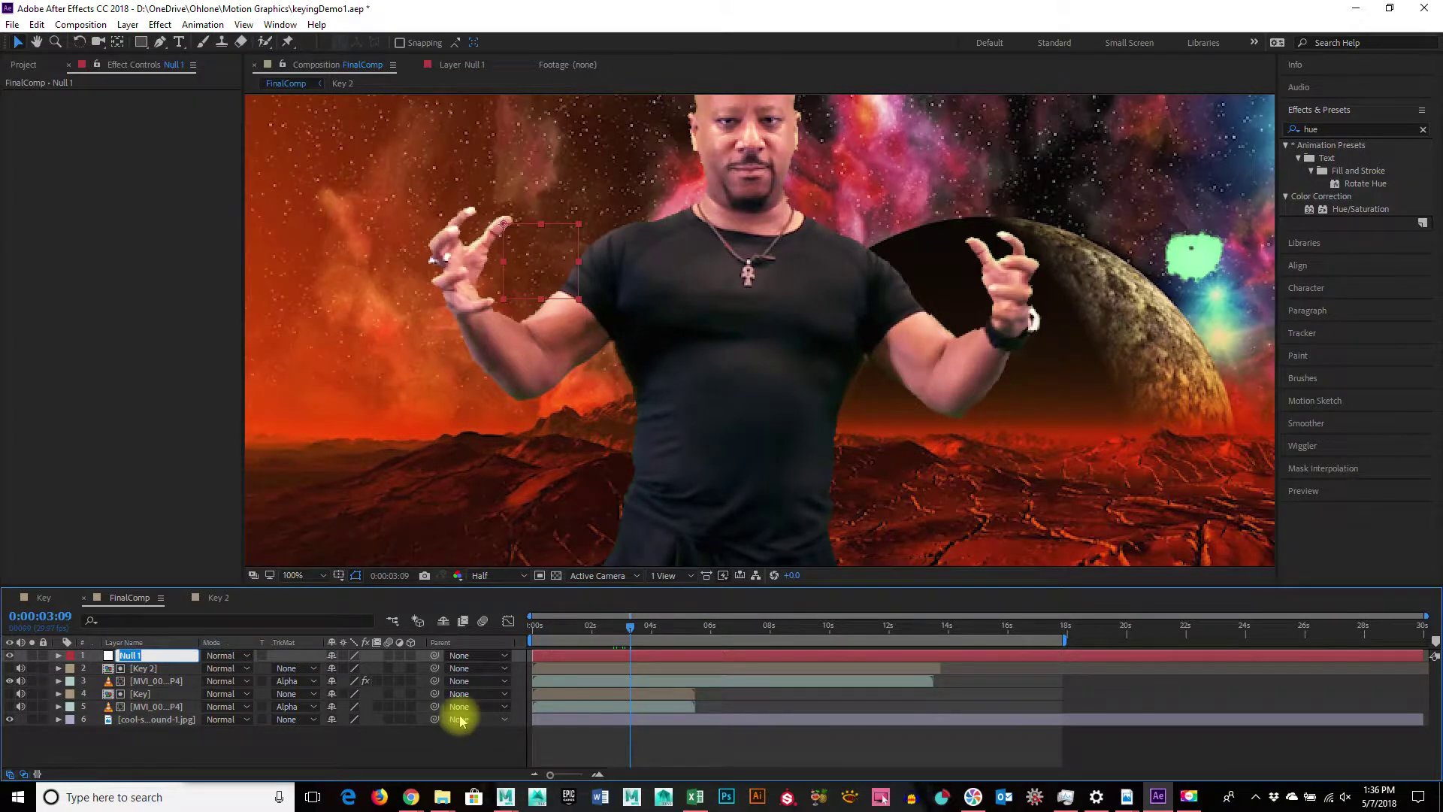
{"action": "type", "text": "Ti"}
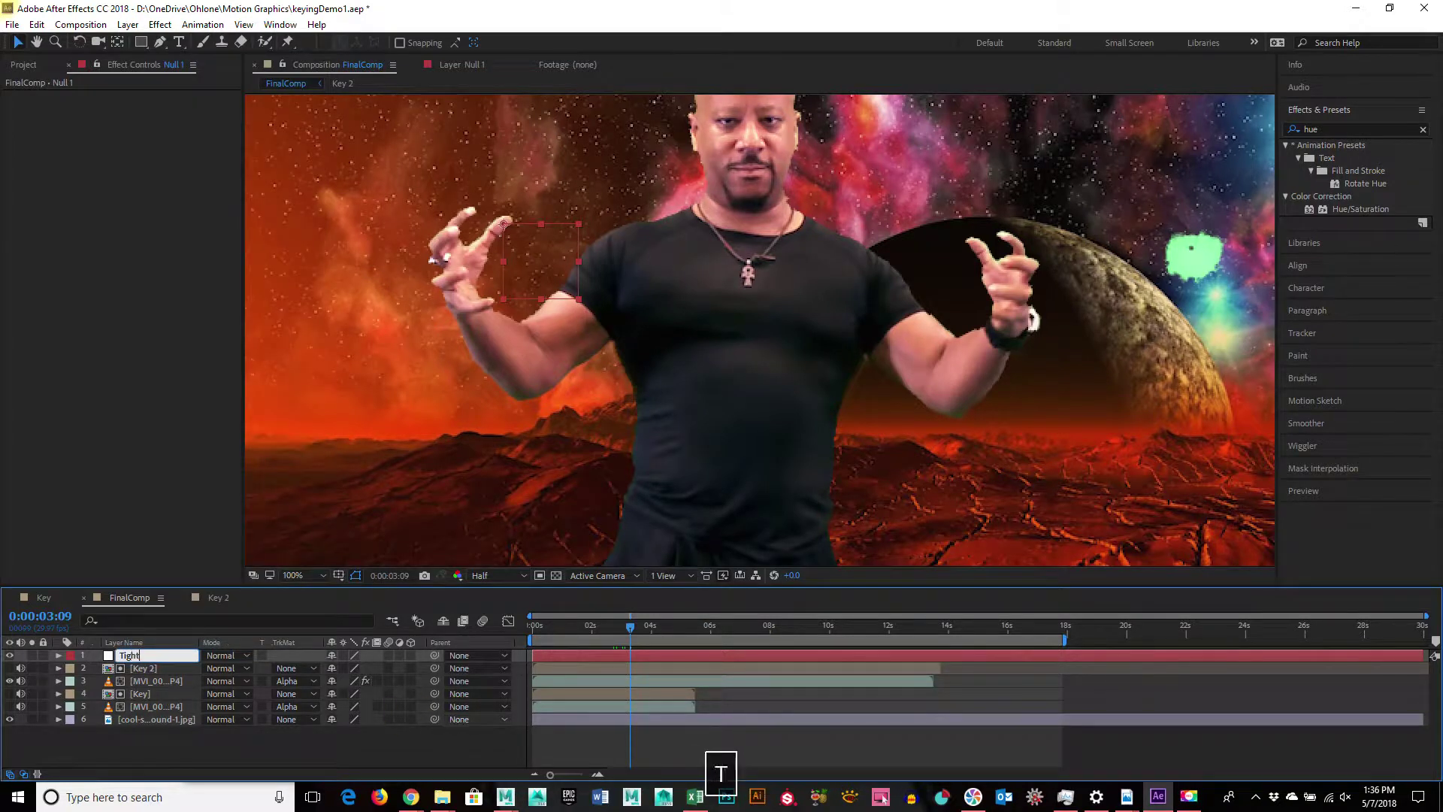
{"action": "type", "text": "ght"}
{"action": "key", "text": "BackSpace"}
{"action": "type", "text": "RightT"}
{"action": "key", "text": "Return"}
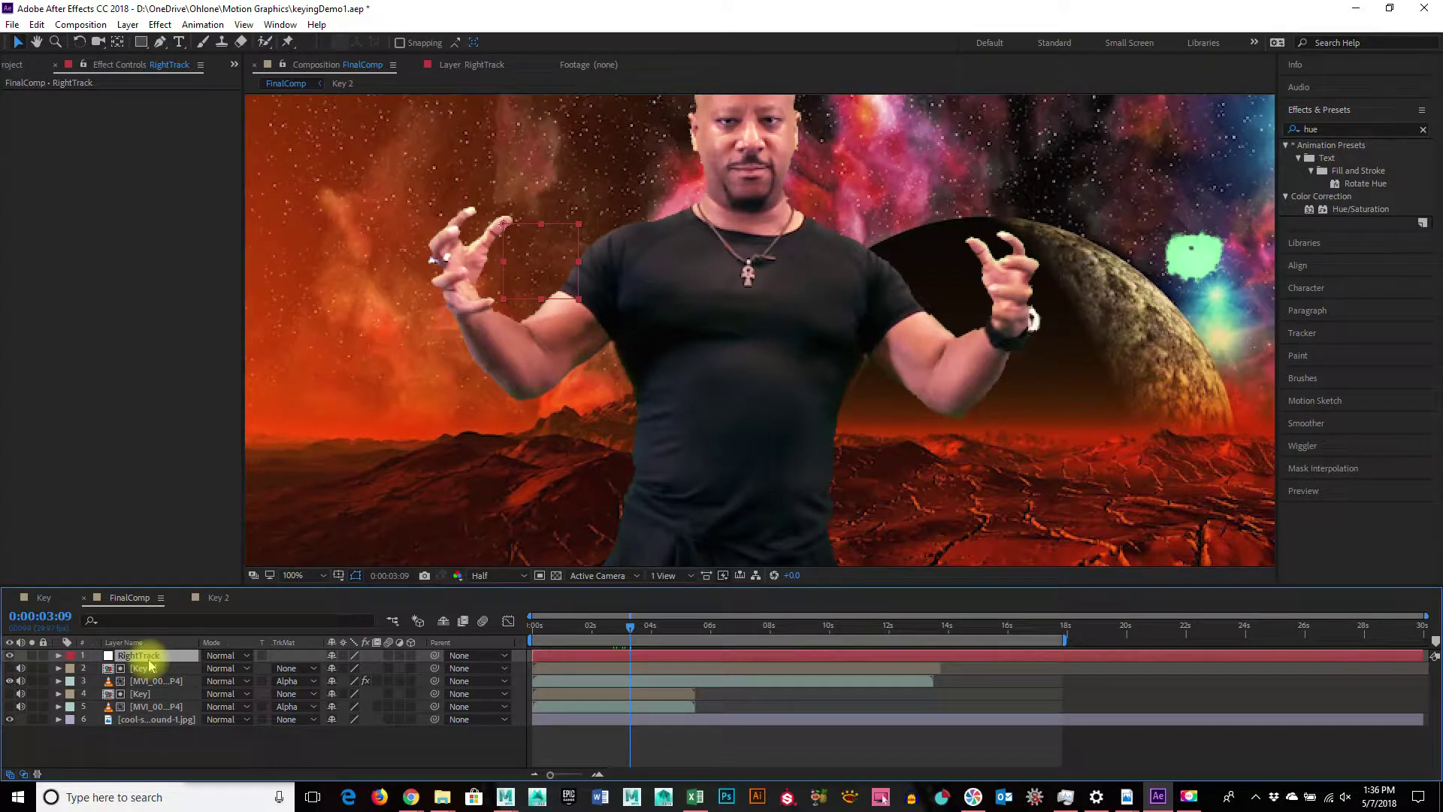
Duplicate the RightTrack null as LeftTrack and place the copy at the raised fingertip of the planet-side hand.
{"action": "key", "text": "ctrl+d"}
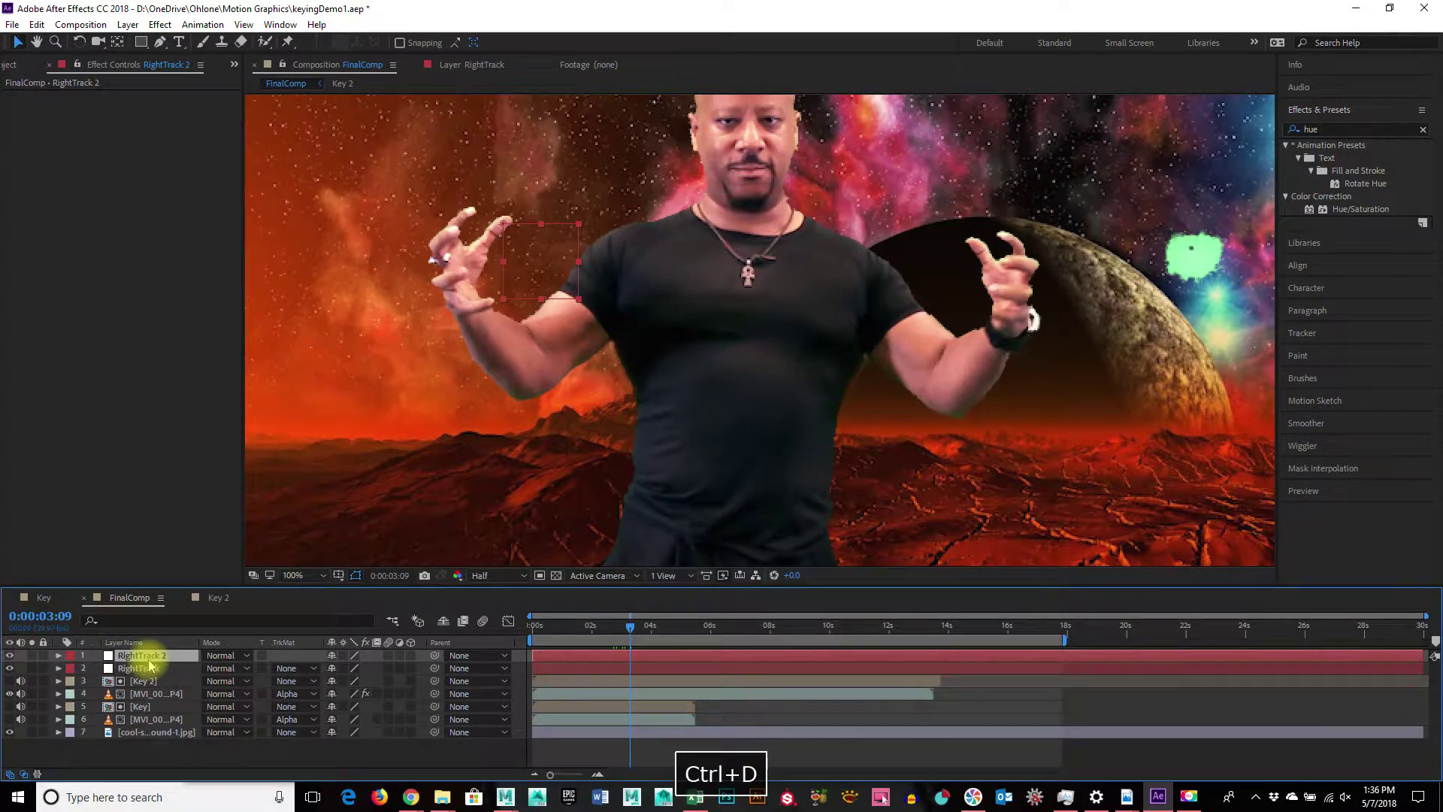
{"action": "right_click", "coordinate": [145, 654]}
{"action": "left_click", "coordinate": [186, 647]}
{"action": "type", "text": "LE"}
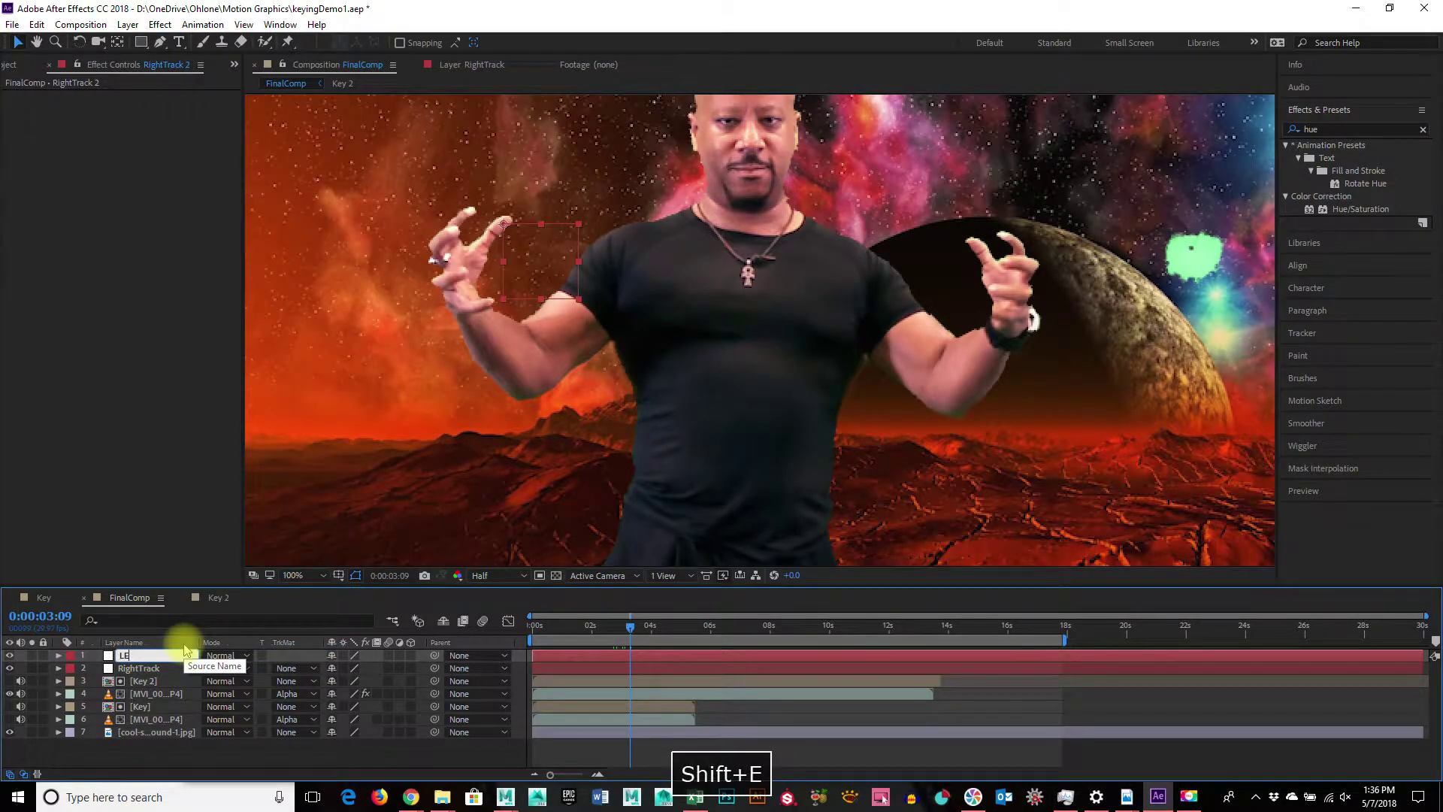
{"action": "type", "text": "ftTra"}
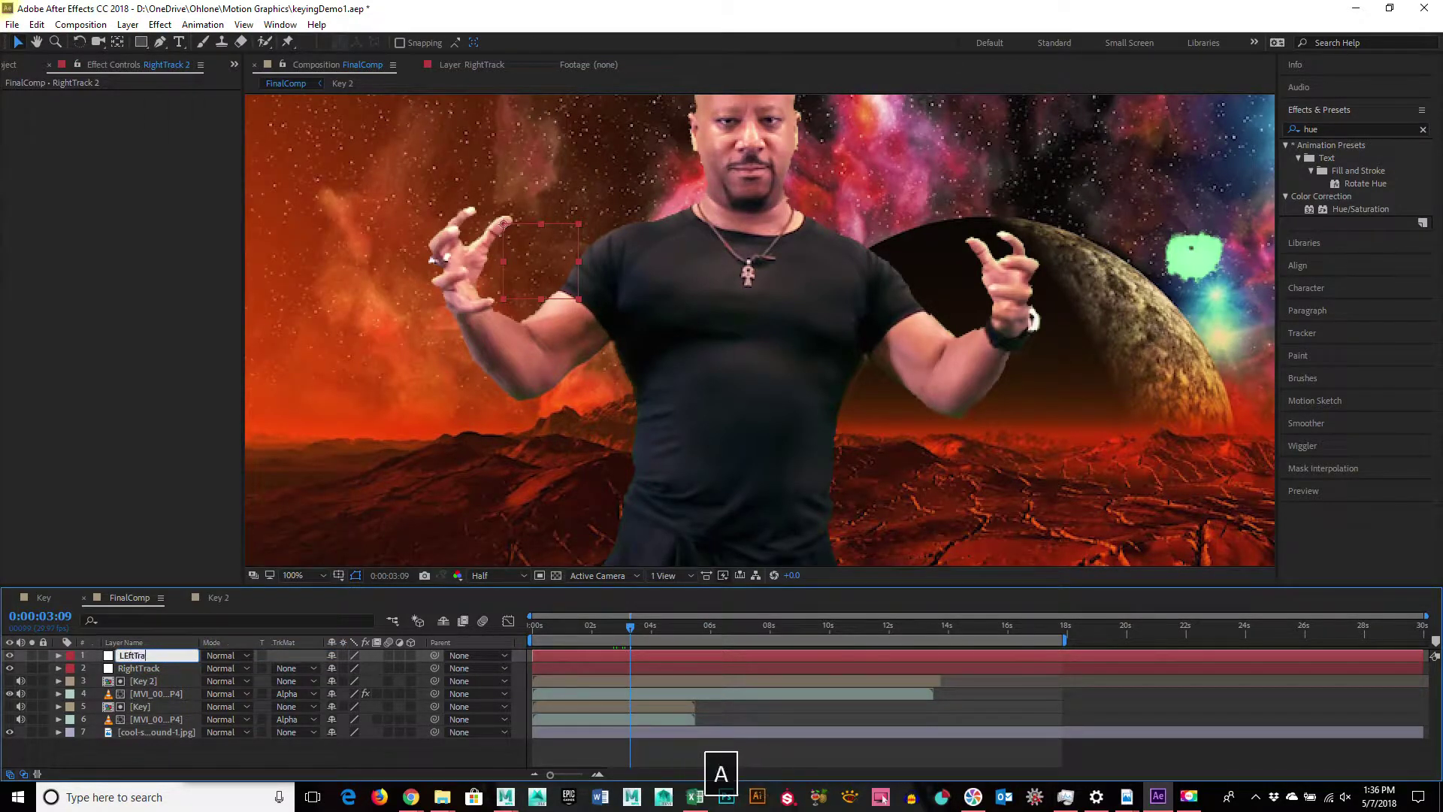
{"action": "type", "text": "ck"}
{"action": "key", "text": "BackSpace"}
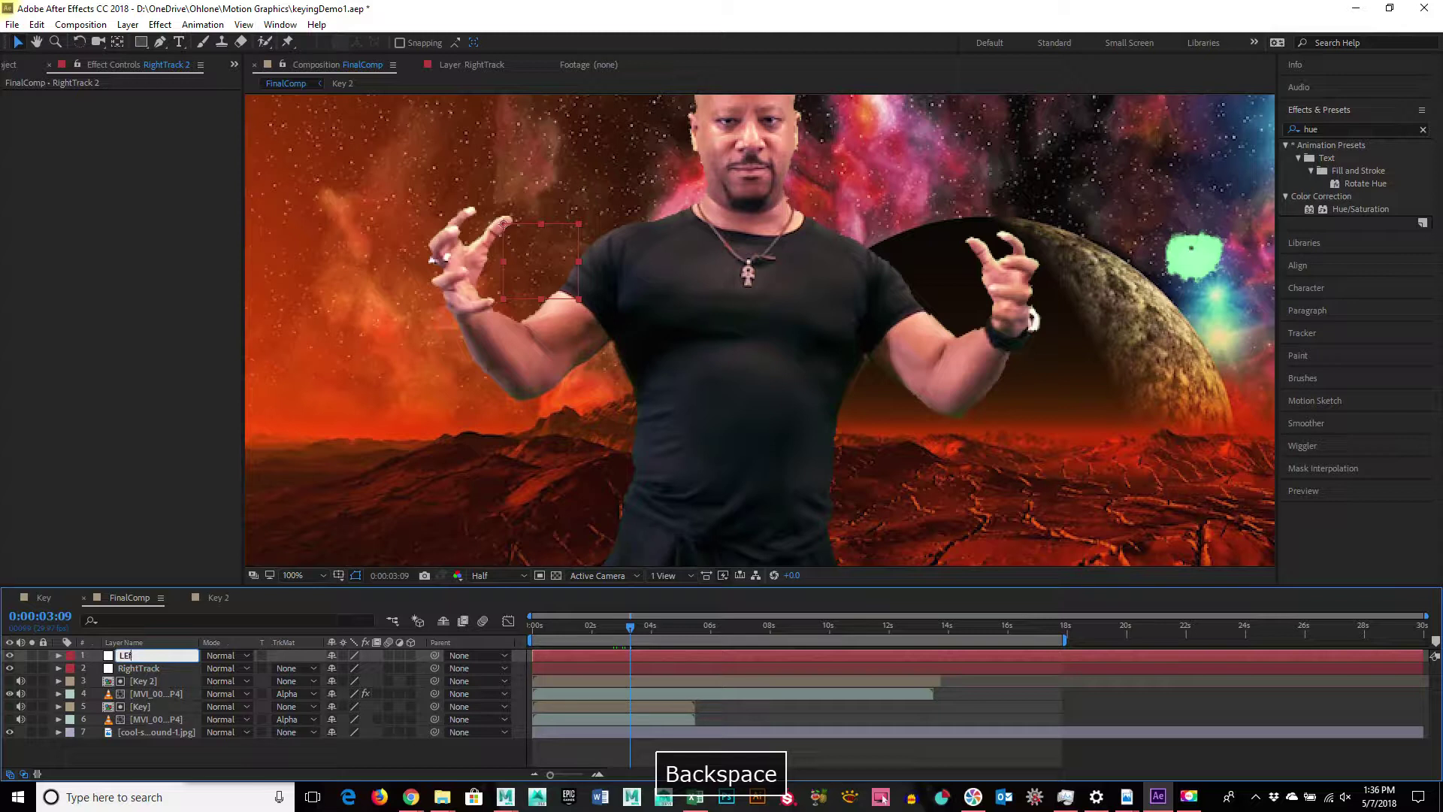
{"action": "key", "text": "BackSpace"}
{"action": "type", "text": "eftTr"}
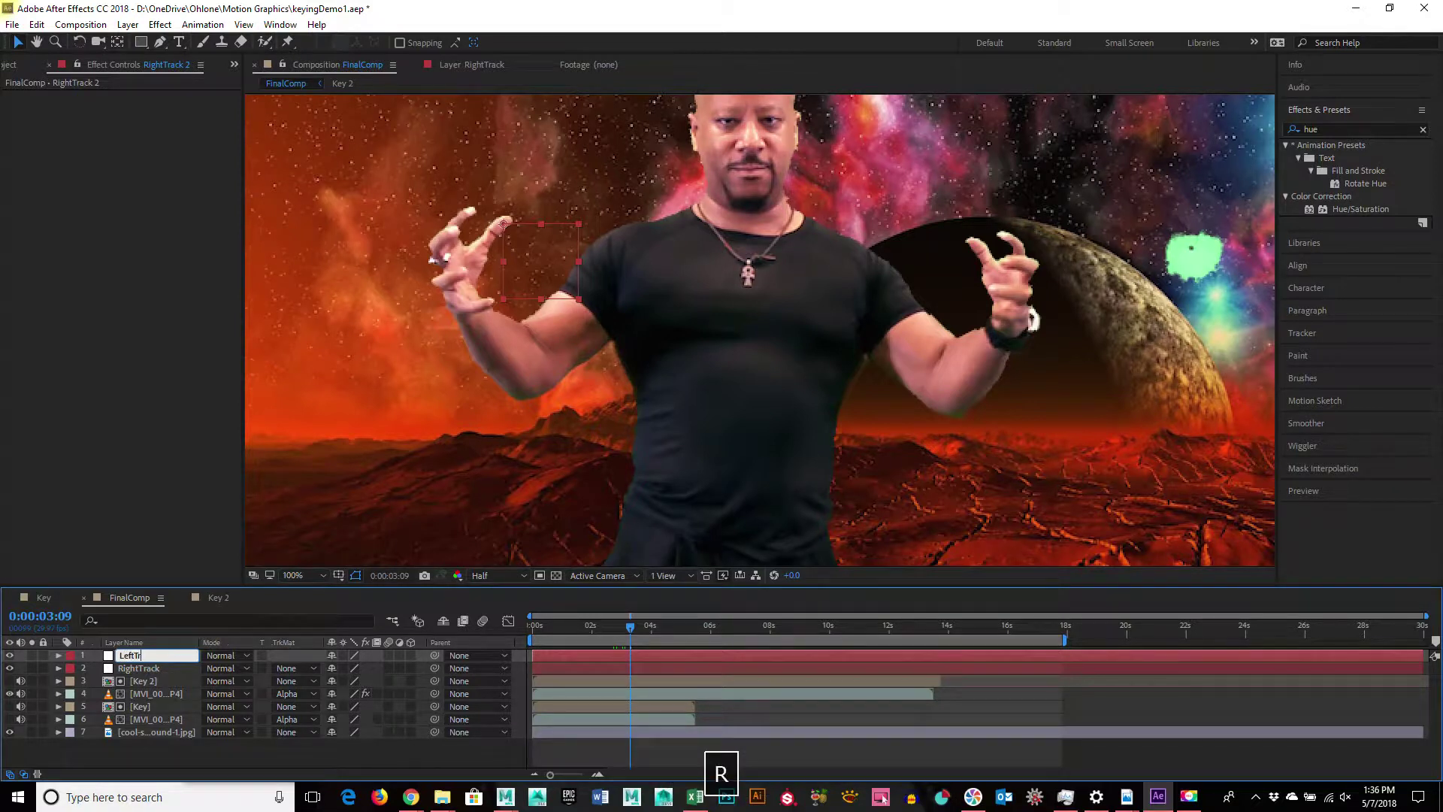
{"action": "type", "text": "ack"}
{"action": "key", "text": "Return"}
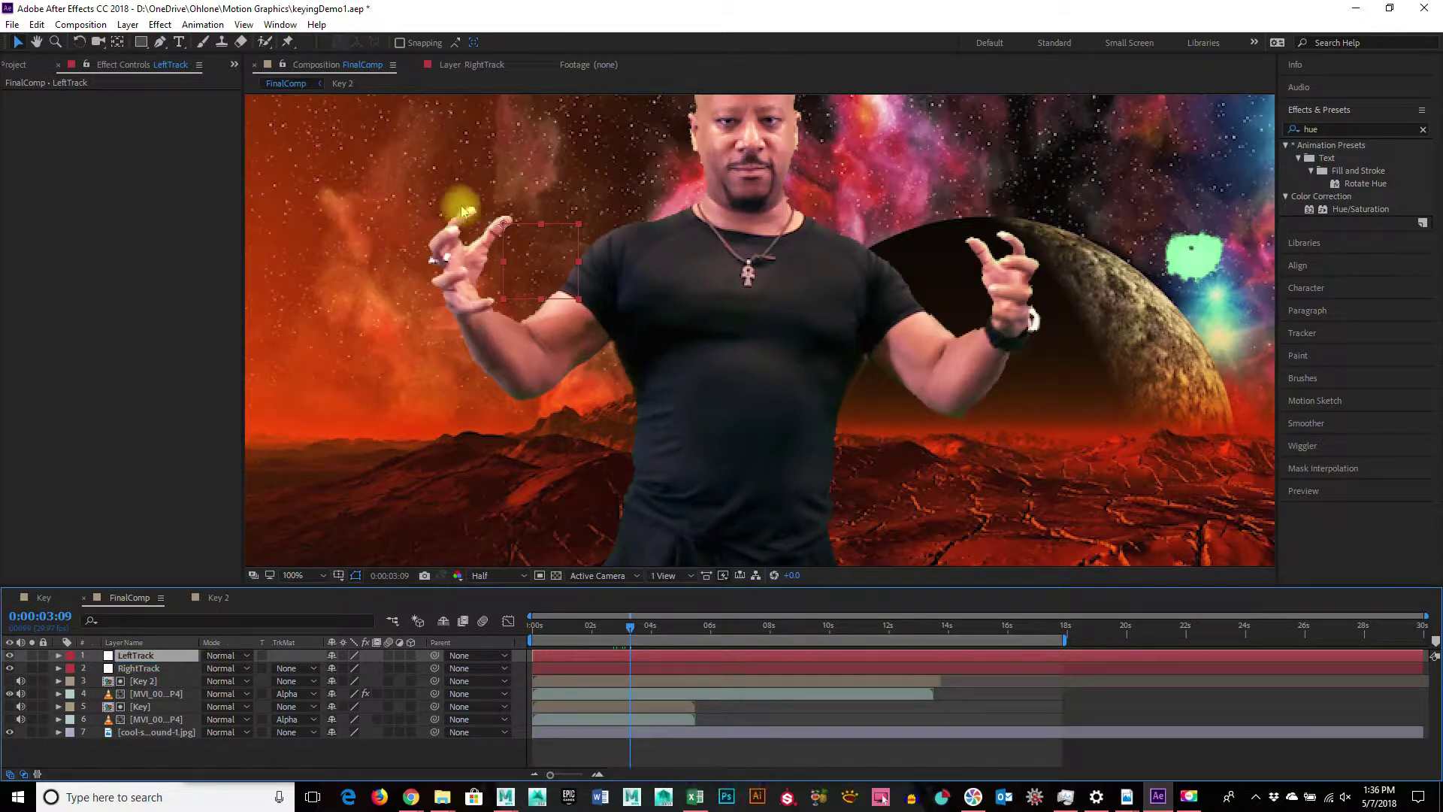
{"action": "left_click_drag", "start_coordinate": [511, 230], "coordinate": [971, 245]}
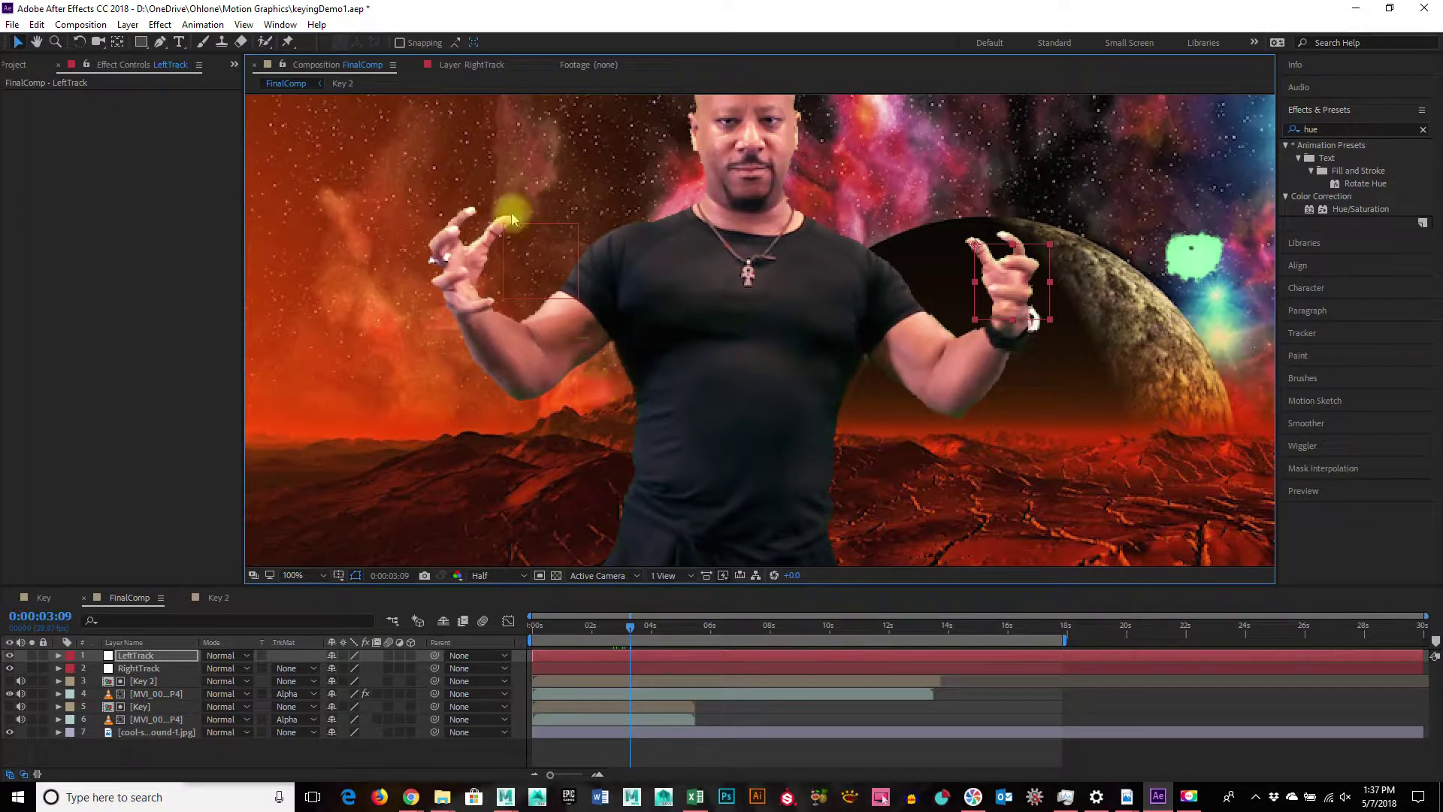
{"action": "left_click", "coordinate": [188, 26]}
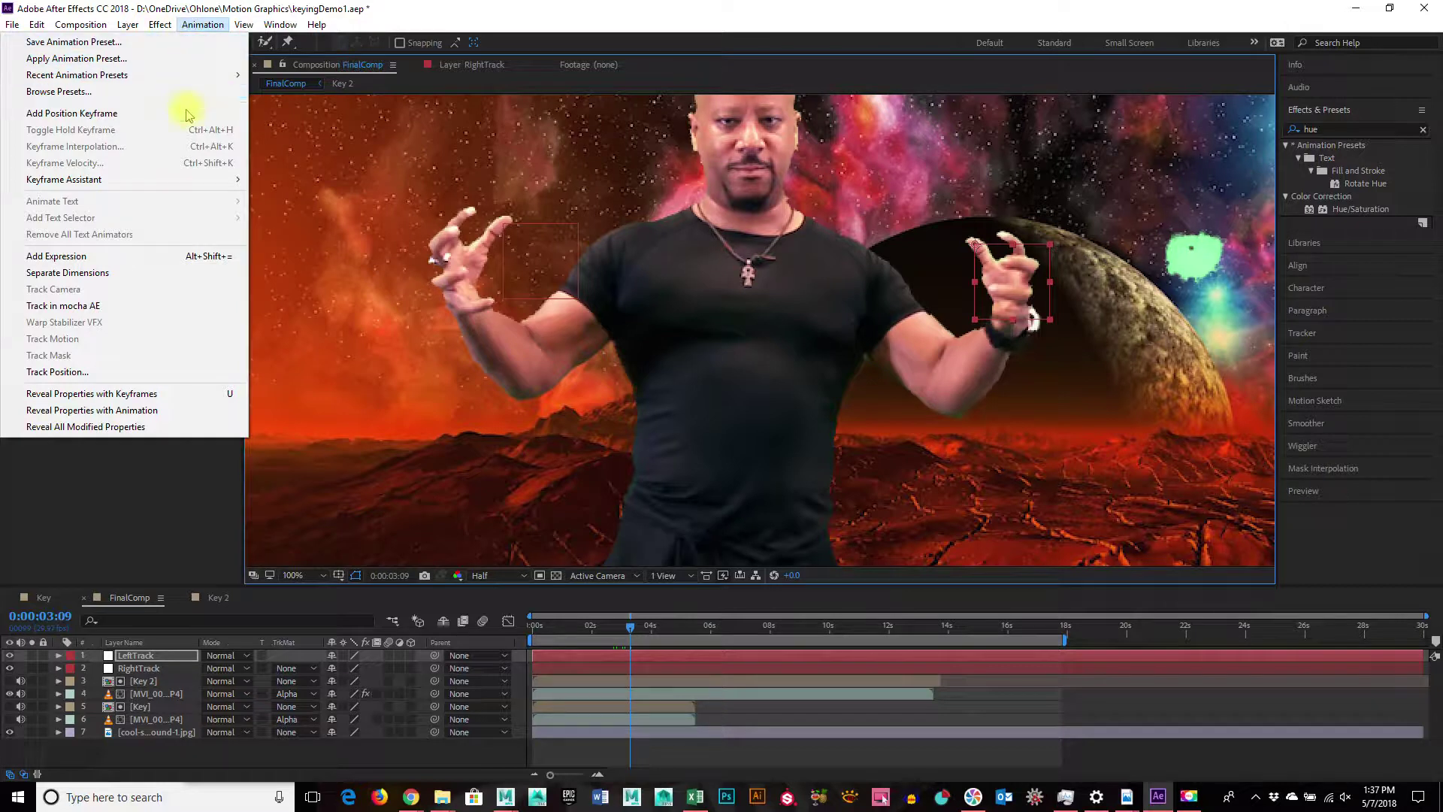
{"action": "mouse_move", "coordinate": [192, 184]}
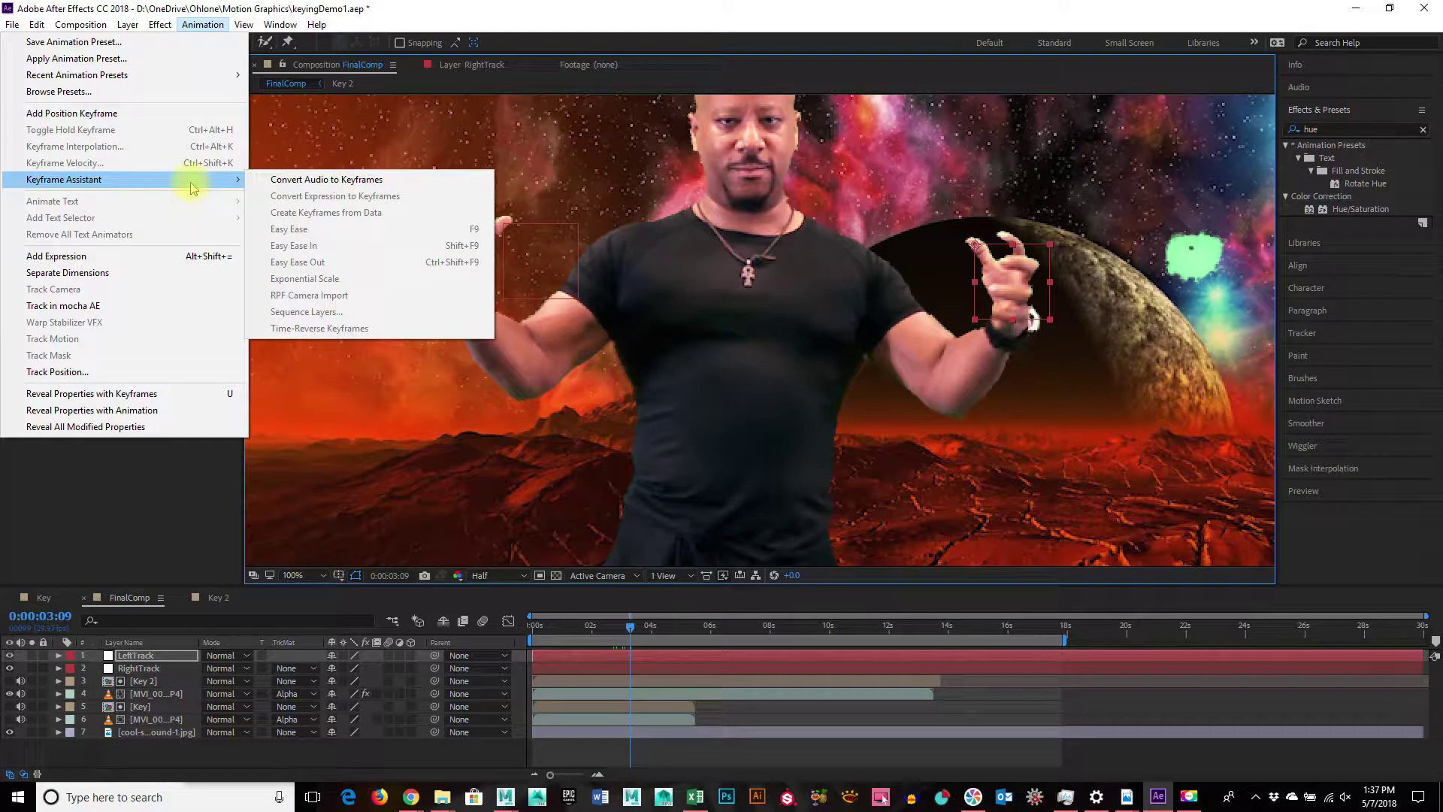
{"action": "left_click", "coordinate": [143, 668]}
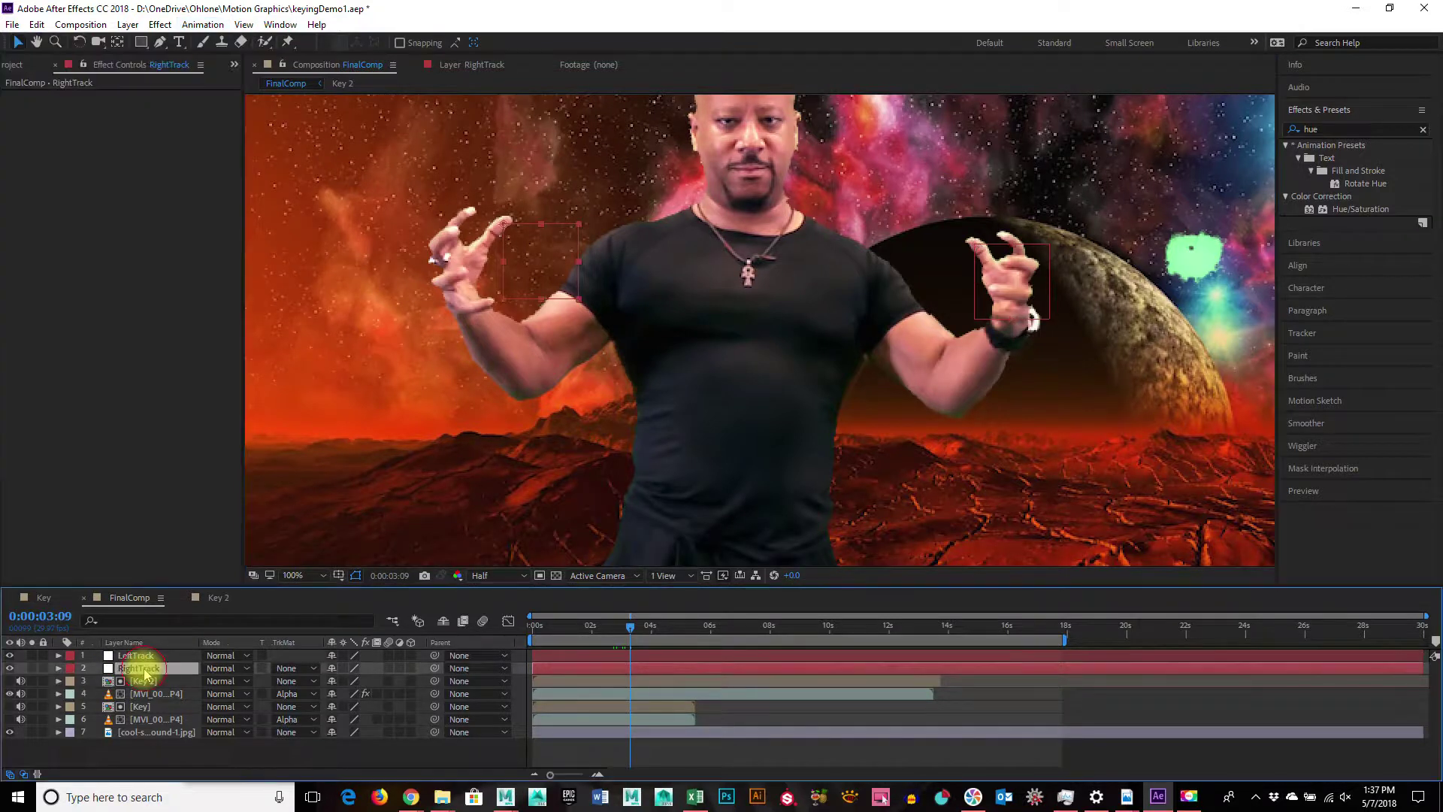
{"action": "left_click", "coordinate": [201, 24]}
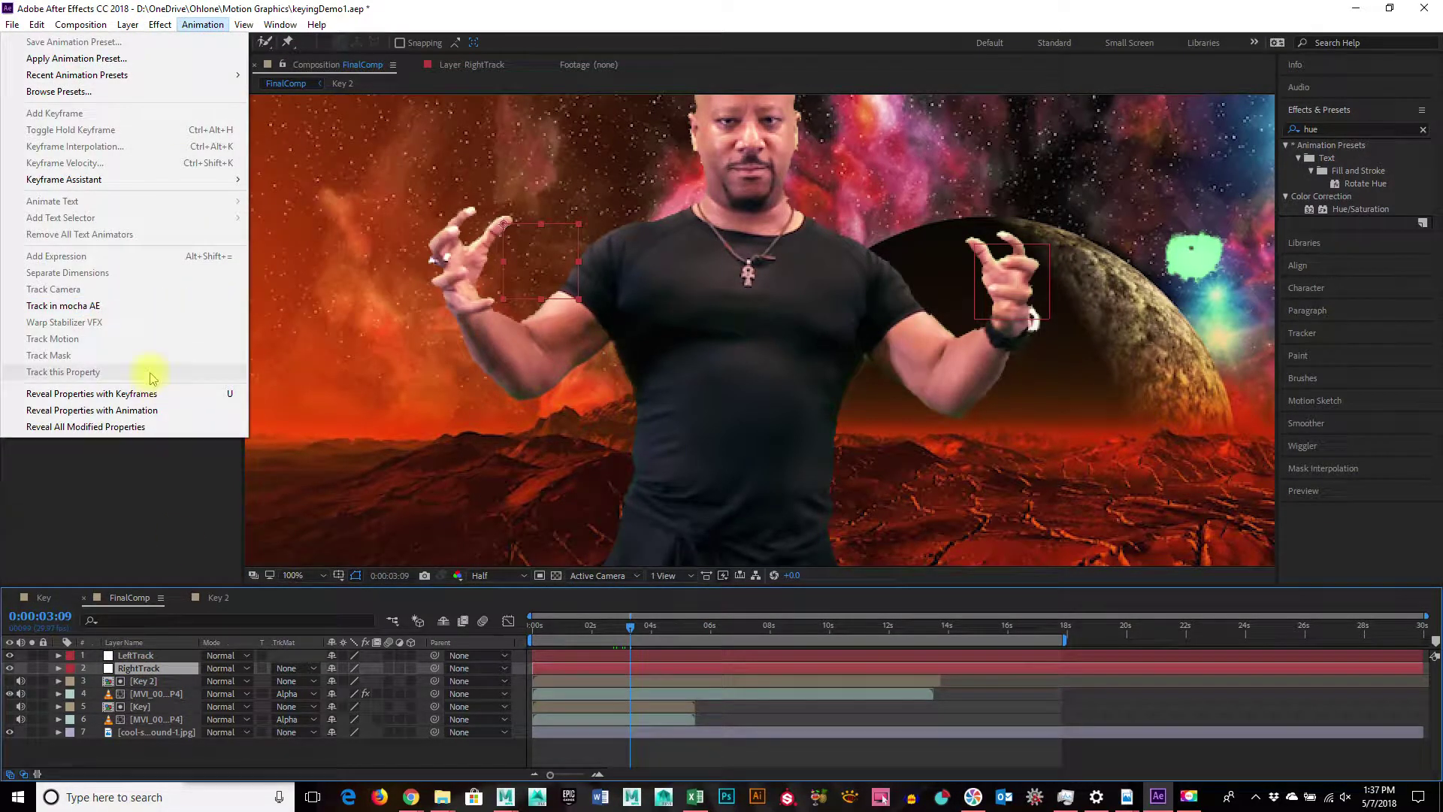
{"action": "left_click", "coordinate": [136, 666]}
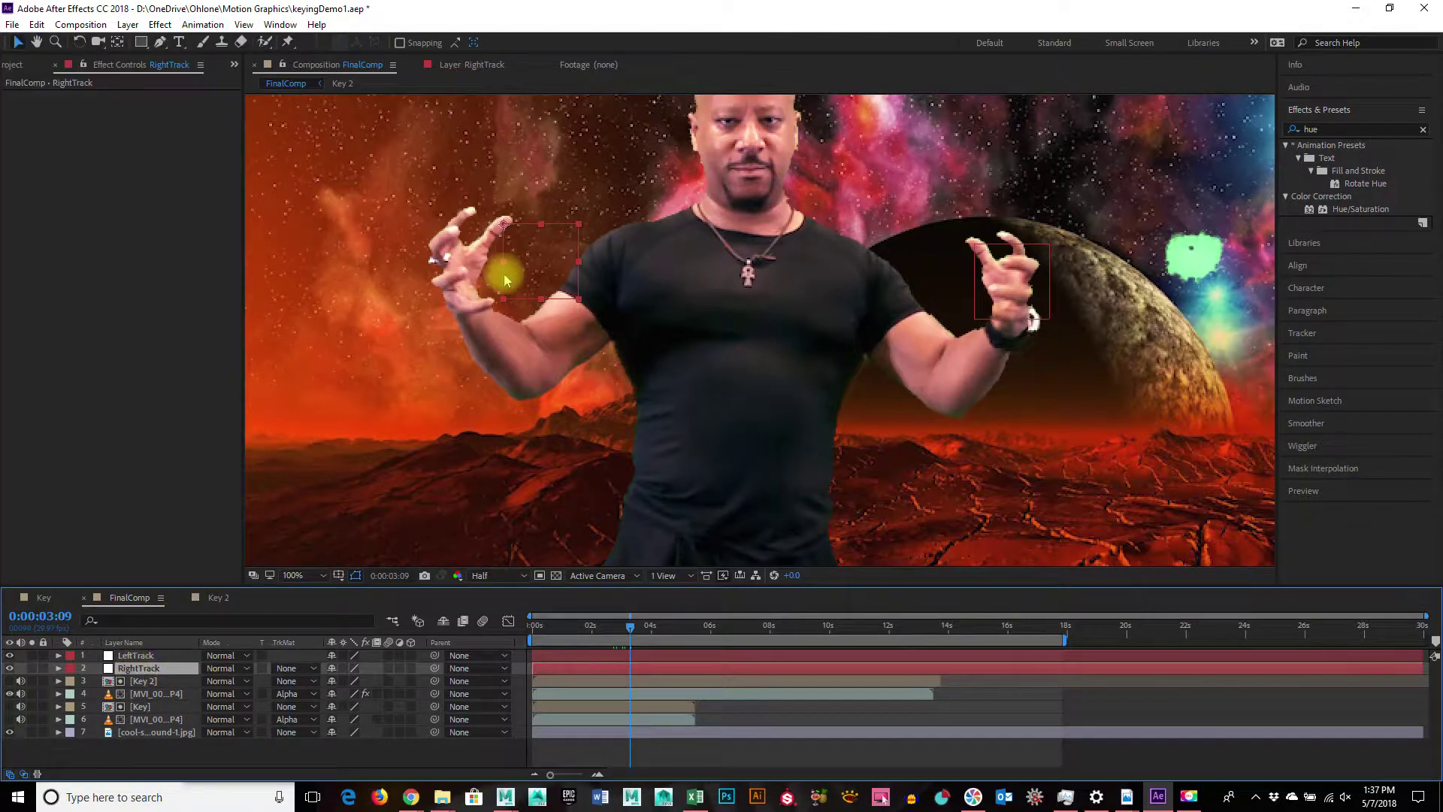
{"action": "left_click", "coordinate": [201, 24]}
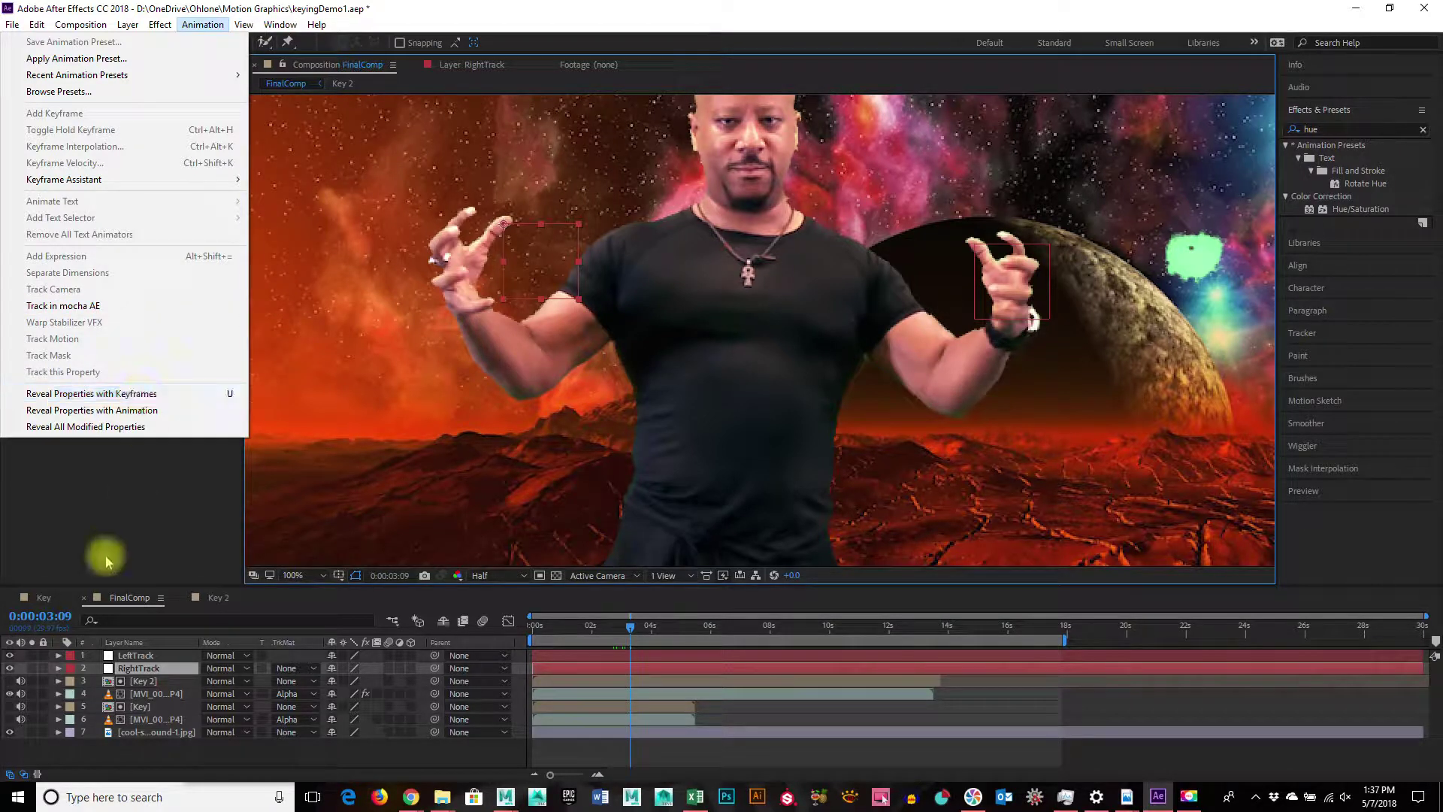
{"action": "left_click", "coordinate": [148, 530]}
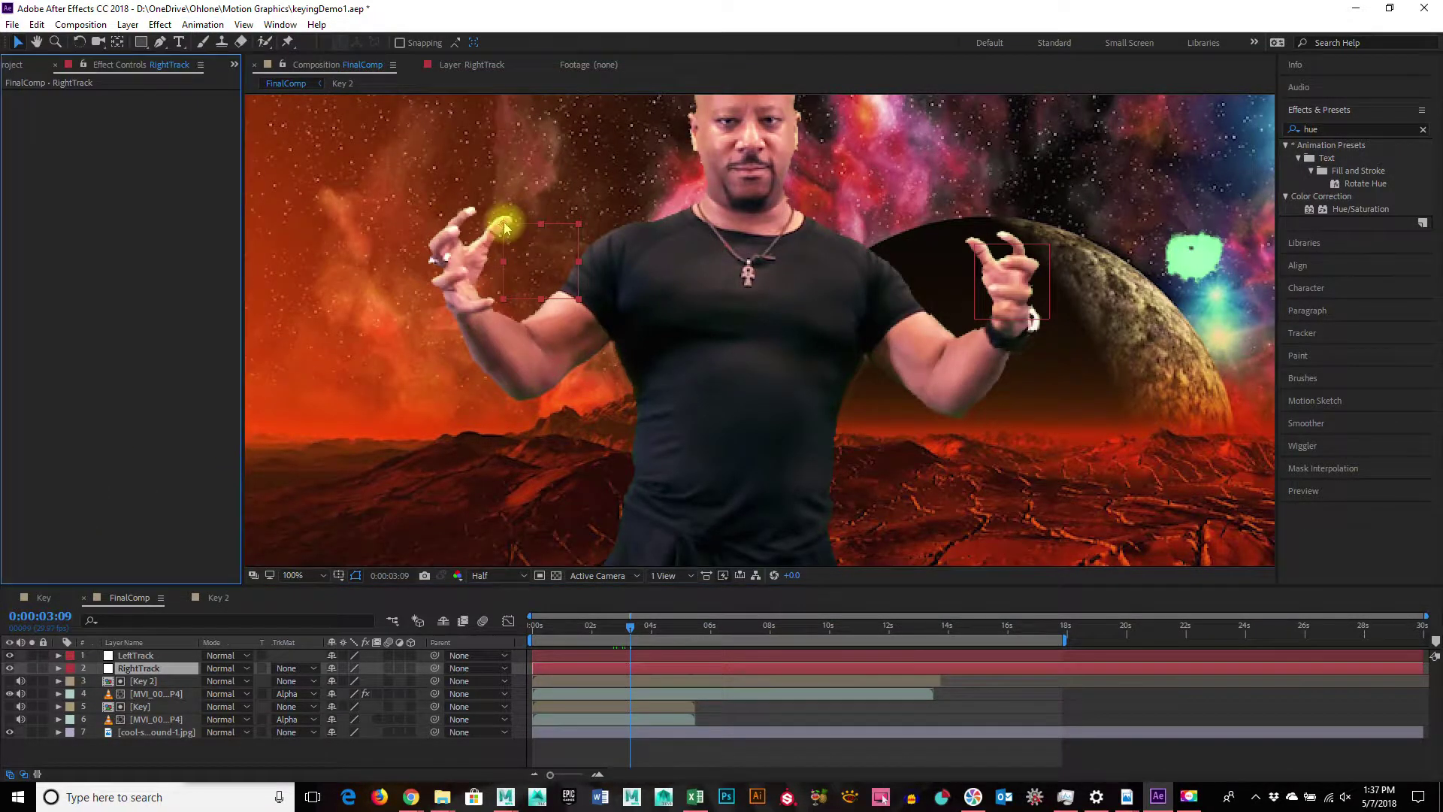
Scale the RightTrack and LeftTrack nulls down slightly, keeping each one's anchored corner at its fingertip.
{"action": "left_click_drag", "start_coordinate": [578, 299], "coordinate": [560, 284]}
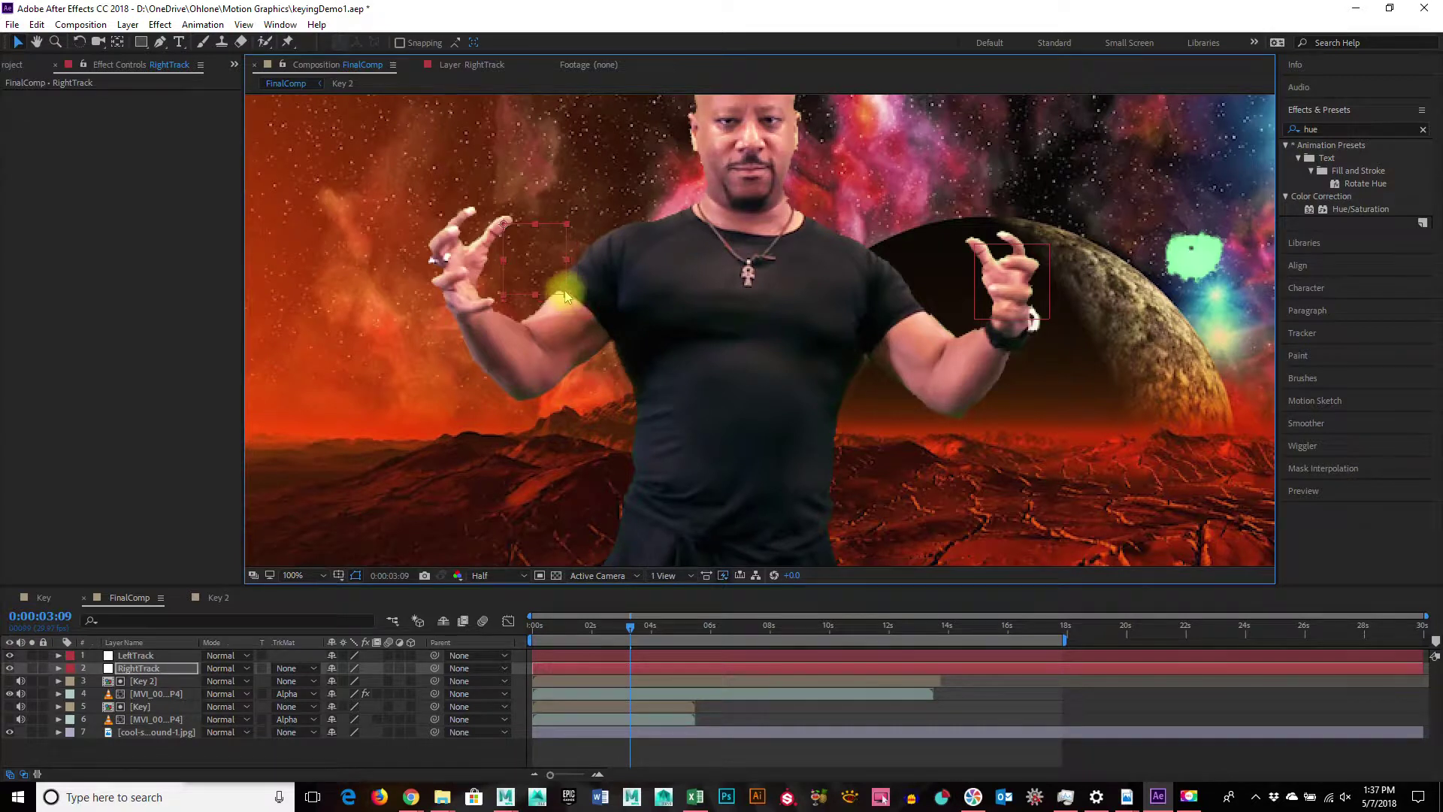
{"action": "left_click", "coordinate": [977, 248]}
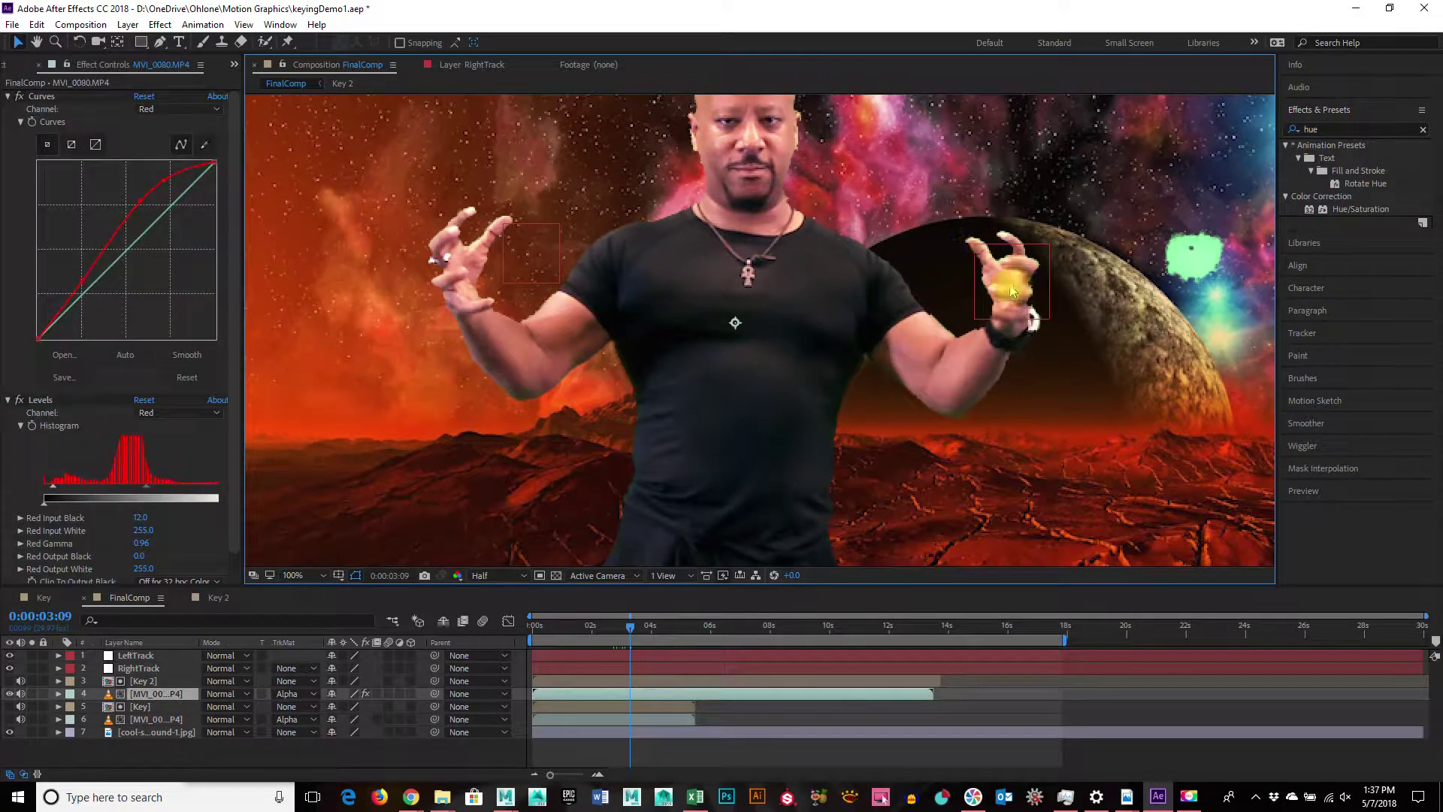
{"action": "left_click", "coordinate": [150, 656]}
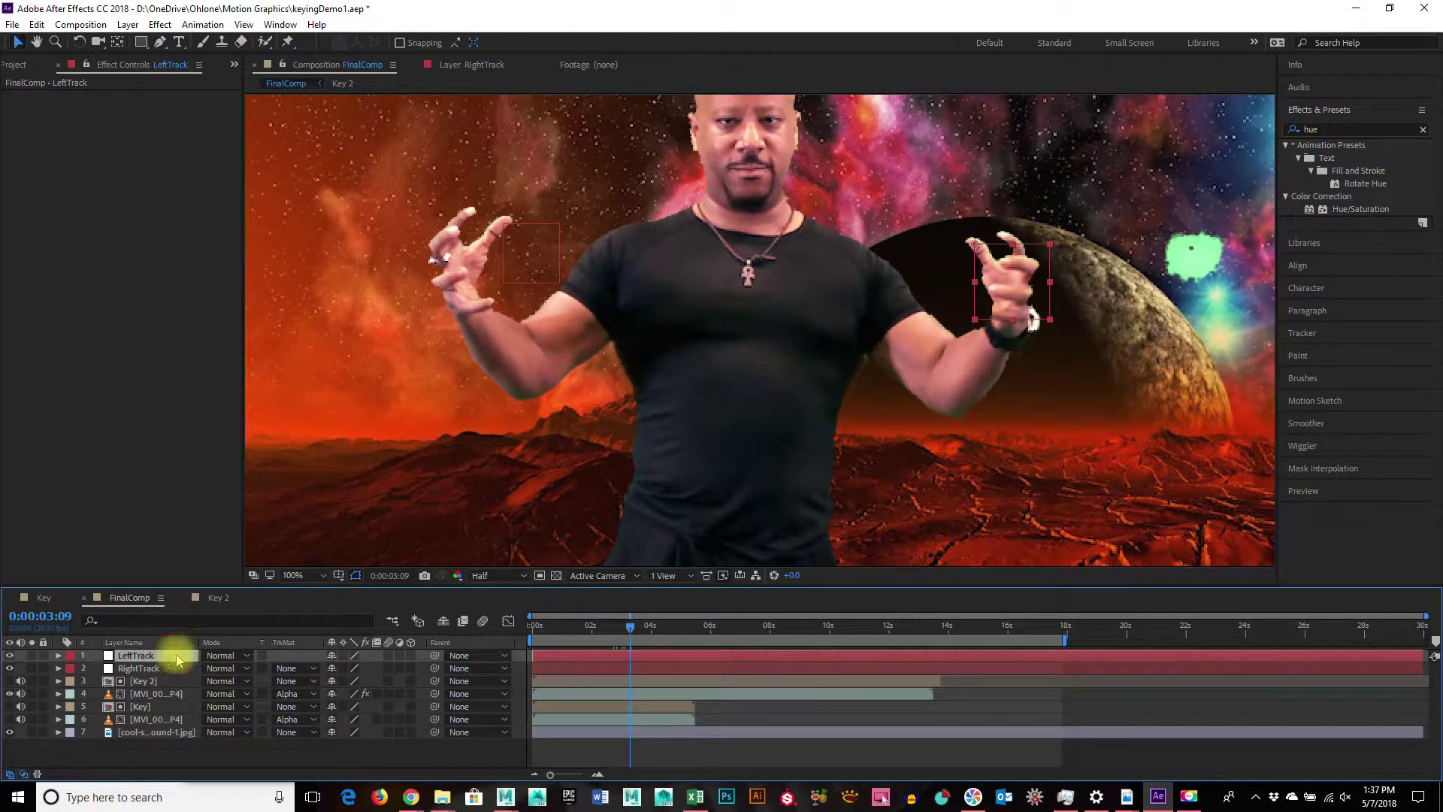
{"action": "left_click_drag", "start_coordinate": [1052, 323], "coordinate": [1037, 310]}
{"action": "left_click", "coordinate": [505, 222]}
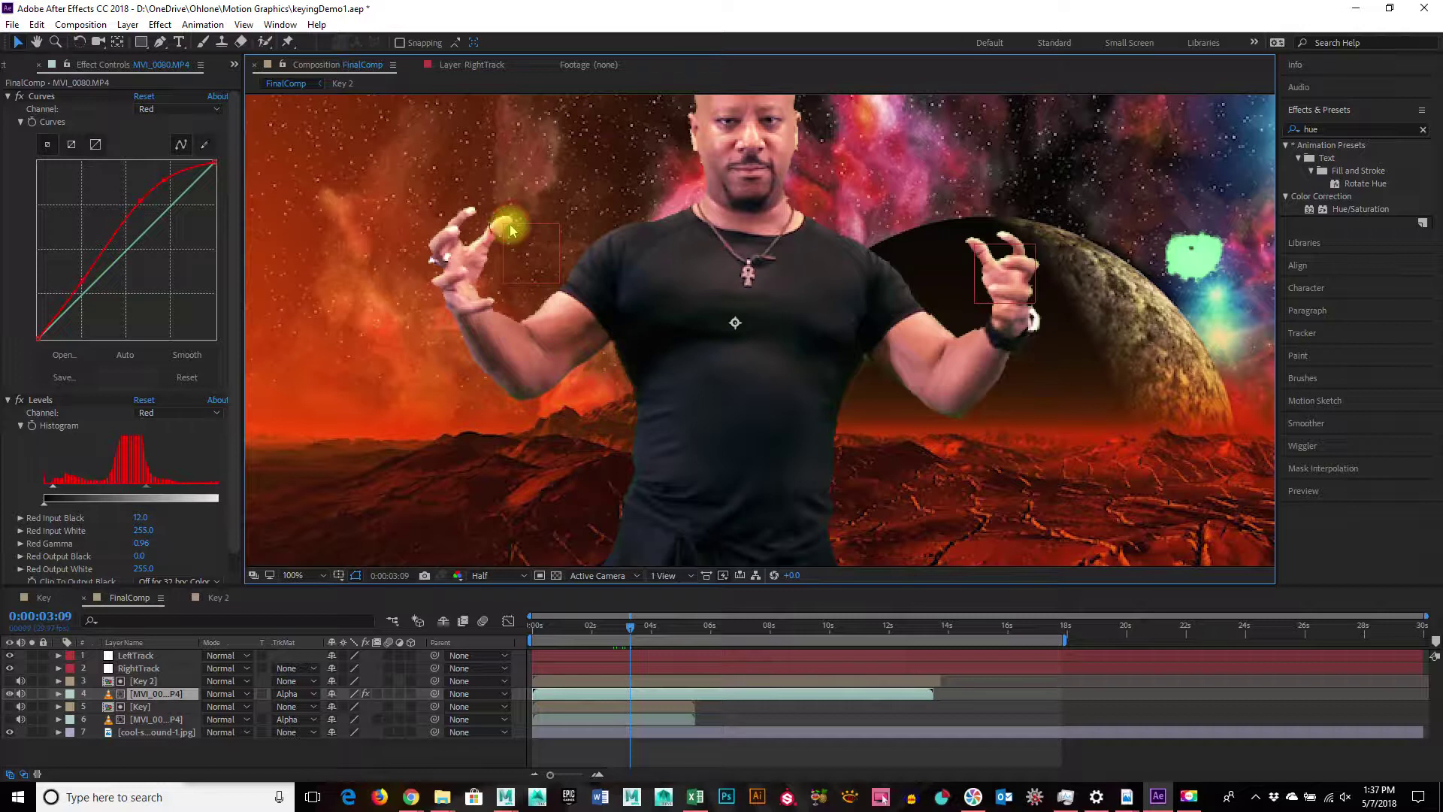
{"action": "left_click", "coordinate": [609, 669]}
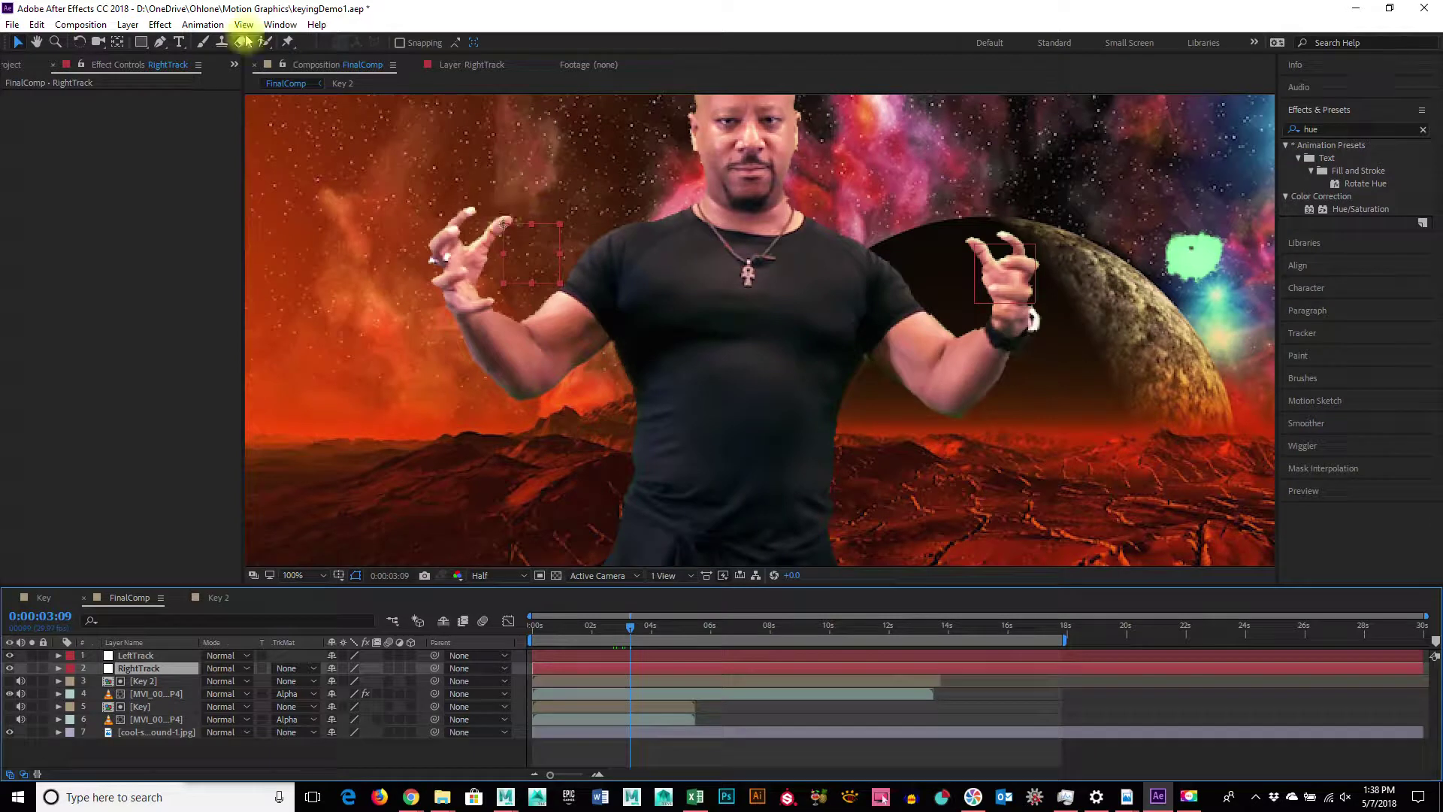
{"action": "left_click", "coordinate": [126, 25]}
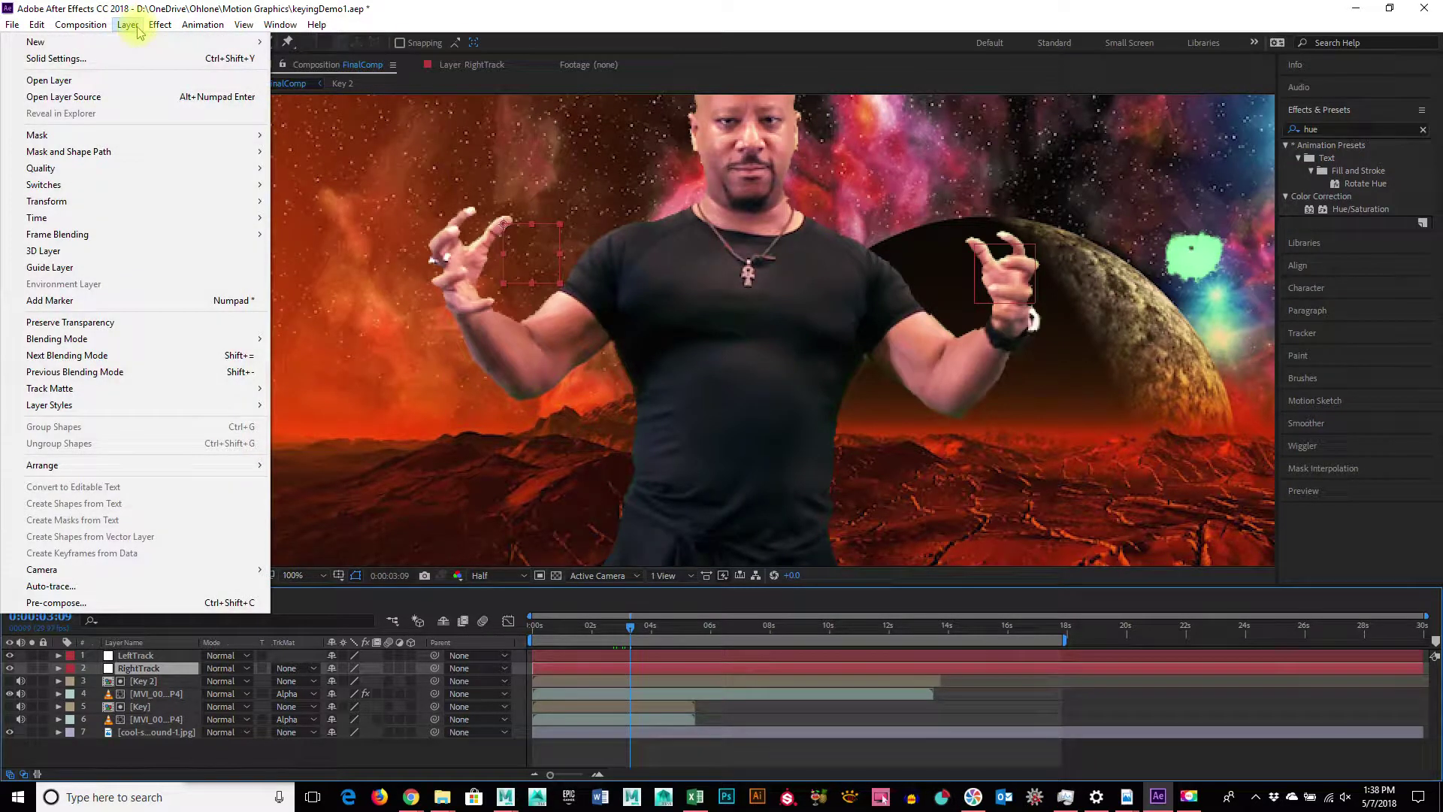
{"action": "mouse_move", "coordinate": [139, 43]}
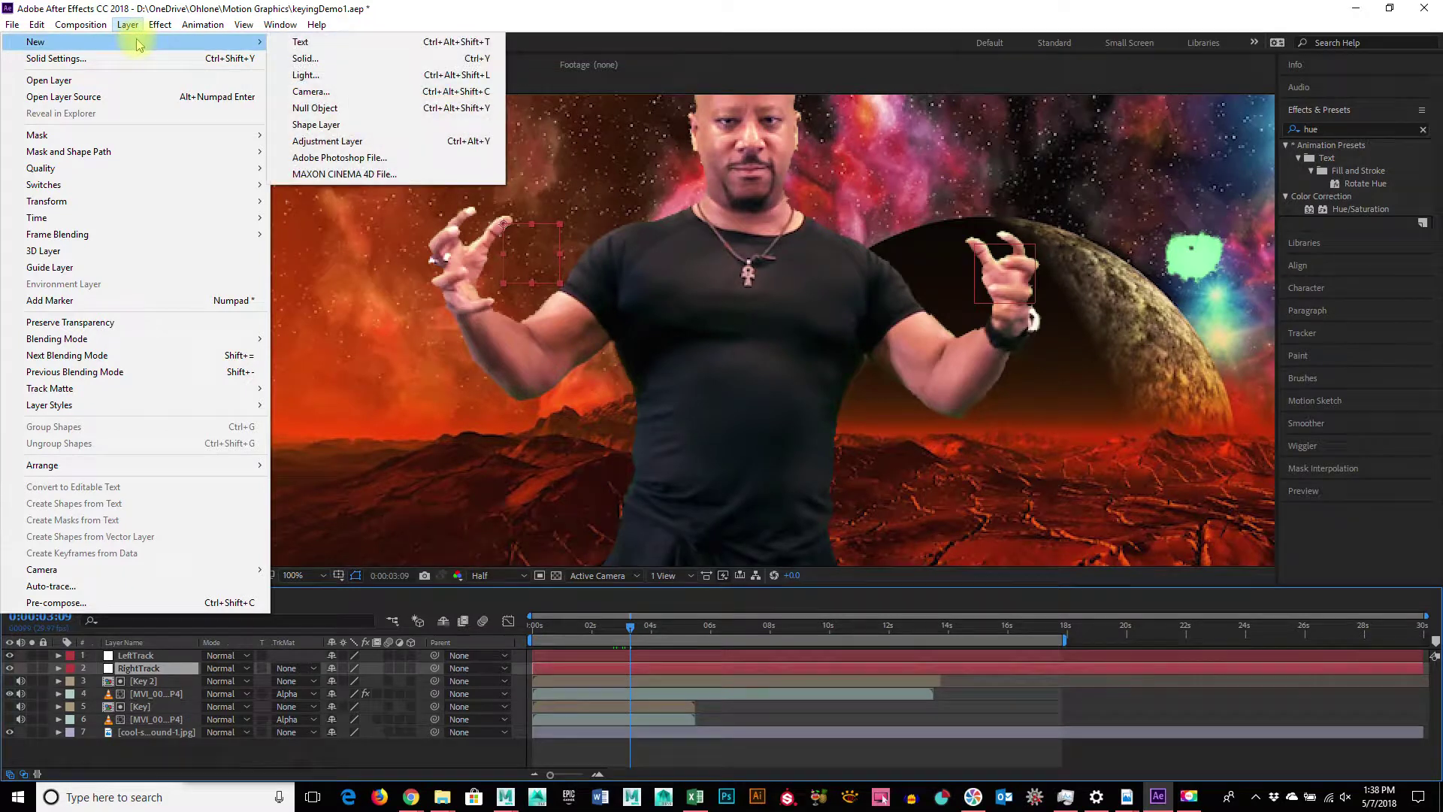
{"action": "mouse_move", "coordinate": [73, 32]}
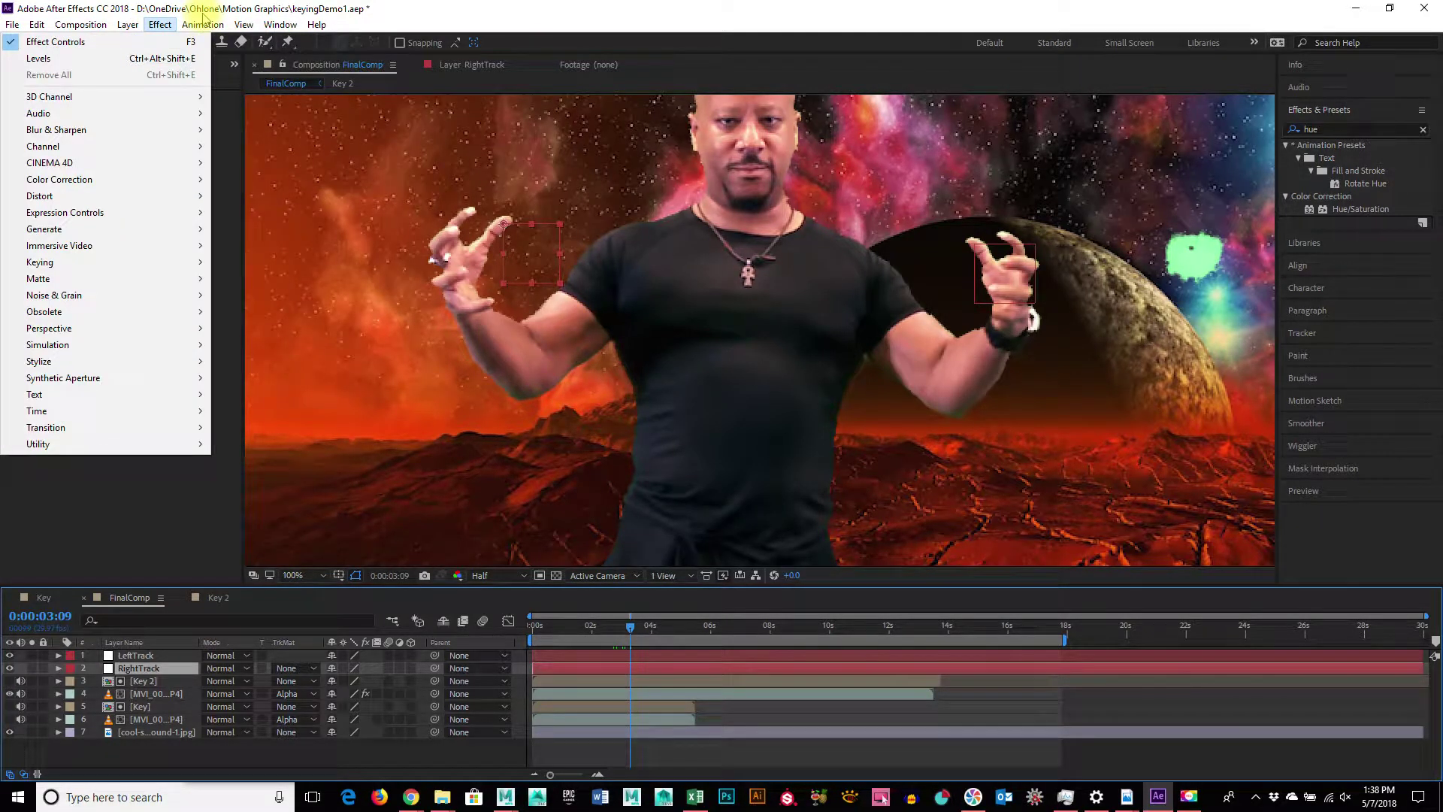
{"action": "mouse_move", "coordinate": [211, 28]}
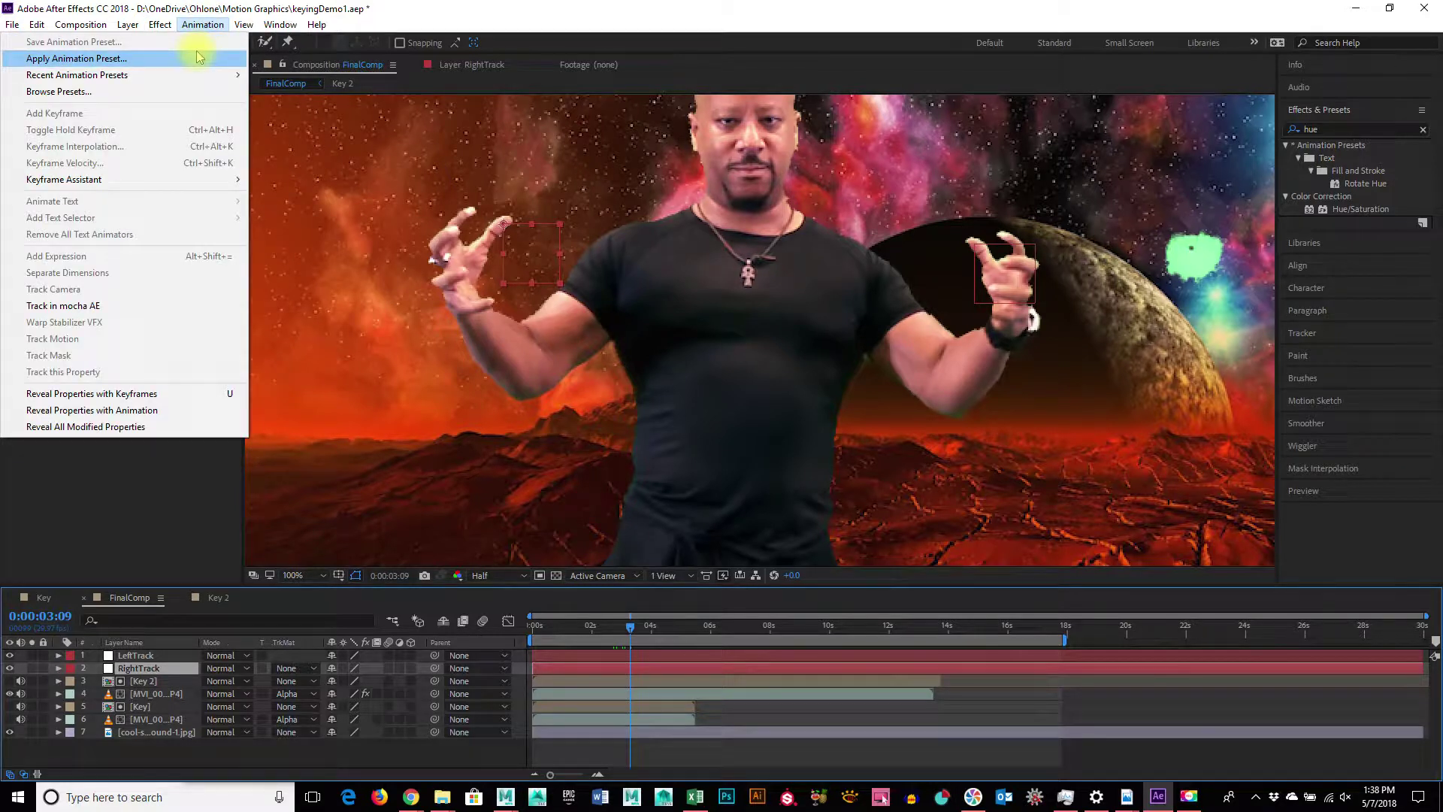
Try adding a Track Motion tracker to the keyed MVI_0080.MP4 layer, and undo it.
{"action": "left_click", "coordinate": [589, 183]}
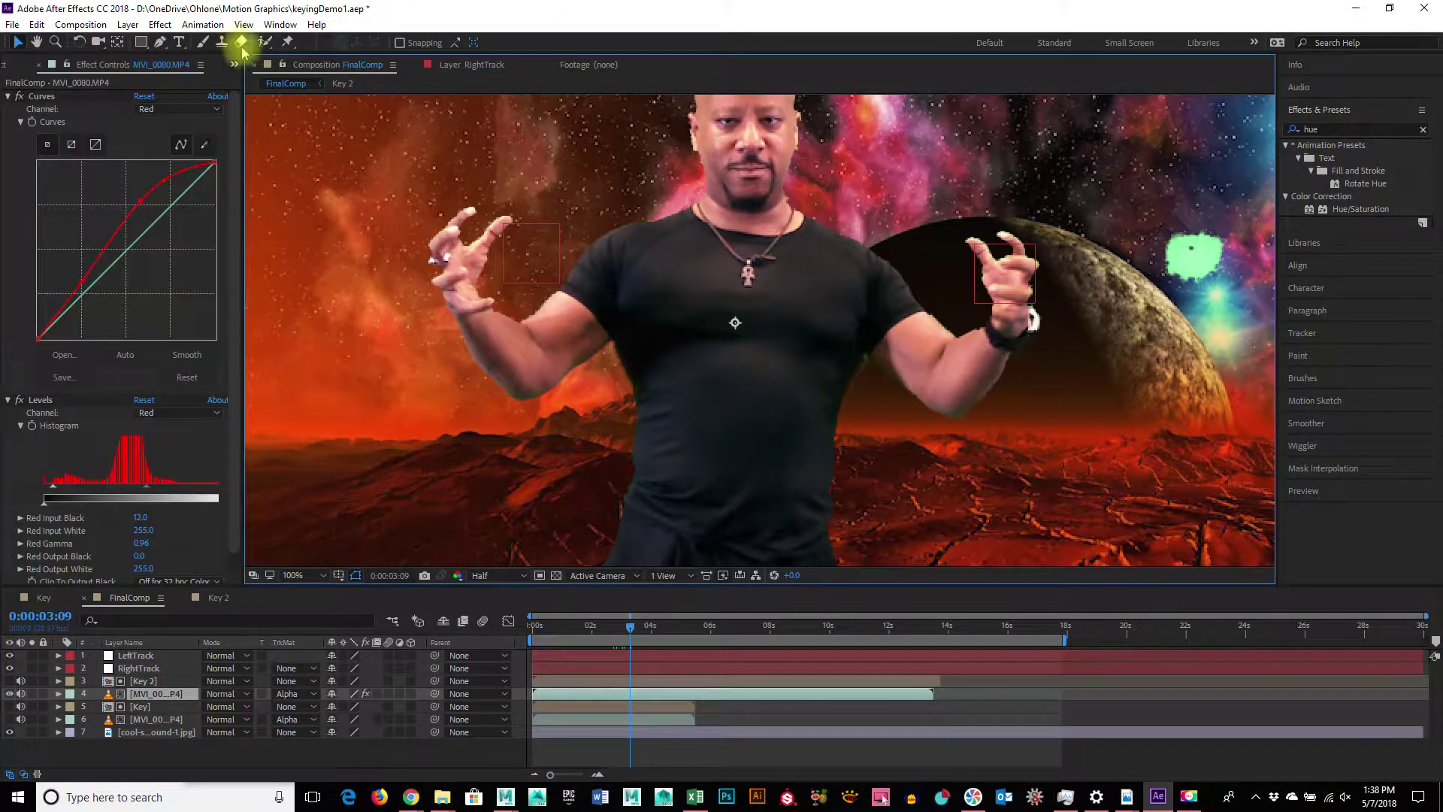
{"action": "left_click", "coordinate": [167, 29]}
{"action": "mouse_move", "coordinate": [204, 27]}
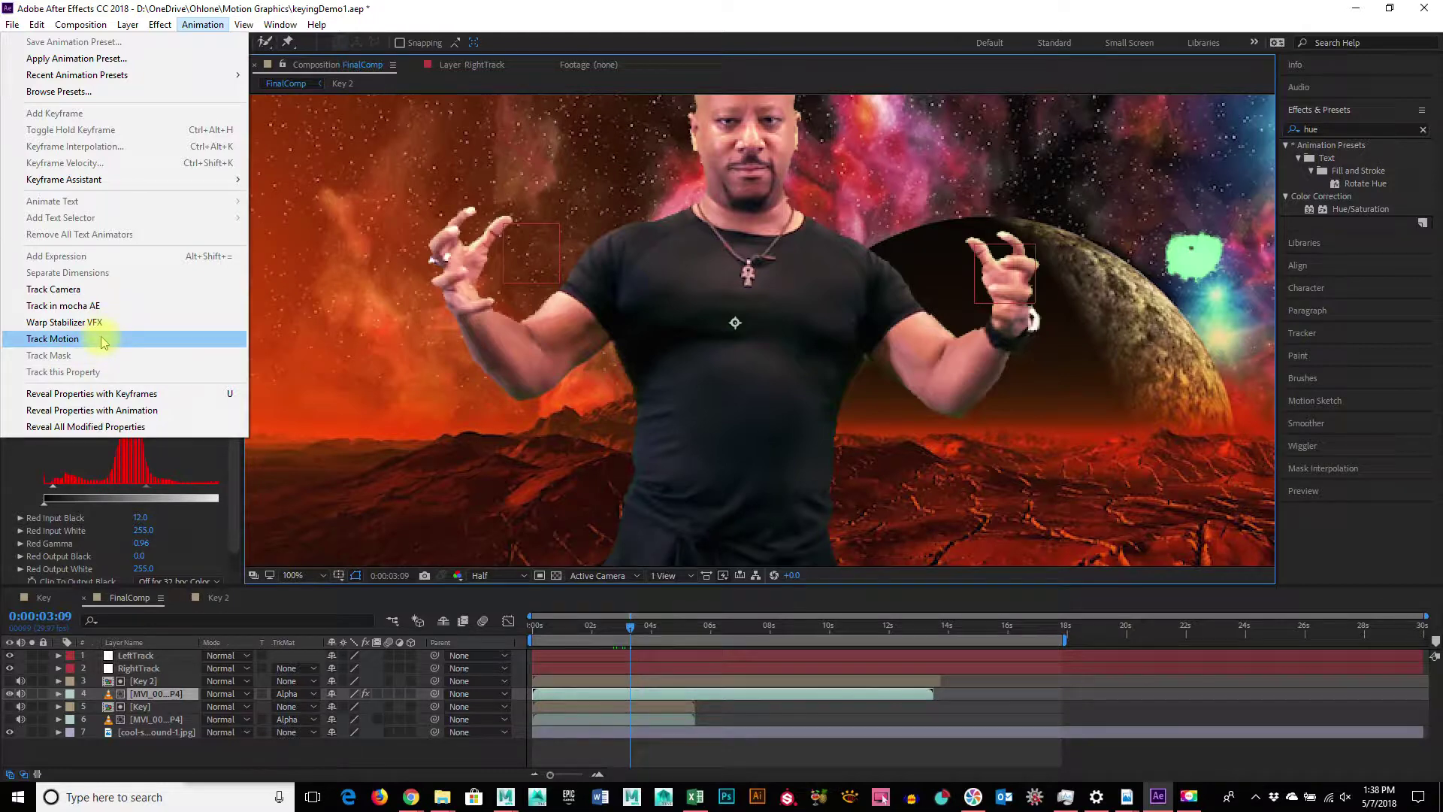
{"action": "left_click", "coordinate": [53, 338]}
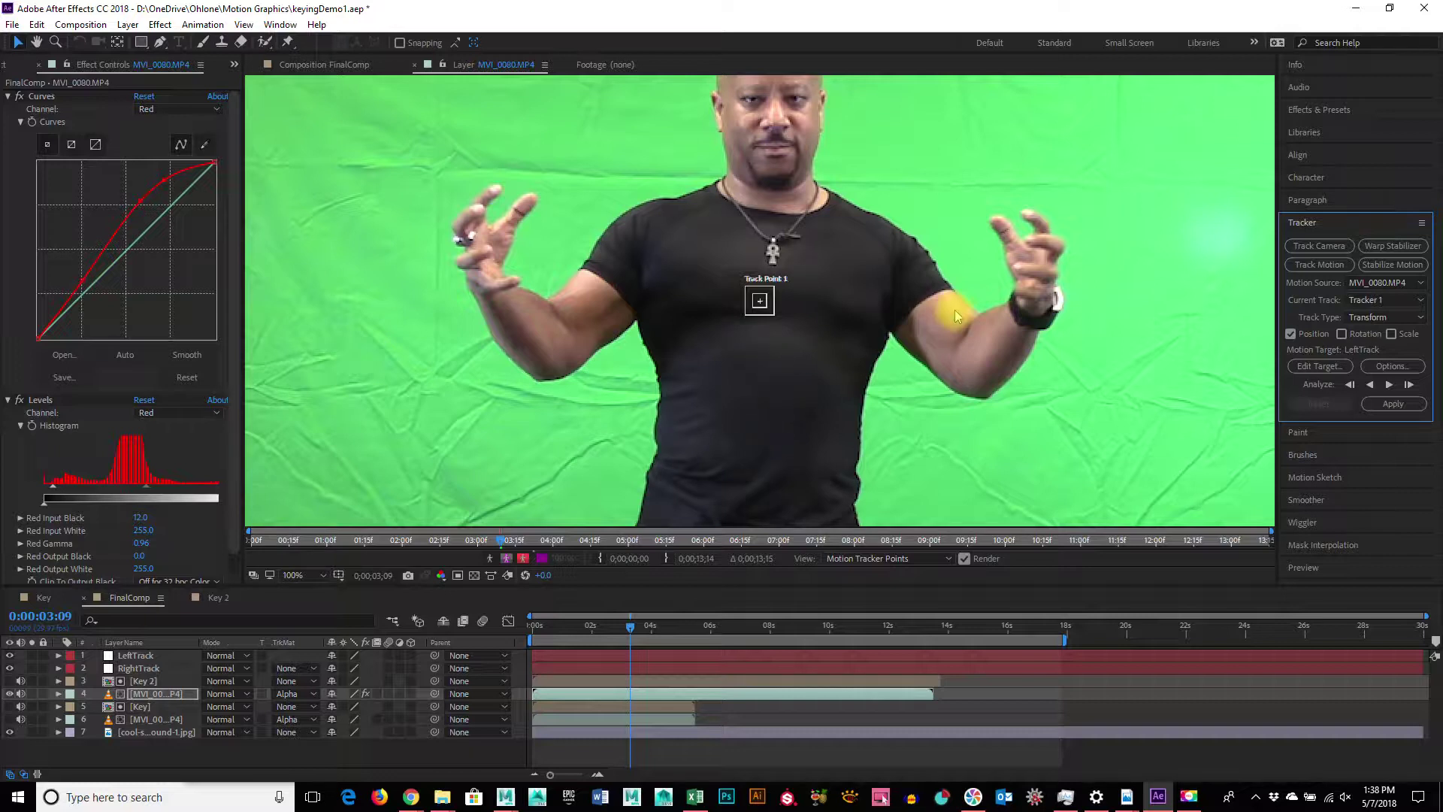
{"action": "key", "text": "ctrl+z"}
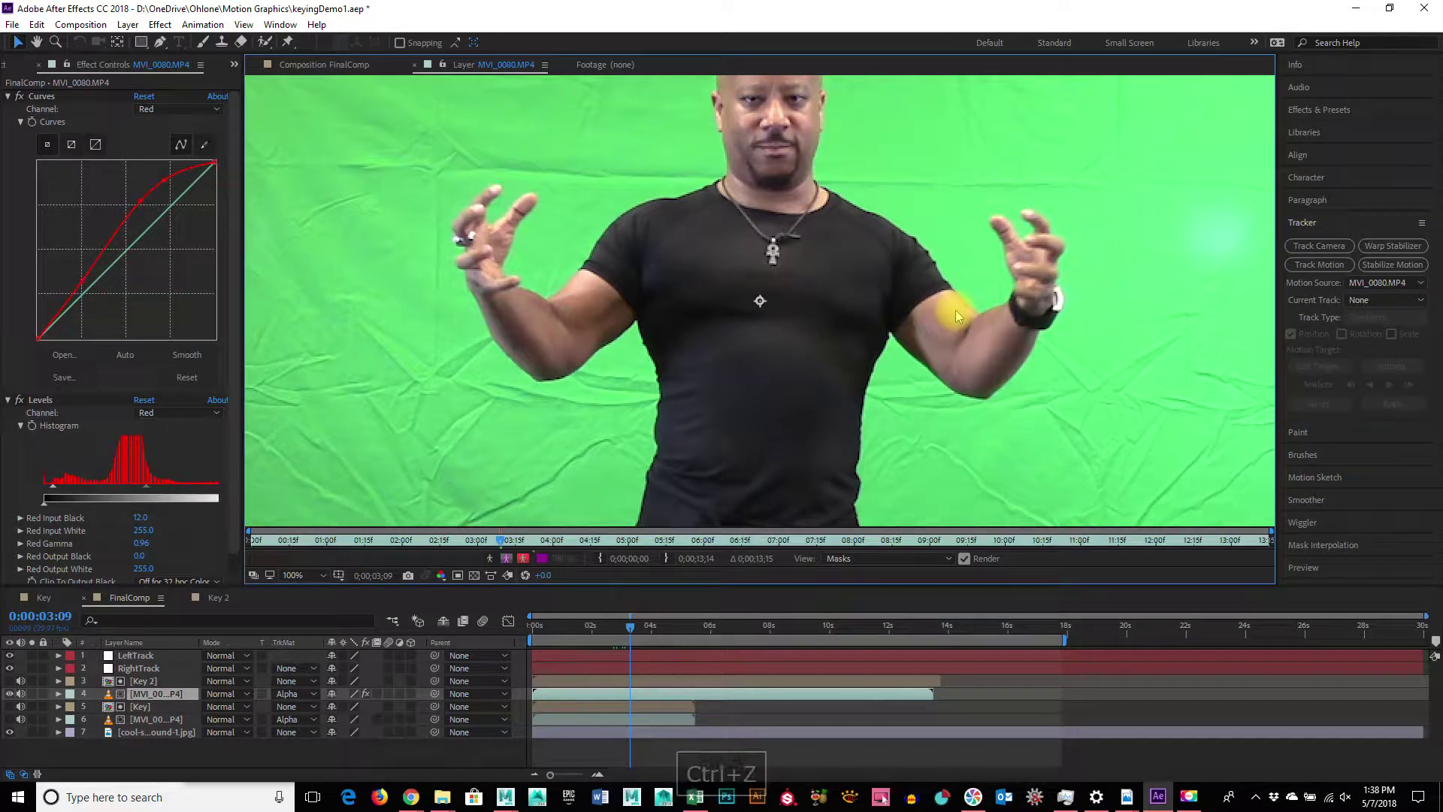
{"action": "key", "text": "ctrl+alt+z"}
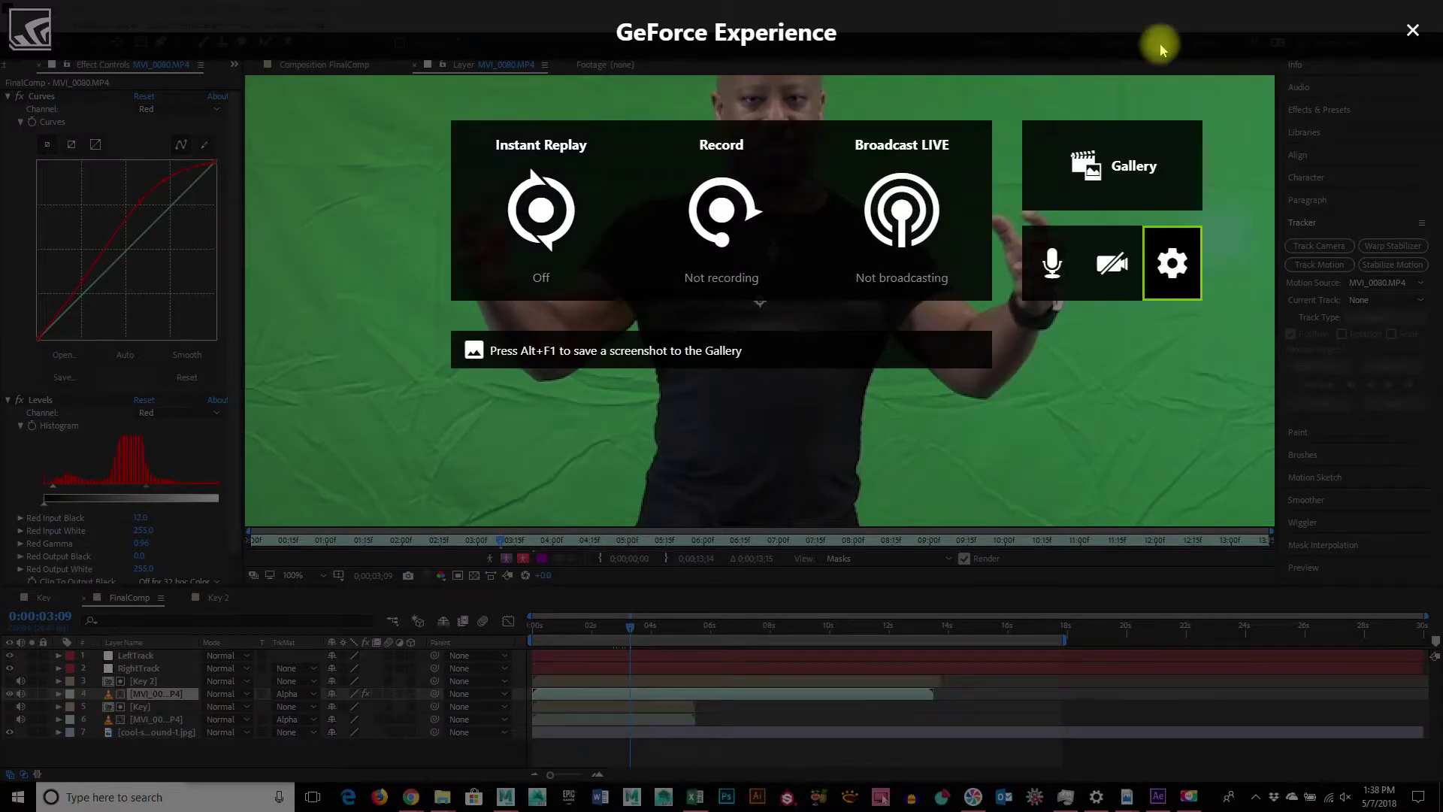
Dismiss the GeForce Experience overlay and return from the footage layer view to the FinalComp composition view.
{"action": "left_click", "coordinate": [1412, 30]}
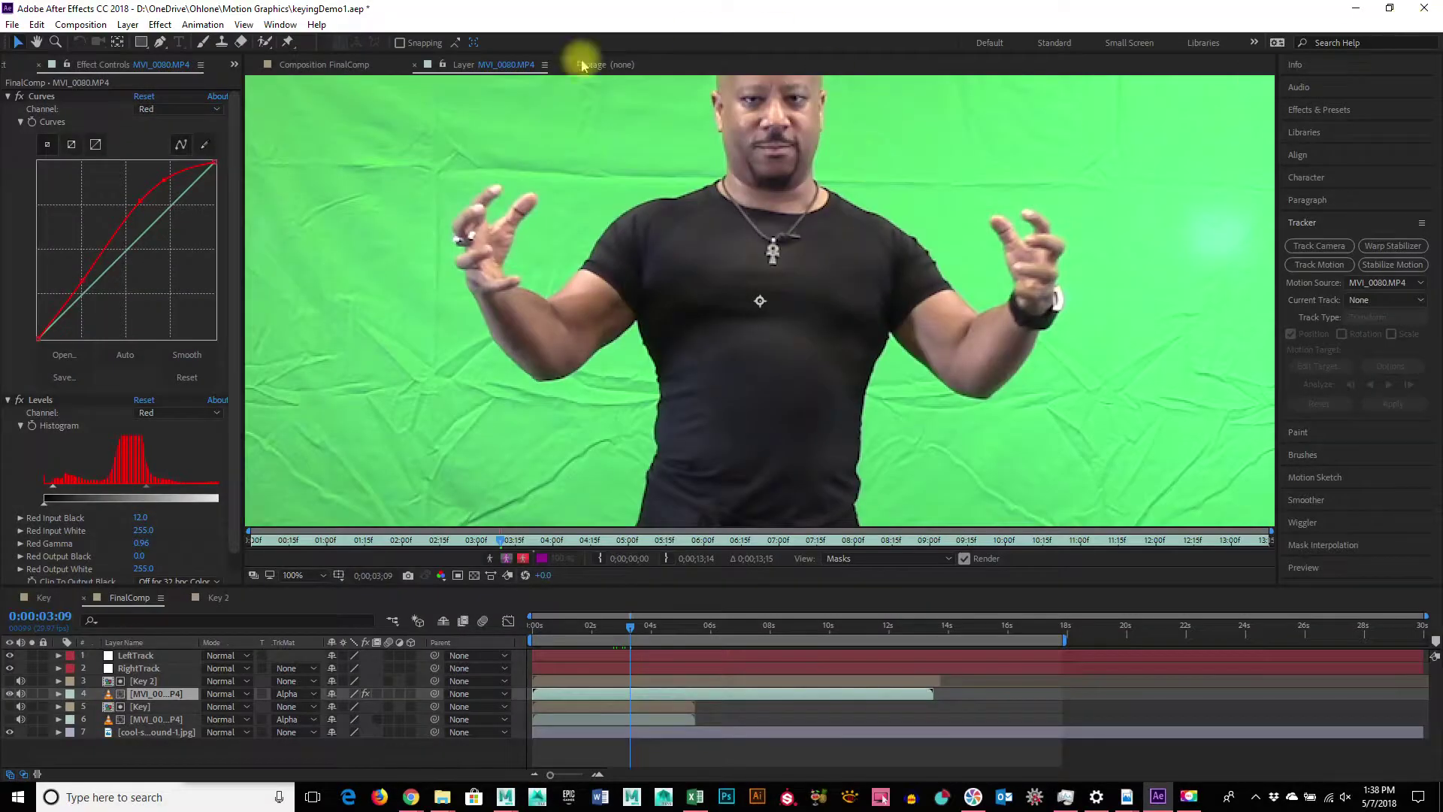
{"action": "left_click", "coordinate": [135, 601]}
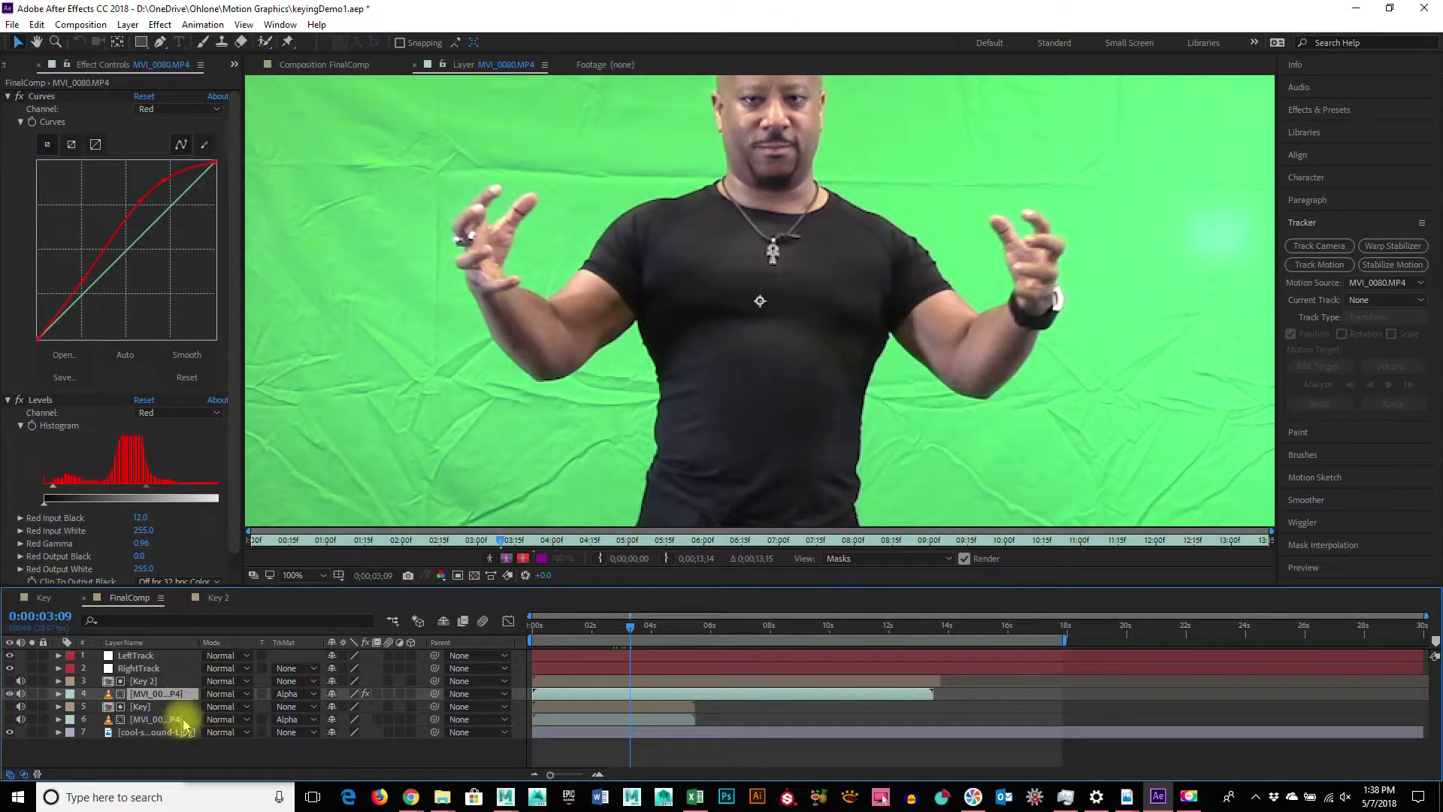
{"action": "left_click", "coordinate": [41, 598]}
{"action": "left_click", "coordinate": [113, 599]}
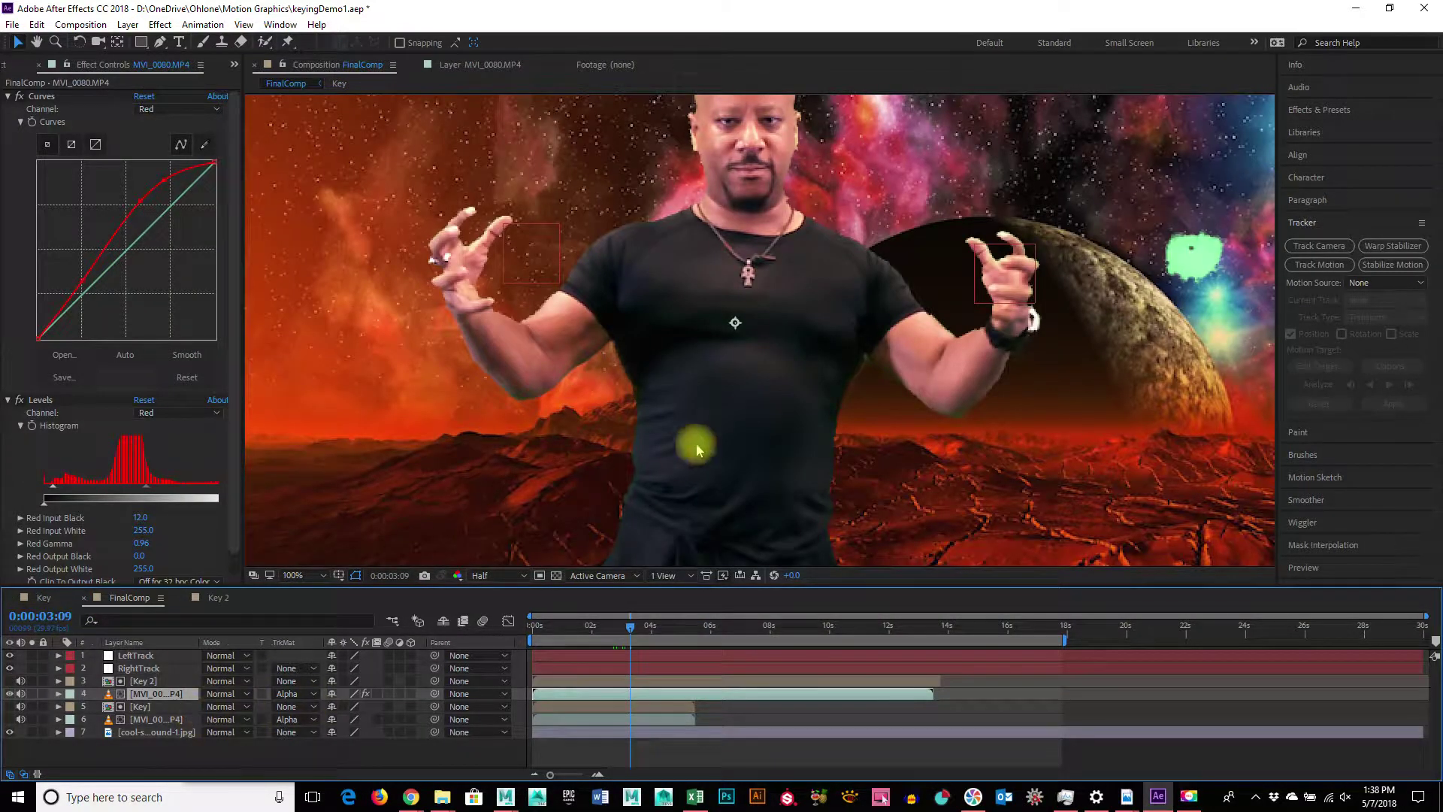
Try moving the RightTrack and LeftTrack nulls below the Key 2 matte layer in FinalComp.
{"action": "left_click", "coordinate": [133, 681]}
{"action": "left_click", "coordinate": [142, 695]}
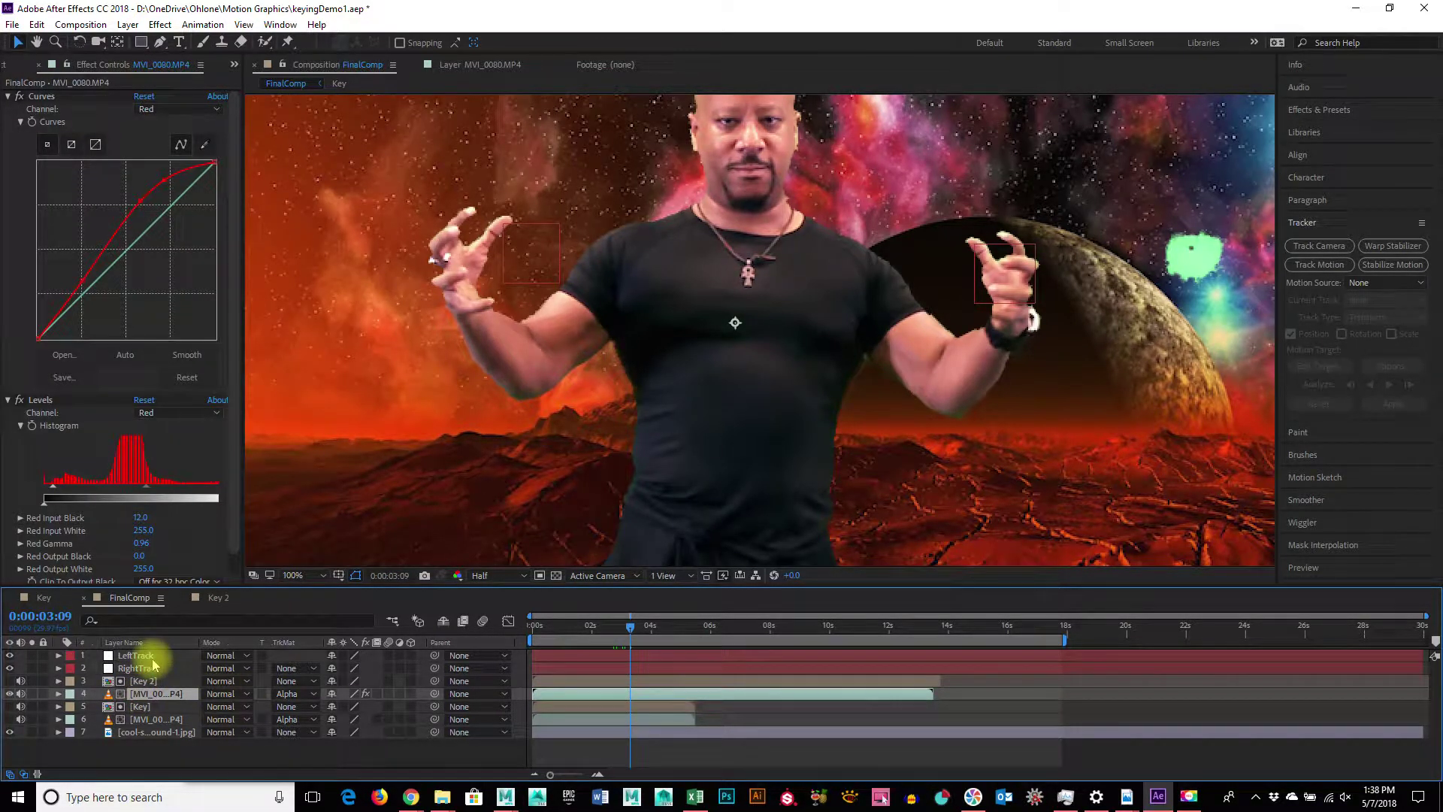
{"action": "left_click", "coordinate": [152, 670]}
{"action": "left_click", "coordinate": [143, 655], "text": "shift"}
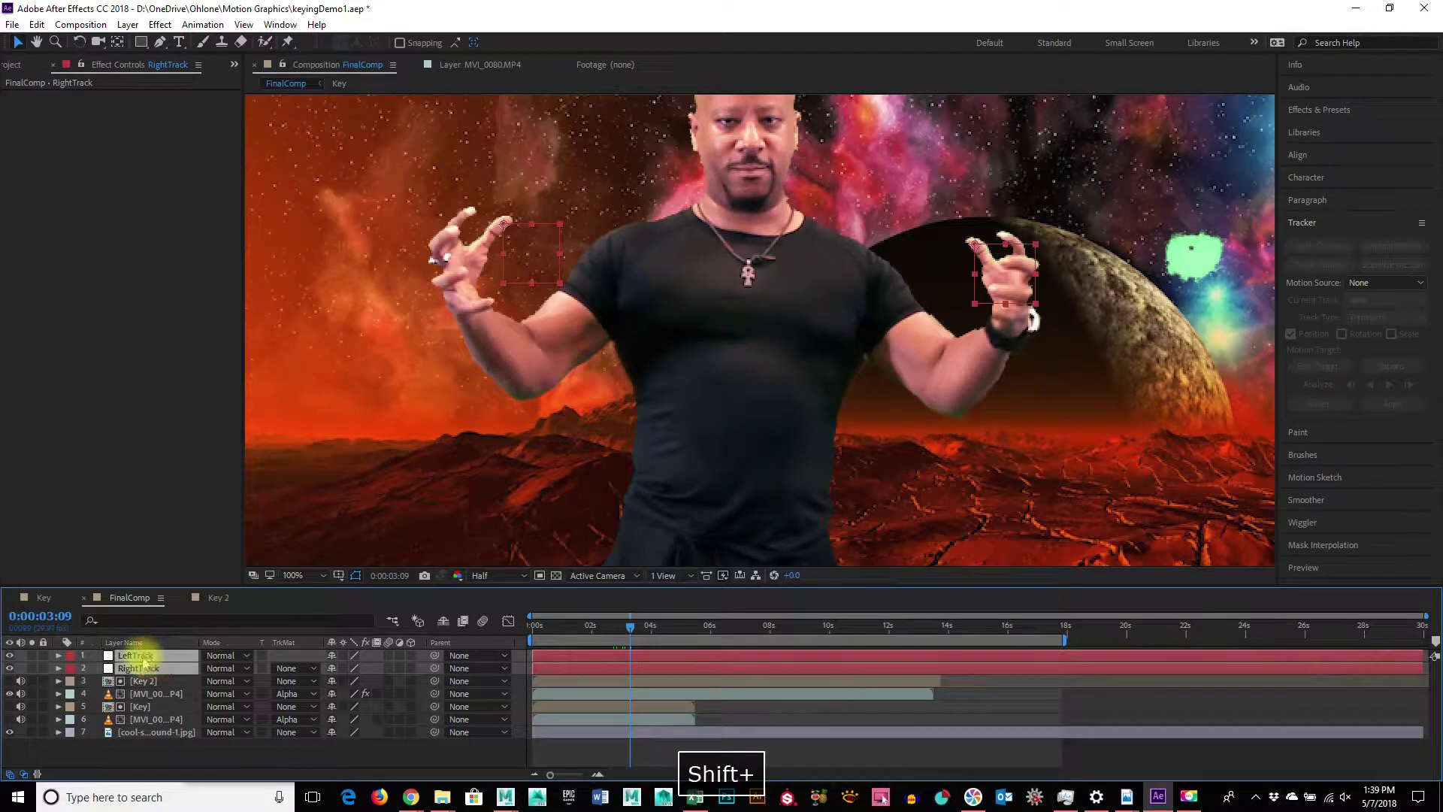
{"action": "left_click_drag", "start_coordinate": [144, 662], "coordinate": [160, 690]}
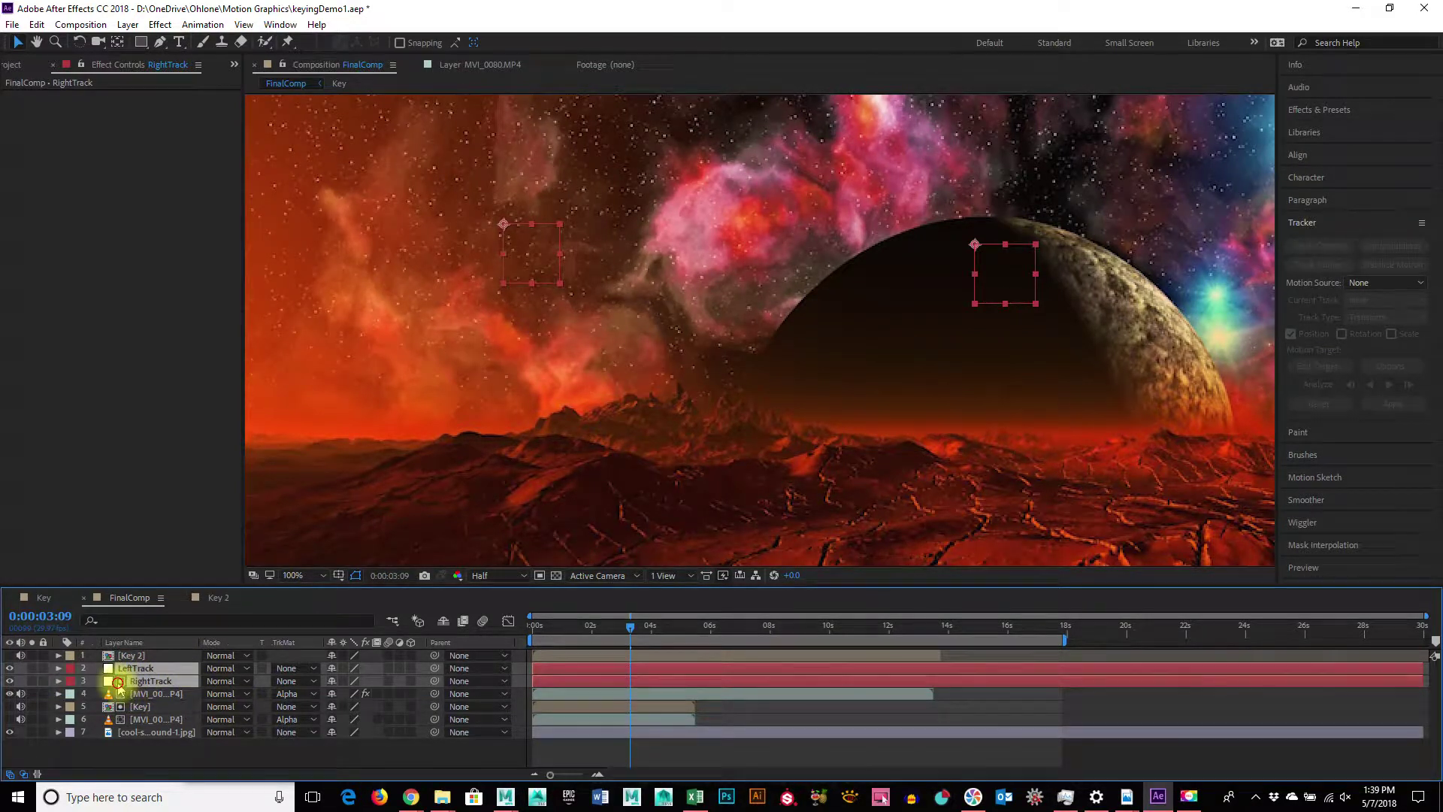
Show the FinalComp composition again and move both track nulls back above the Key 2 layer.
{"action": "double_click", "coordinate": [136, 682]}
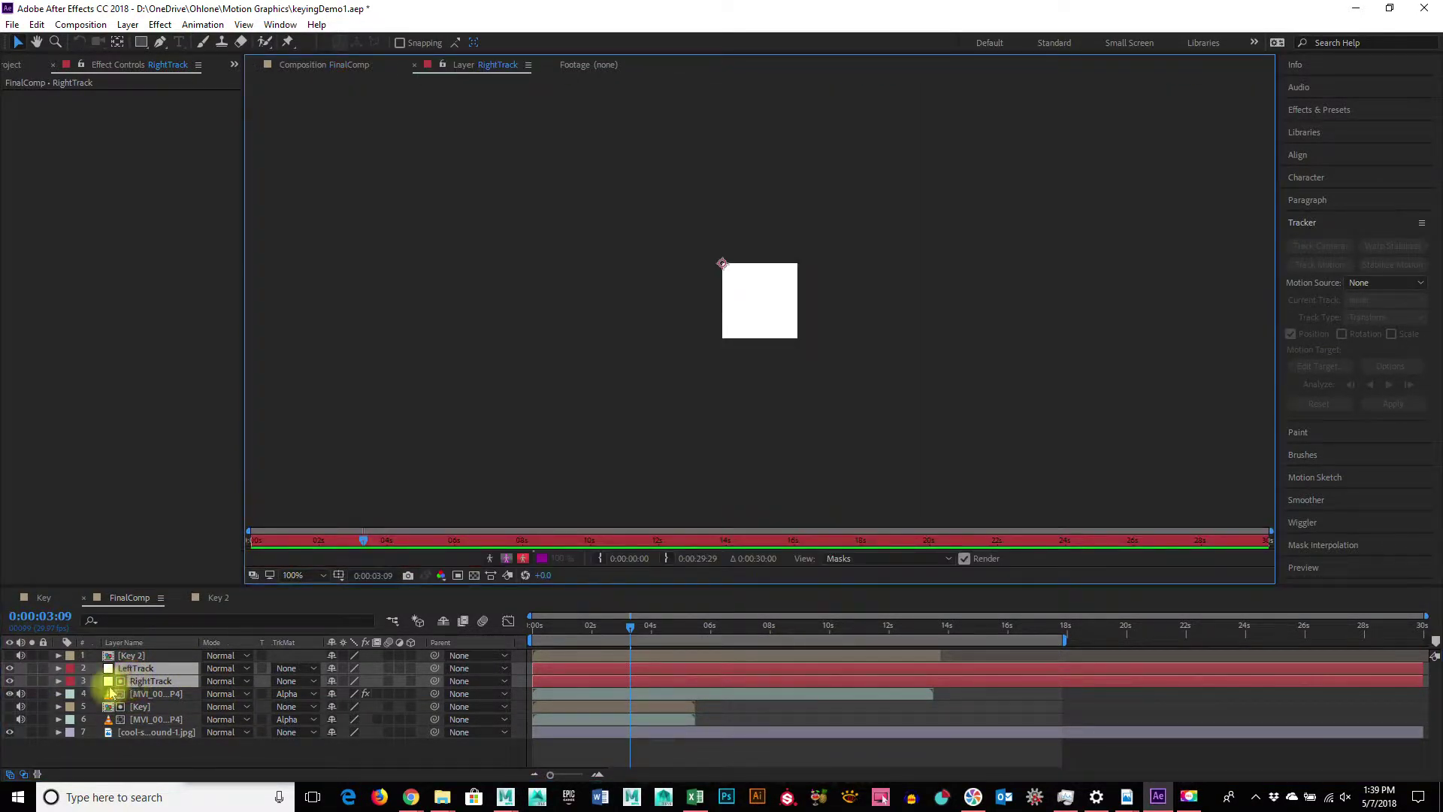
{"action": "left_click", "coordinate": [58, 684]}
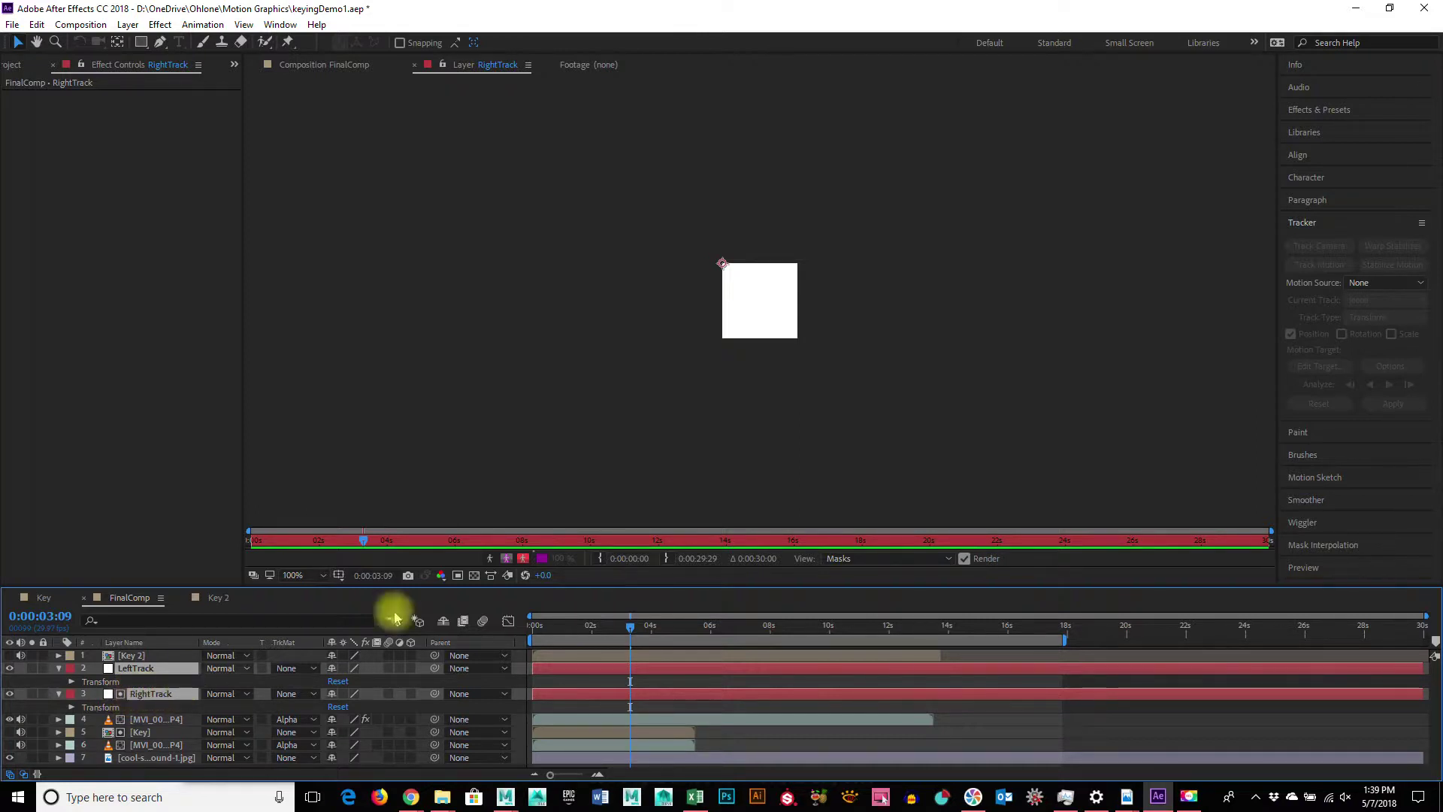
{"action": "double_click", "coordinate": [129, 599]}
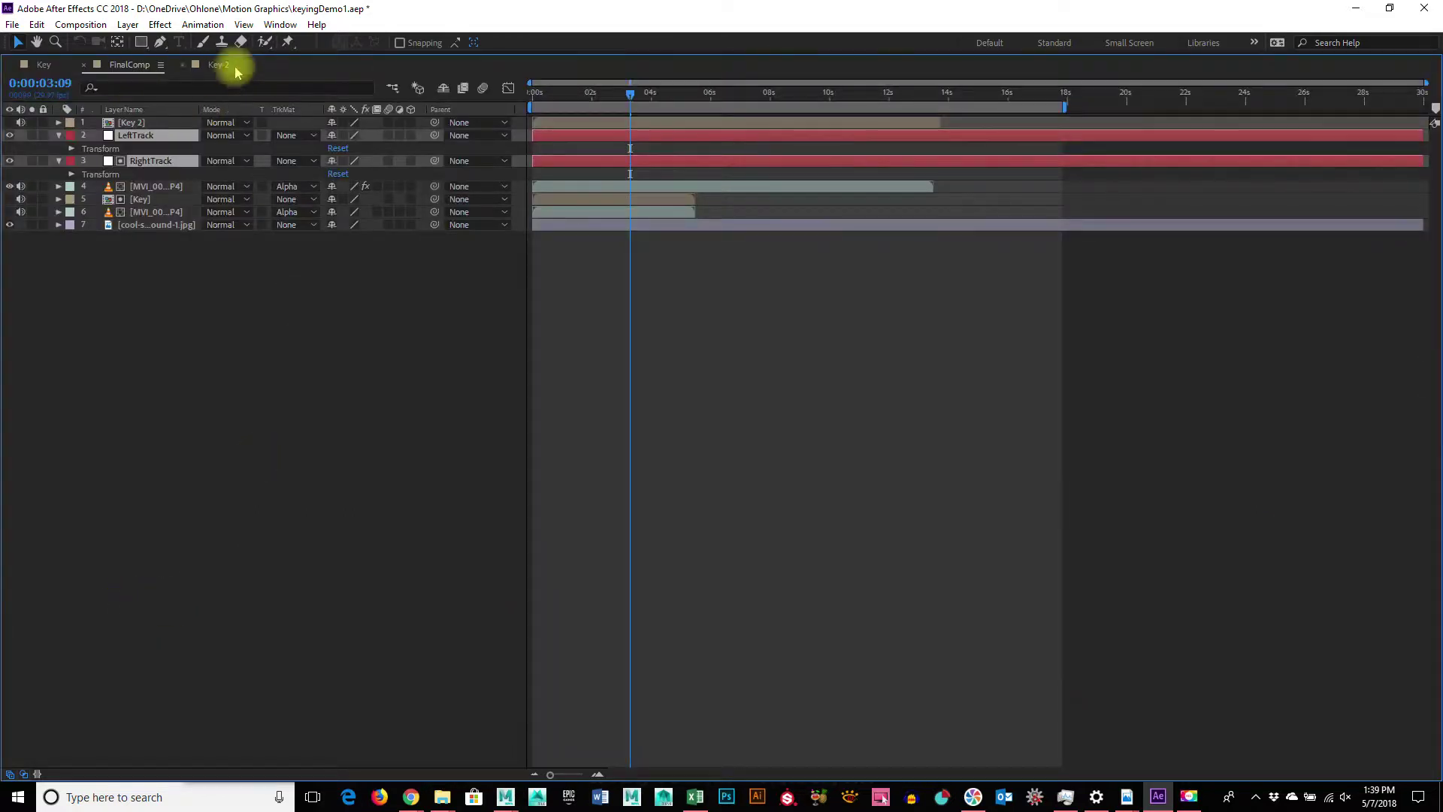
{"action": "double_click", "coordinate": [121, 64]}
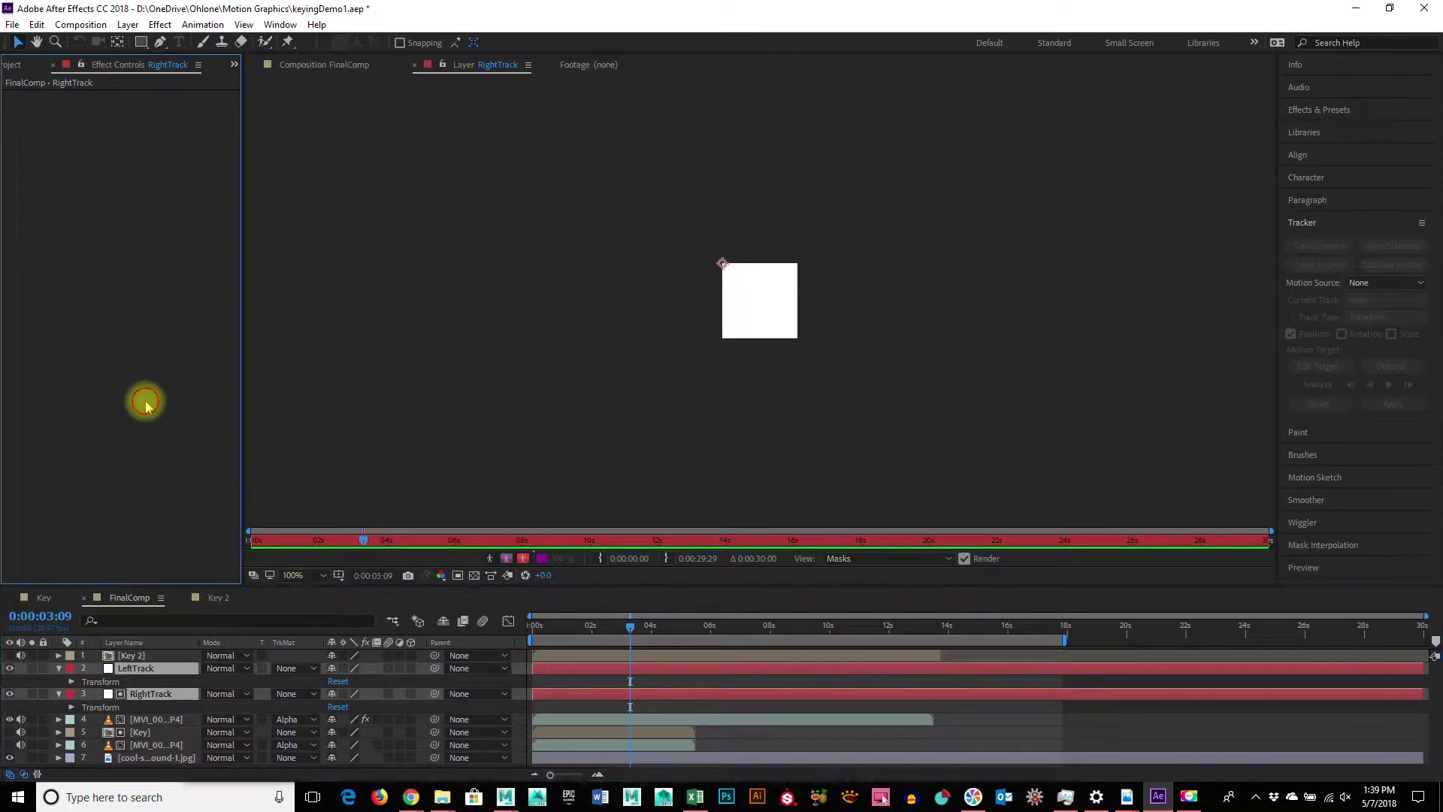
{"action": "left_click", "coordinate": [310, 63]}
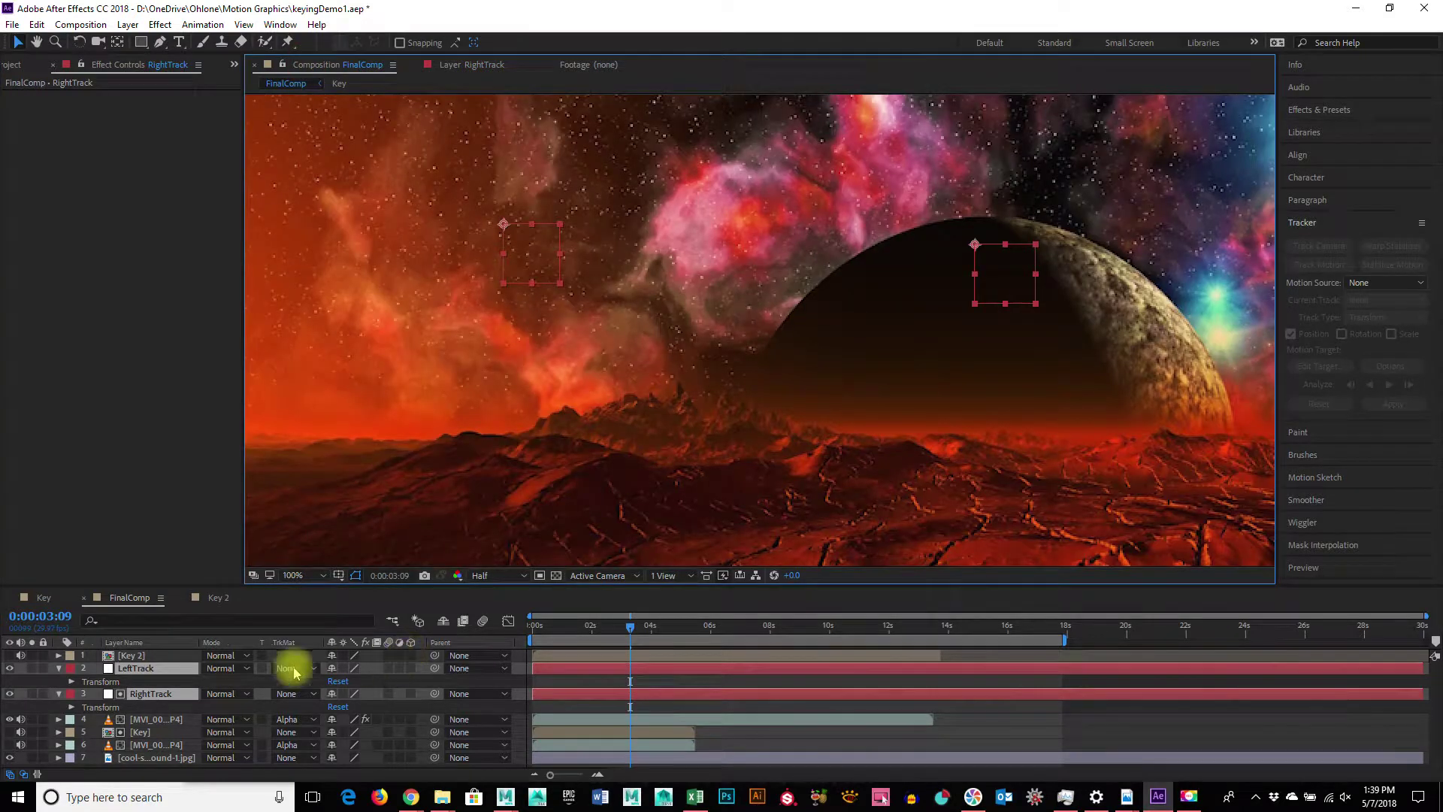
{"action": "left_click", "coordinate": [153, 696]}
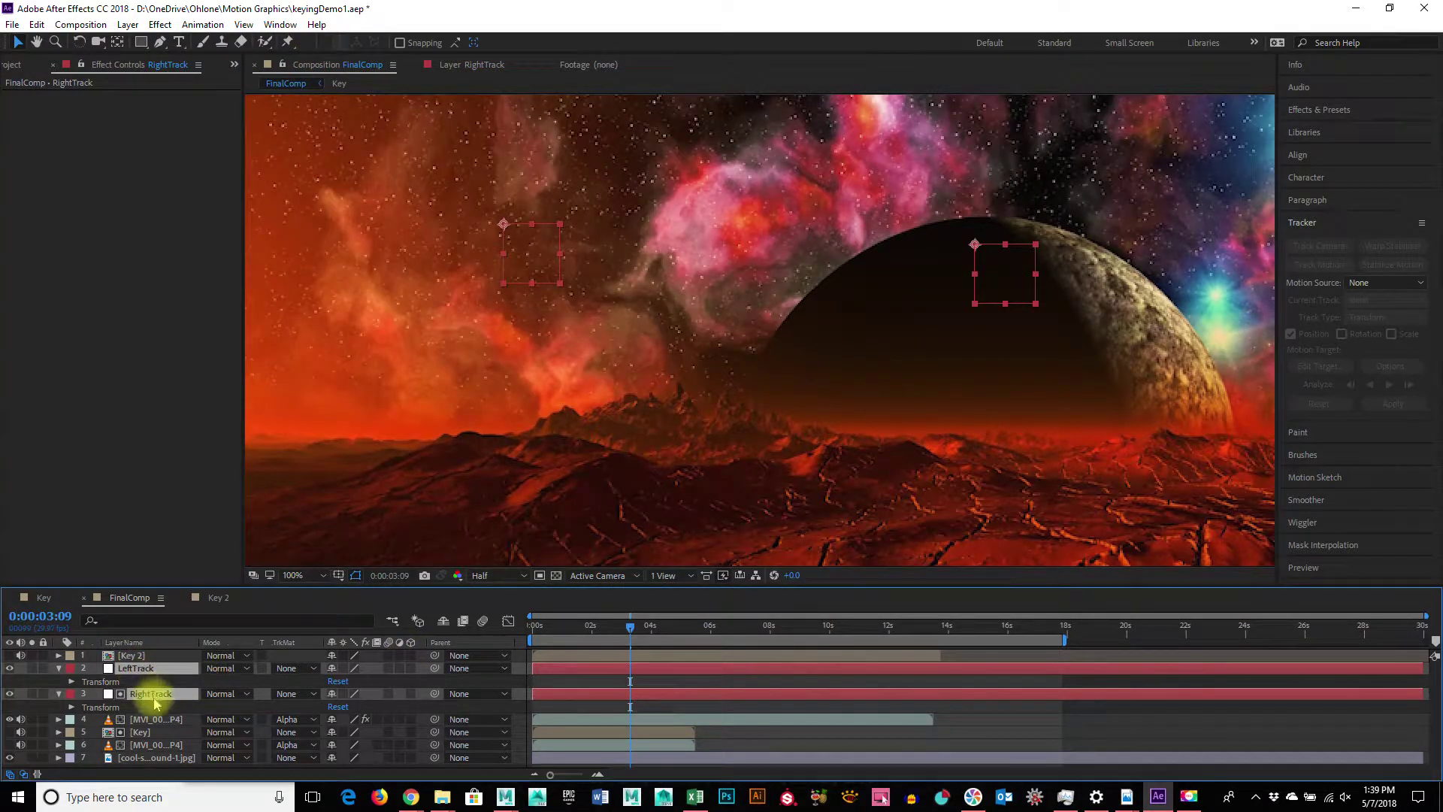
{"action": "left_click_drag", "start_coordinate": [153, 696], "coordinate": [155, 654]}
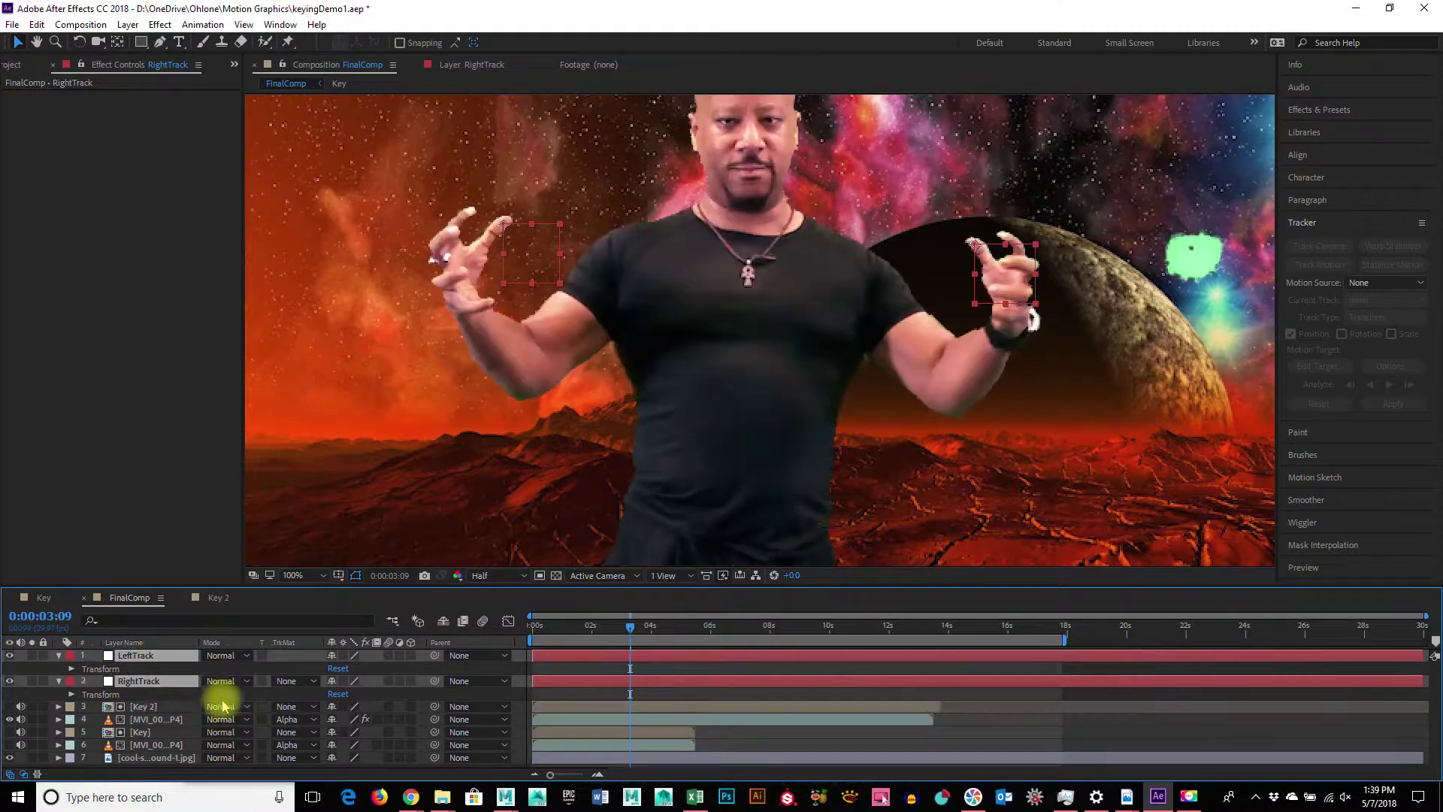
{"action": "left_click", "coordinate": [164, 721]}
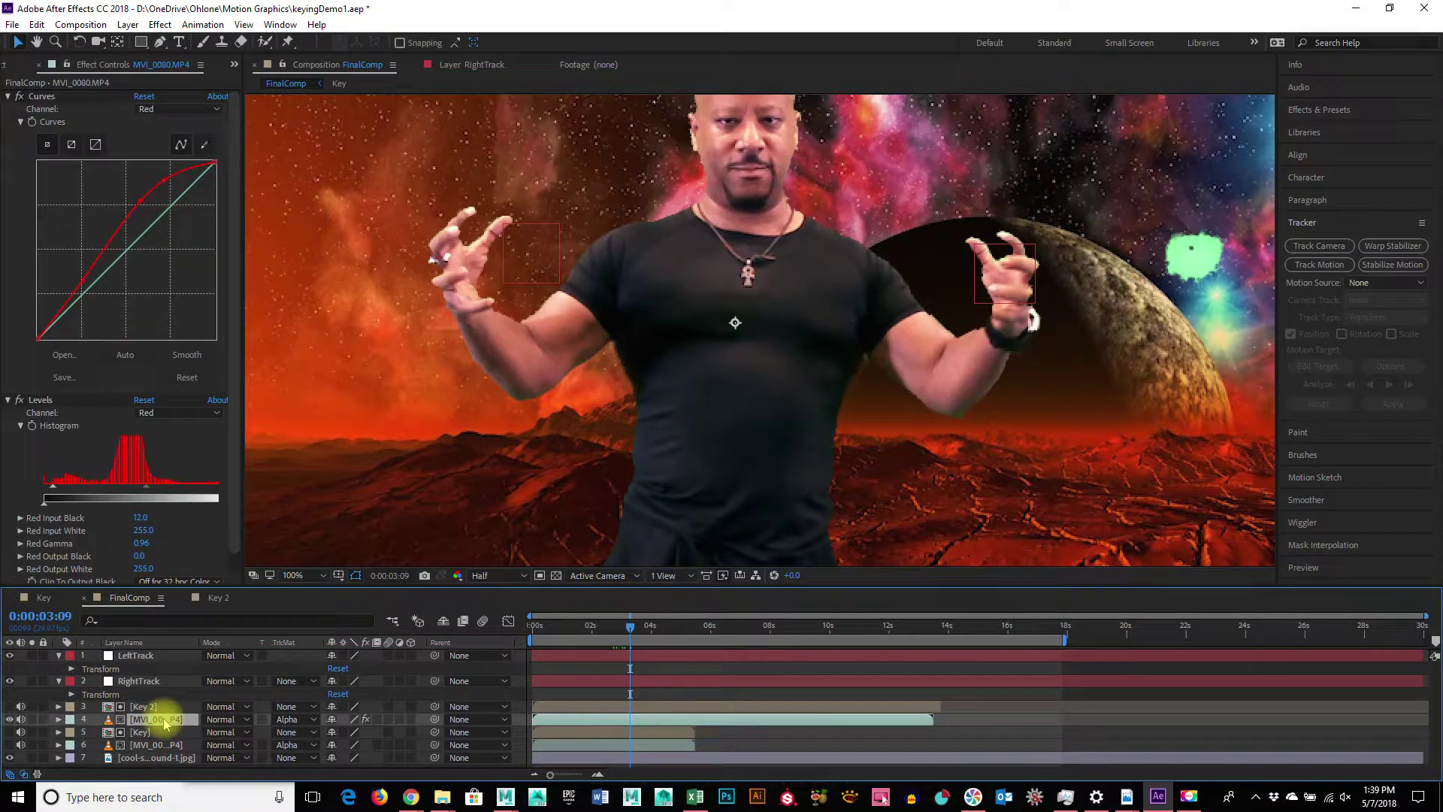
{"action": "left_click", "coordinate": [126, 657]}
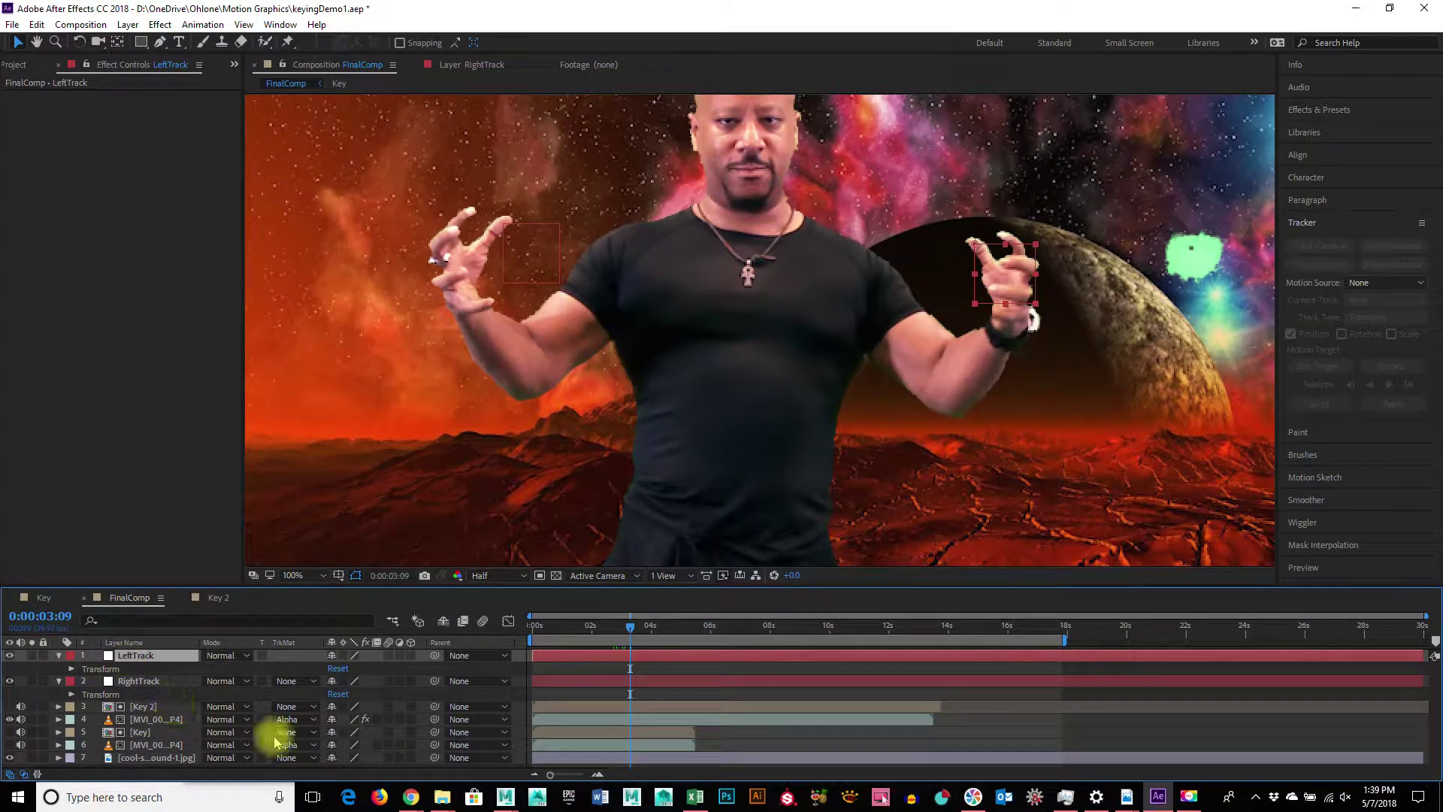
{"action": "left_click", "coordinate": [137, 681]}
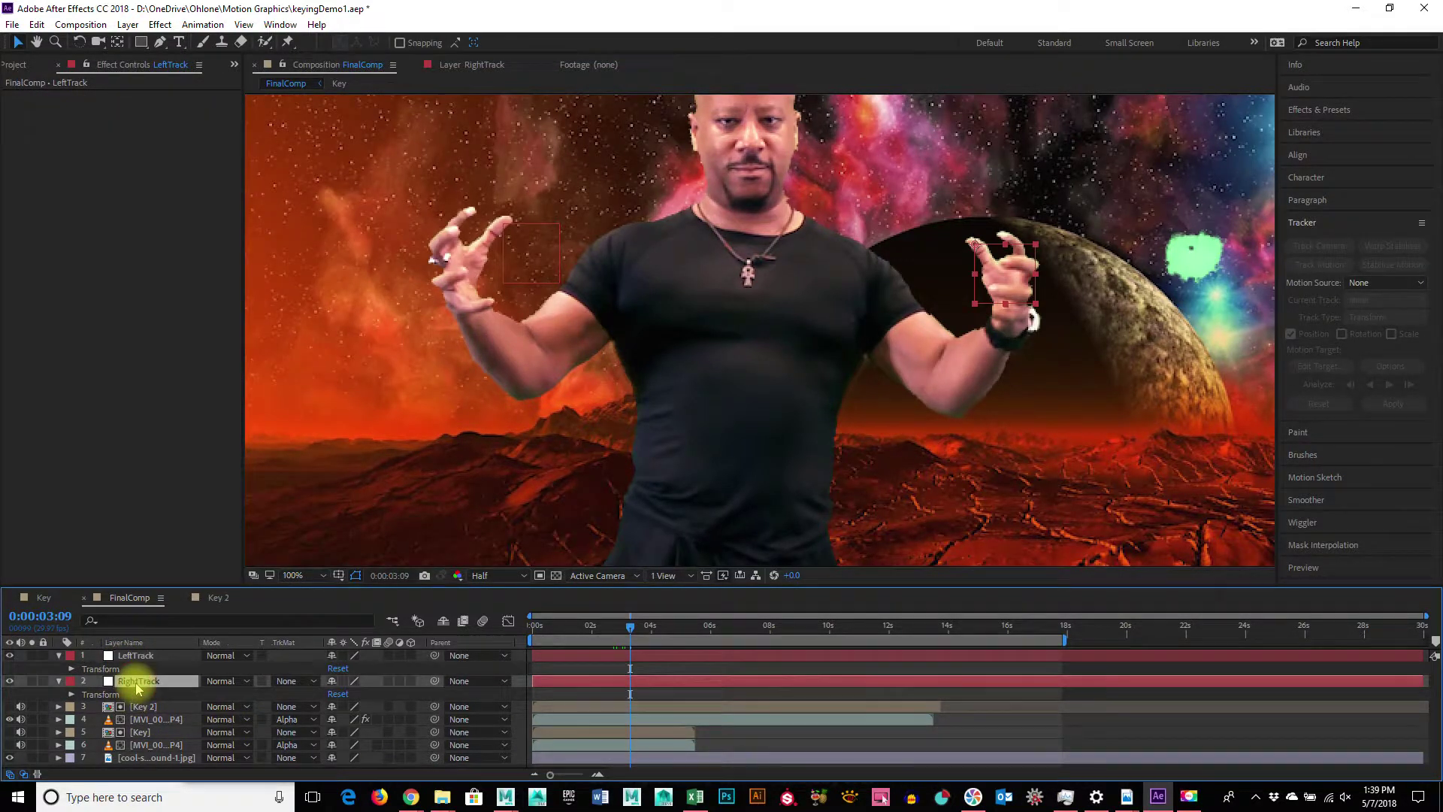
{"action": "left_click", "coordinate": [143, 720]}
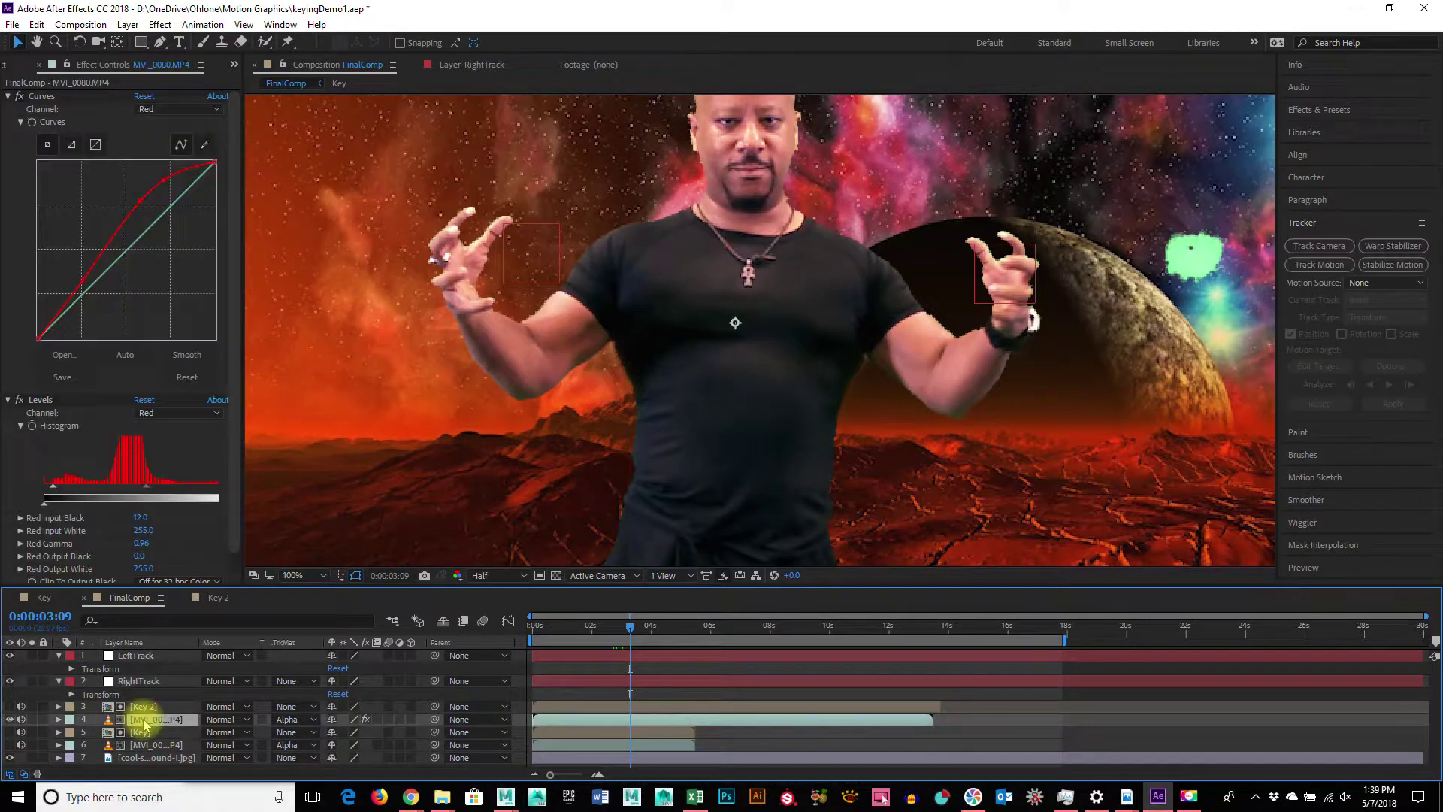
{"action": "left_click", "coordinate": [106, 680]}
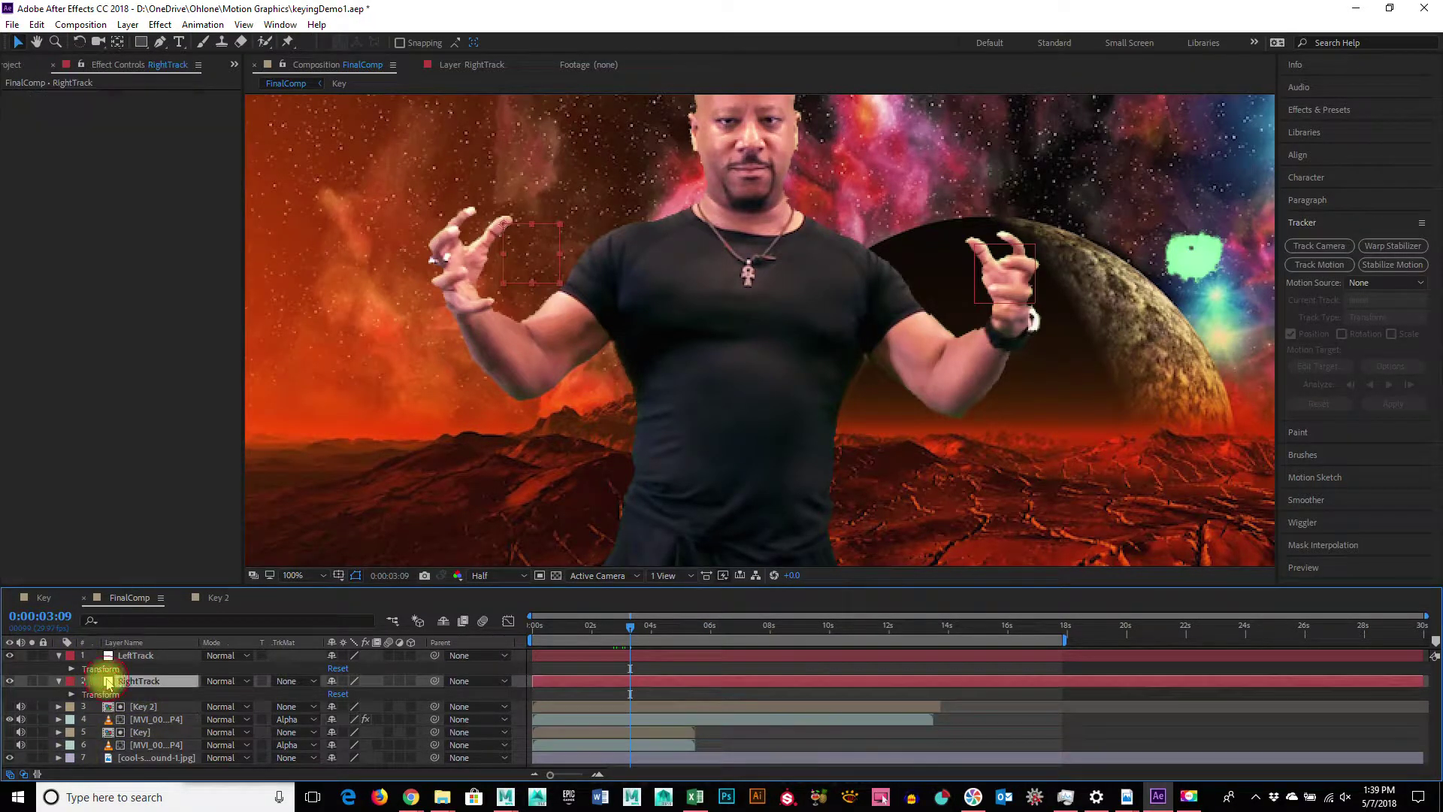
{"action": "left_click", "coordinate": [202, 24]}
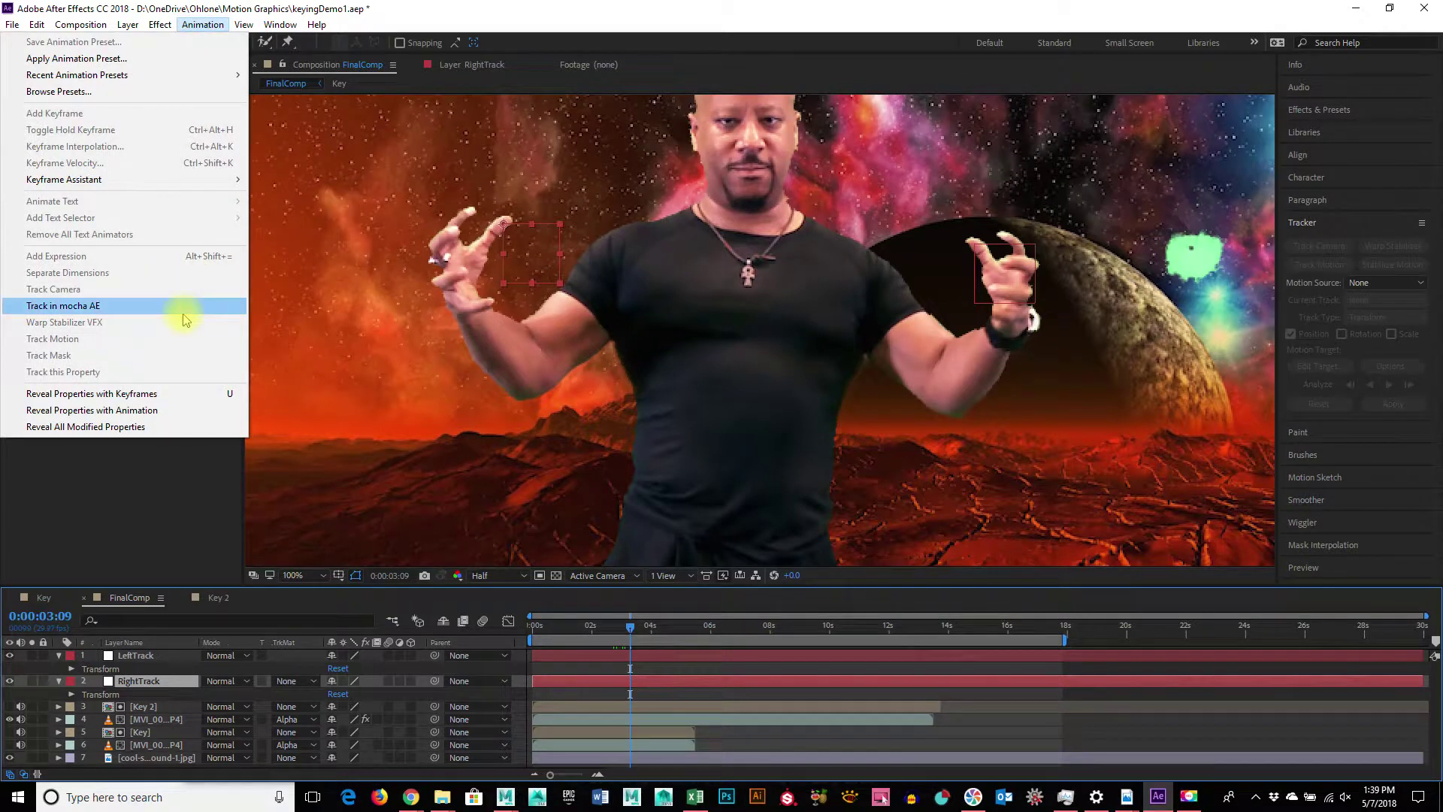
{"action": "left_click", "coordinate": [555, 7]}
{"action": "left_click", "coordinate": [146, 707]}
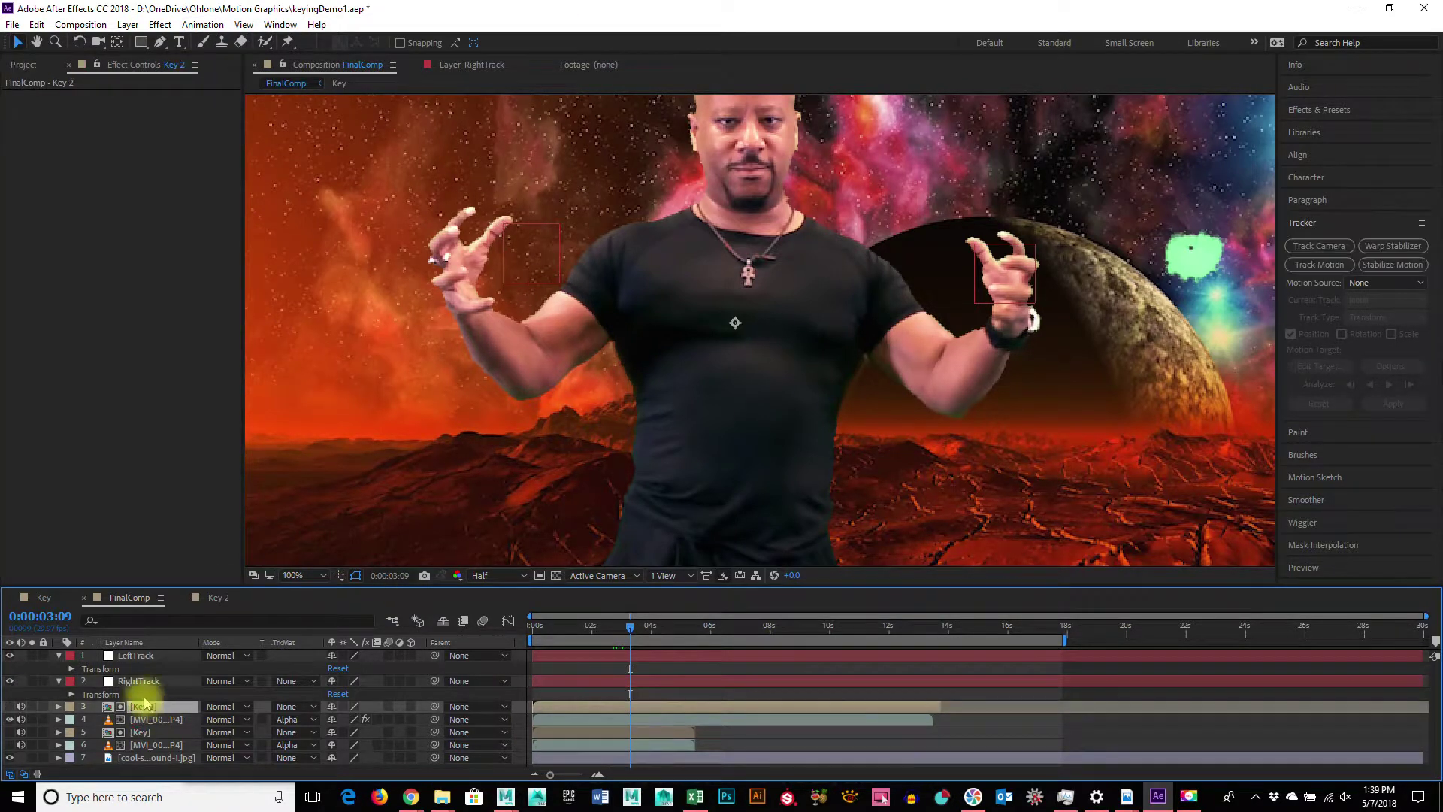
Try moving the RightTrack null below the keyed MVI_0080.MP4 layer, and undo the reordering.
{"action": "left_click_drag", "start_coordinate": [133, 681], "coordinate": [161, 729]}
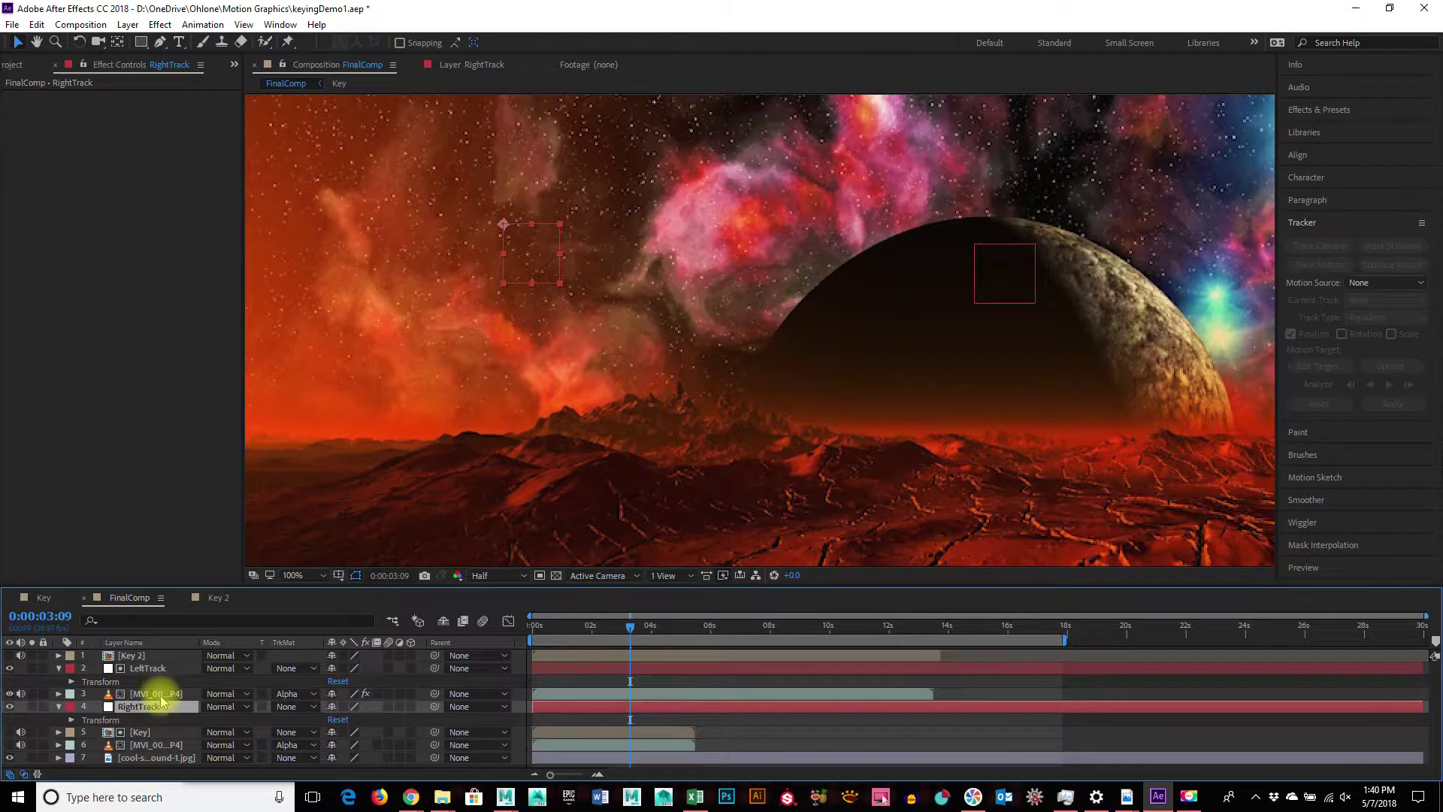
{"action": "key", "text": "ctrl+z"}
{"action": "key", "text": "ctrl+z"}
{"action": "key", "text": "ctrl+z"}
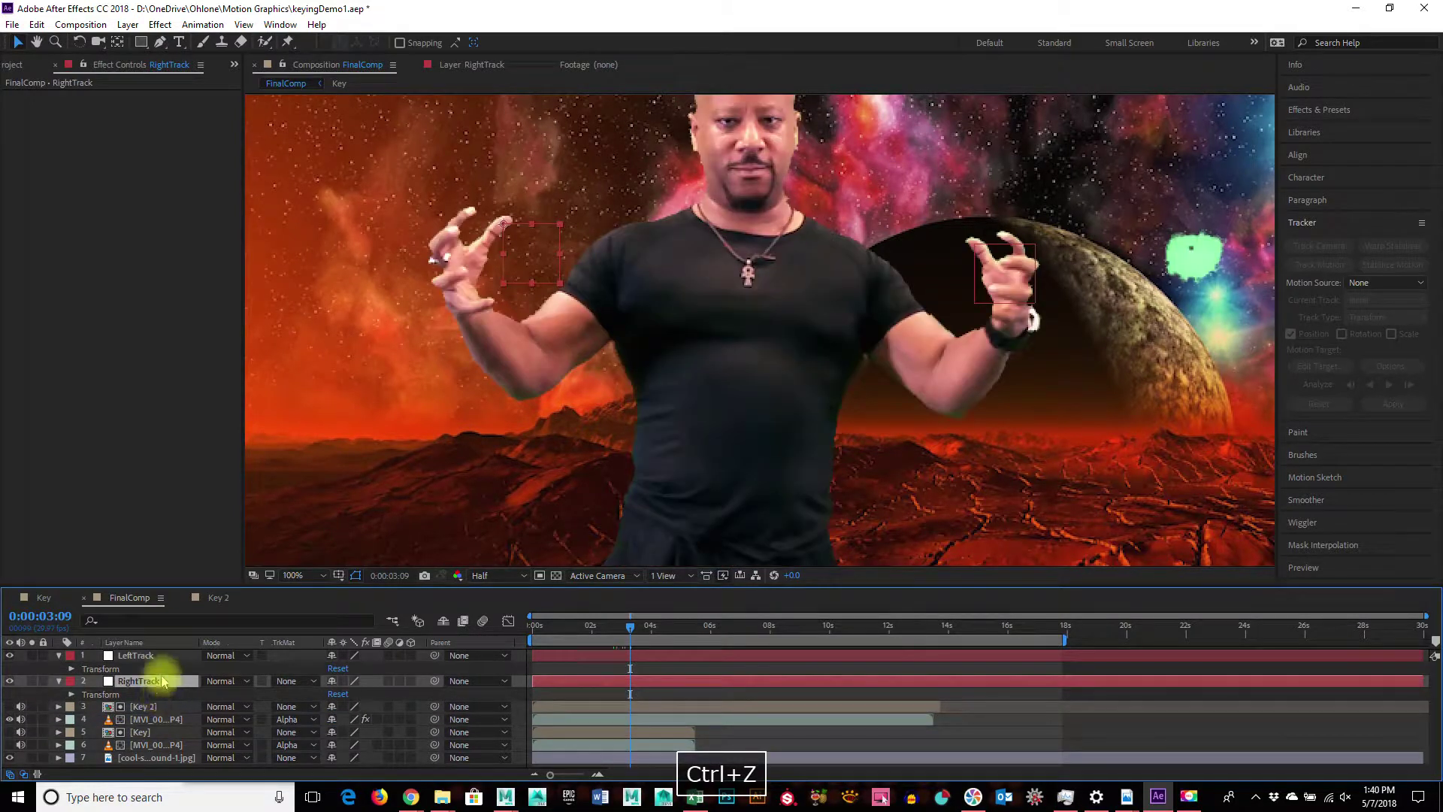
{"action": "left_click", "coordinate": [1188, 795]}
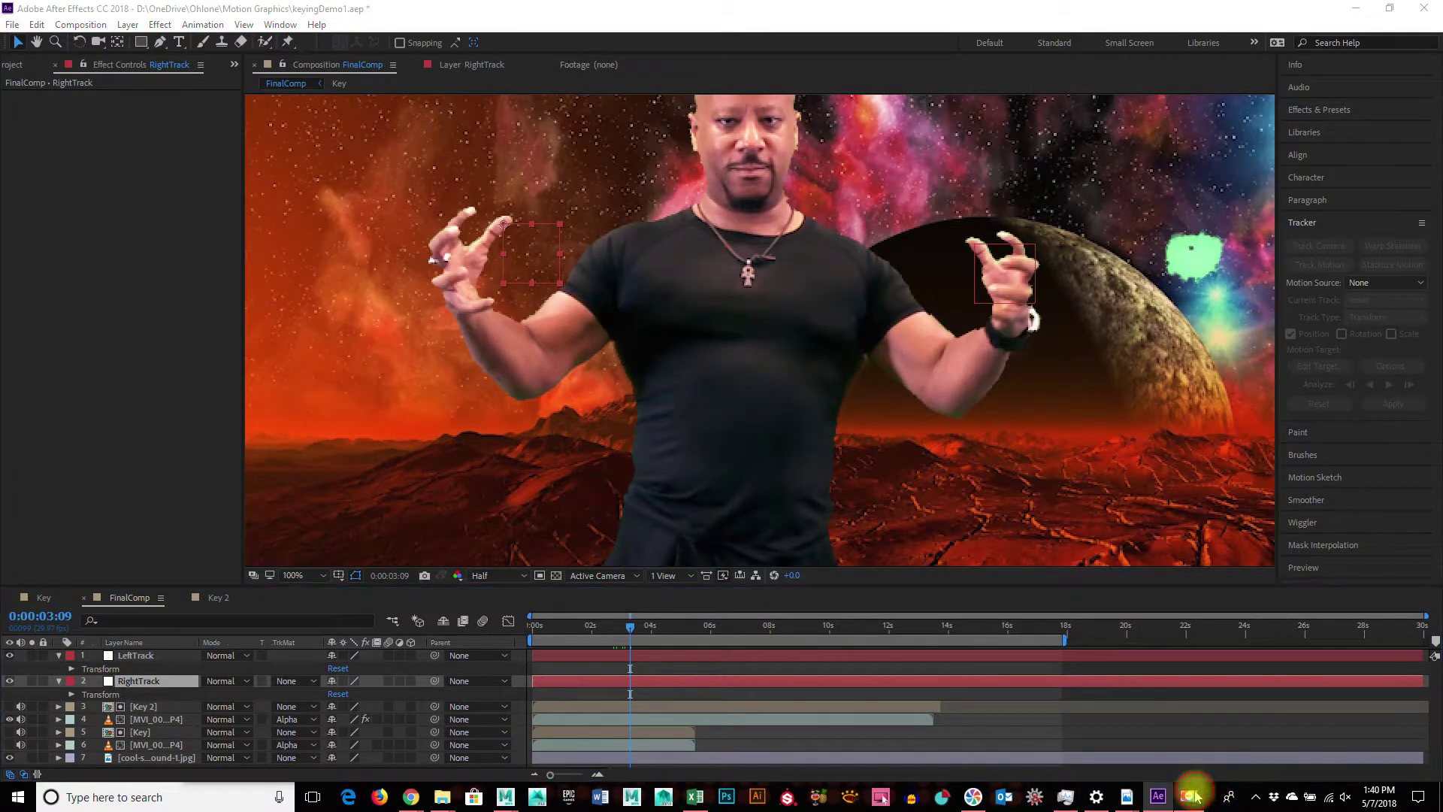
{"action": "left_click", "coordinate": [1289, 432]}
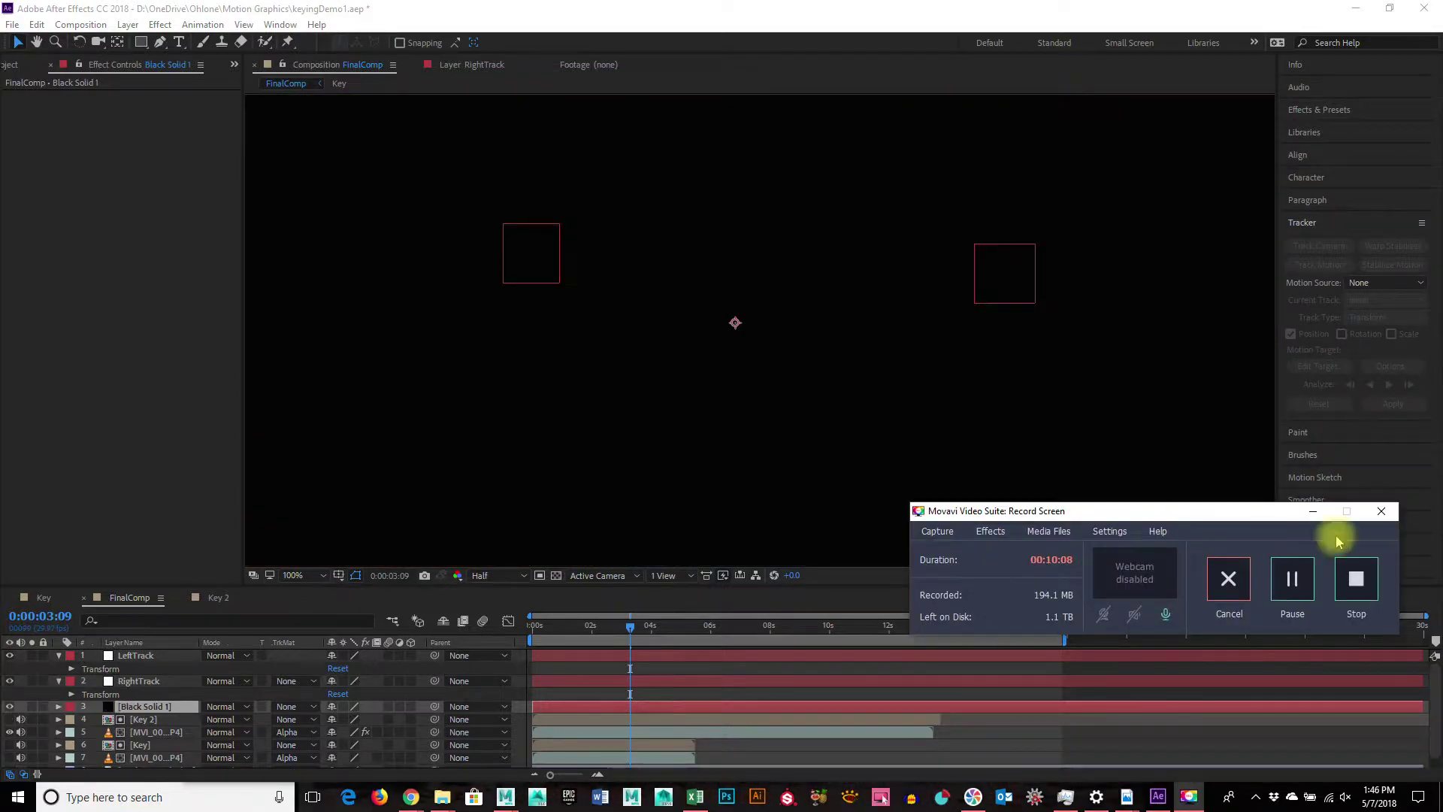
{"action": "left_click", "coordinate": [1312, 514]}
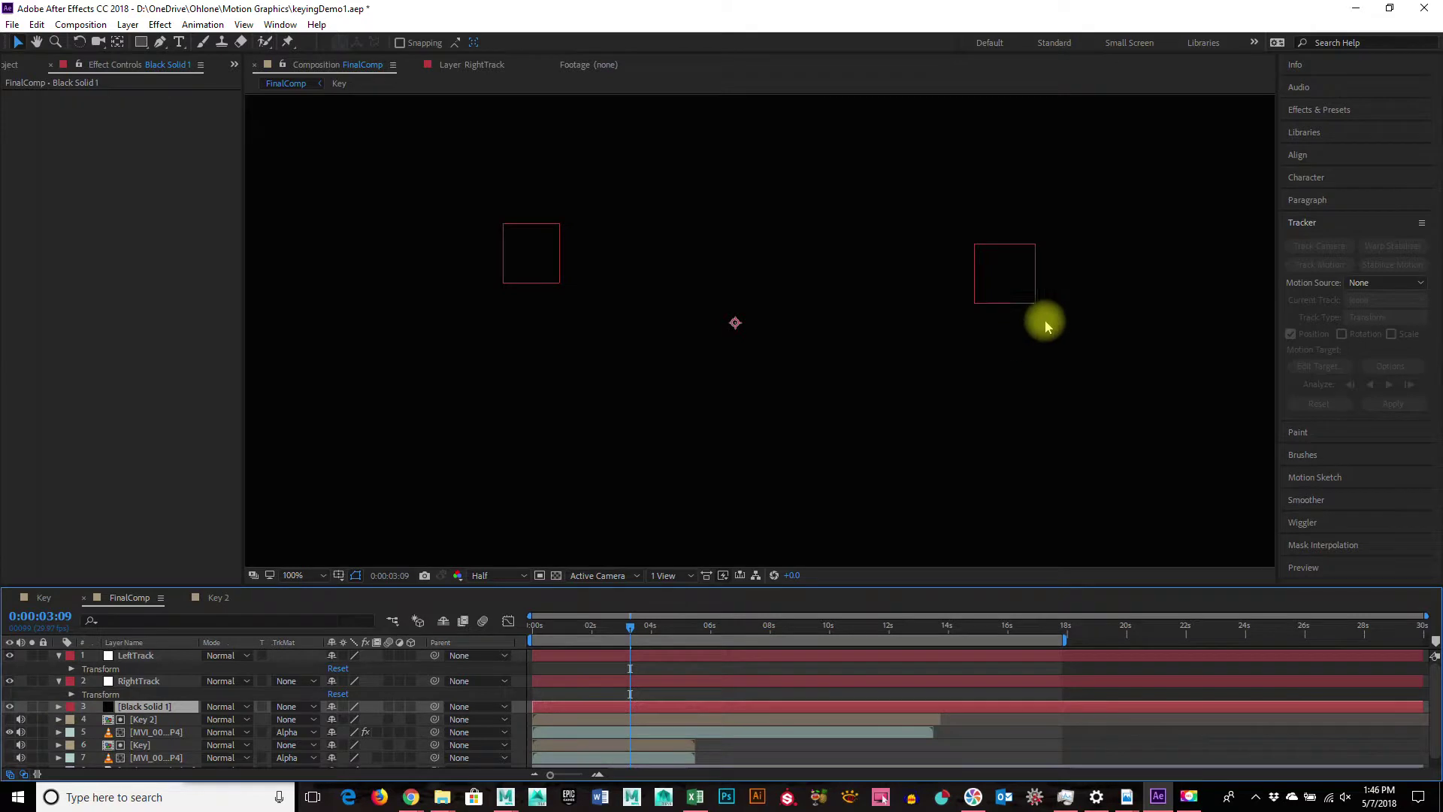
{"action": "left_click", "coordinate": [160, 24]}
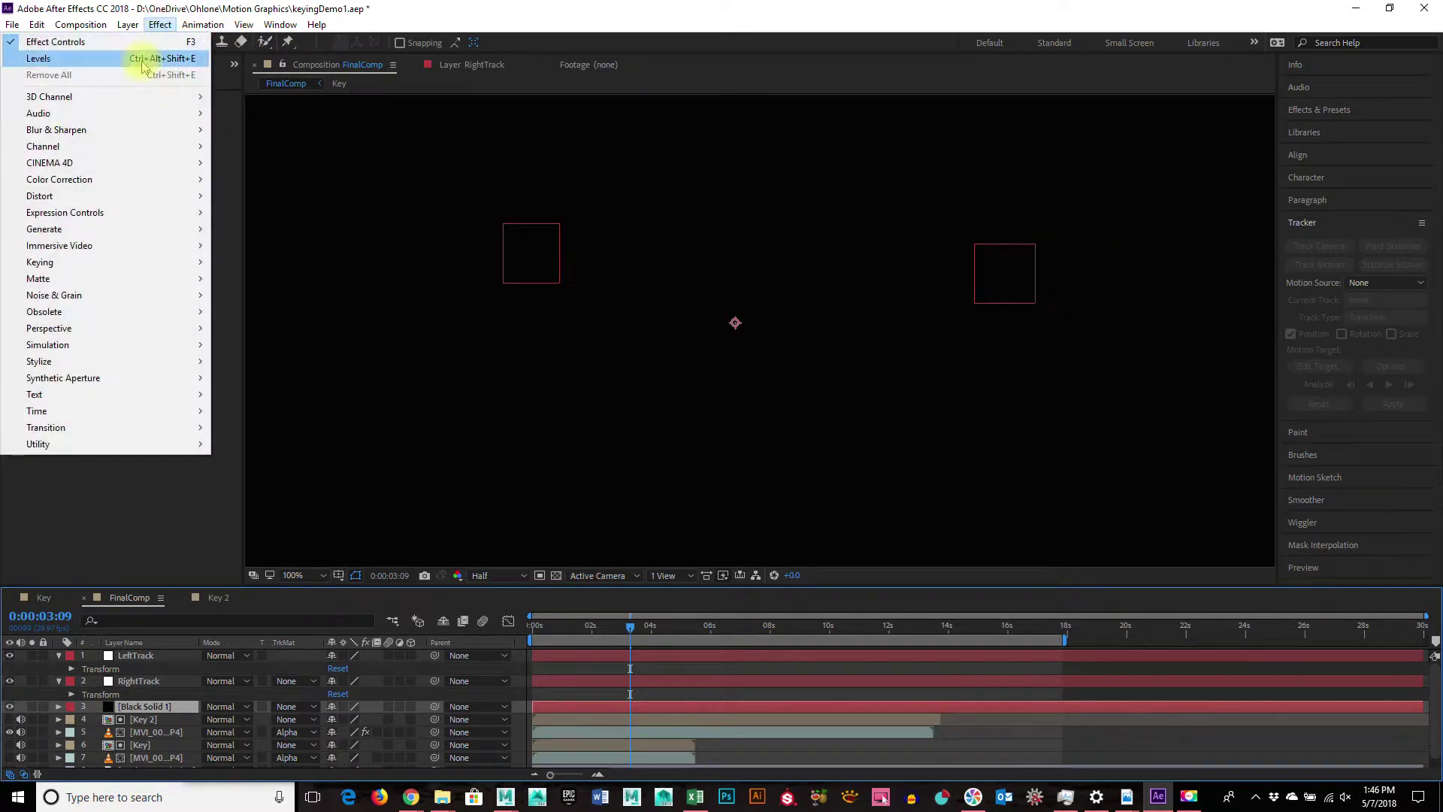
{"action": "mouse_move", "coordinate": [131, 215]}
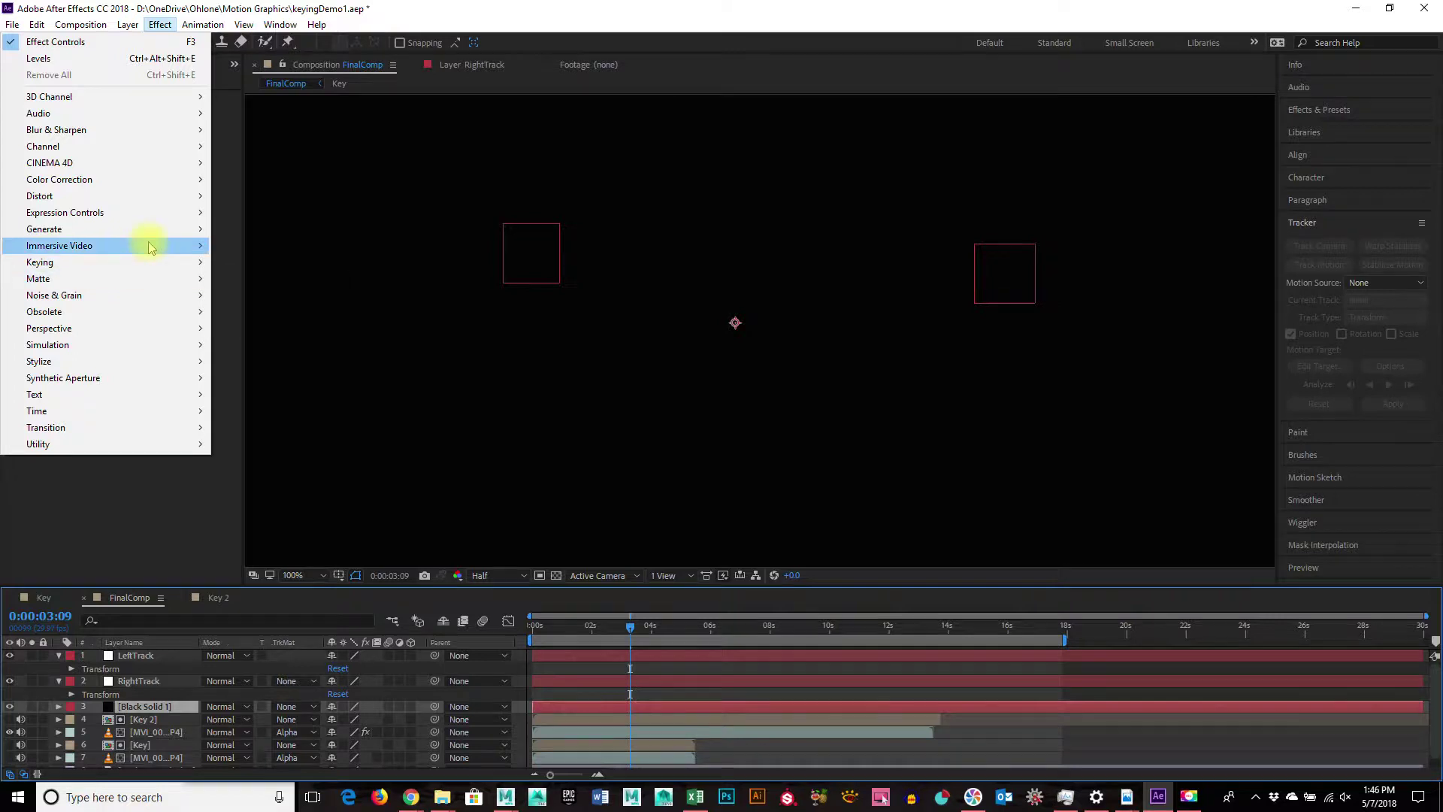
{"action": "mouse_move", "coordinate": [151, 248]}
{"action": "left_click", "coordinate": [342, 21]}
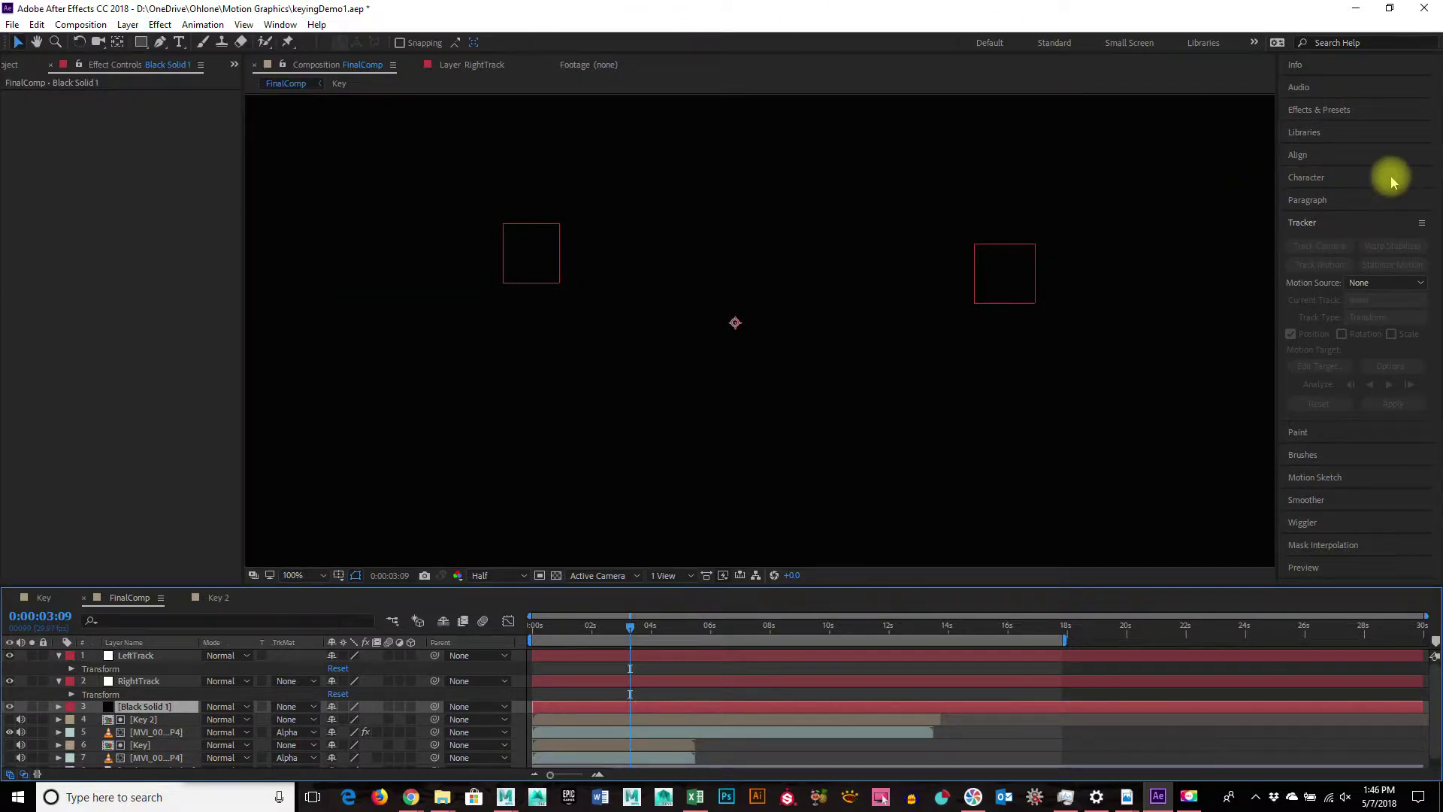
Search the effects for "adv" and apply Advanced Lightning to the Black Solid 1 layer.
{"action": "left_click", "coordinate": [1362, 114]}
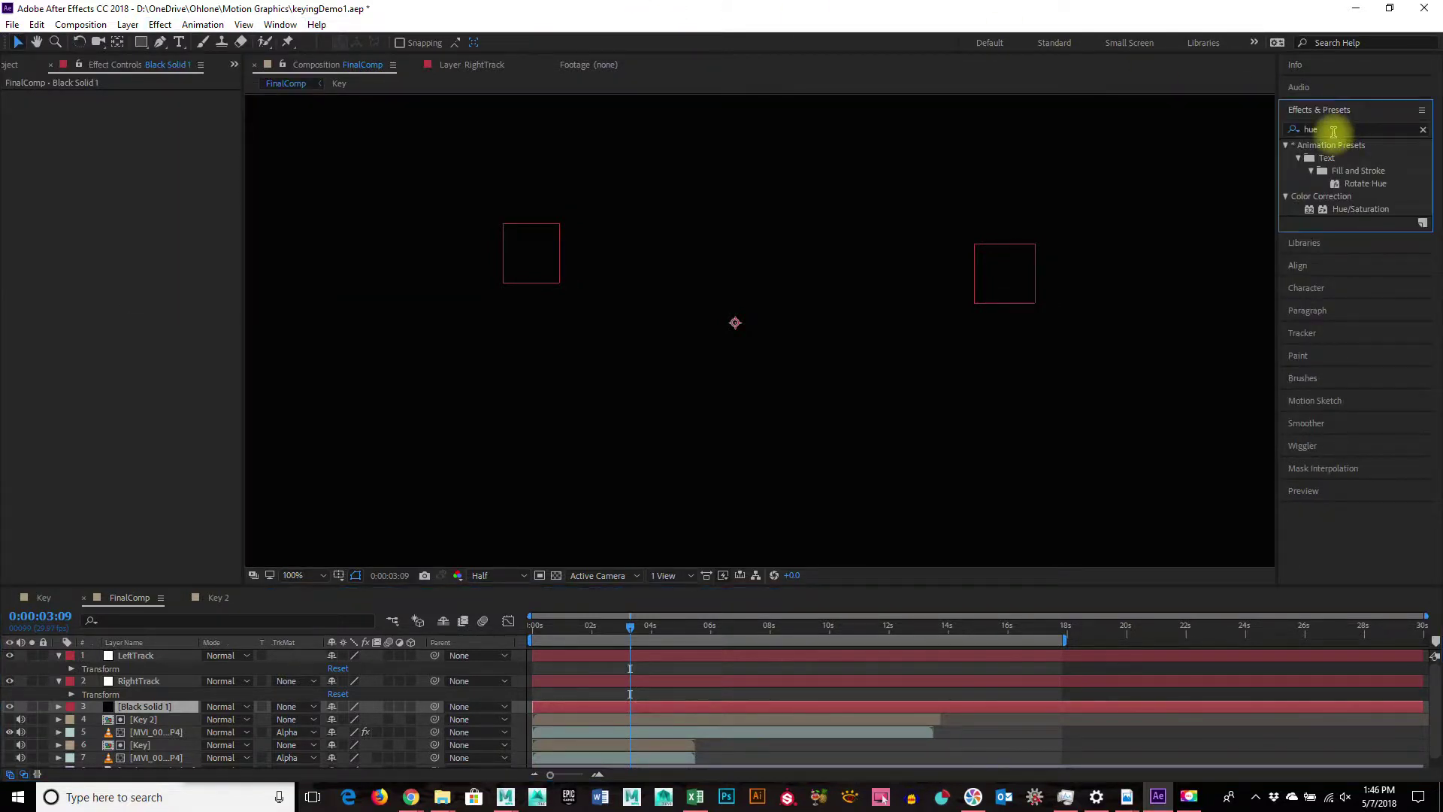
{"action": "left_click", "coordinate": [1342, 130]}
{"action": "left_click_drag", "start_coordinate": [1342, 130], "coordinate": [1282, 136]}
{"action": "type", "text": "lighting"}
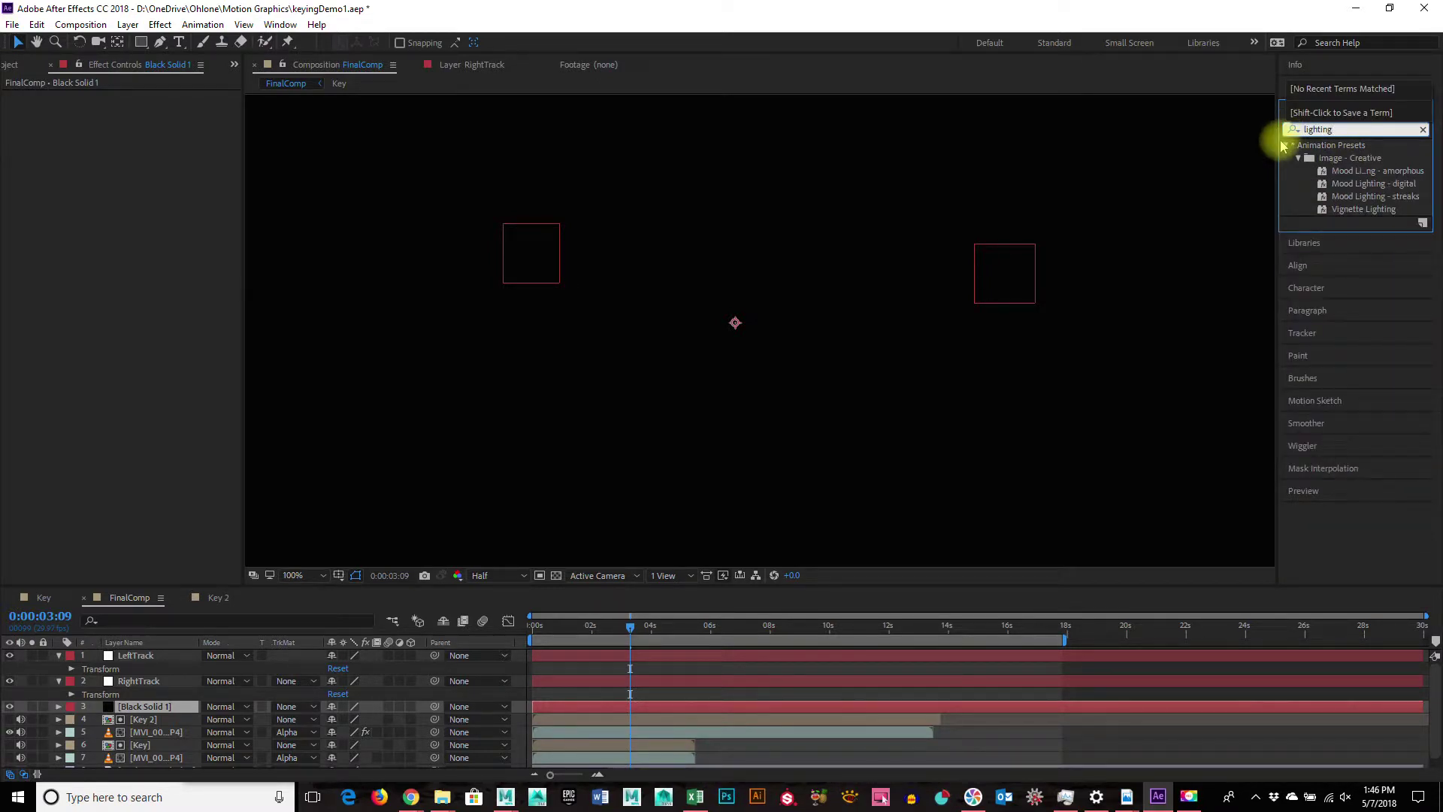
{"action": "key", "text": "BackSpace"}
{"action": "key", "text": "BackSpace"}
{"action": "key", "text": "BackSpace"}
{"action": "key", "text": "BackSpace"}
{"action": "key", "text": "BackSpace"}
{"action": "key", "text": "BackSpace"}
{"action": "key", "text": "BackSpace"}
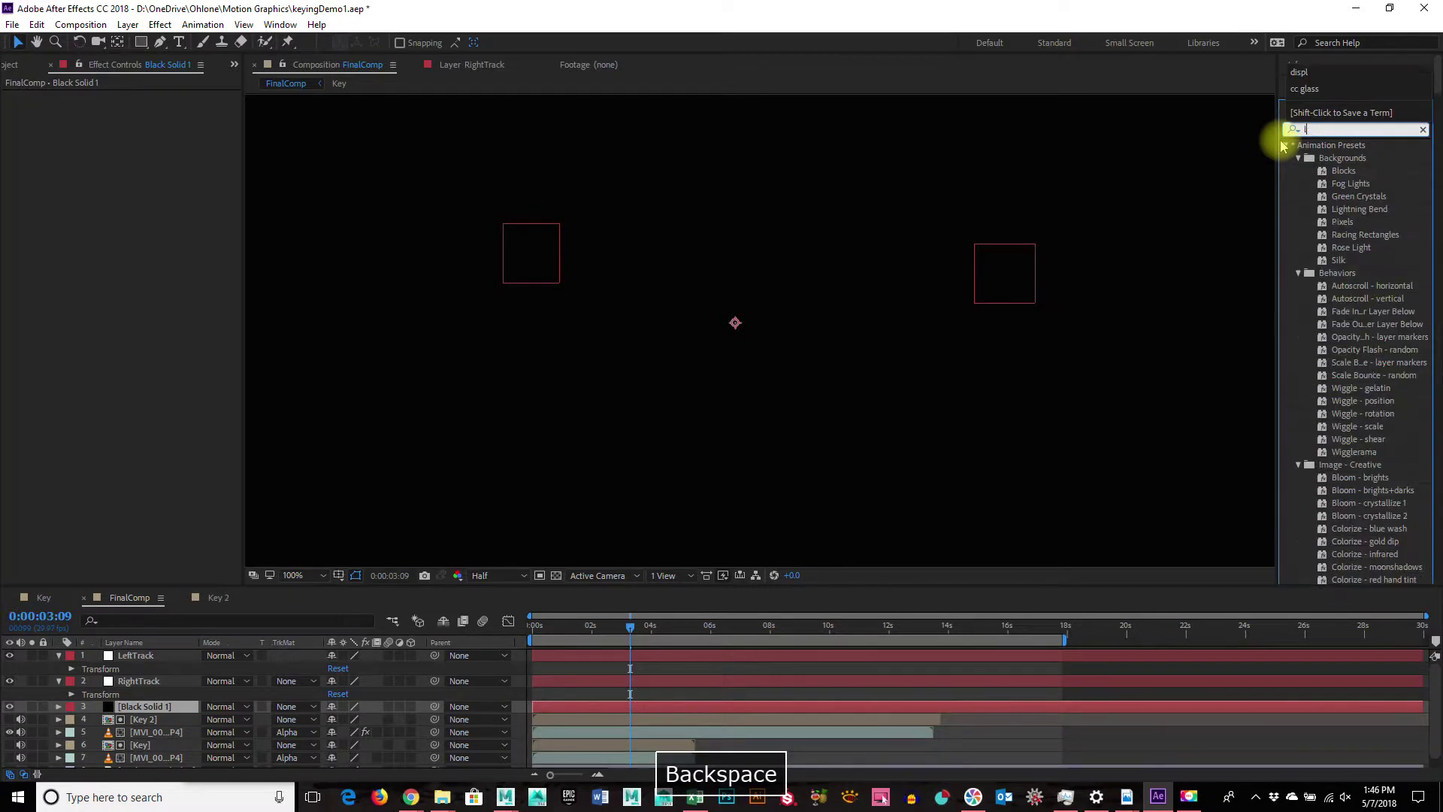
{"action": "key", "text": "BackSpace"}
{"action": "type", "text": "adv"}
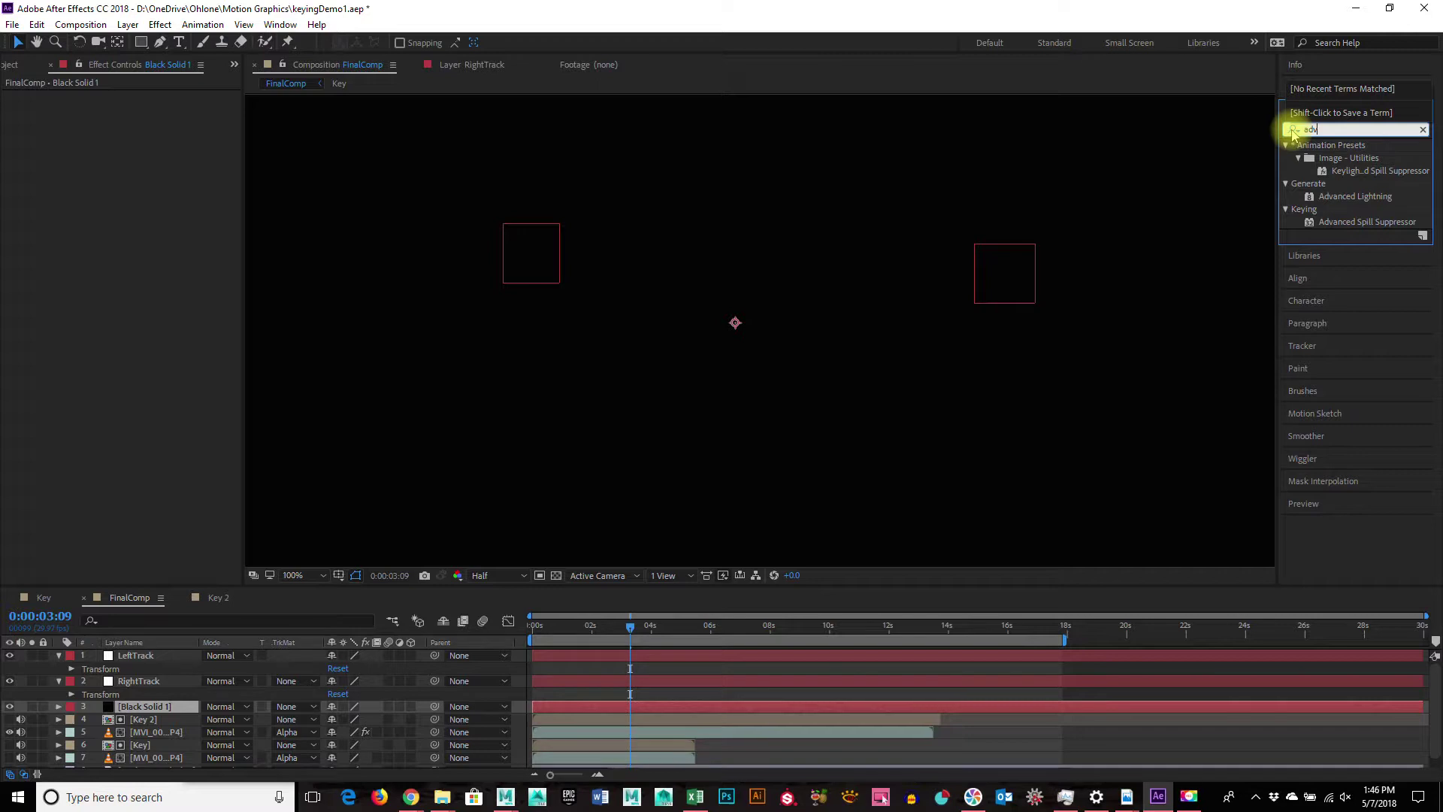
{"action": "left_click", "coordinate": [1353, 203]}
{"action": "left_click", "coordinate": [1354, 198]}
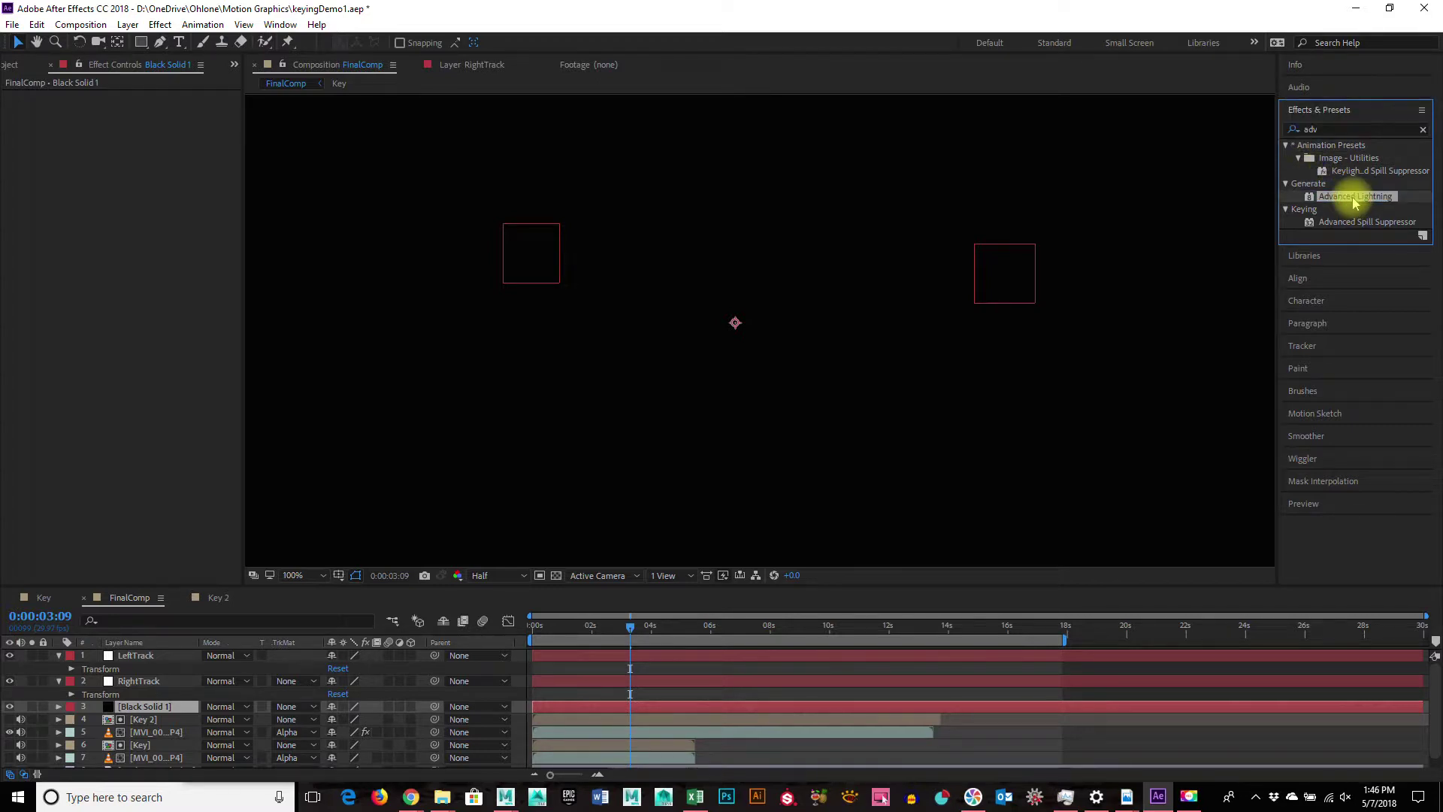
{"action": "double_click", "coordinate": [1354, 199]}
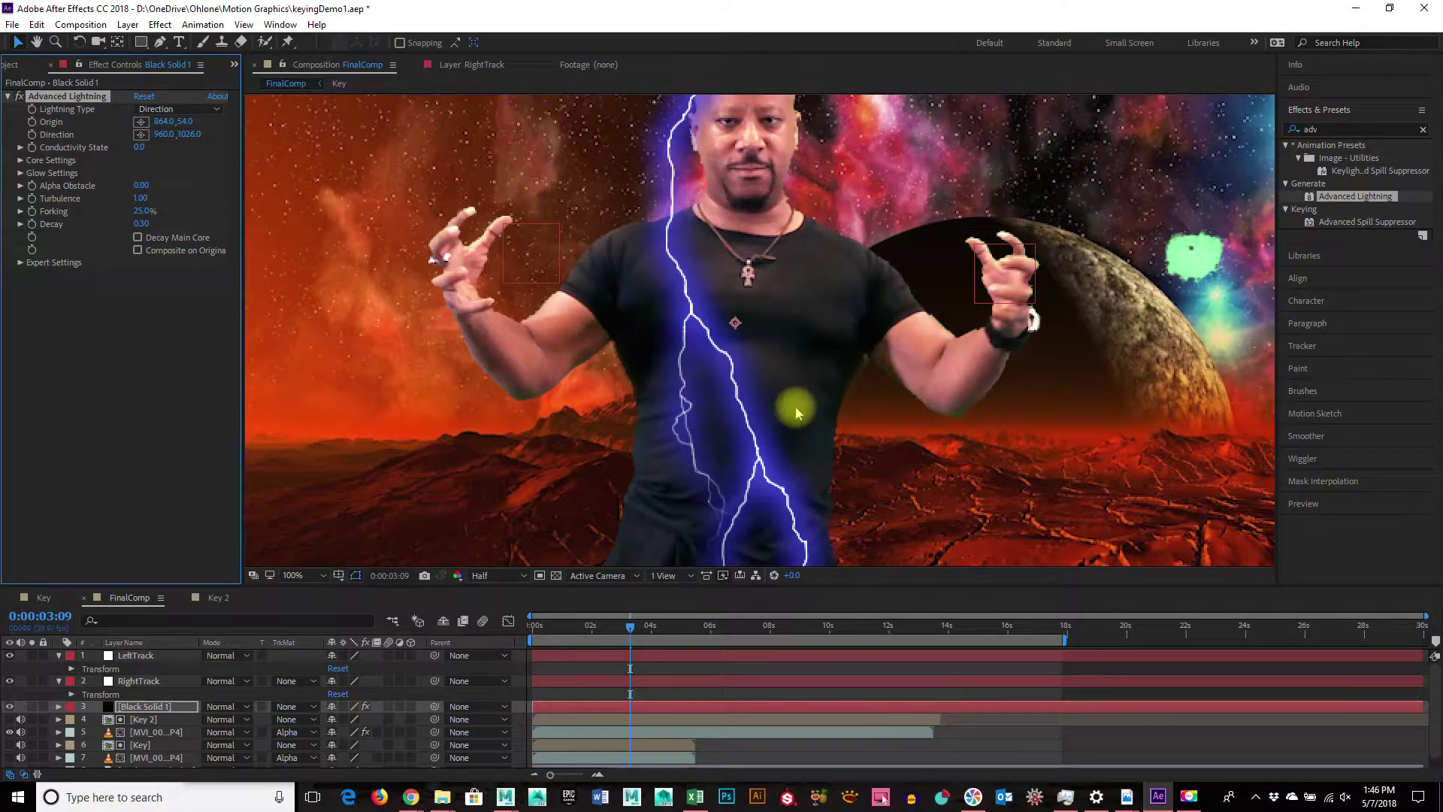
{"action": "scroll", "coordinate": [804, 405], "scroll_direction": "down", "scroll_amount": 1}
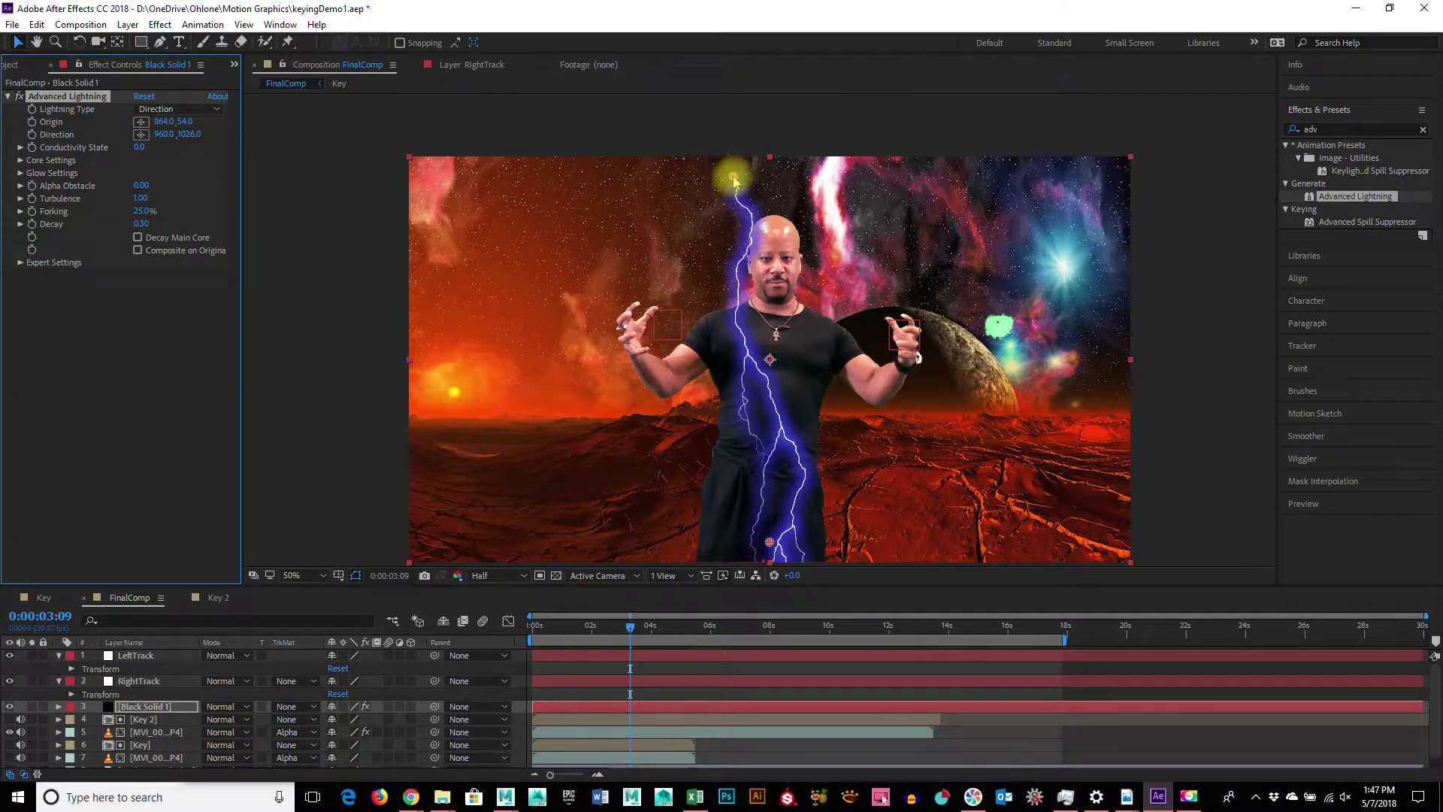
Move the lightning's origin to about 618, 258 and its direction to 1240, 486, and try the Anywhere lightning type.
{"action": "left_click_drag", "start_coordinate": [733, 175], "coordinate": [640, 253]}
{"action": "left_click_drag", "start_coordinate": [776, 543], "coordinate": [869, 362]}
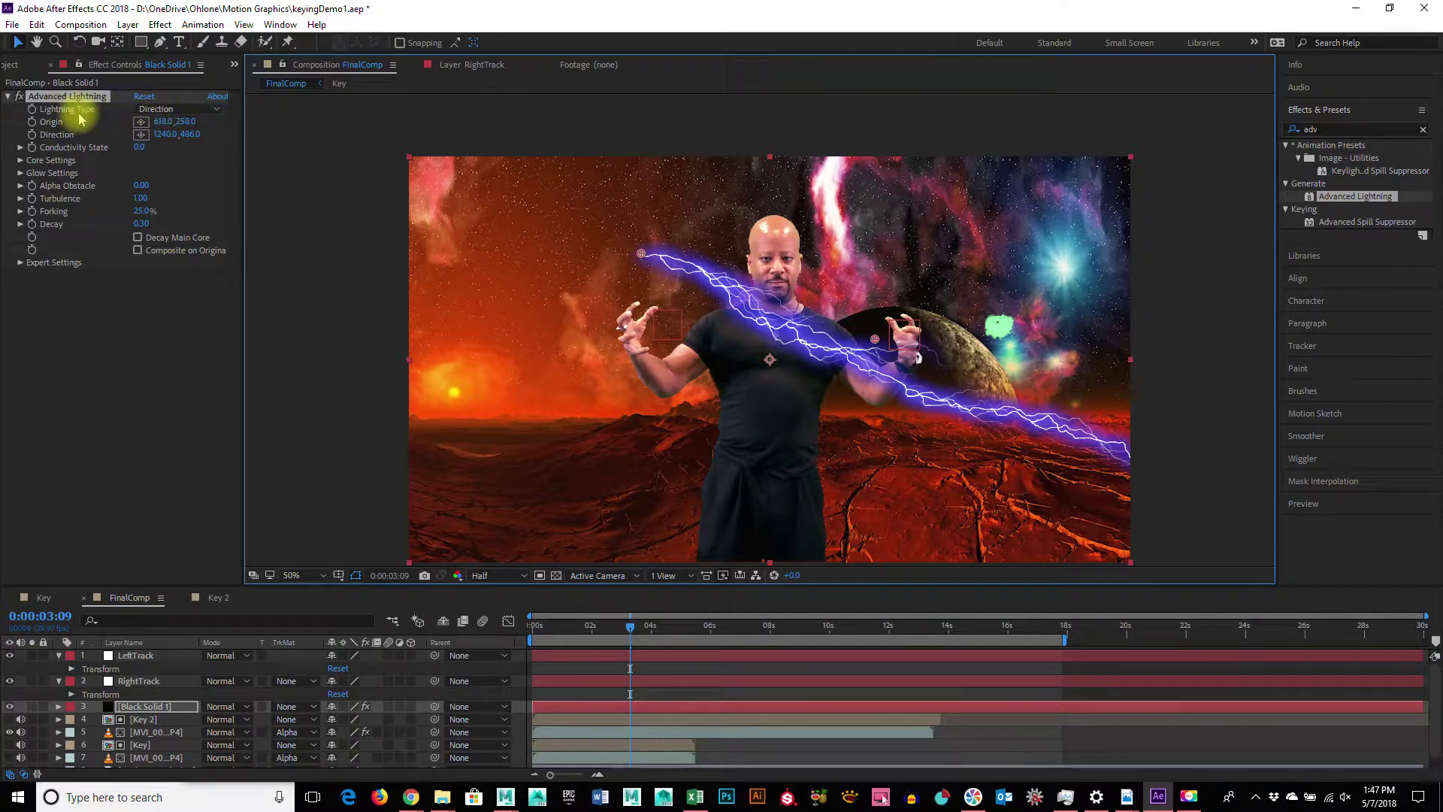
{"action": "left_click", "coordinate": [167, 111]}
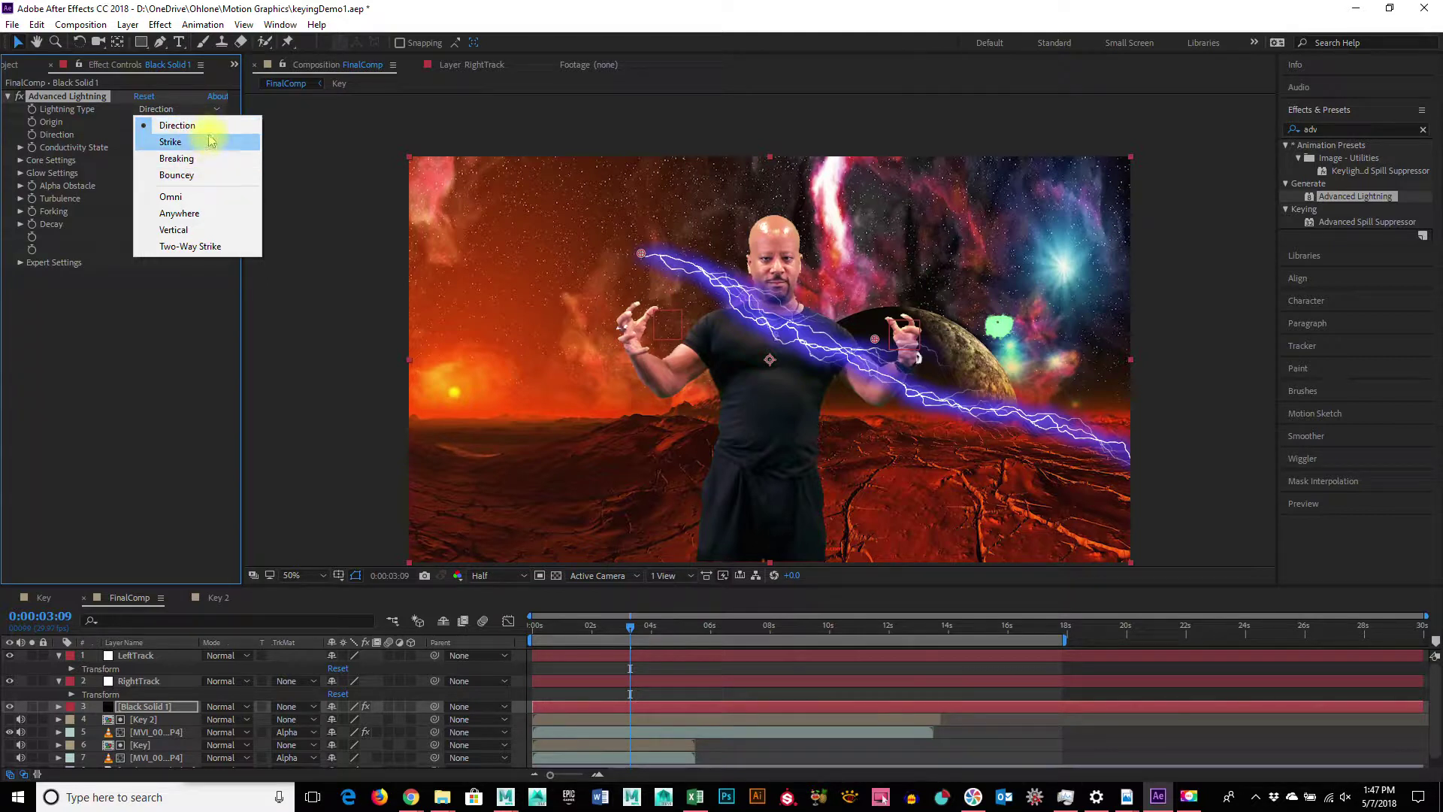
{"action": "left_click", "coordinate": [203, 213]}
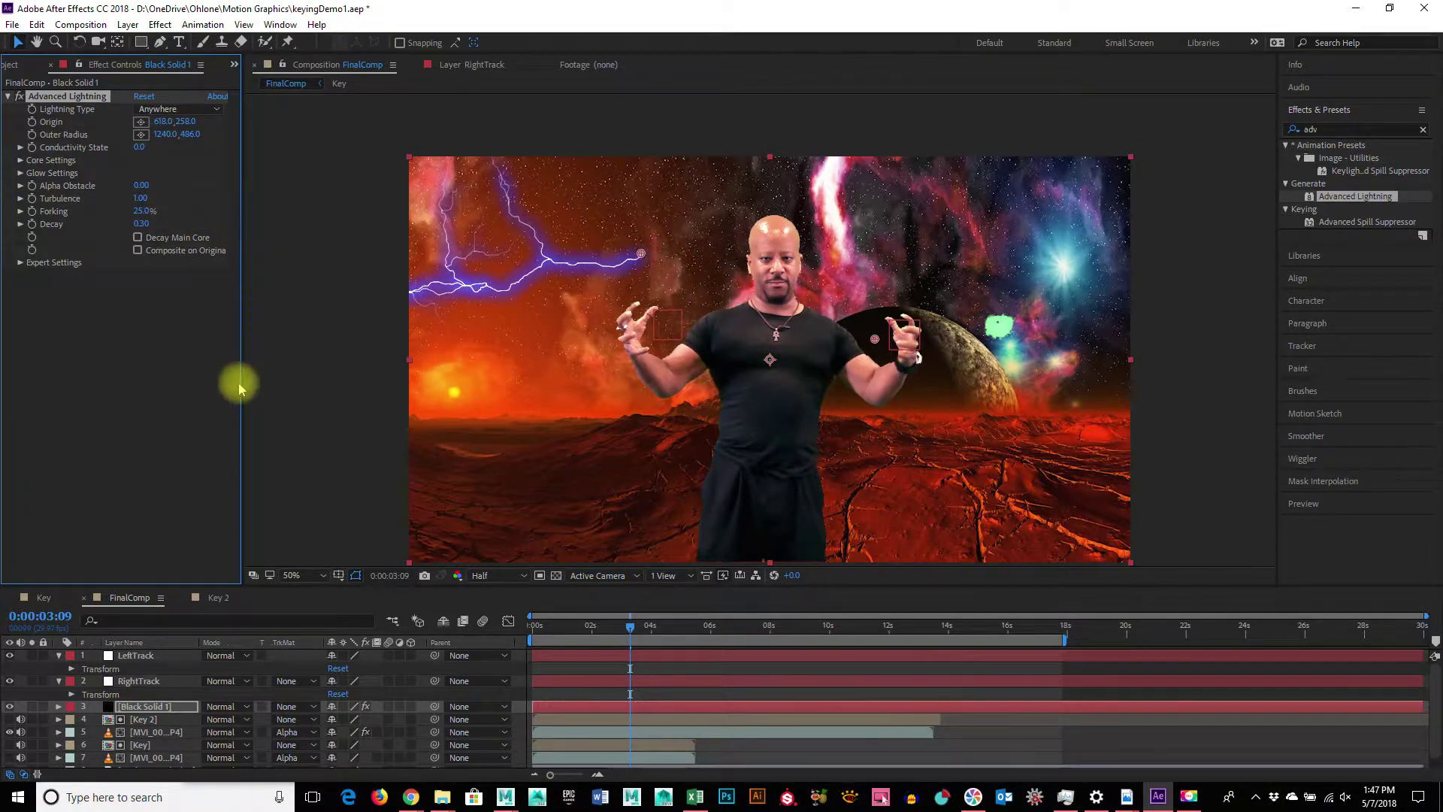
Go to 0:00:03:00 and try the Omni lightning type with the origin on the man's chest at 886, 524.
{"action": "mouse_move", "coordinate": [630, 624]}
{"action": "left_mouse_down"}
{"action": "mouse_move", "coordinate": [604, 623]}
{"action": "mouse_move", "coordinate": [622, 623]}
{"action": "left_mouse_up"}
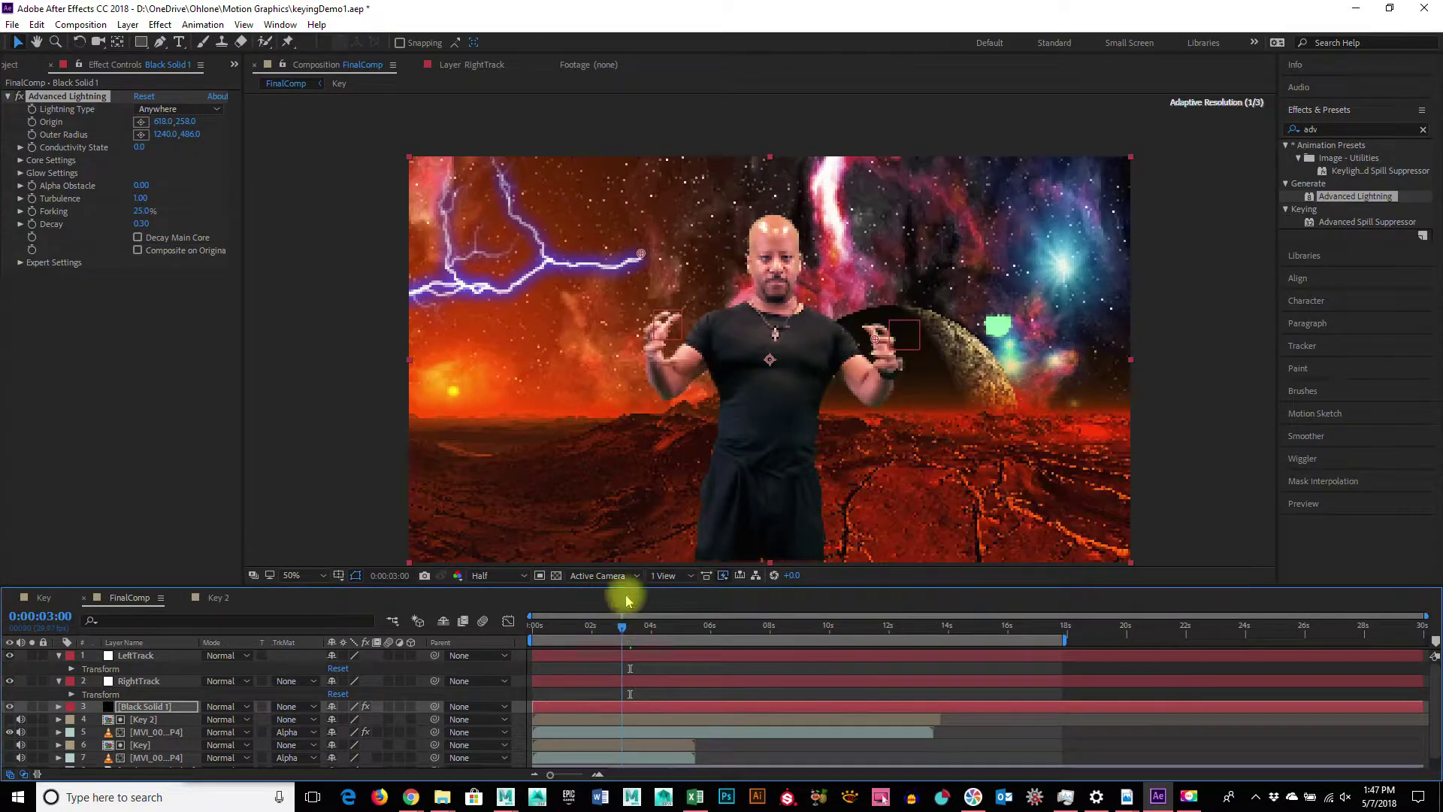
{"action": "left_click_drag", "start_coordinate": [642, 256], "coordinate": [756, 358]}
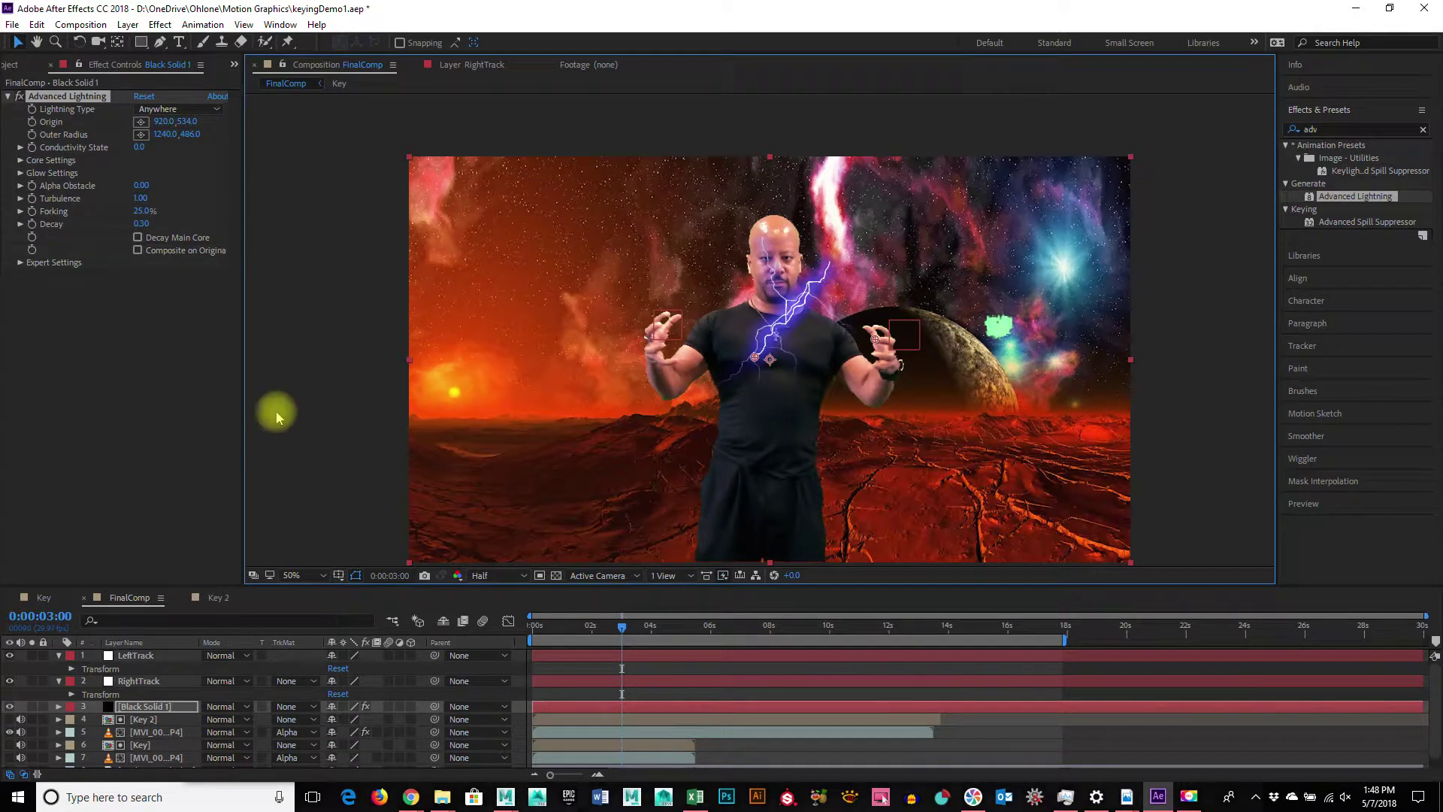
{"action": "left_click", "coordinate": [203, 110]}
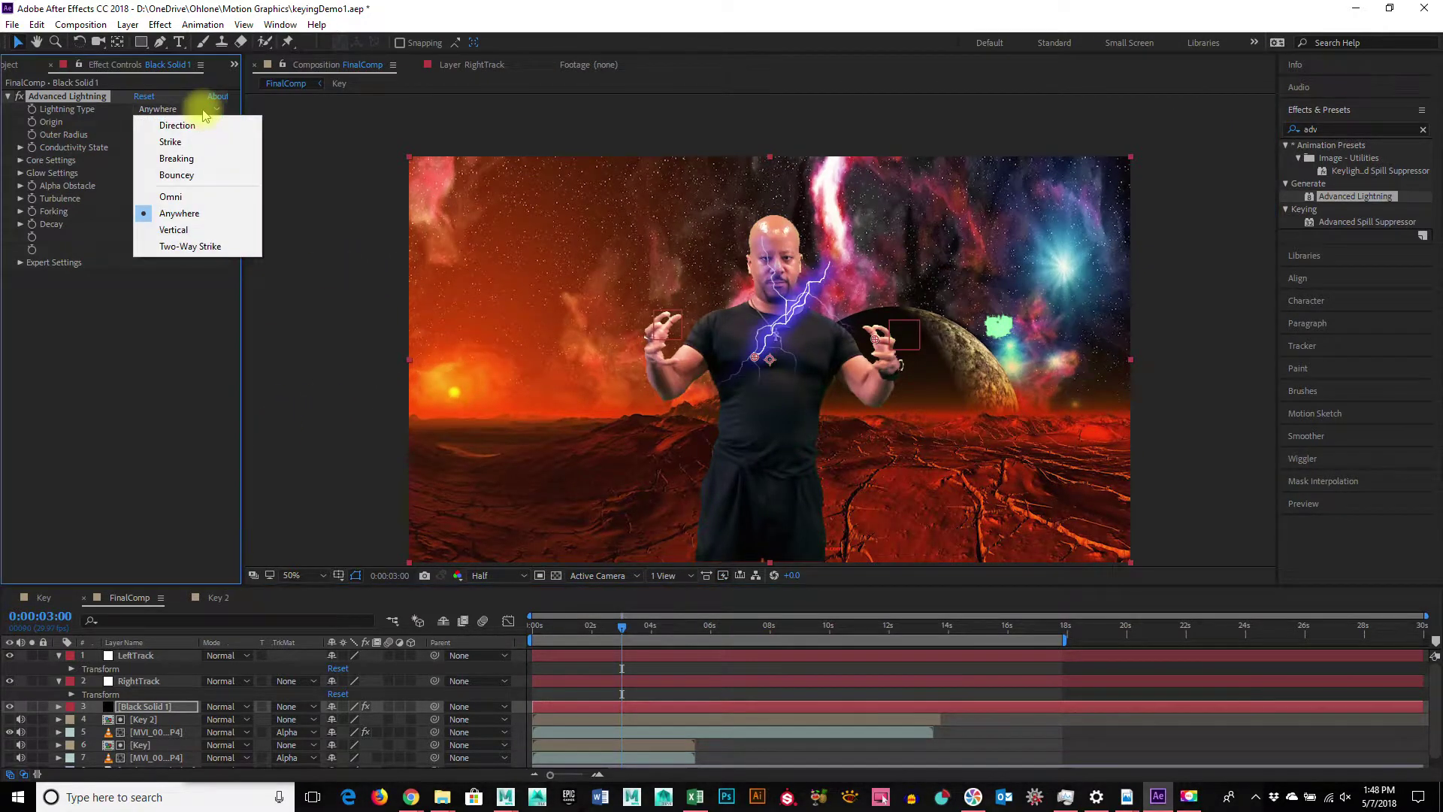
{"action": "left_click", "coordinate": [199, 197]}
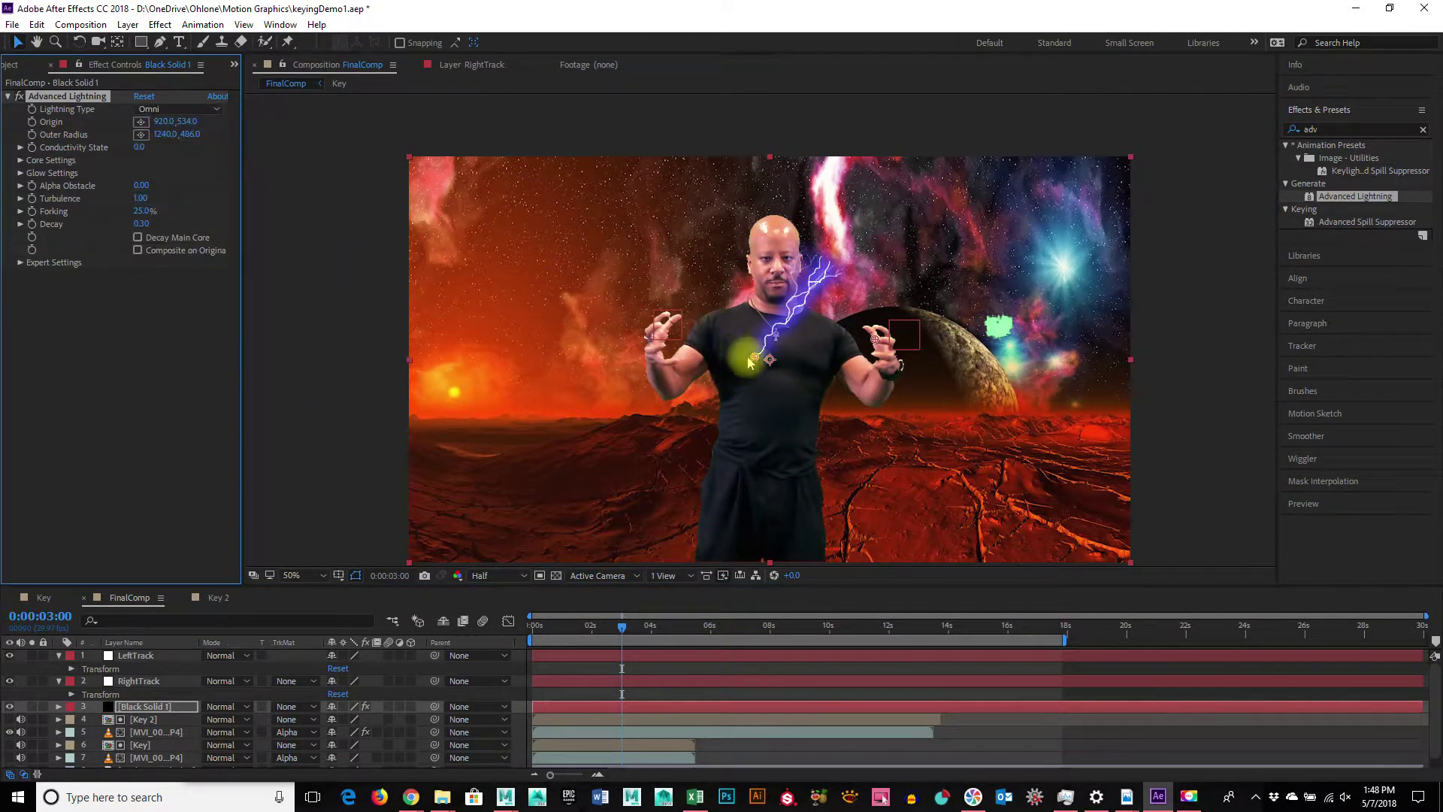
{"action": "mouse_move", "coordinate": [755, 358]}
{"action": "left_mouse_down"}
{"action": "mouse_move", "coordinate": [773, 404]}
{"action": "mouse_move", "coordinate": [683, 363]}
{"action": "mouse_move", "coordinate": [706, 248]}
{"action": "mouse_move", "coordinate": [782, 360]}
{"action": "mouse_move", "coordinate": [653, 248]}
{"action": "mouse_move", "coordinate": [783, 265]}
{"action": "mouse_move", "coordinate": [841, 380]}
{"action": "mouse_move", "coordinate": [680, 300]}
{"action": "mouse_move", "coordinate": [740, 331]}
{"action": "mouse_move", "coordinate": [756, 385]}
{"action": "mouse_move", "coordinate": [741, 358]}
{"action": "left_mouse_up"}
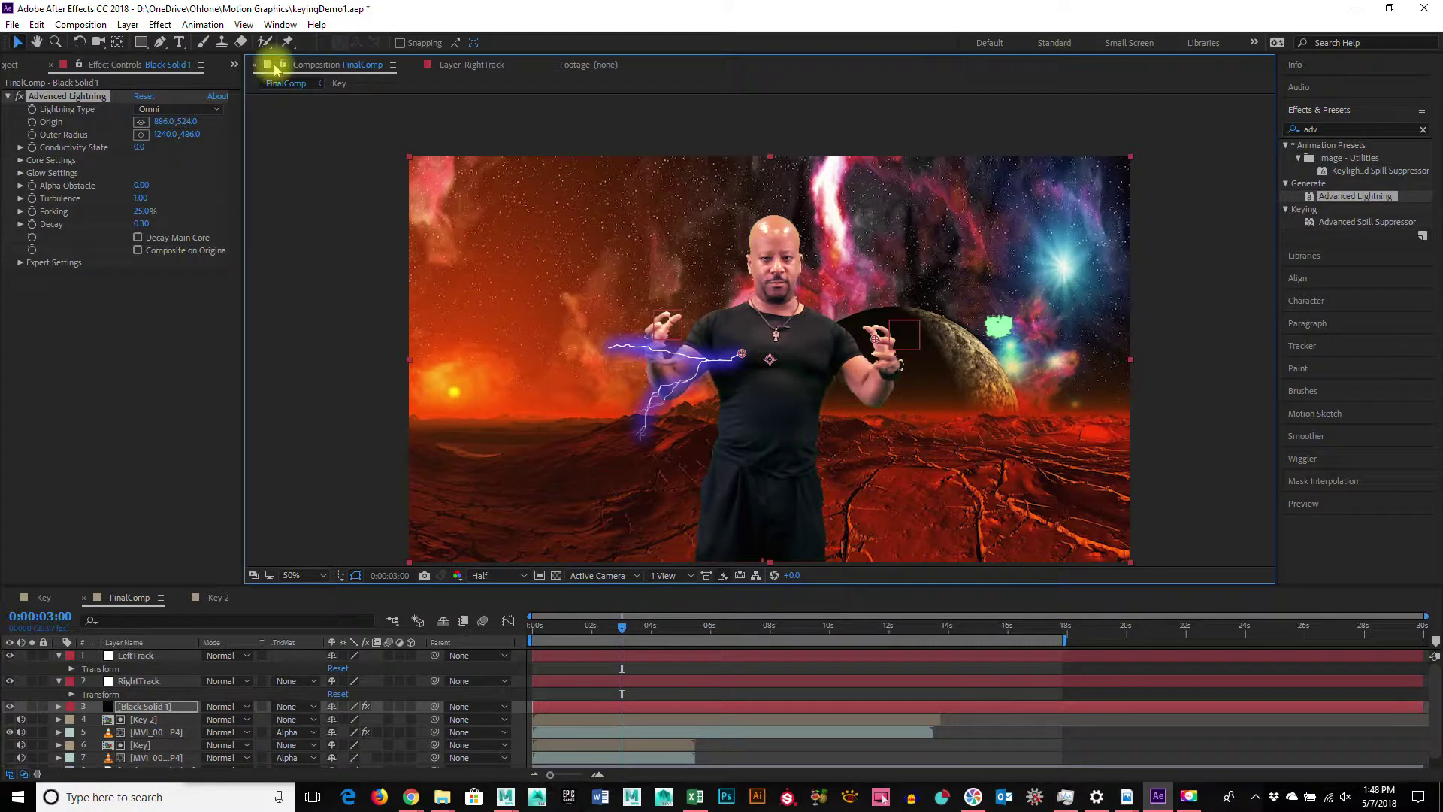
Set the lightning type to Two-Way Strike and stretch it between the hands, with origin 718, 428 and direction 1226, 464.
{"action": "left_click", "coordinate": [172, 111]}
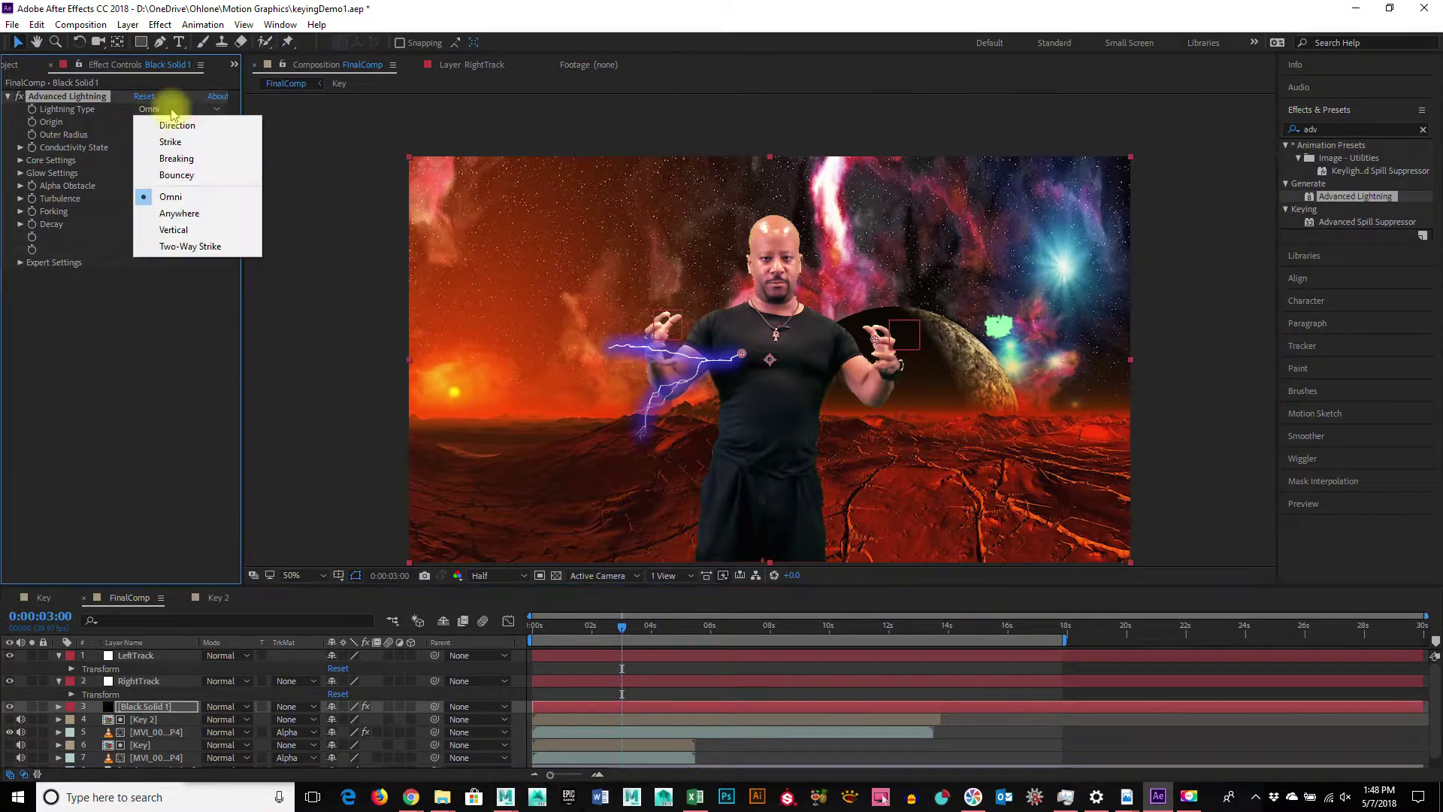
{"action": "left_click", "coordinate": [191, 248]}
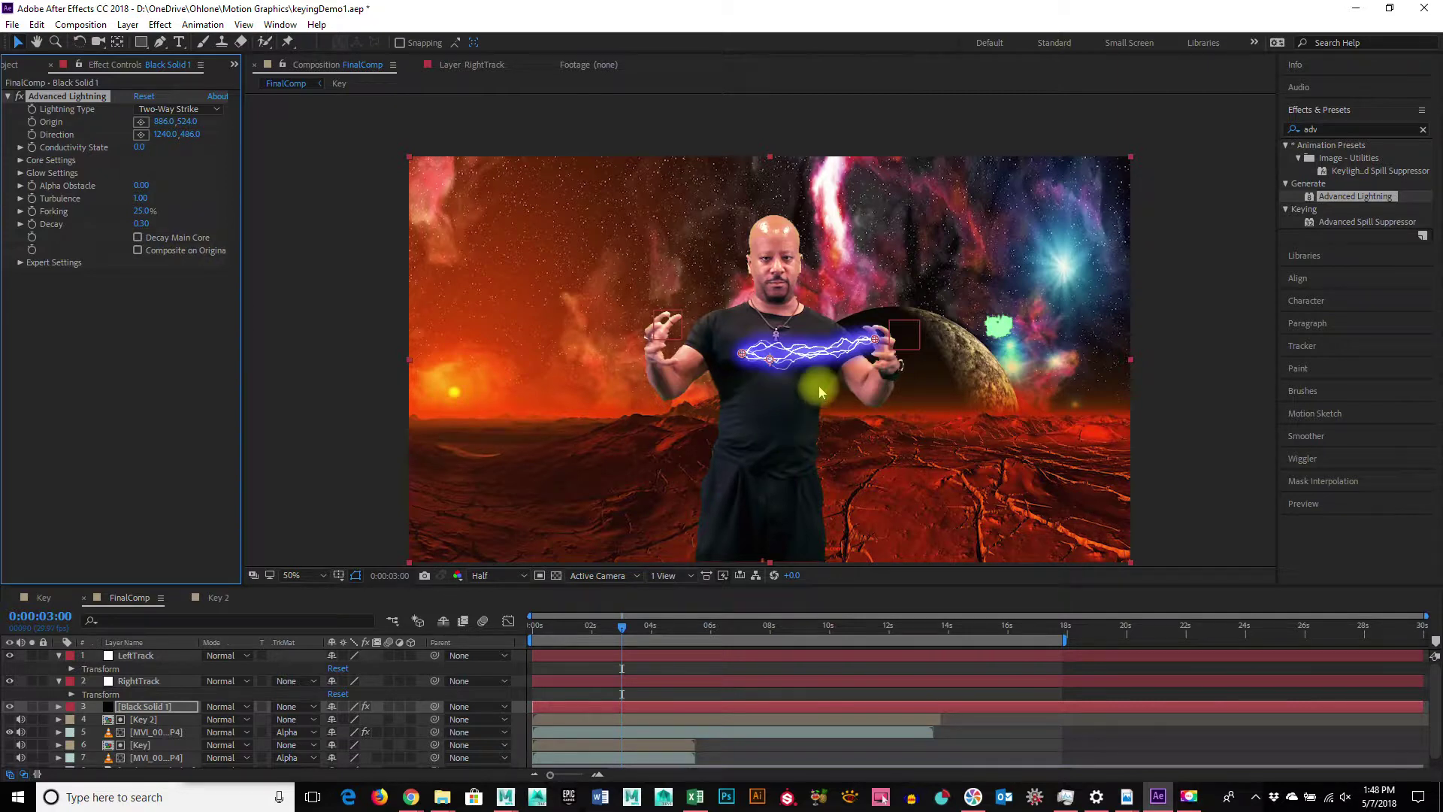
{"action": "left_click_drag", "start_coordinate": [741, 353], "coordinate": [678, 321]}
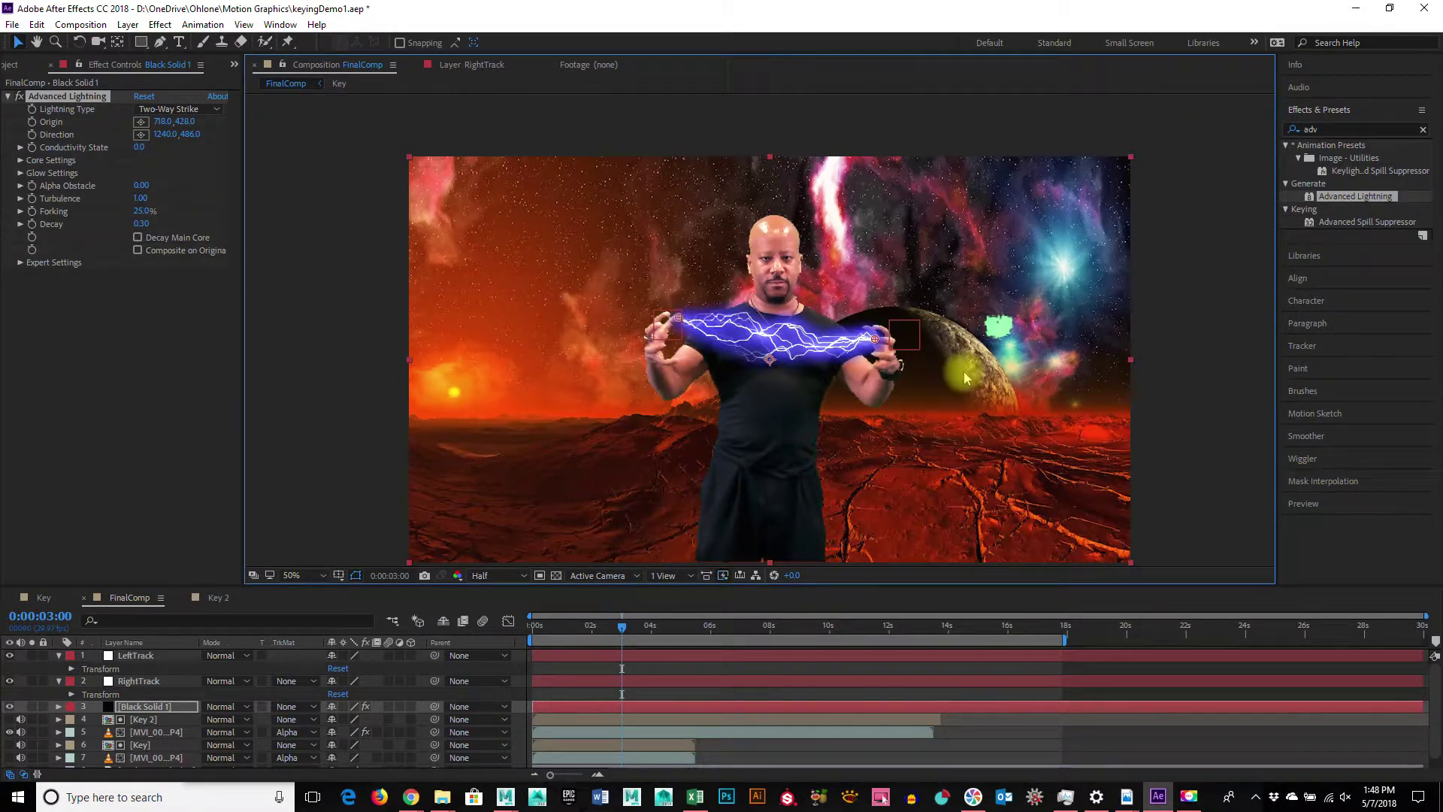
{"action": "left_click_drag", "start_coordinate": [875, 342], "coordinate": [870, 336]}
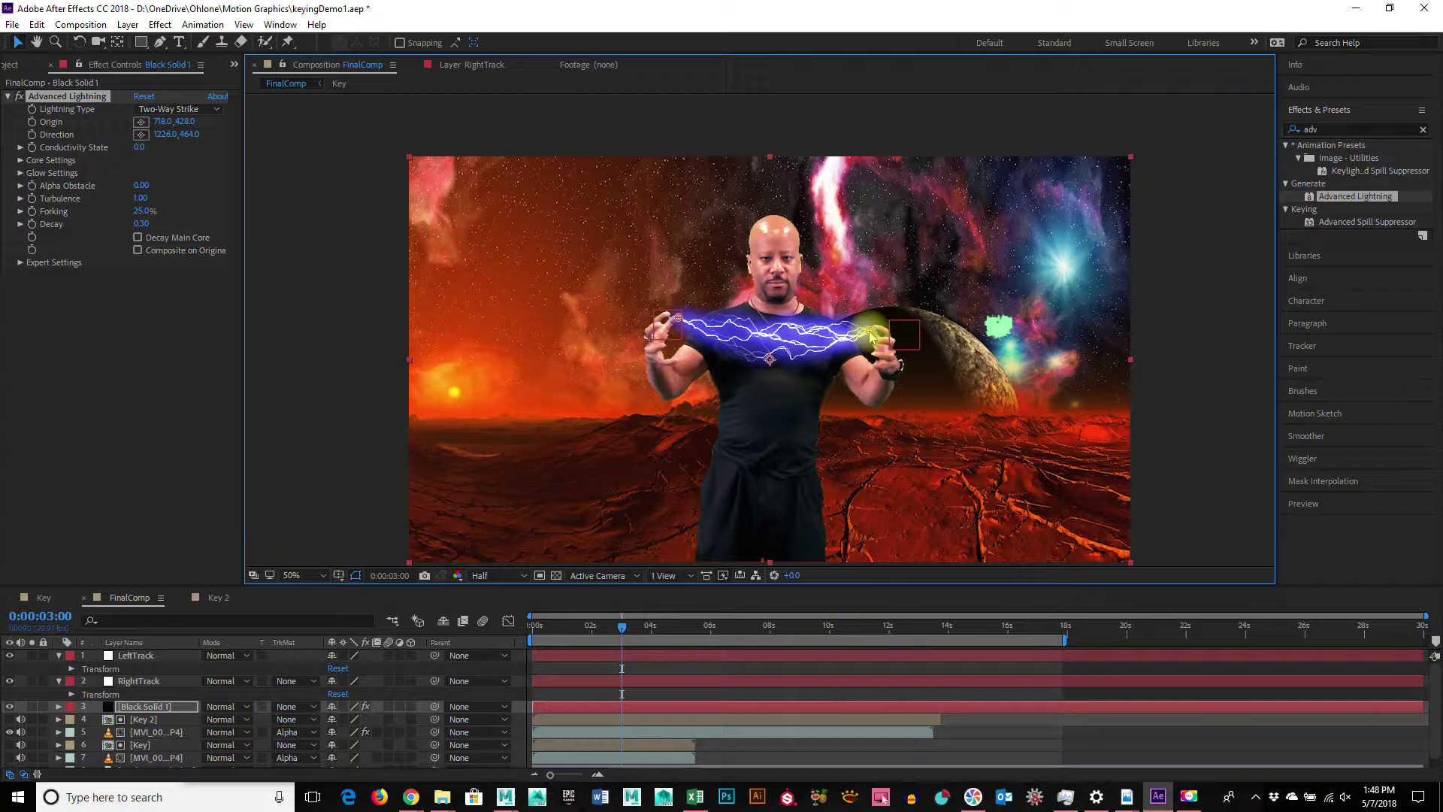
{"action": "mouse_move", "coordinate": [768, 360]}
{"action": "left_mouse_down"}
{"action": "mouse_move", "coordinate": [774, 316]}
{"action": "mouse_move", "coordinate": [770, 355]}
{"action": "left_mouse_up"}
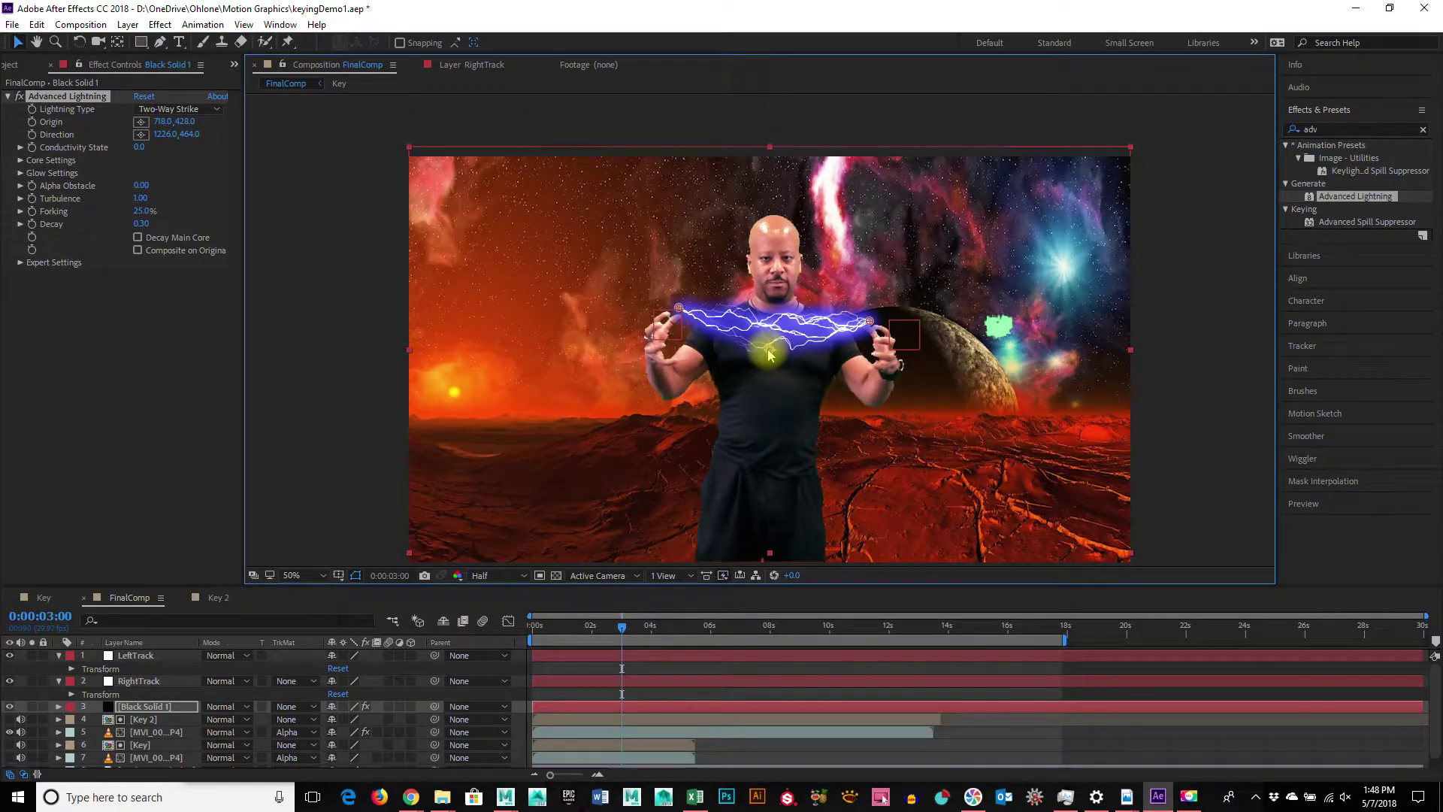
{"action": "key", "text": "ctrl+z"}
Raise the lightning's origin to 722, 219 so it crosses the face, and set the Black Solid 1 layer's blending mode to Add.
{"action": "scroll", "coordinate": [829, 344], "scroll_direction": "up", "scroll_amount": 2}
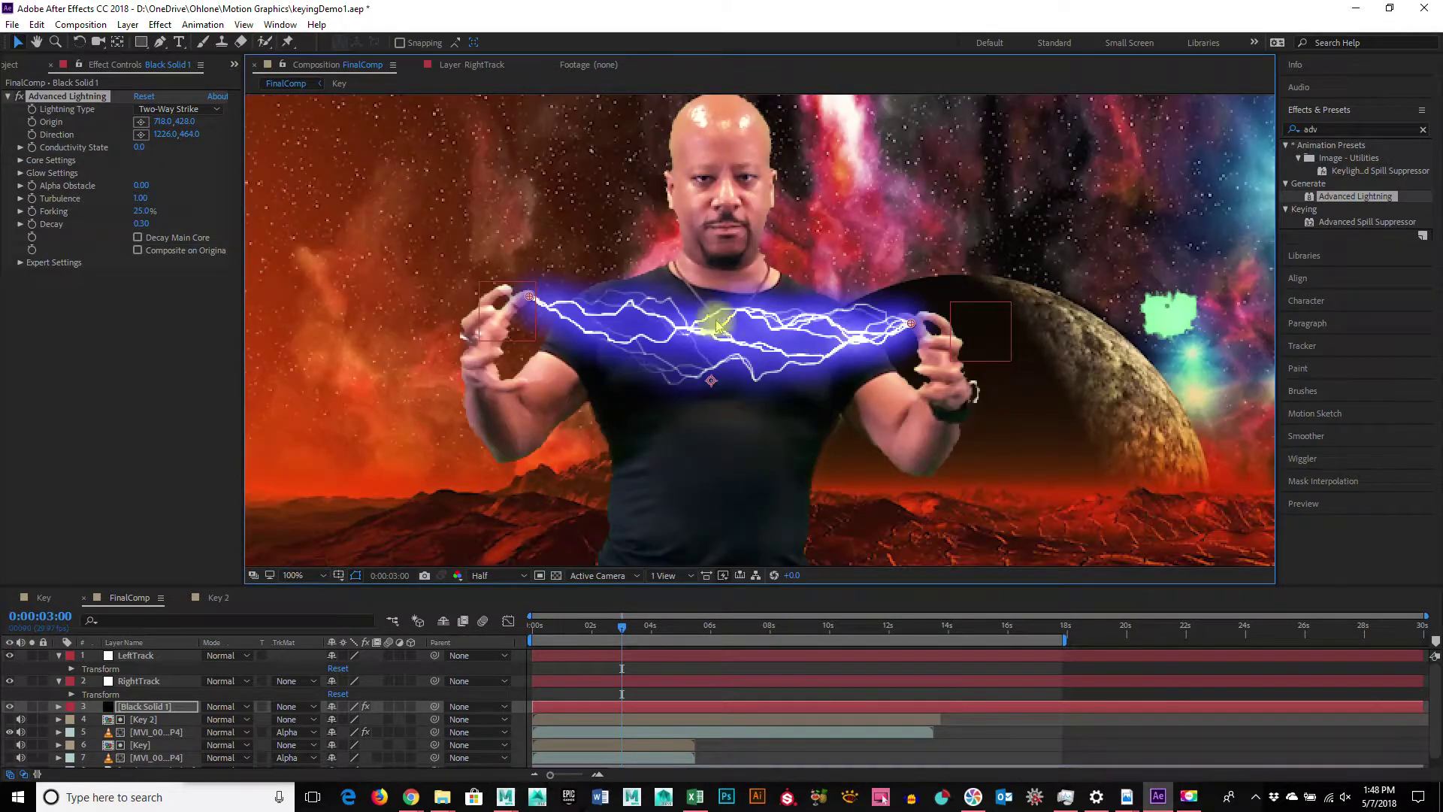
{"action": "left_click_drag", "start_coordinate": [529, 300], "coordinate": [532, 139]}
{"action": "scroll", "coordinate": [779, 190], "scroll_direction": "up", "scroll_amount": 2}
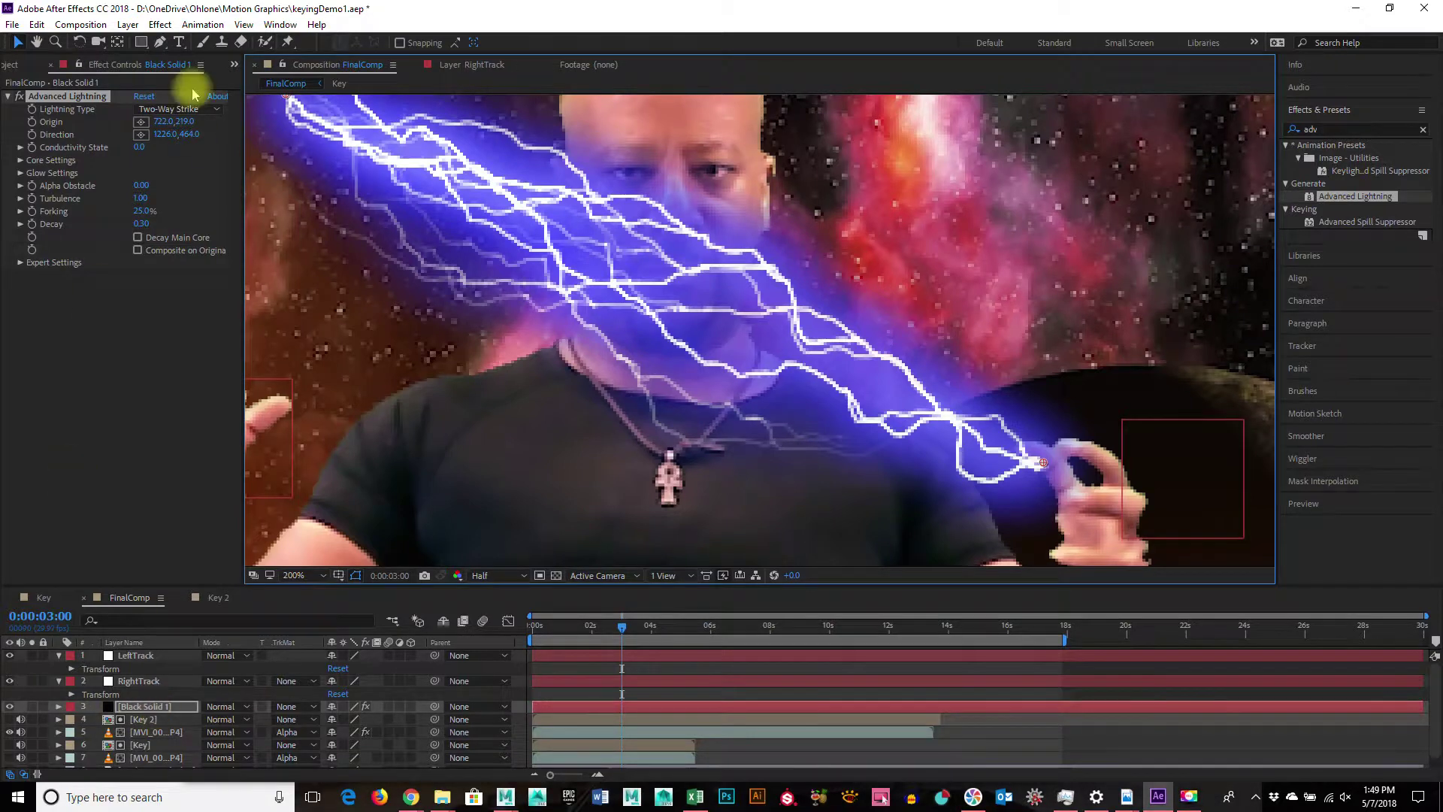
{"action": "left_click", "coordinate": [127, 24]}
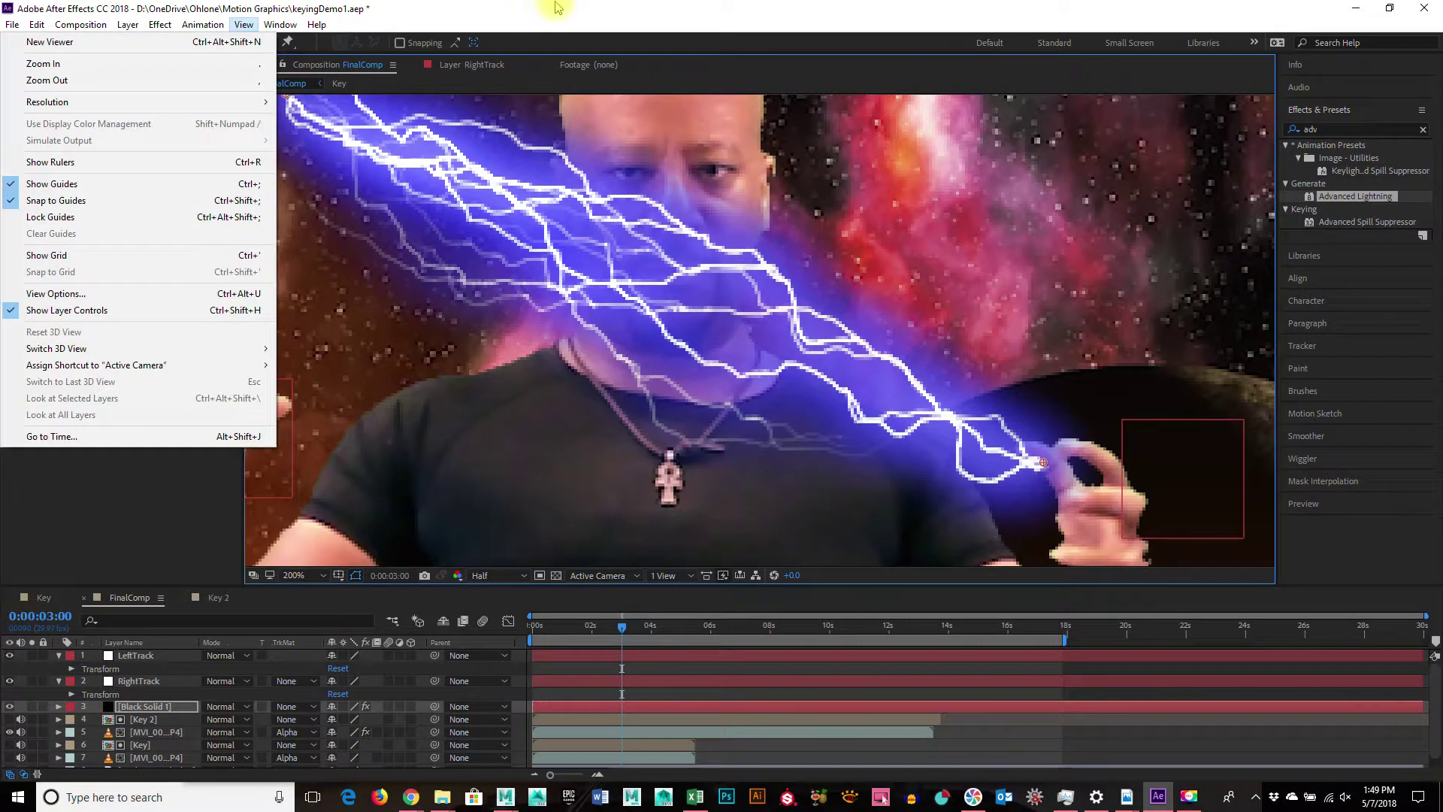
{"action": "left_click", "coordinate": [556, 6]}
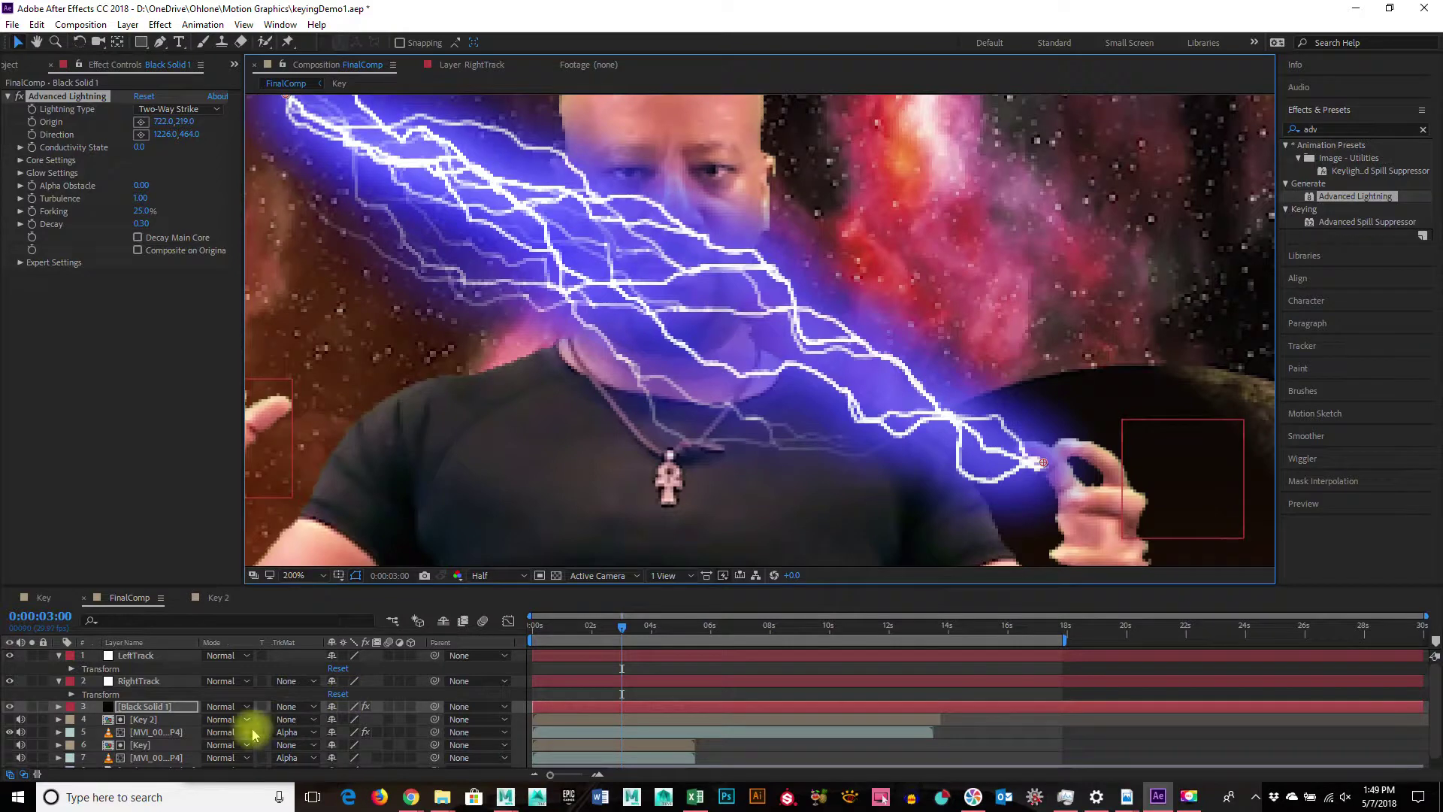
{"action": "left_click", "coordinate": [222, 707]}
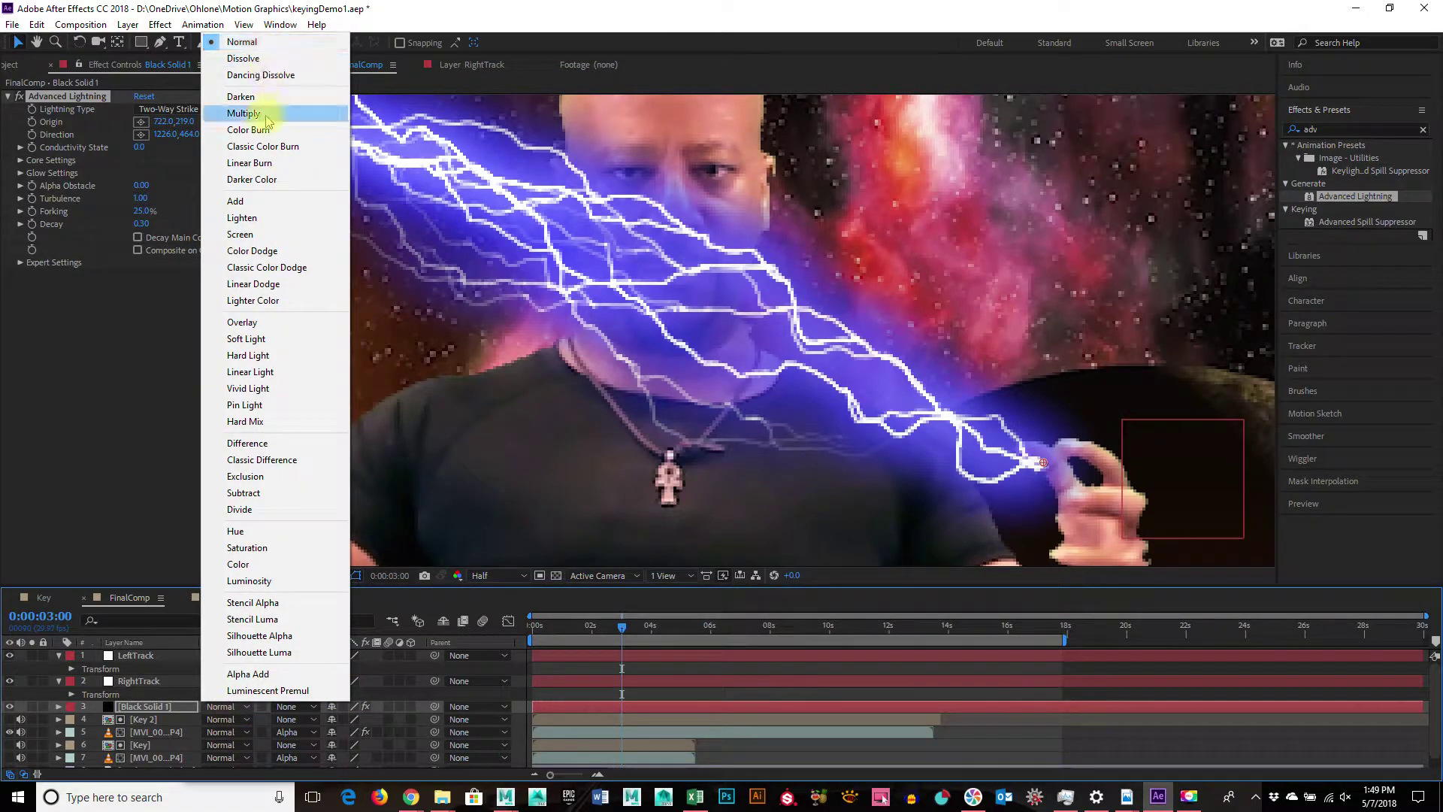
{"action": "left_click", "coordinate": [273, 201]}
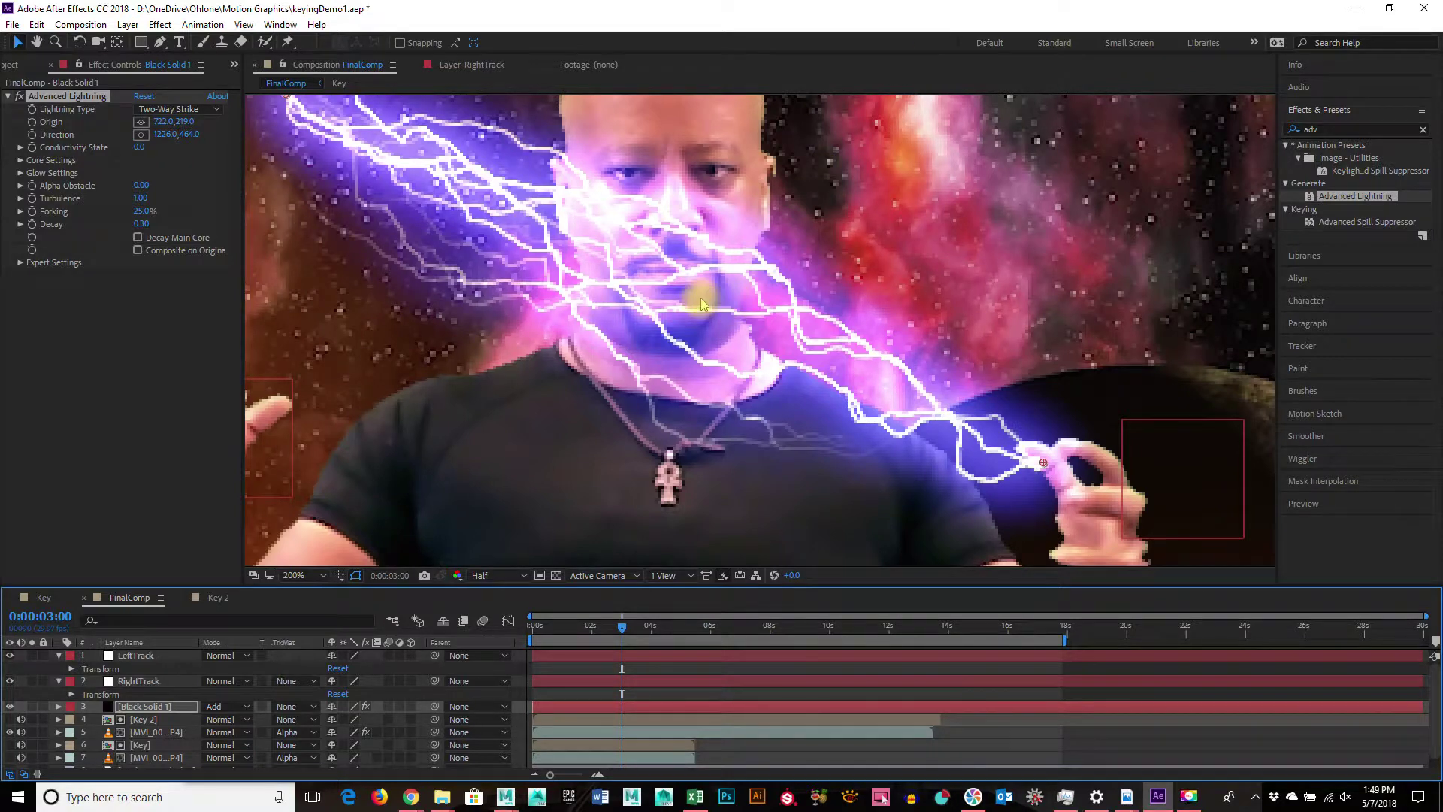
Move the lightning's origin to 779, 168 and compare Black Solid 1 in Normal and Add blending modes.
{"action": "scroll", "coordinate": [706, 297], "scroll_direction": "down", "scroll_amount": 2}
{"action": "left_click_drag", "start_coordinate": [491, 198], "coordinate": [537, 158]}
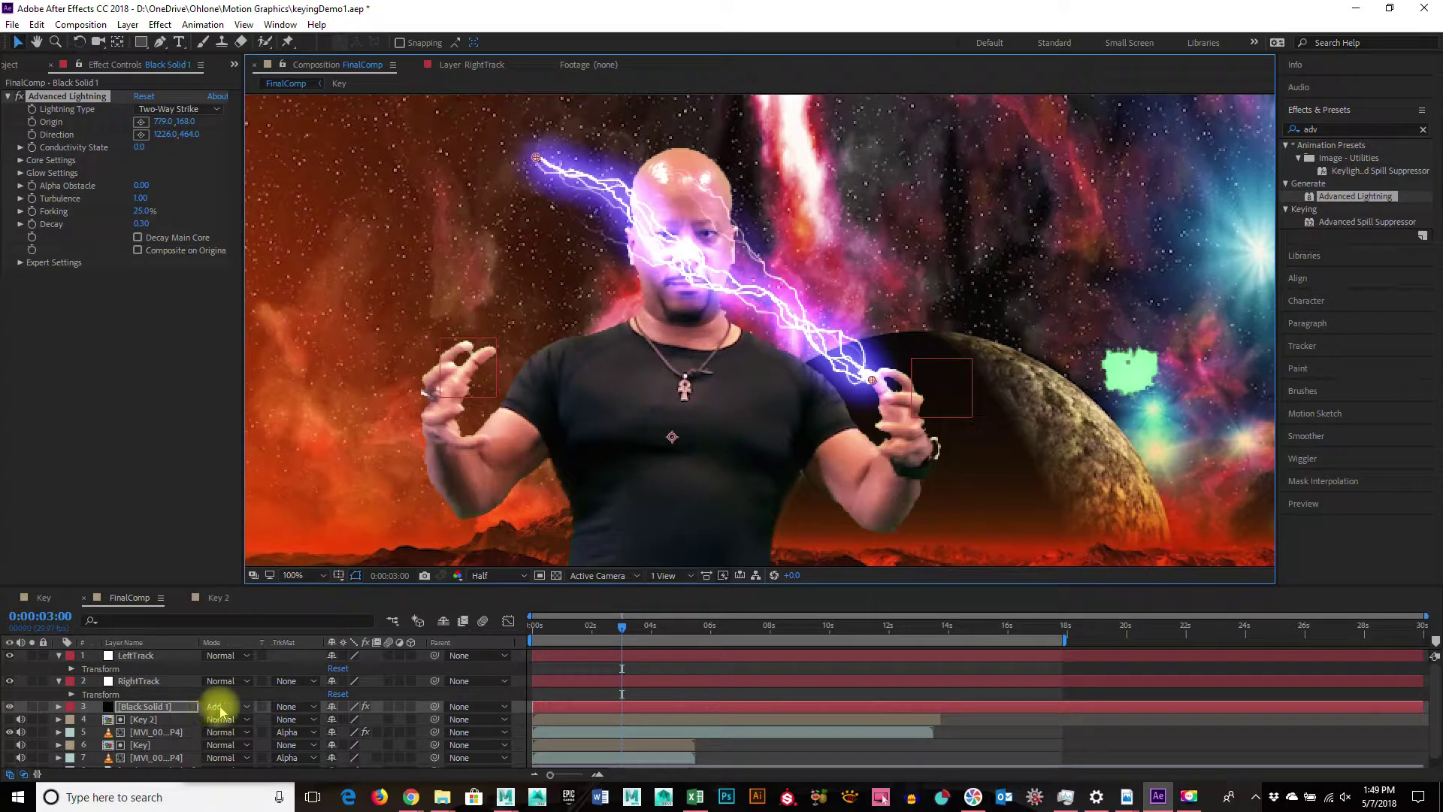
{"action": "left_click", "coordinate": [219, 708]}
{"action": "left_click", "coordinate": [283, 42]}
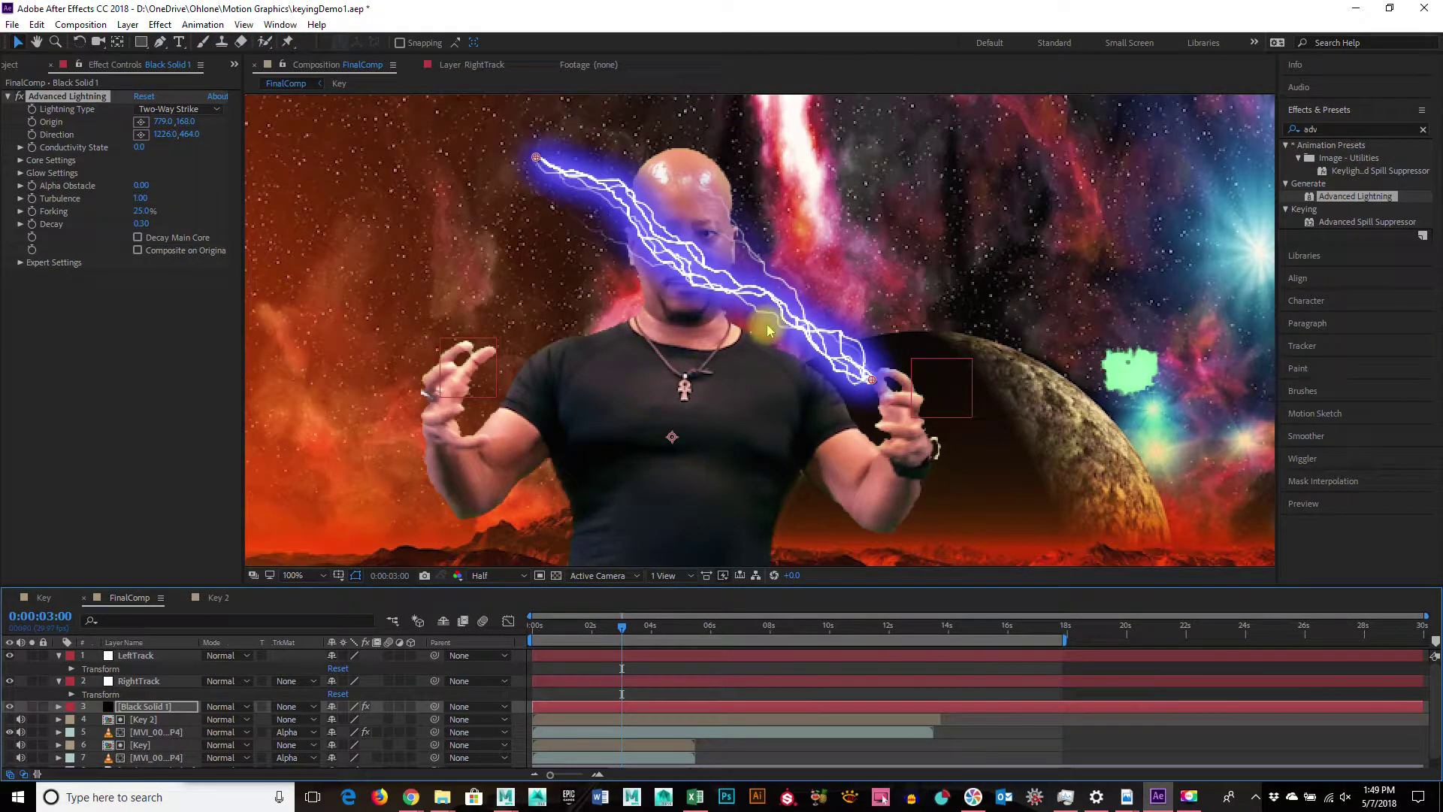
{"action": "left_click", "coordinate": [240, 707]}
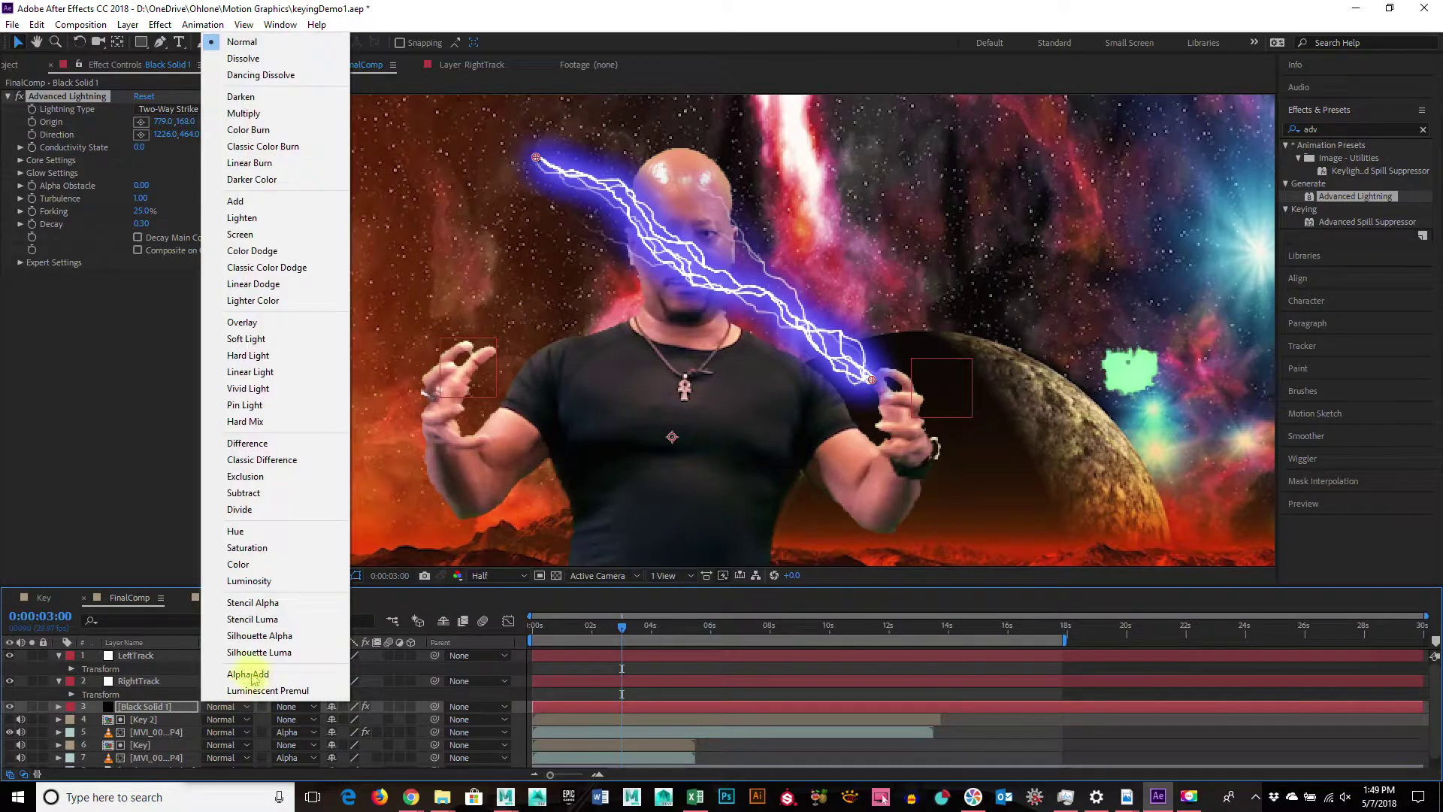
{"action": "left_click", "coordinate": [240, 202]}
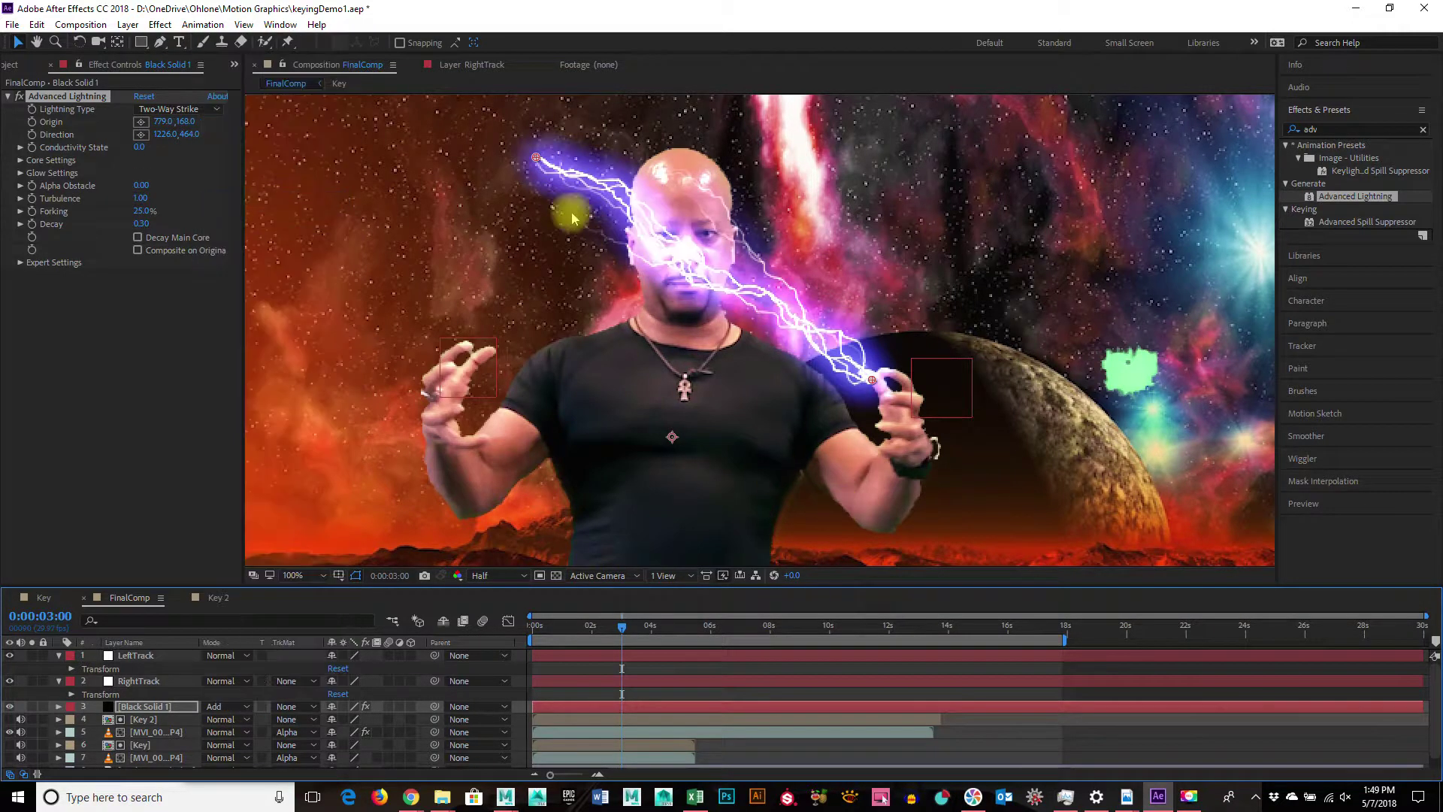
Bring the lightning back between the hands, with its origin at 710, 416 and its direction at 1214, 464.
{"action": "left_click_drag", "start_coordinate": [533, 158], "coordinate": [489, 346]}
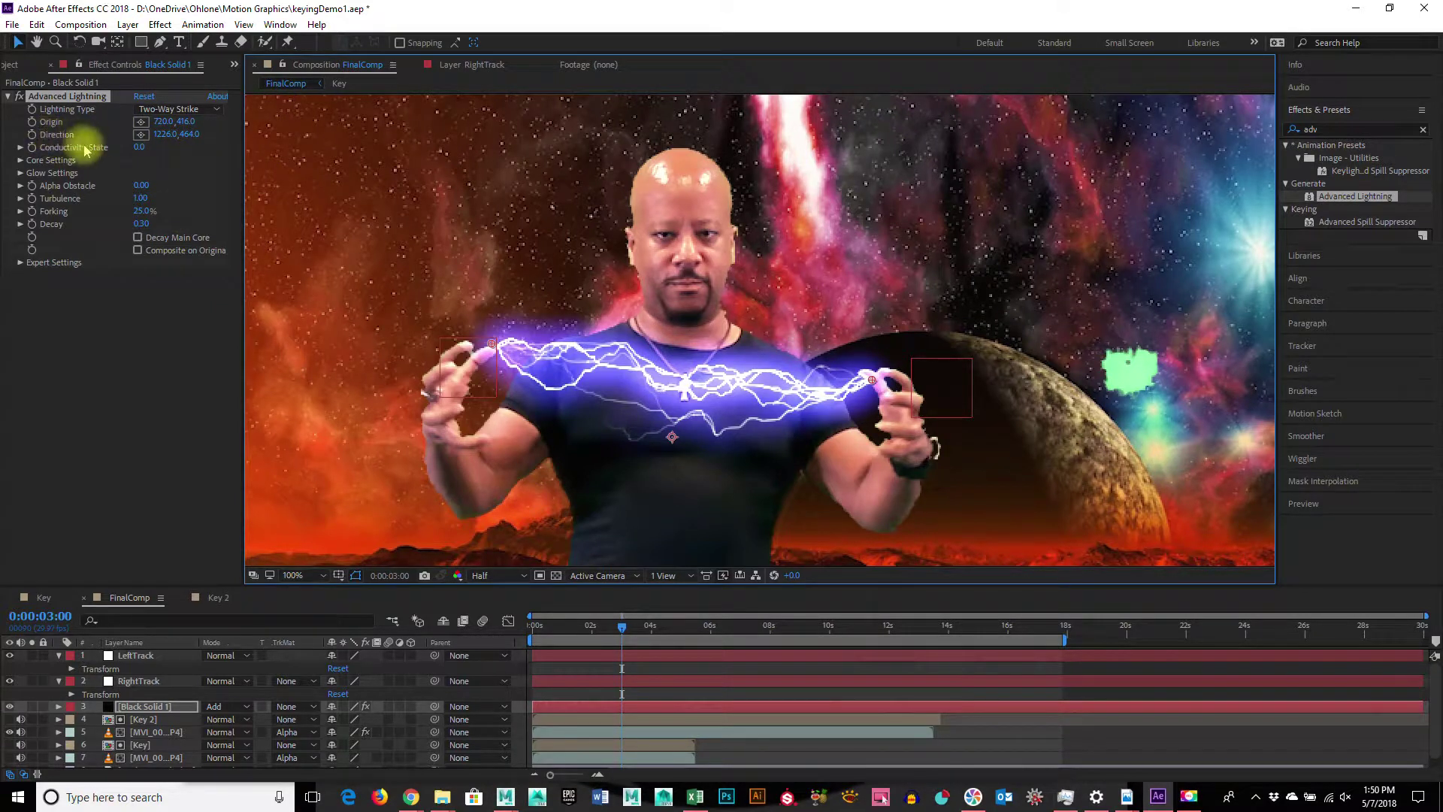
{"action": "mouse_move", "coordinate": [162, 122]}
{"action": "left_mouse_down"}
{"action": "mouse_move", "coordinate": [135, 120]}
{"action": "mouse_move", "coordinate": [183, 120]}
{"action": "mouse_move", "coordinate": [145, 120]}
{"action": "mouse_move", "coordinate": [139, 135]}
{"action": "mouse_move", "coordinate": [155, 129]}
{"action": "mouse_move", "coordinate": [162, 148]}
{"action": "left_mouse_up"}
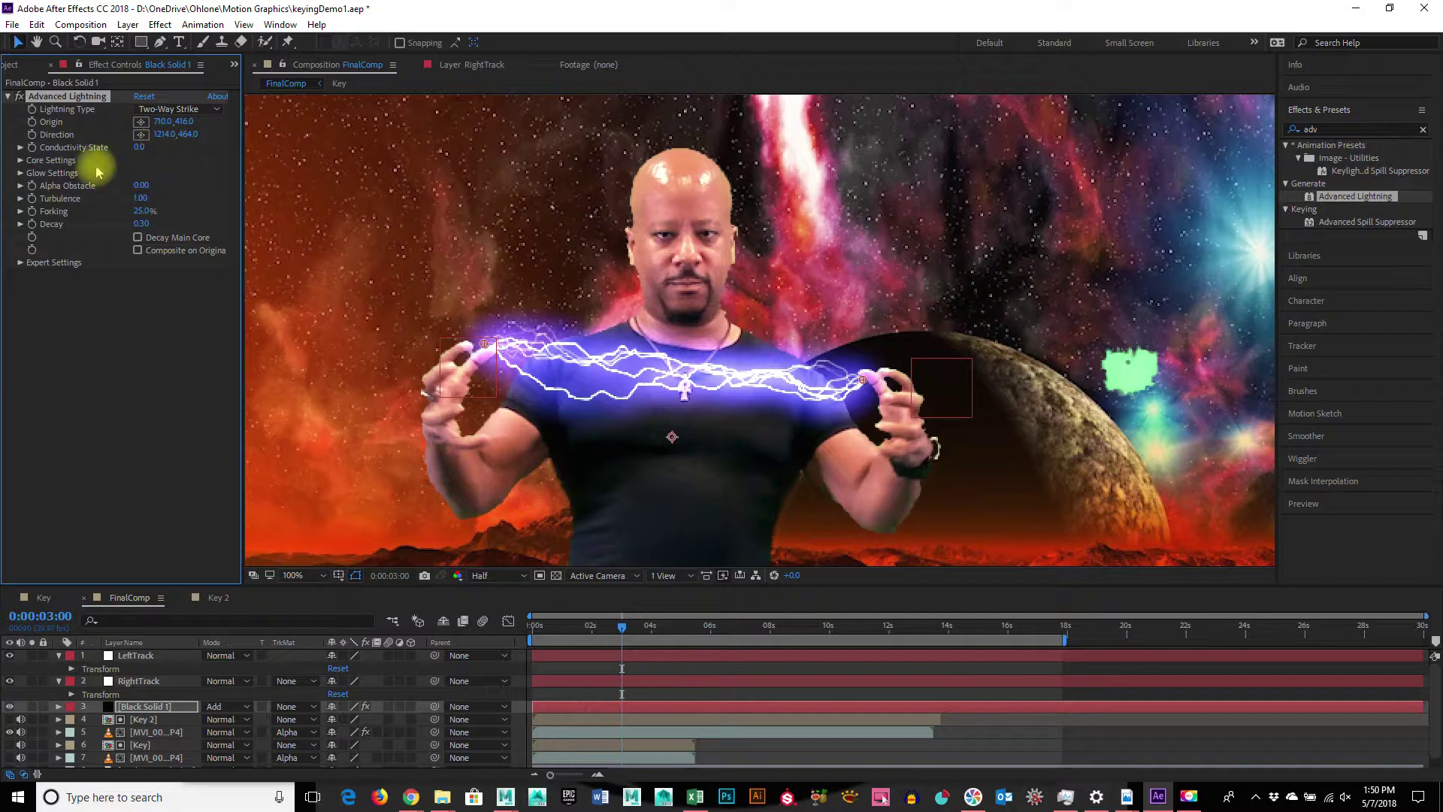
Try other Conductivity State and Alpha Obstacle values on the lightning, and undo the Alpha Obstacle change.
{"action": "left_click_drag", "start_coordinate": [135, 144], "coordinate": [4, 193]}
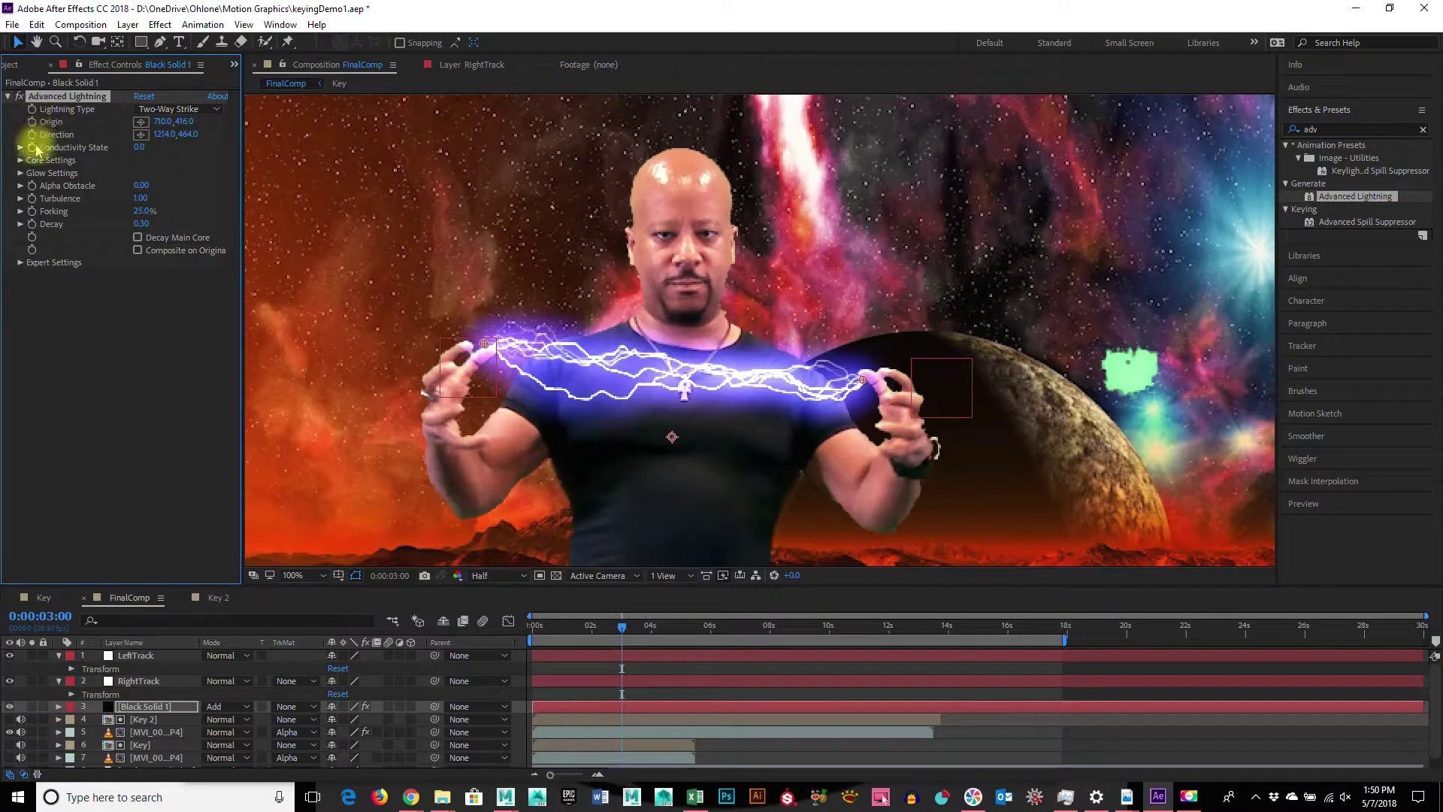
{"action": "left_click_drag", "start_coordinate": [142, 193], "coordinate": [116, 214]}
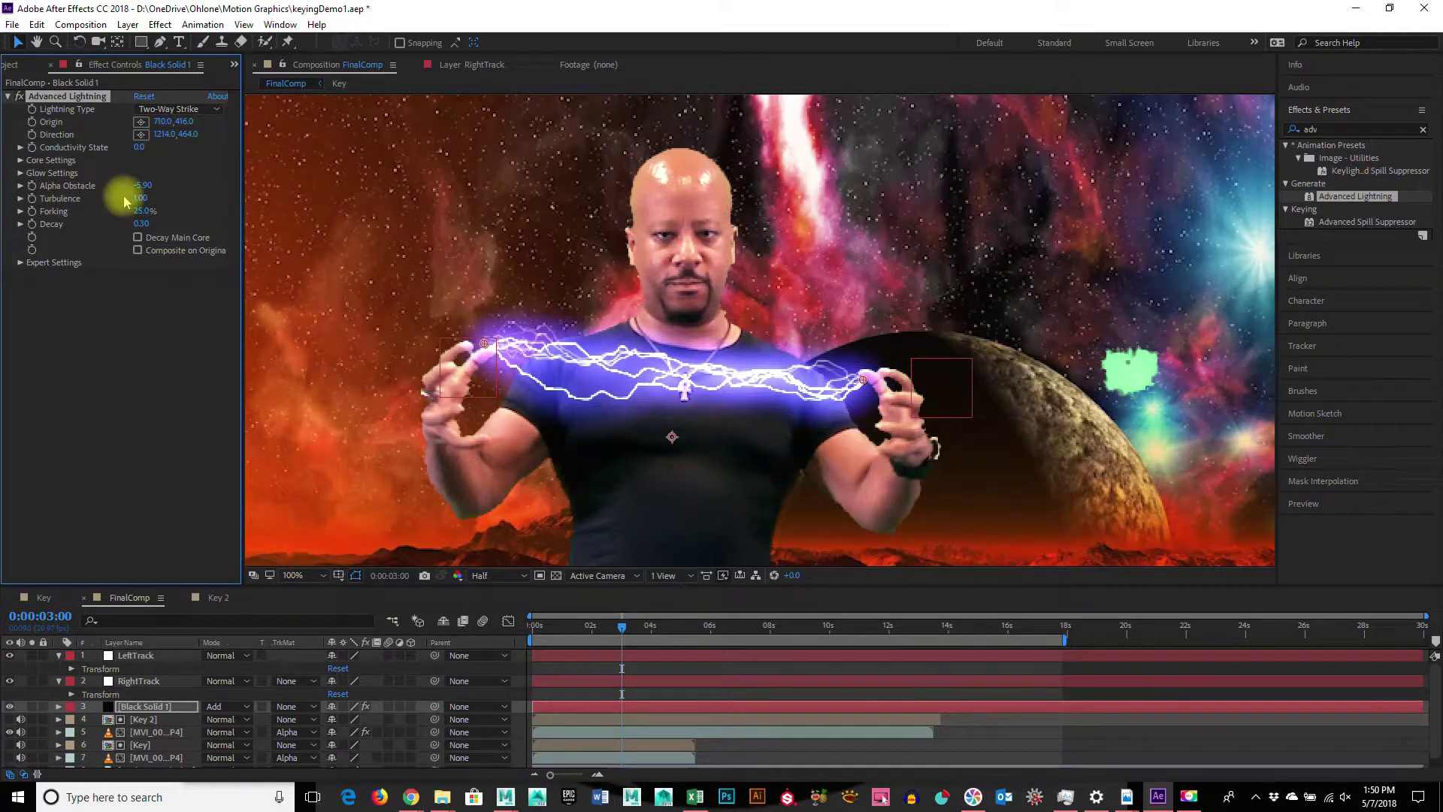
{"action": "key", "text": "ctrl+z"}
Try reducing the lightning's Turbulence to 0.
{"action": "left_click_drag", "start_coordinate": [142, 199], "coordinate": [4, 342]}
{"action": "left_click_drag", "start_coordinate": [119, 200], "coordinate": [4, 230]}
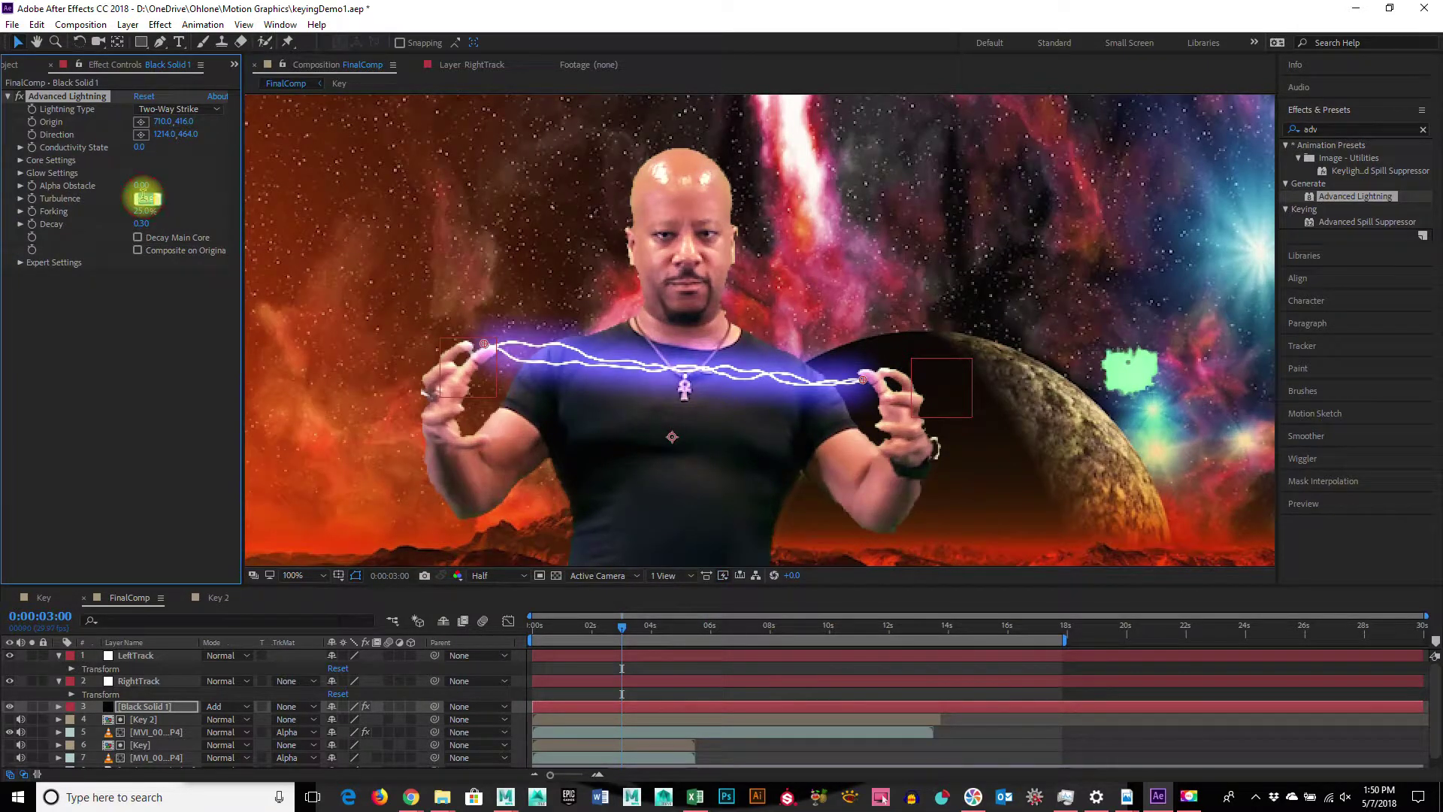
{"action": "type", "text": "0"}
{"action": "key", "text": "Return"}
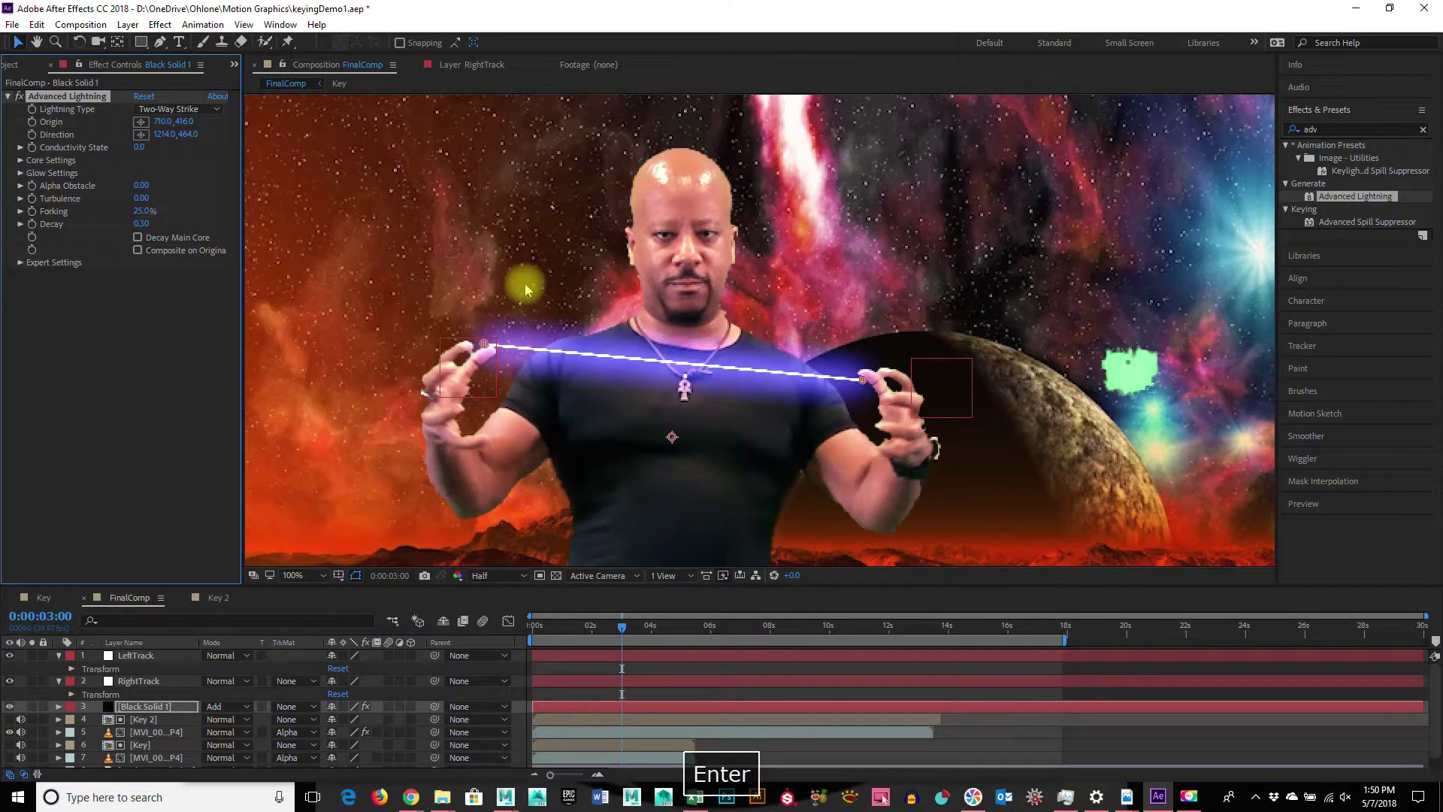
Move the lightning's origin onto the fingertip at 721, 427 and set Turbulence to 1.15.
{"action": "mouse_move", "coordinate": [486, 351]}
{"action": "left_mouse_down"}
{"action": "mouse_move", "coordinate": [587, 105]}
{"action": "mouse_move", "coordinate": [486, 395]}
{"action": "mouse_move", "coordinate": [511, 261]}
{"action": "mouse_move", "coordinate": [493, 377]}
{"action": "mouse_move", "coordinate": [542, 316]}
{"action": "mouse_move", "coordinate": [569, 115]}
{"action": "mouse_move", "coordinate": [759, 241]}
{"action": "mouse_move", "coordinate": [417, 381]}
{"action": "mouse_move", "coordinate": [885, 463]}
{"action": "mouse_move", "coordinate": [789, 459]}
{"action": "mouse_move", "coordinate": [882, 393]}
{"action": "mouse_move", "coordinate": [357, 511]}
{"action": "mouse_move", "coordinate": [879, 385]}
{"action": "mouse_move", "coordinate": [665, 330]}
{"action": "mouse_move", "coordinate": [492, 360]}
{"action": "left_mouse_up"}
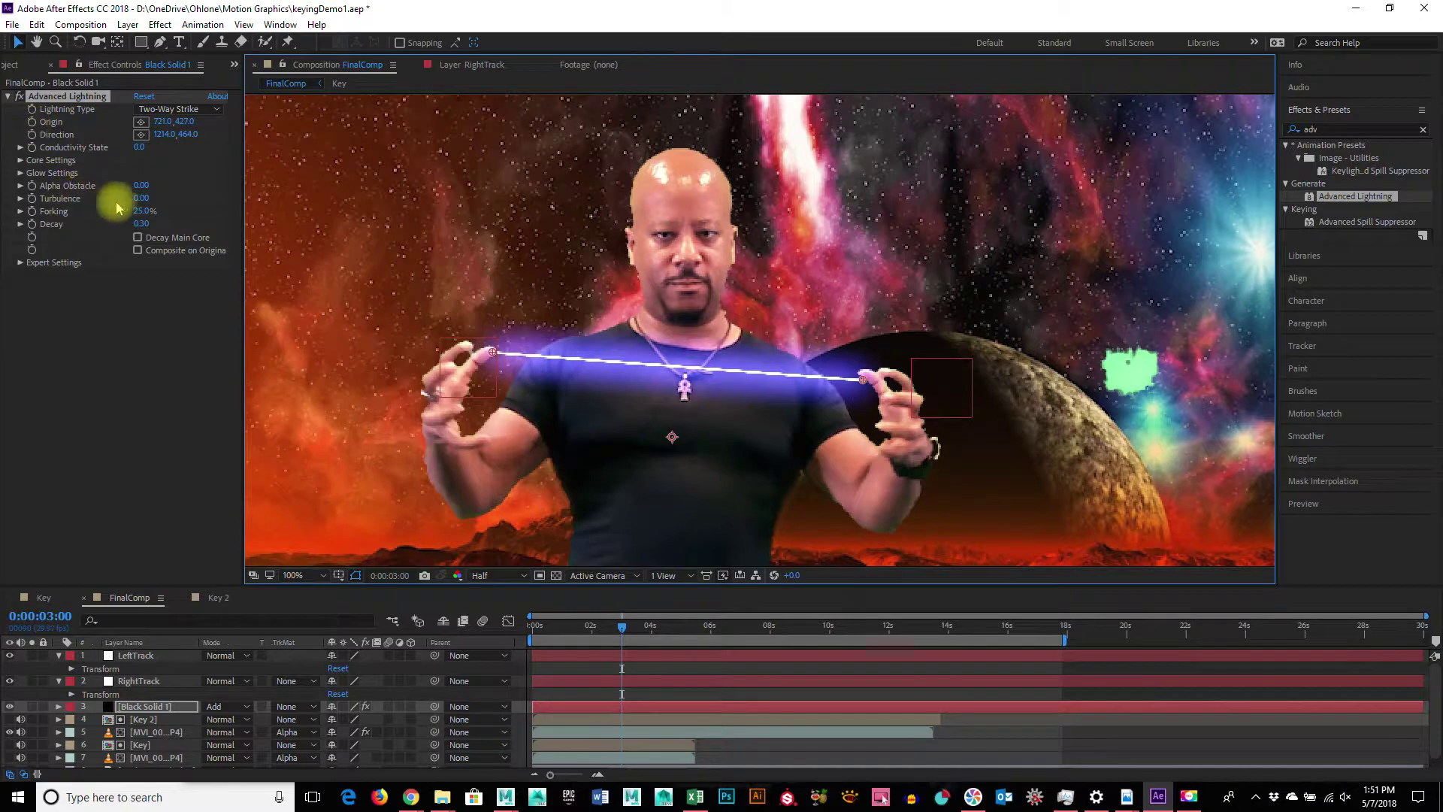
{"action": "left_click_drag", "start_coordinate": [143, 199], "coordinate": [1125, 316]}
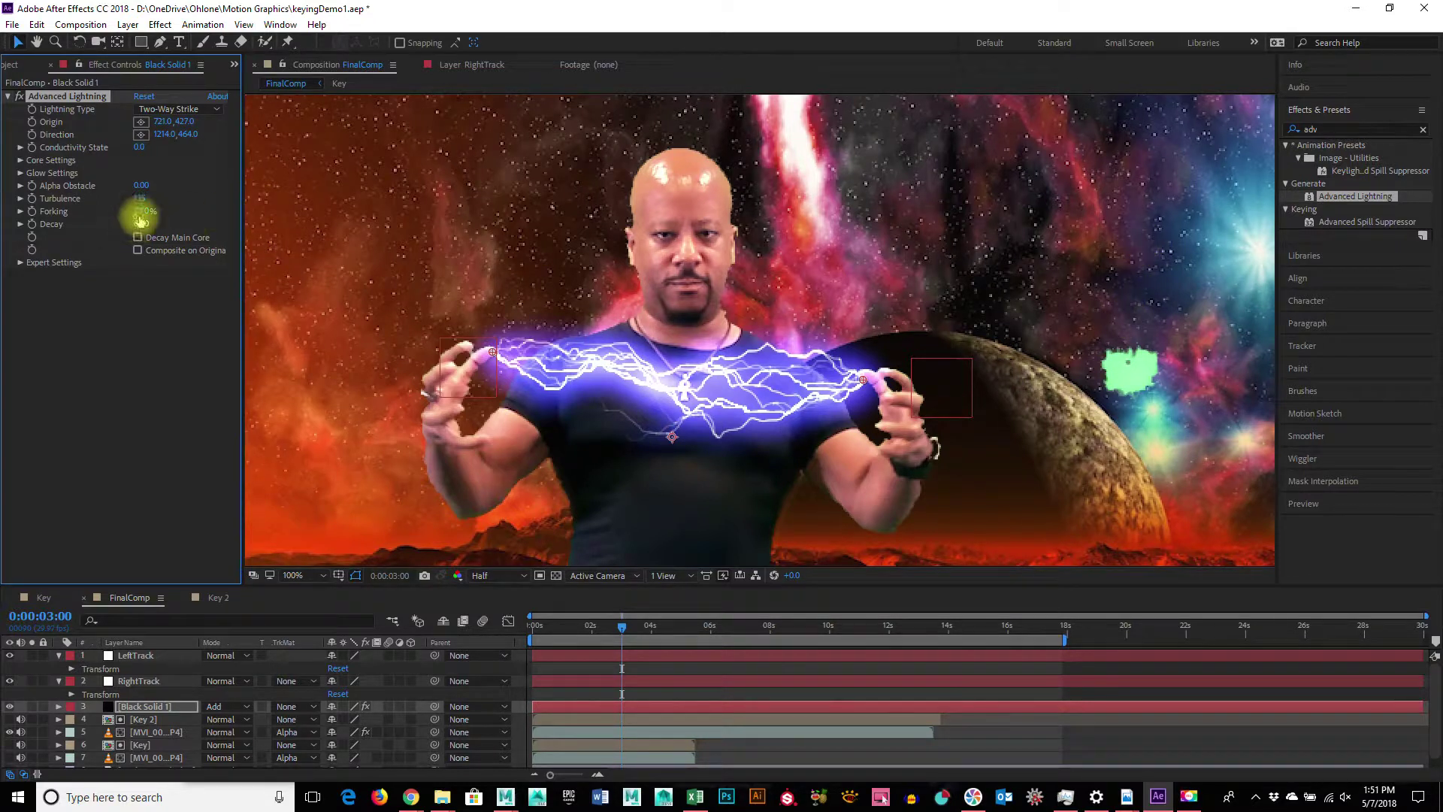
Try Forking up to 100%, settle it at 43%, and set the lightning's Decay to 0.54.
{"action": "mouse_move", "coordinate": [142, 210]}
{"action": "left_mouse_down"}
{"action": "mouse_move", "coordinate": [65, 210]}
{"action": "mouse_move", "coordinate": [116, 215]}
{"action": "mouse_move", "coordinate": [236, 296]}
{"action": "mouse_move", "coordinate": [153, 219]}
{"action": "mouse_move", "coordinate": [112, 220]}
{"action": "mouse_move", "coordinate": [132, 226]}
{"action": "left_mouse_up"}
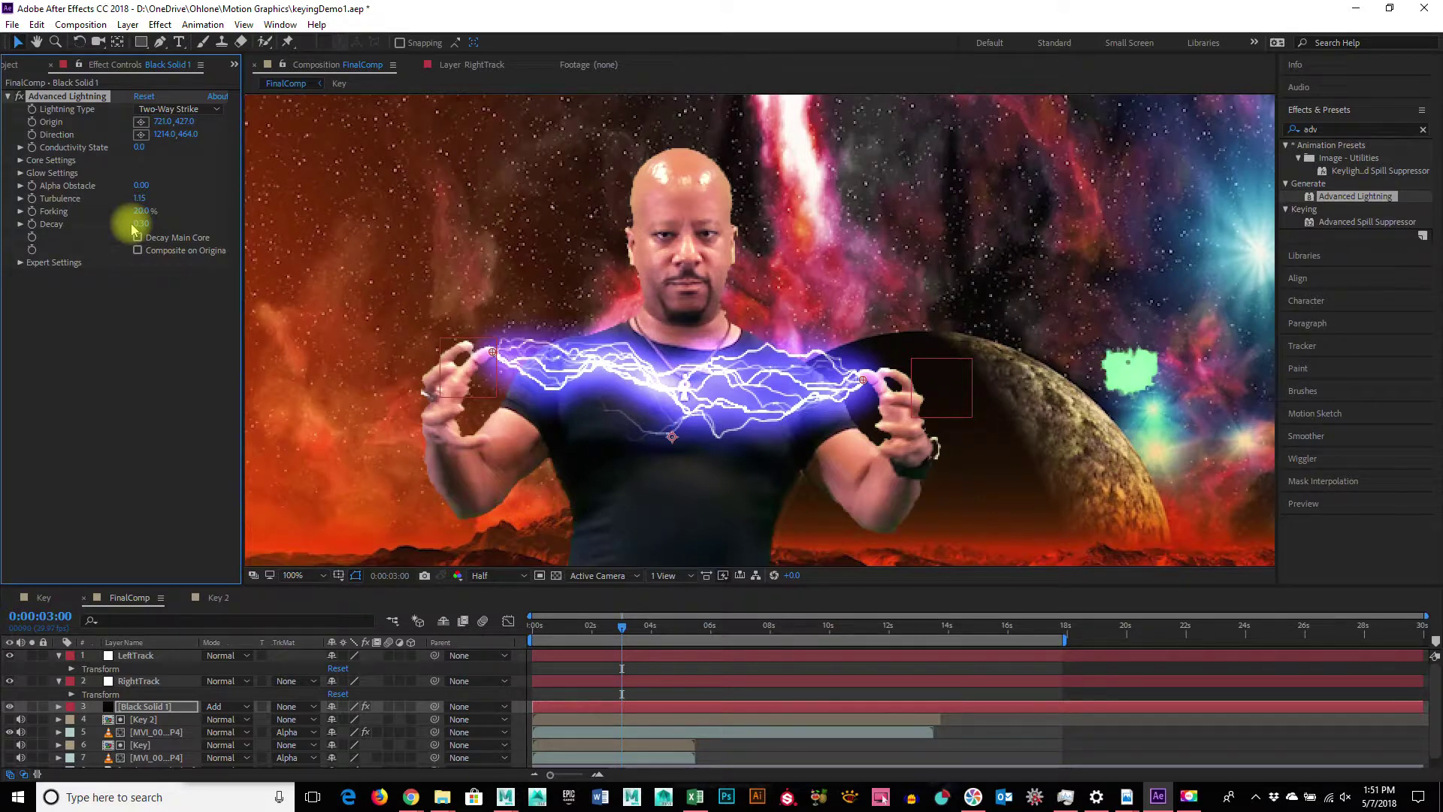
{"action": "left_click_drag", "start_coordinate": [132, 224], "coordinate": [382, 237]}
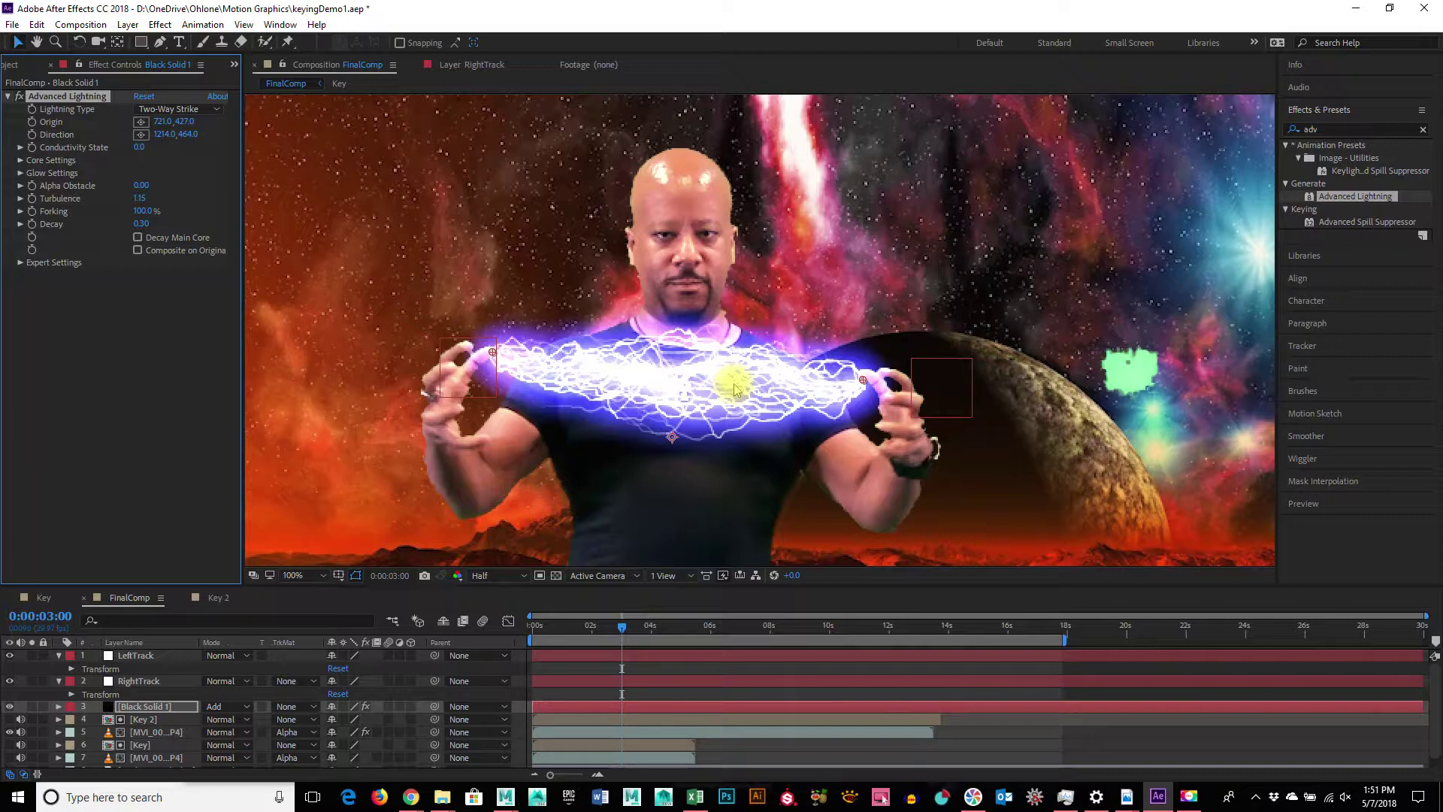
{"action": "left_click_drag", "start_coordinate": [142, 213], "coordinate": [45, 232]}
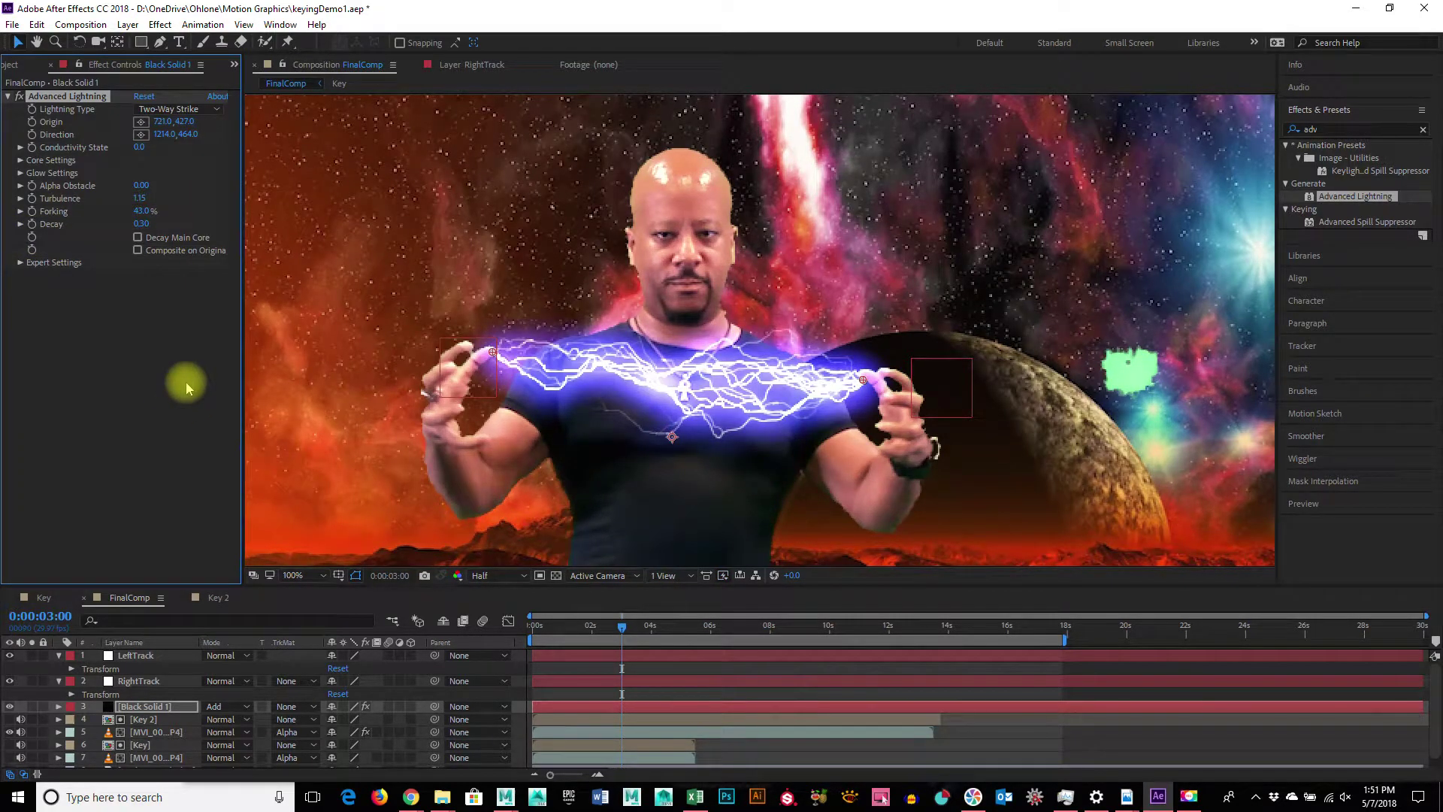
{"action": "left_click_drag", "start_coordinate": [143, 223], "coordinate": [153, 295]}
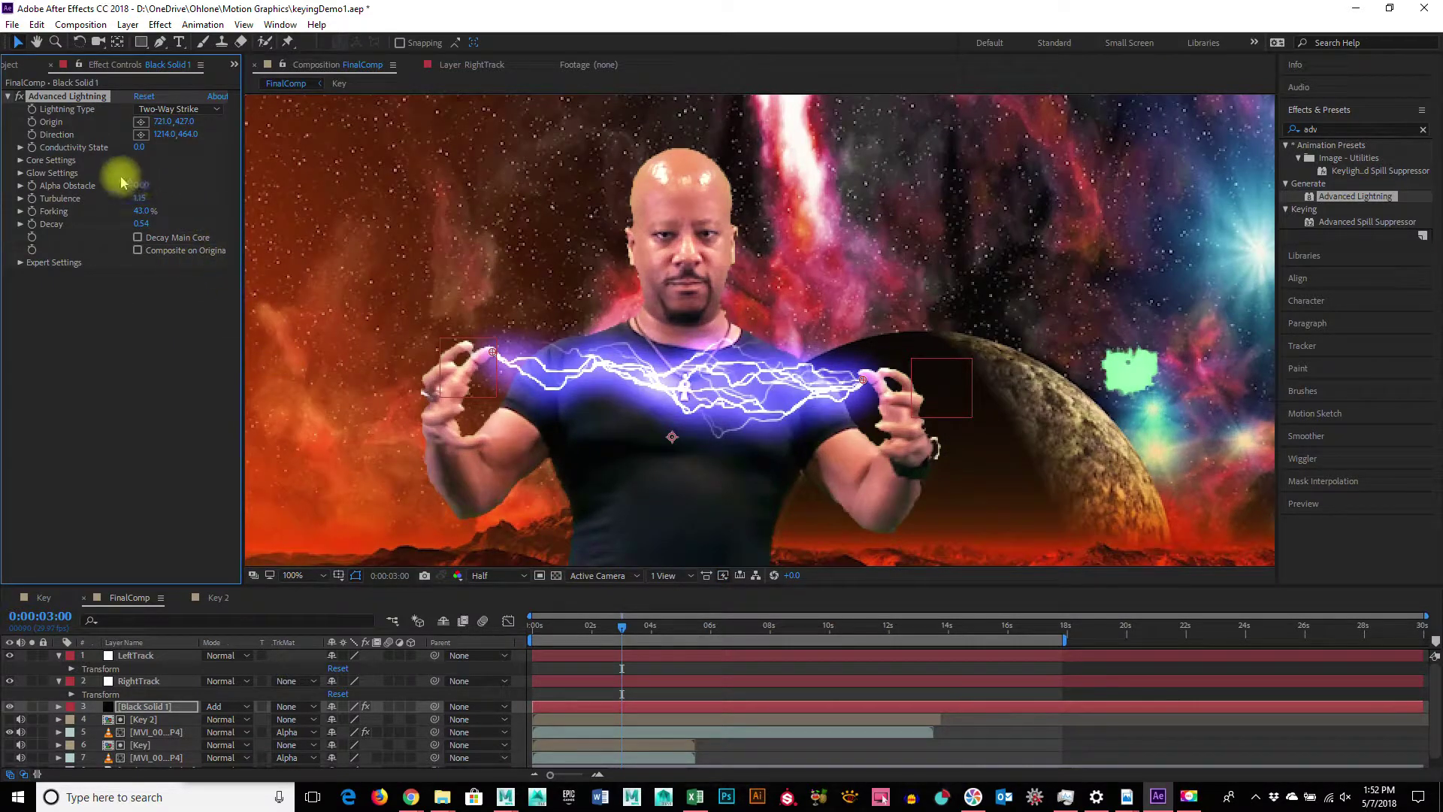
Set the lightning's Core Radius to 1.5 and Core Opacity to 74% in its Core Settings.
{"action": "left_click", "coordinate": [21, 160]}
{"action": "left_click_drag", "start_coordinate": [139, 173], "coordinate": [248, 217]}
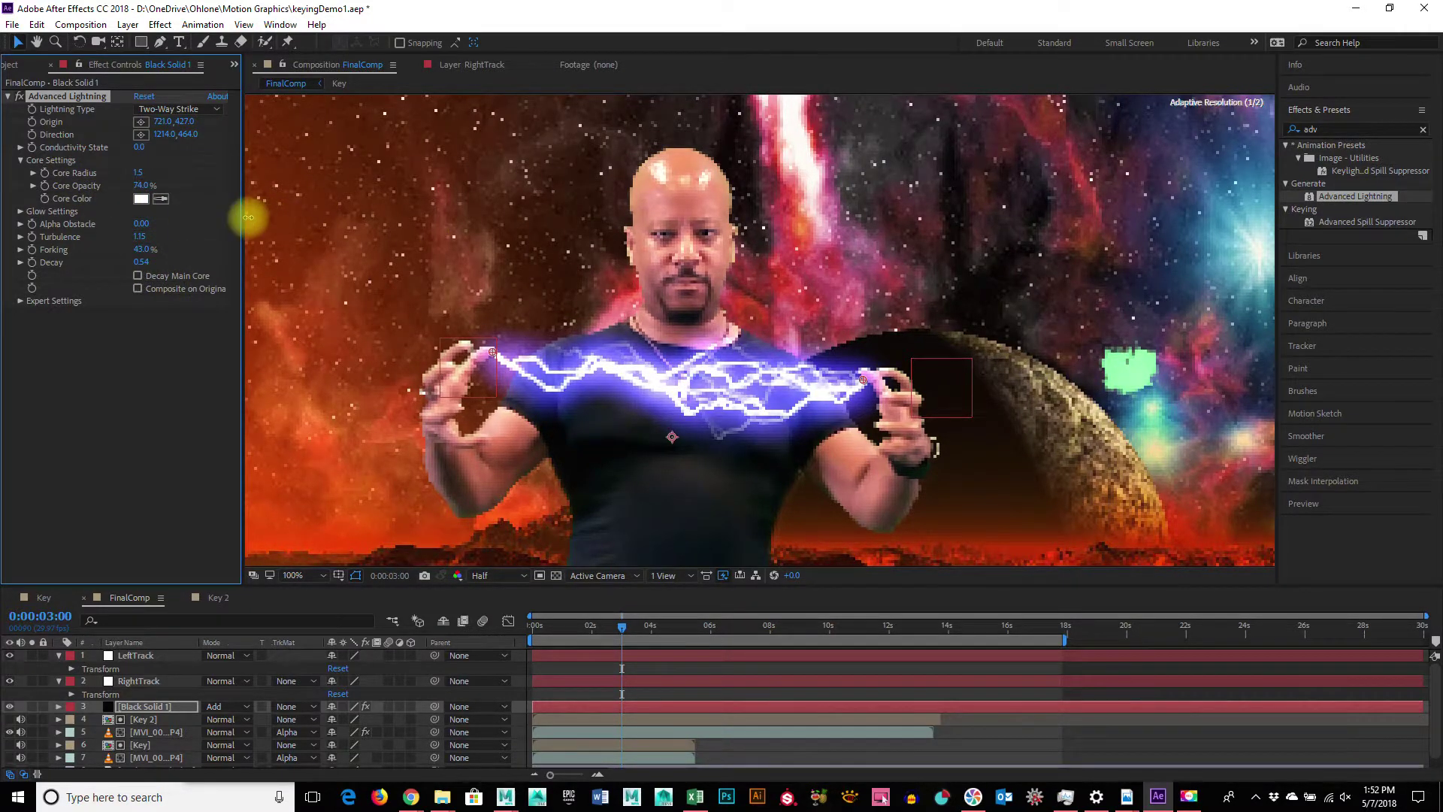
Try cyan and golden yellow hues for the lightning's Core Color, and cancel the colour change.
{"action": "left_click", "coordinate": [142, 199]}
{"action": "left_click_drag", "start_coordinate": [171, 106], "coordinate": [2, 2]}
{"action": "left_click_drag", "start_coordinate": [3, 66], "coordinate": [11, 7]}
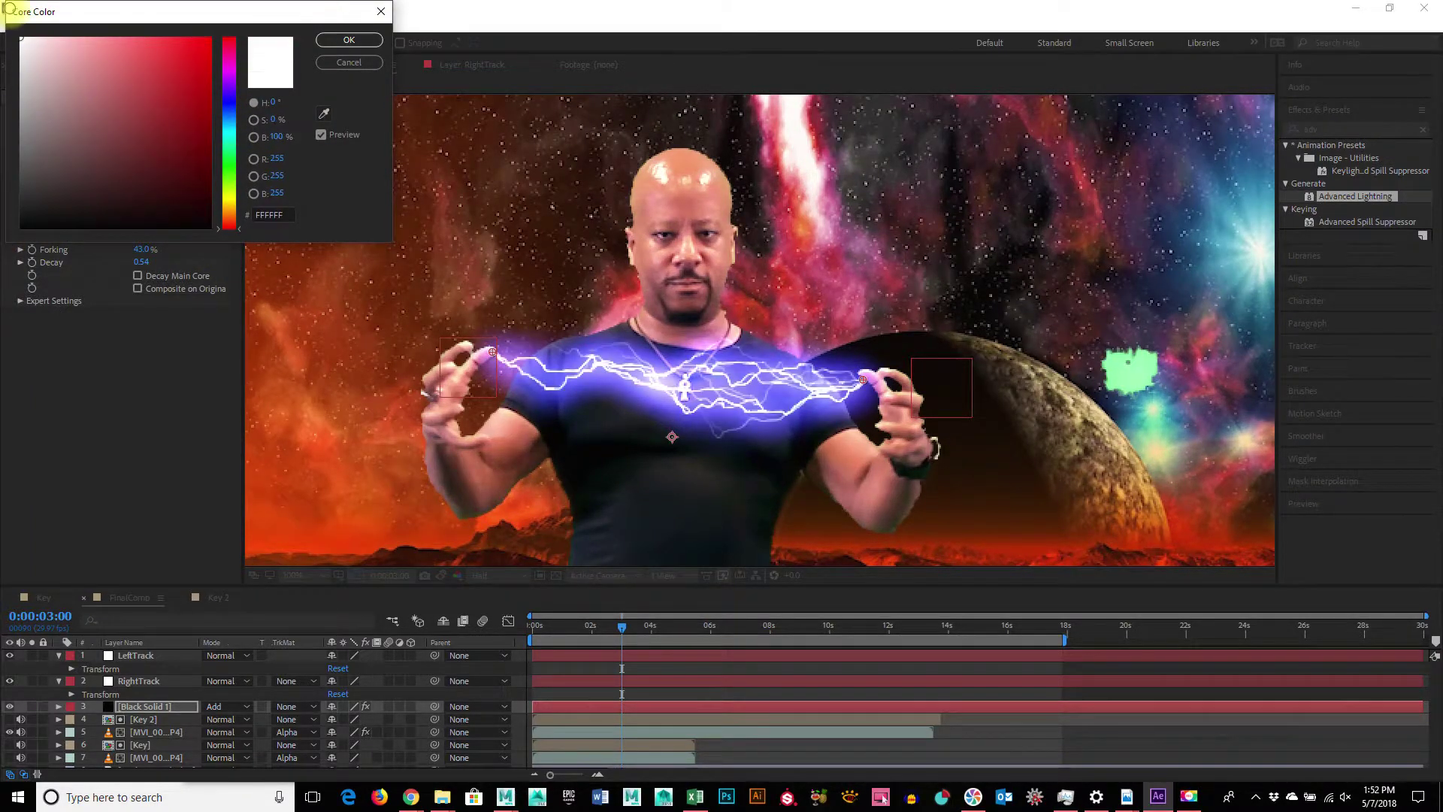
{"action": "left_click_drag", "start_coordinate": [235, 123], "coordinate": [234, 131]}
{"action": "left_click_drag", "start_coordinate": [168, 98], "coordinate": [4, 6]}
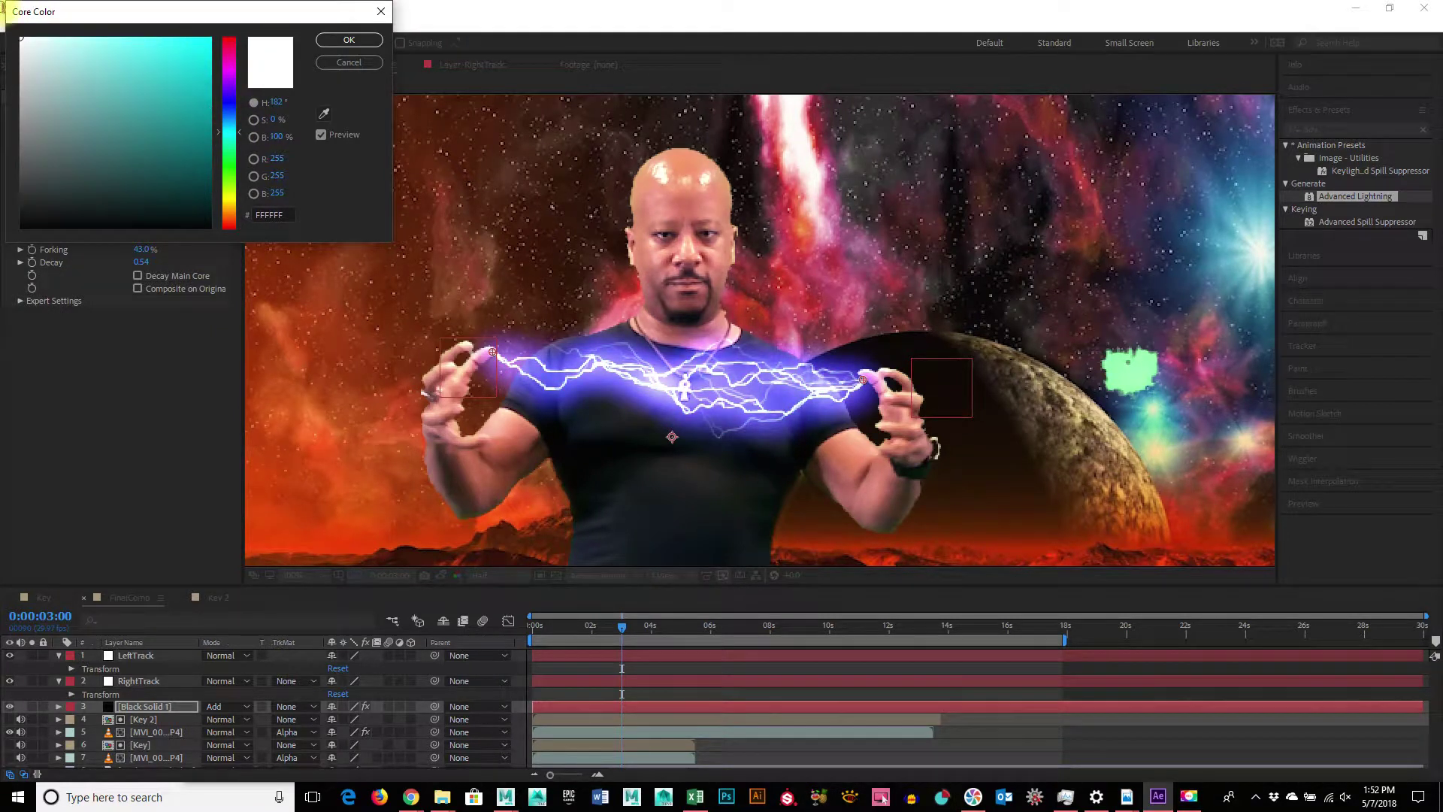
{"action": "left_click_drag", "start_coordinate": [229, 57], "coordinate": [228, 37]}
{"action": "mouse_move", "coordinate": [154, 78]}
{"action": "left_mouse_down"}
{"action": "mouse_move", "coordinate": [142, 70]}
{"action": "mouse_move", "coordinate": [191, 111]}
{"action": "mouse_move", "coordinate": [163, 90]}
{"action": "left_mouse_up"}
{"action": "left_click_drag", "start_coordinate": [228, 218], "coordinate": [234, 210]}
{"action": "mouse_move", "coordinate": [183, 72]}
{"action": "left_mouse_down"}
{"action": "mouse_move", "coordinate": [160, 64]}
{"action": "mouse_move", "coordinate": [194, 97]}
{"action": "mouse_move", "coordinate": [175, 52]}
{"action": "left_mouse_up"}
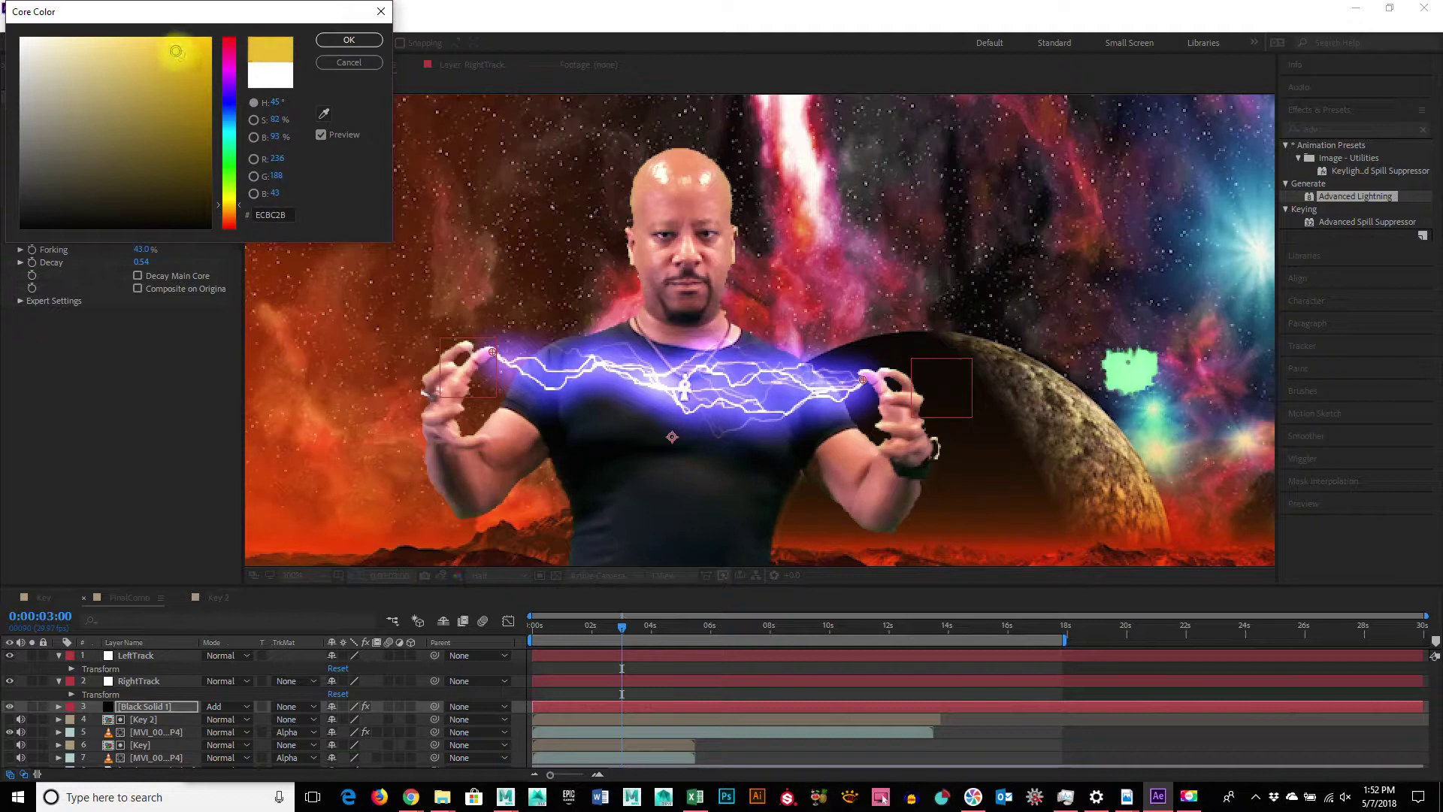
{"action": "mouse_move", "coordinate": [227, 201]}
{"action": "left_mouse_down"}
{"action": "mouse_move", "coordinate": [228, 219]}
{"action": "mouse_move", "coordinate": [232, 207]}
{"action": "left_mouse_up"}
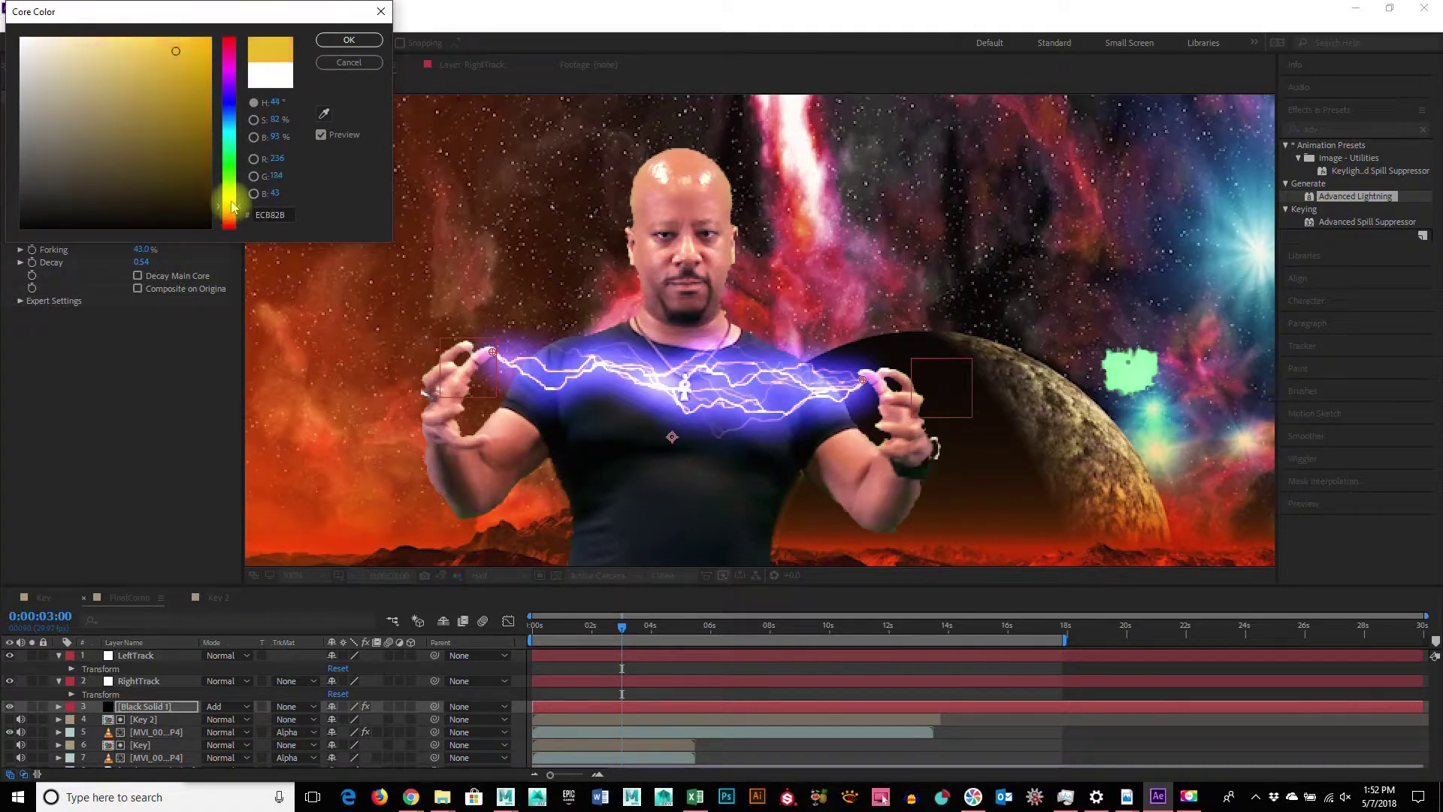
{"action": "left_click", "coordinate": [346, 61]}
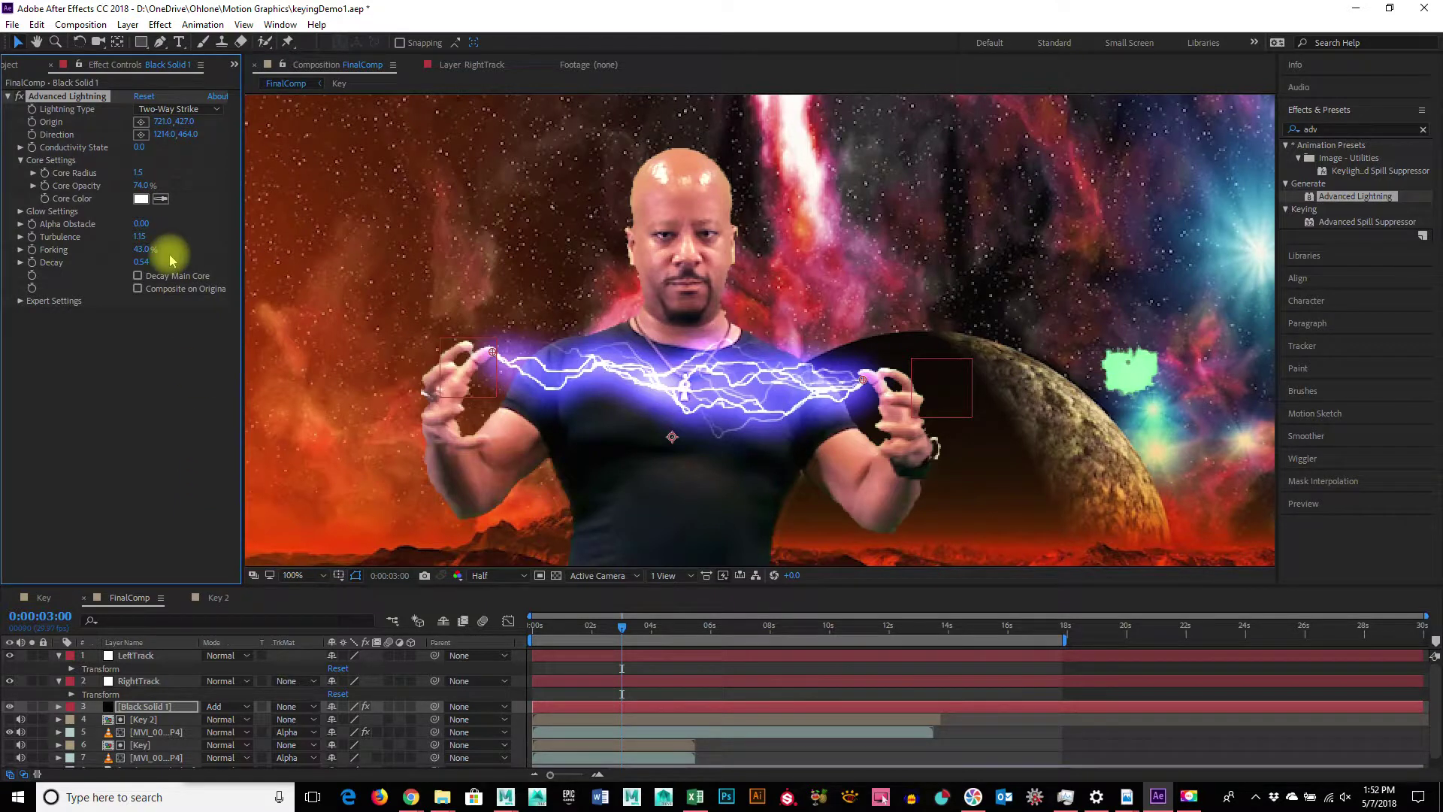
Set the lightning's Glow Radius to 59.4 and Glow Opacity to 48%.
{"action": "left_click", "coordinate": [21, 213]}
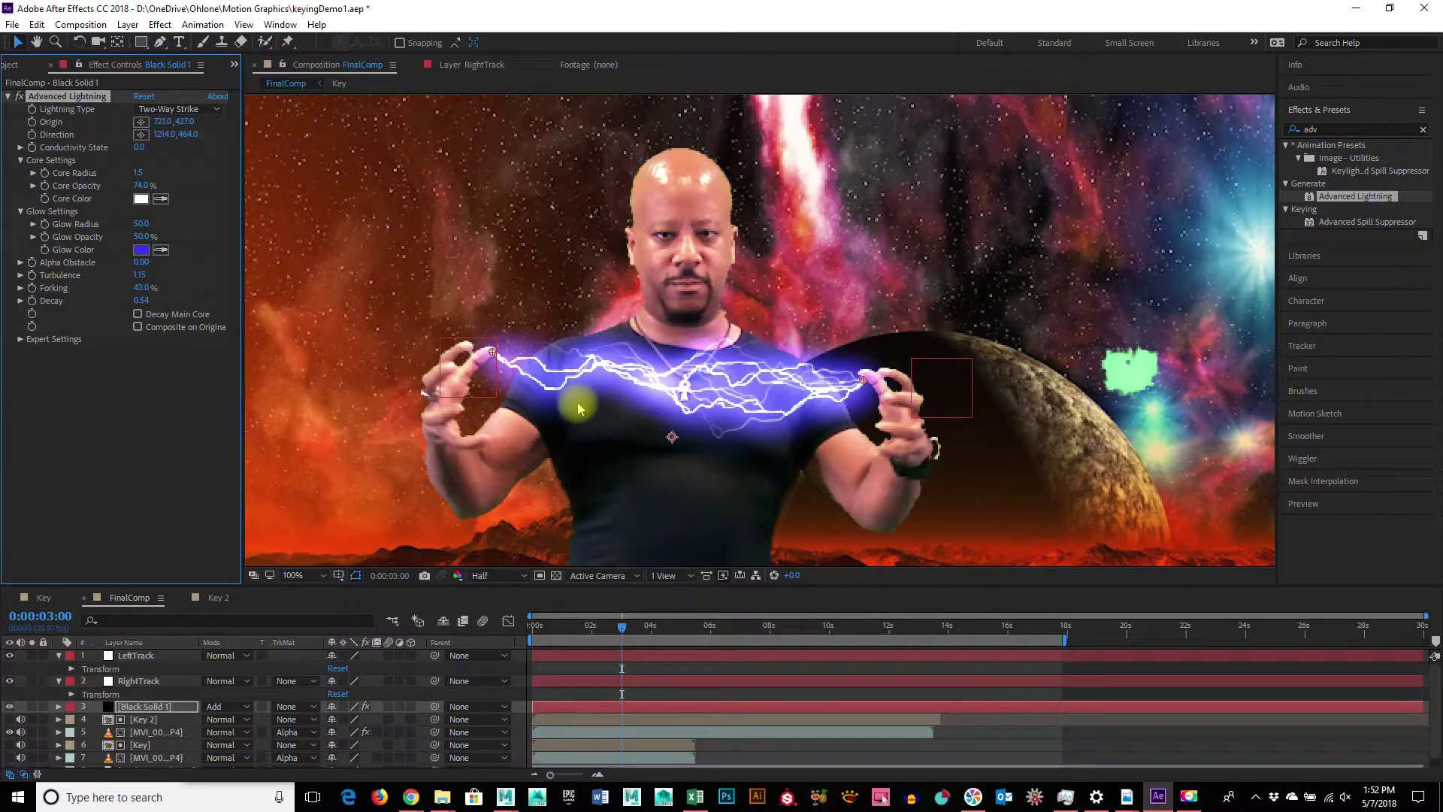
{"action": "left_click_drag", "start_coordinate": [134, 224], "coordinate": [70, 257]}
{"action": "left_click_drag", "start_coordinate": [767, 326], "coordinate": [563, 527]}
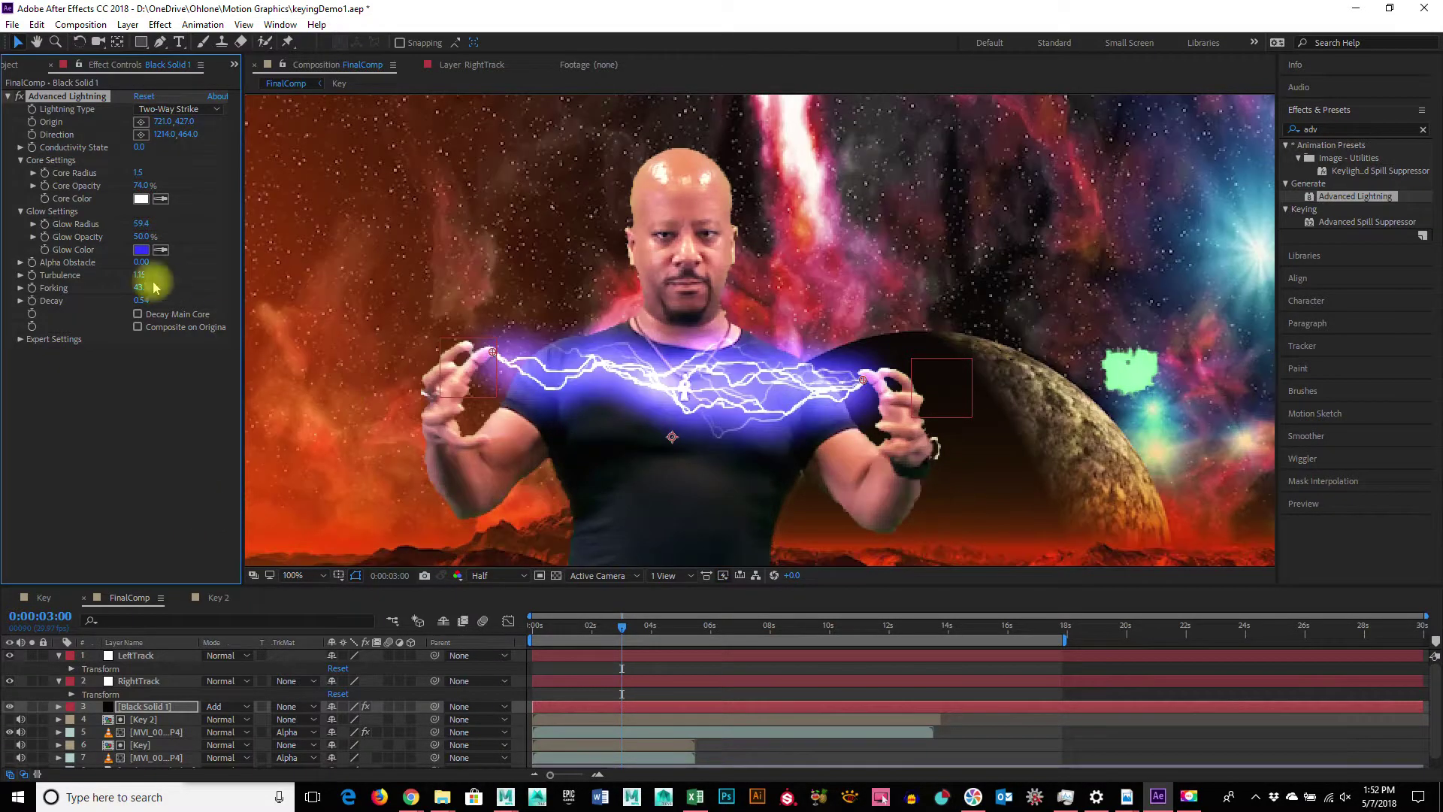
{"action": "mouse_move", "coordinate": [139, 242]}
{"action": "left_mouse_down"}
{"action": "mouse_move", "coordinate": [96, 232]}
{"action": "mouse_move", "coordinate": [138, 241]}
{"action": "left_mouse_up"}
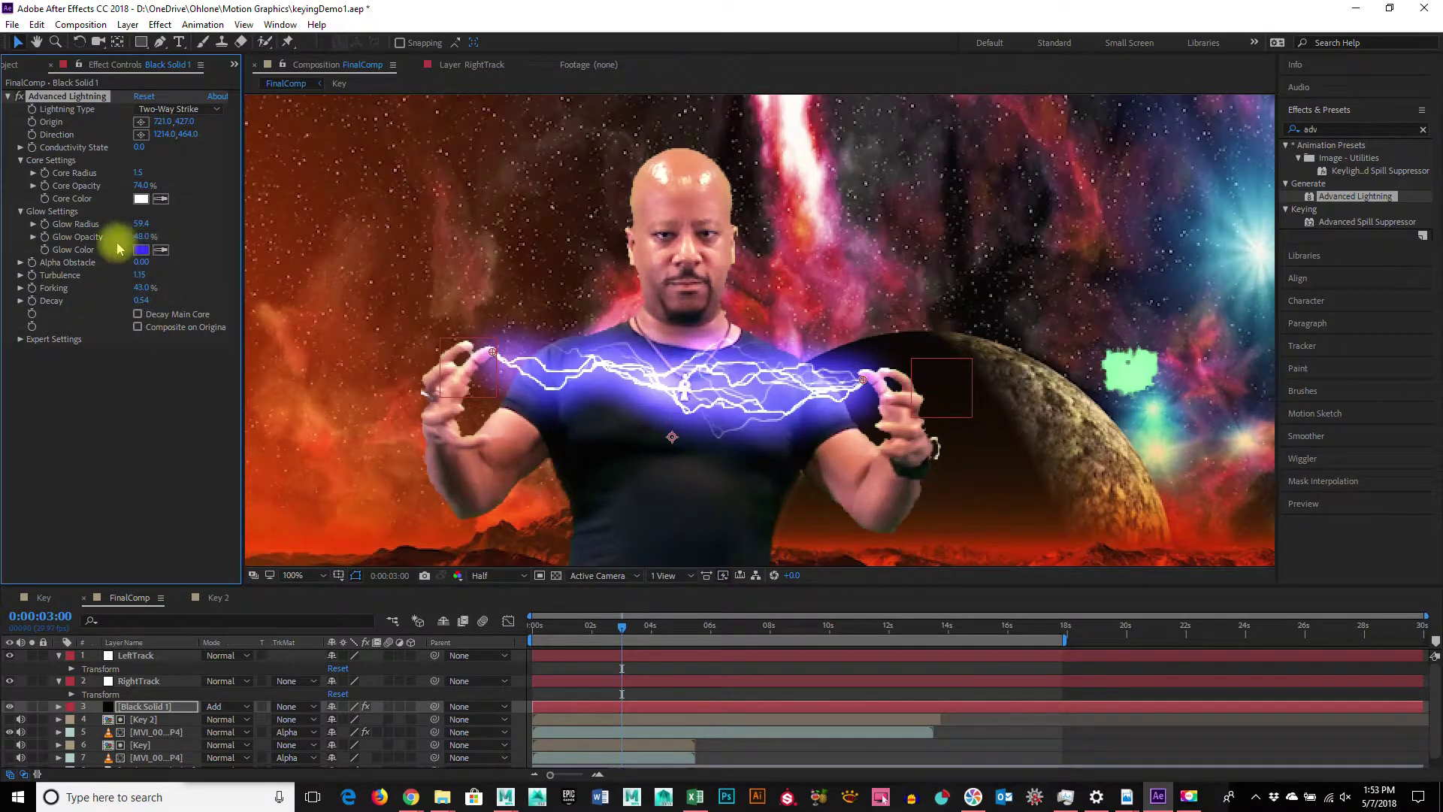
Try red and magenta for the lightning's Glow Color, and cancel the colour change.
{"action": "left_click", "coordinate": [140, 251]}
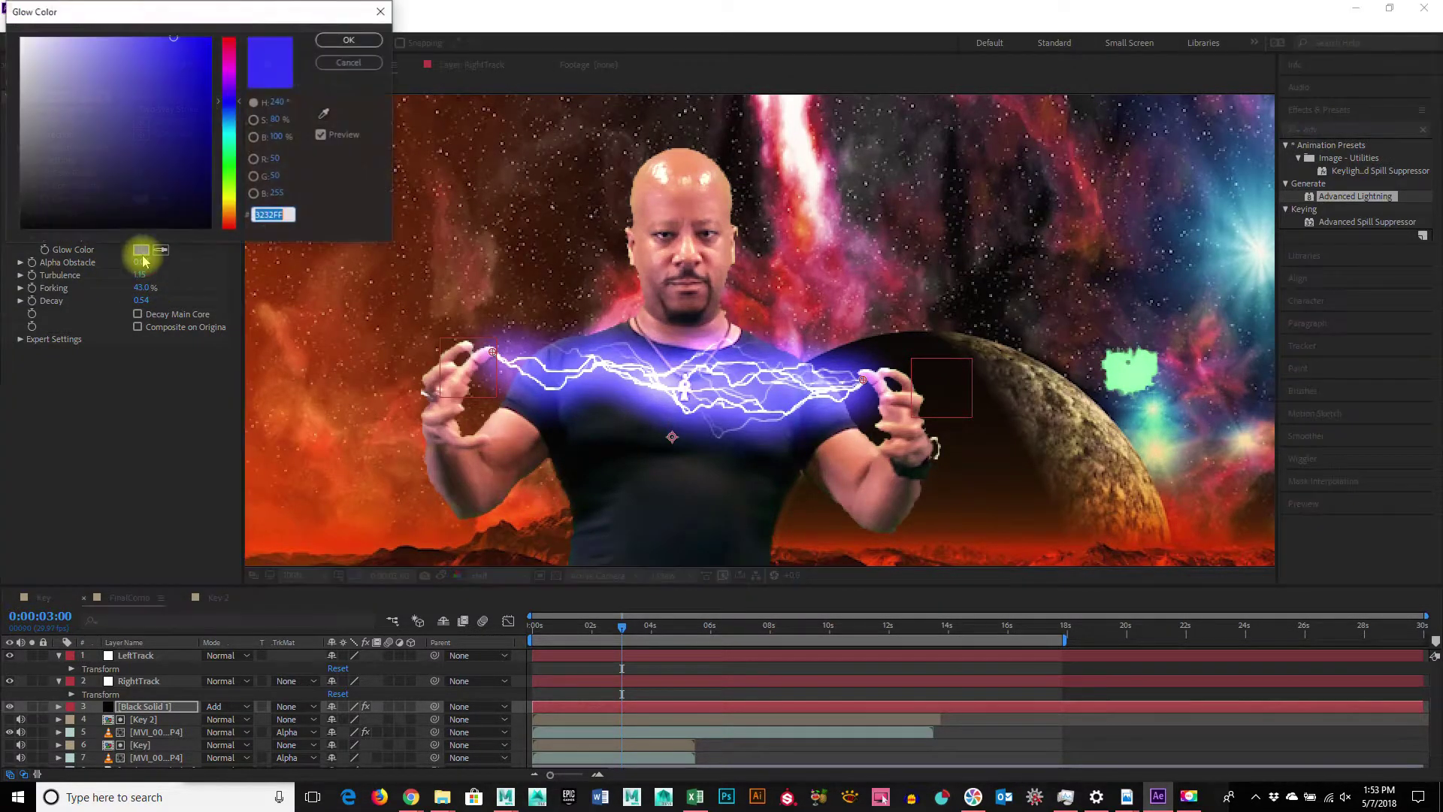
{"action": "left_click_drag", "start_coordinate": [229, 106], "coordinate": [233, 21]}
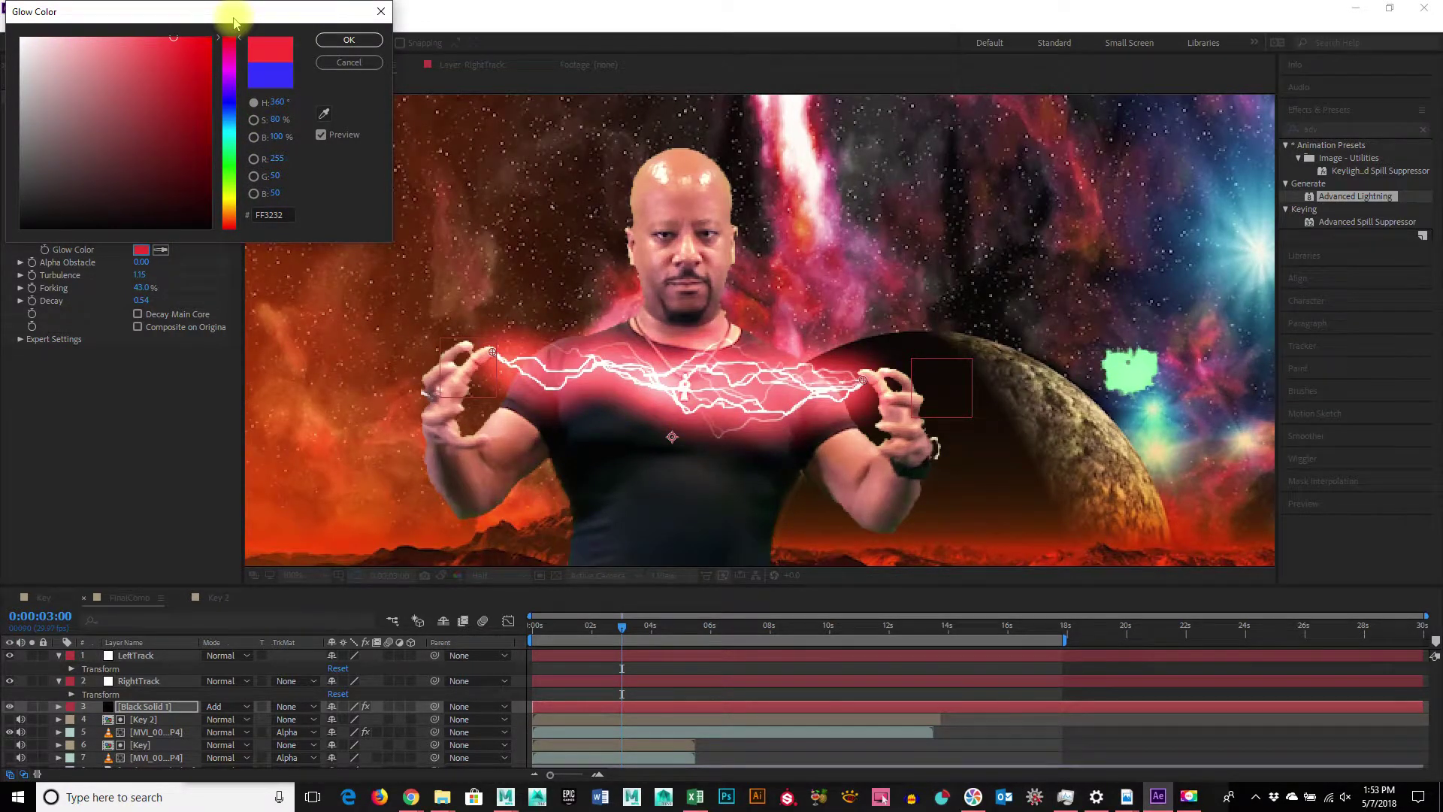
{"action": "left_click_drag", "start_coordinate": [233, 21], "coordinate": [229, 69]}
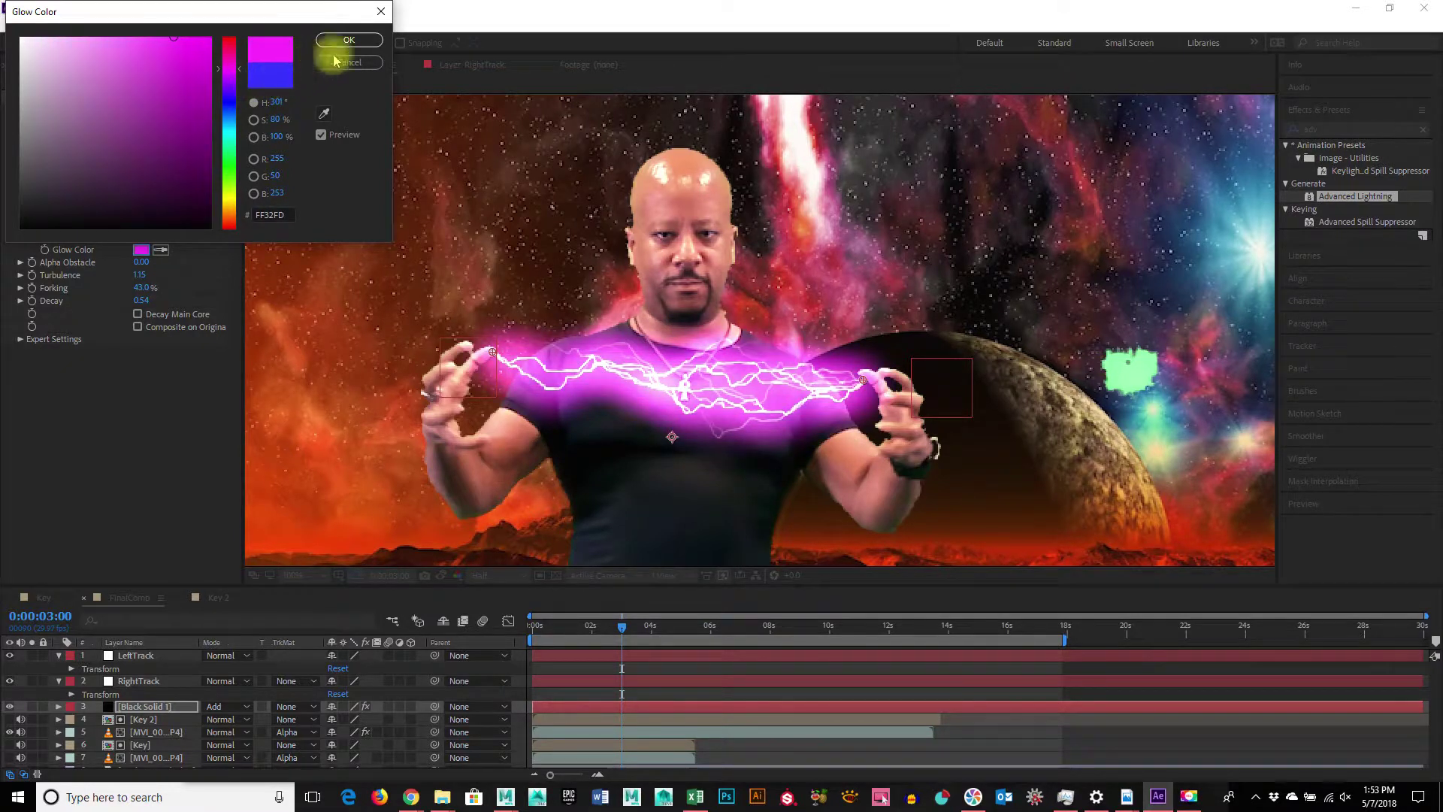
{"action": "left_click", "coordinate": [347, 64]}
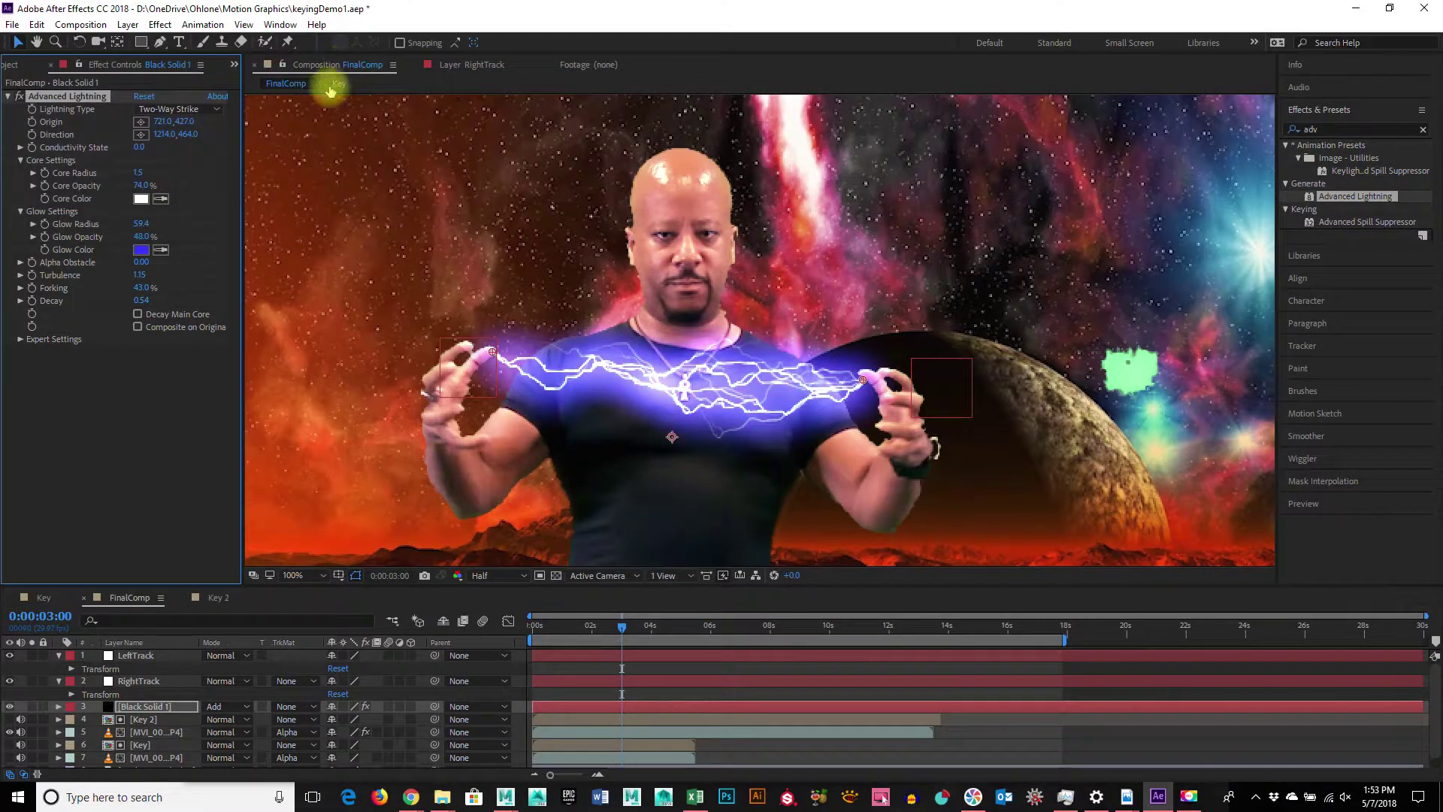
Enable Decay Main Core, try Decay values up to 5.83, and settle Decay at 0.15.
{"action": "left_click", "coordinate": [138, 315]}
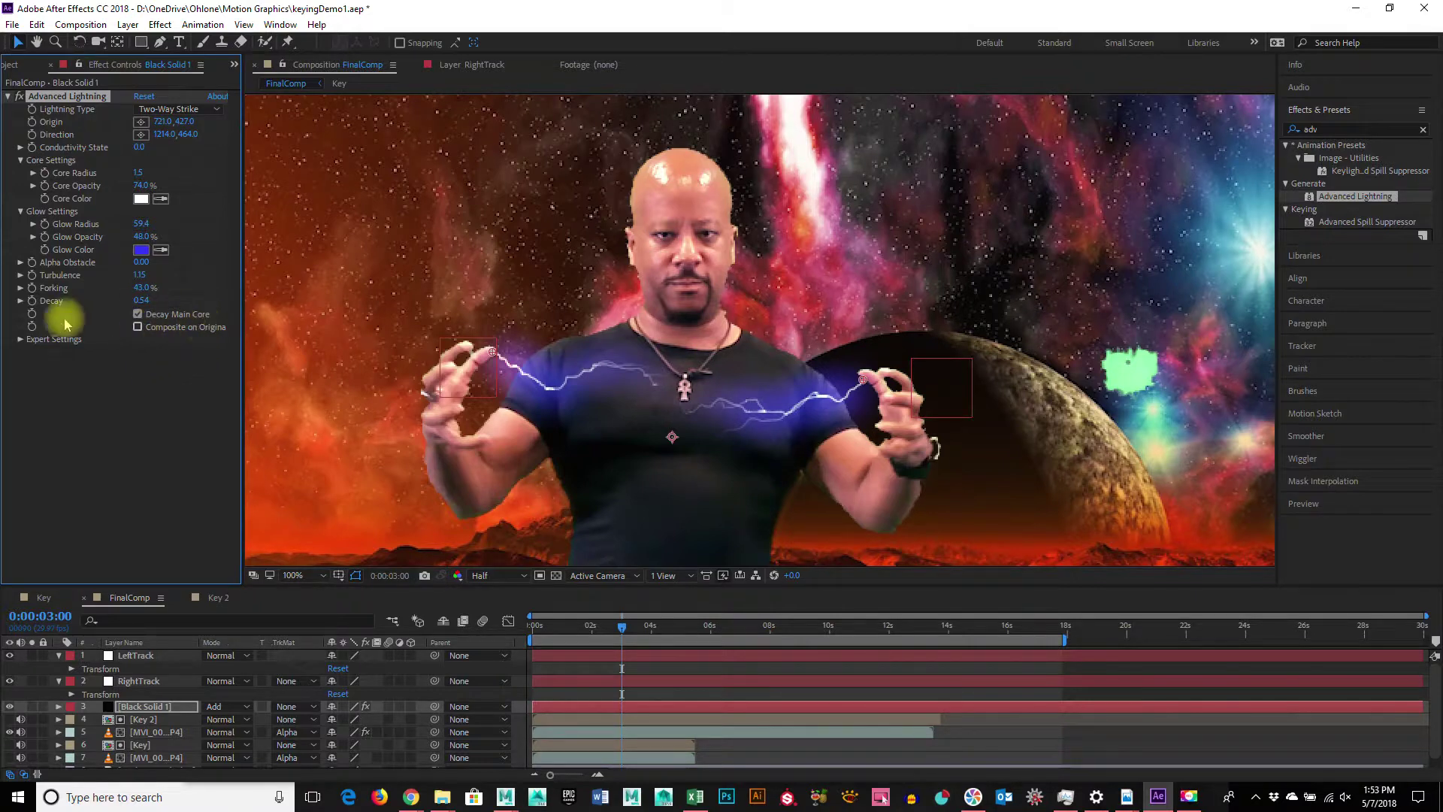
{"action": "left_click_drag", "start_coordinate": [142, 299], "coordinate": [569, 340]}
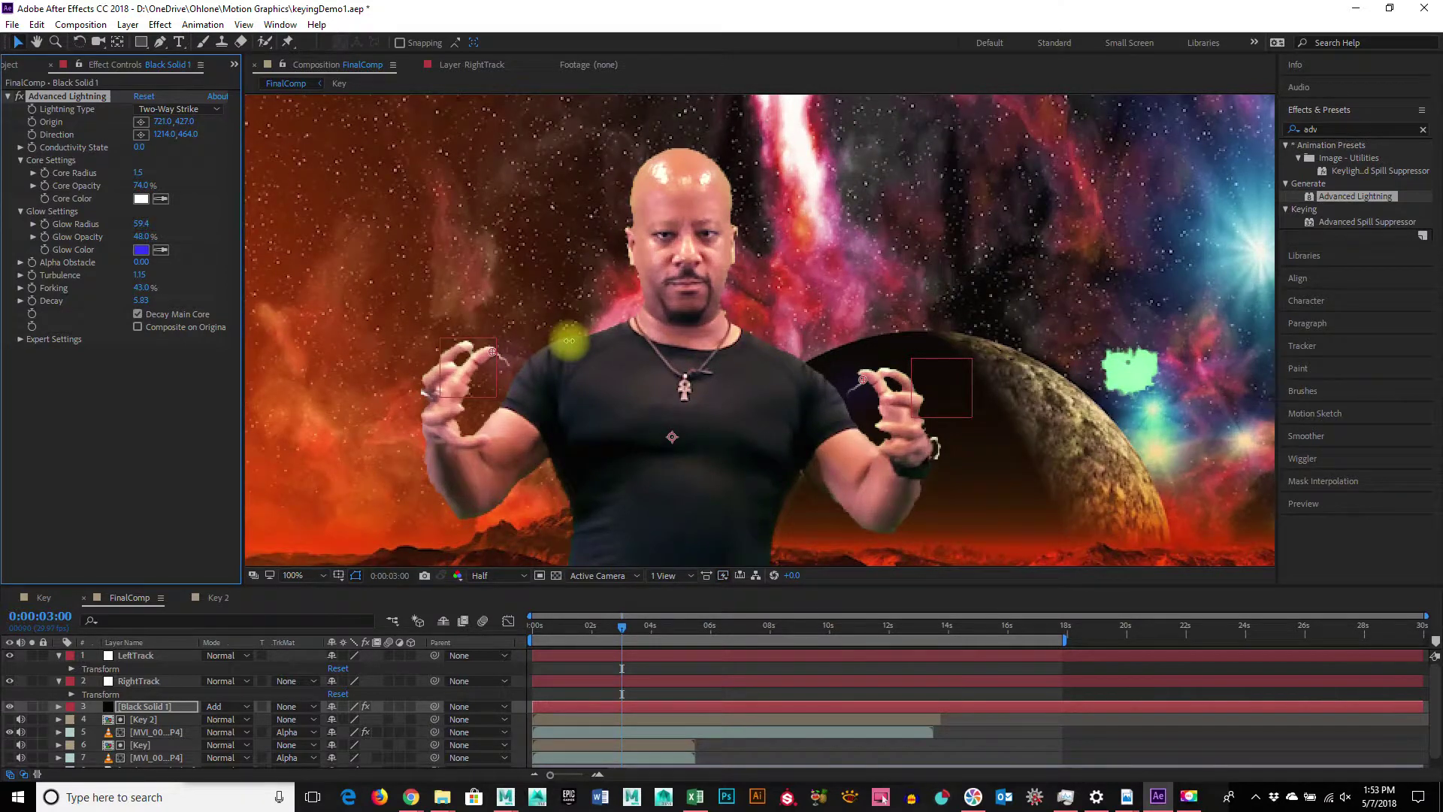
{"action": "left_click_drag", "start_coordinate": [567, 340], "coordinate": [179, 386]}
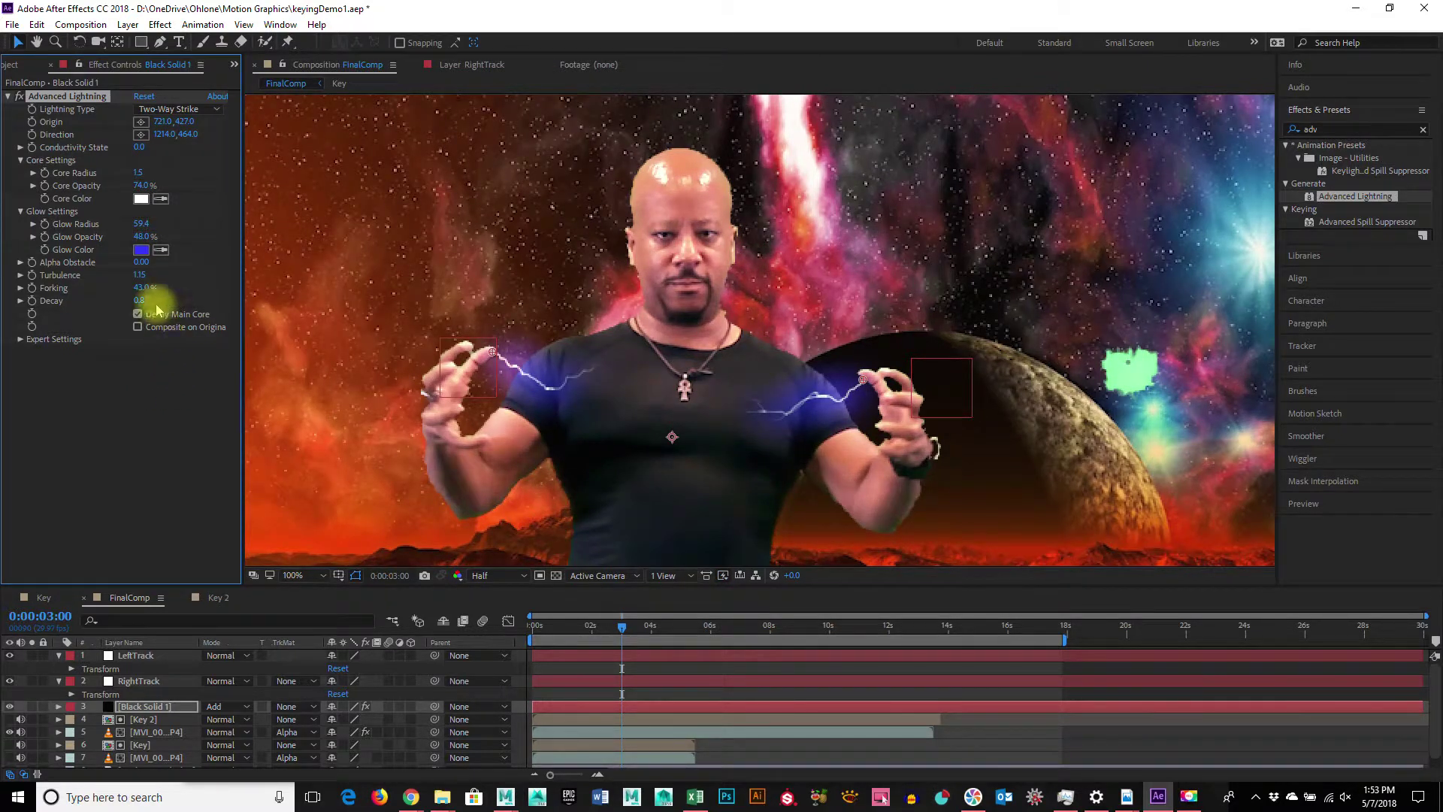
{"action": "left_click_drag", "start_coordinate": [150, 307], "coordinate": [96, 303]}
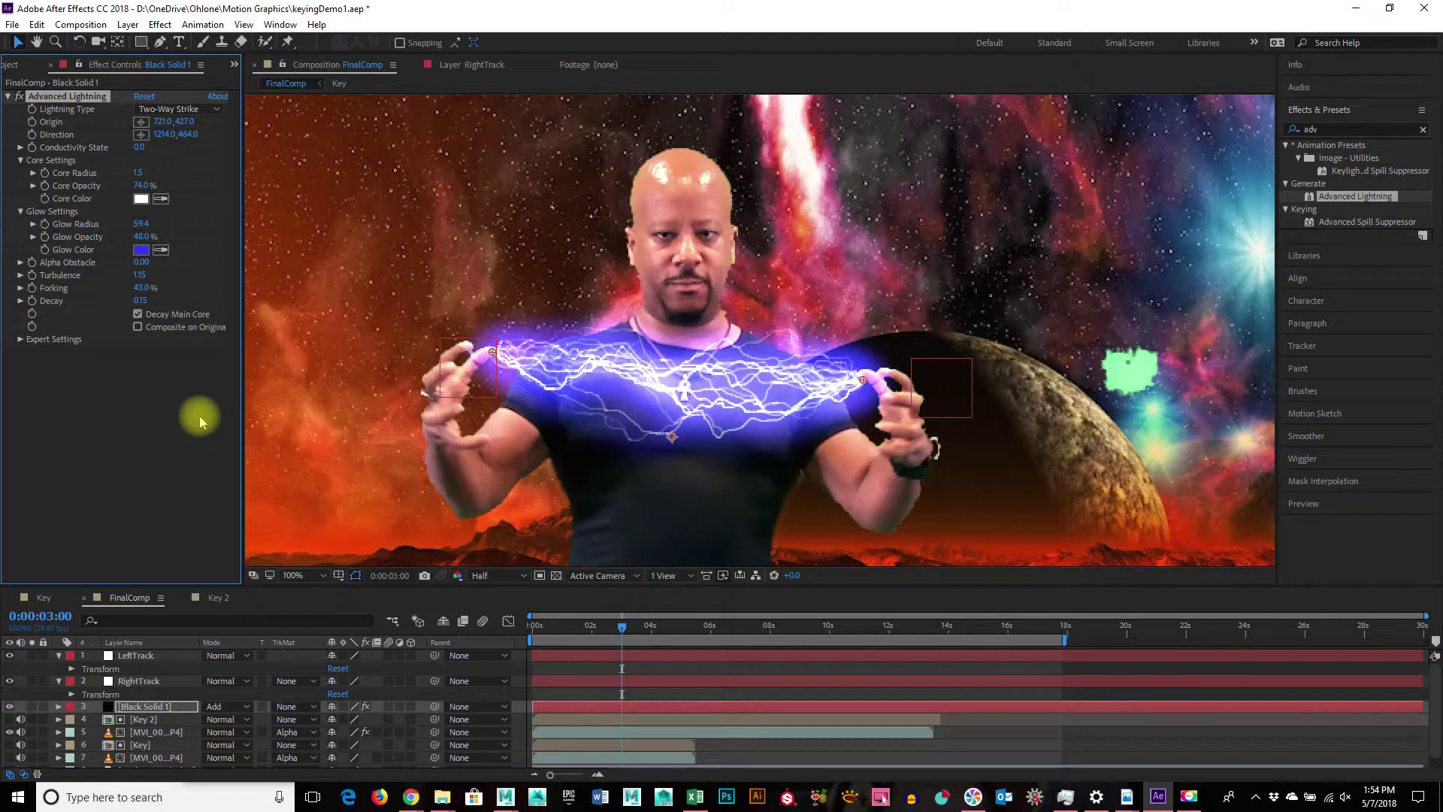
Try a different Min. Forkdistance in the lightning's Expert Settings, and undo the change.
{"action": "left_click", "coordinate": [21, 339]}
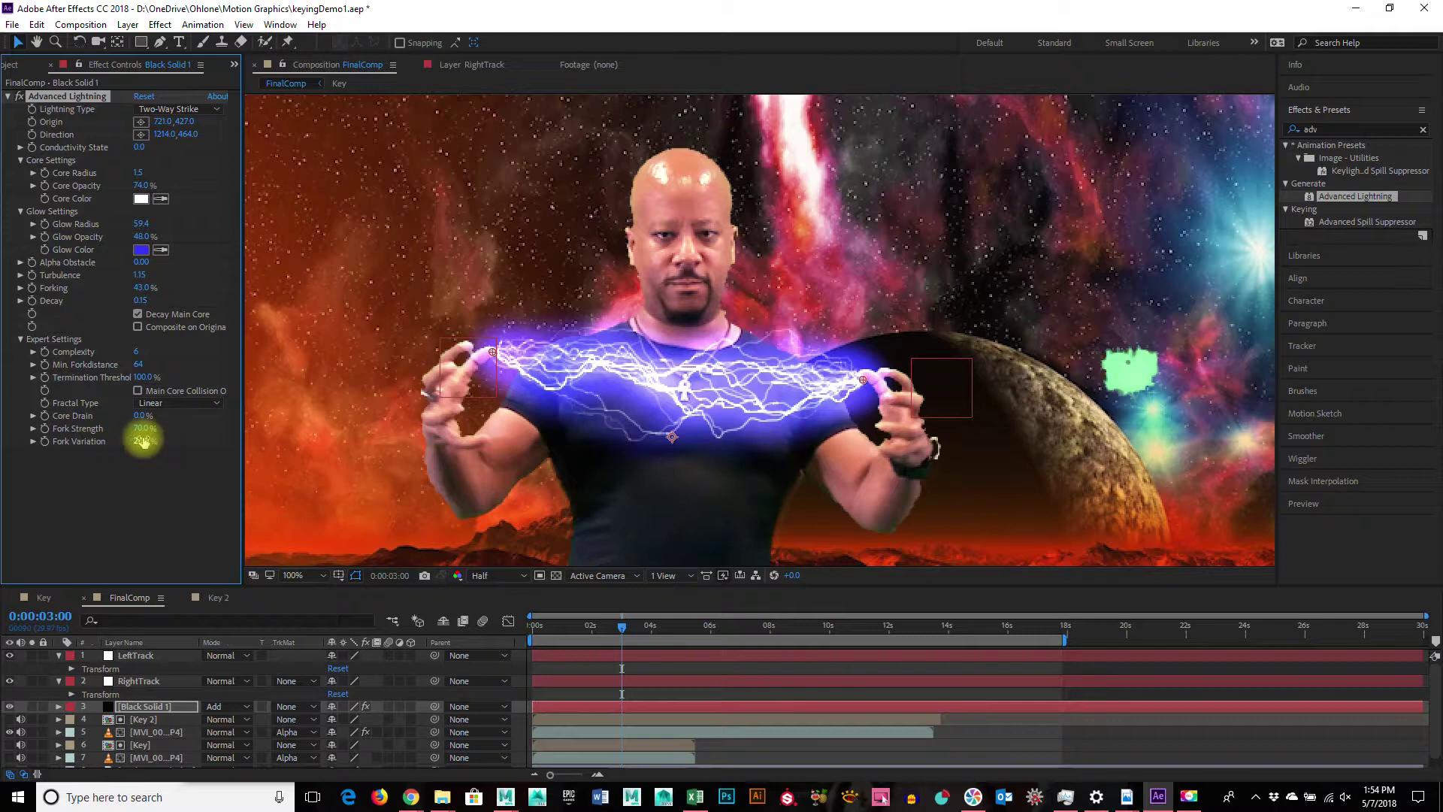
{"action": "mouse_move", "coordinate": [139, 364]}
{"action": "left_mouse_down"}
{"action": "mouse_move", "coordinate": [114, 359]}
{"action": "mouse_move", "coordinate": [135, 368]}
{"action": "left_mouse_up"}
{"action": "key", "text": "ctrl+z"}
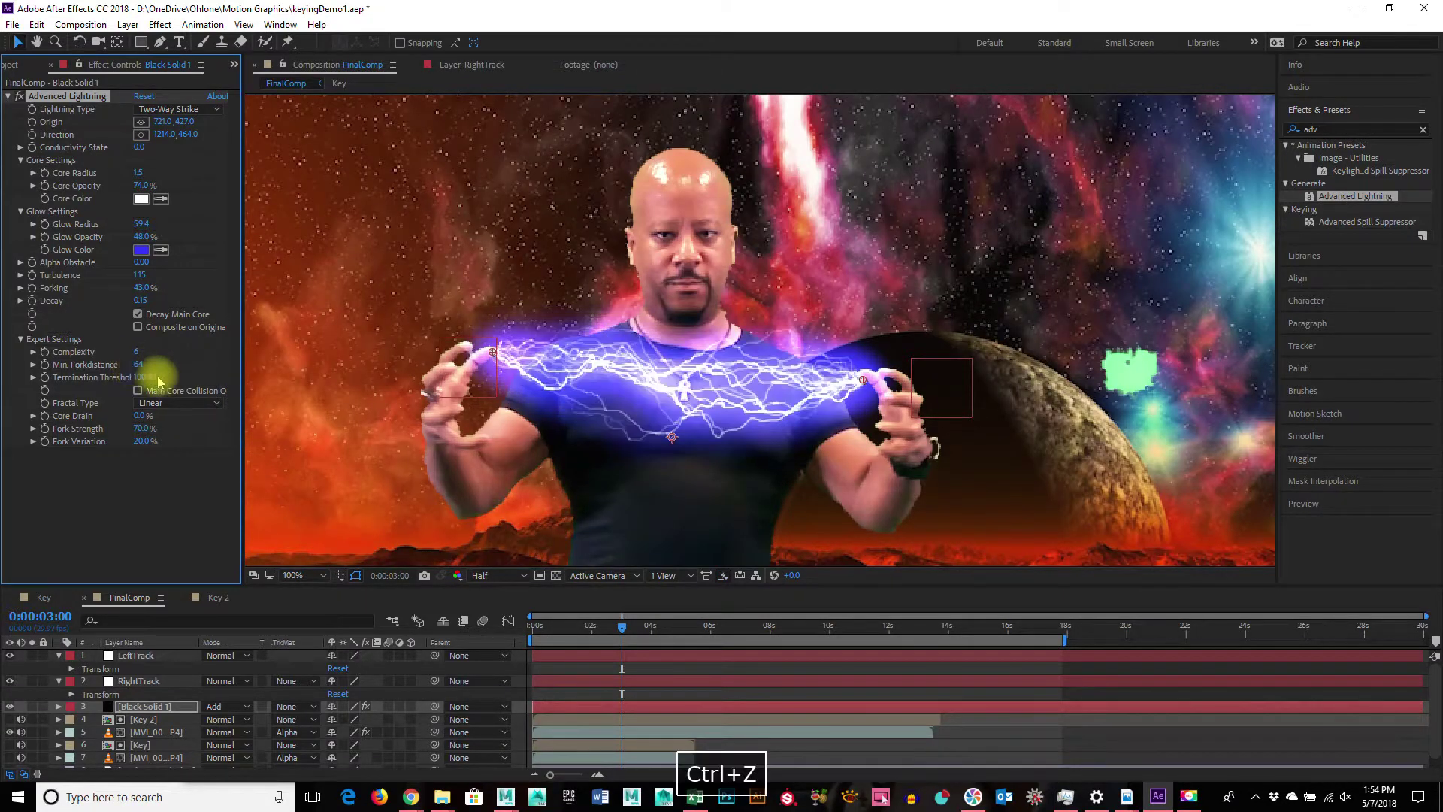
Try a Complexity of 3 on the lightning and return it to 6.
{"action": "left_click", "coordinate": [140, 353]}
{"action": "type", "text": "3"}
{"action": "key", "text": "Return"}
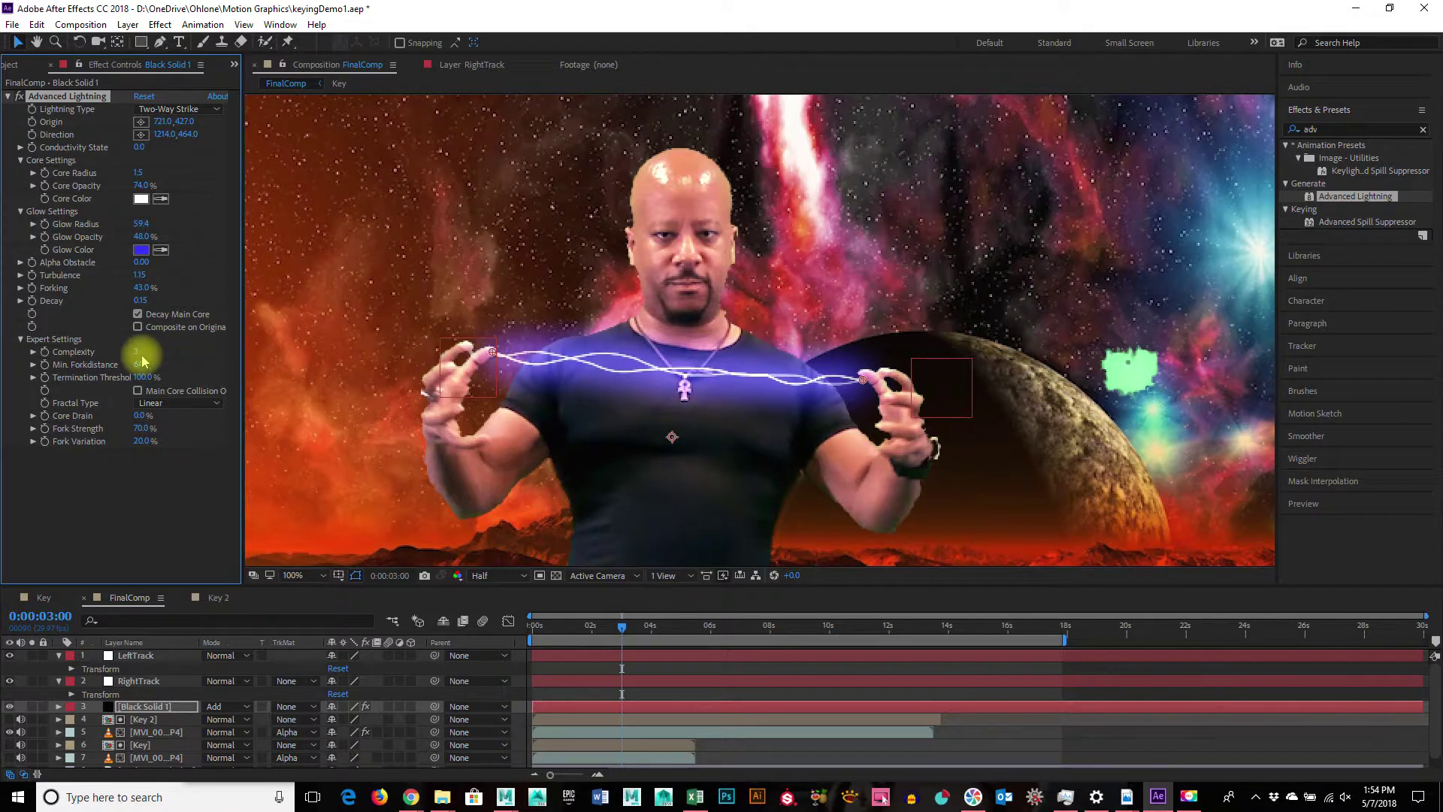
{"action": "left_click", "coordinate": [142, 356]}
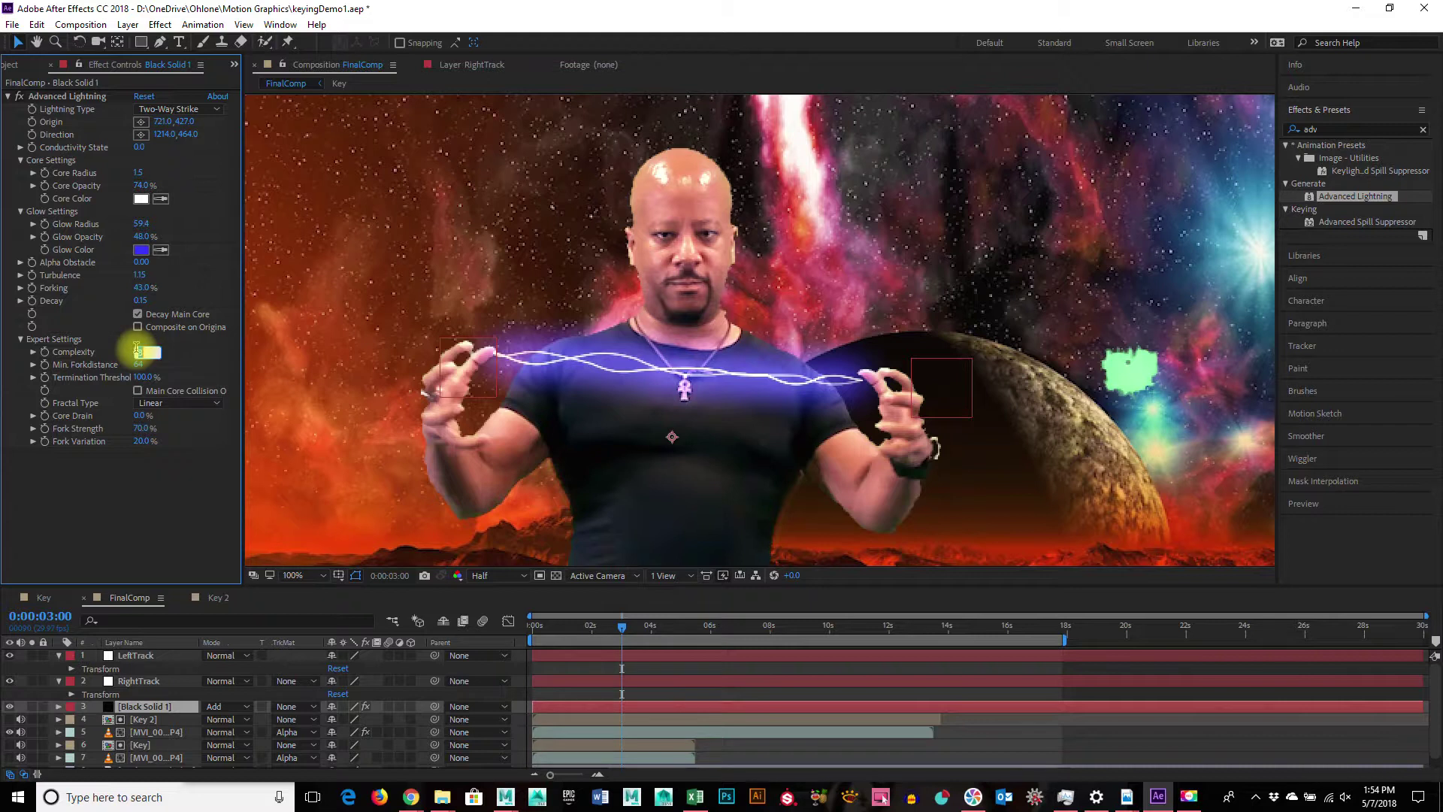
{"action": "type", "text": "6"}
{"action": "key", "text": "Return"}
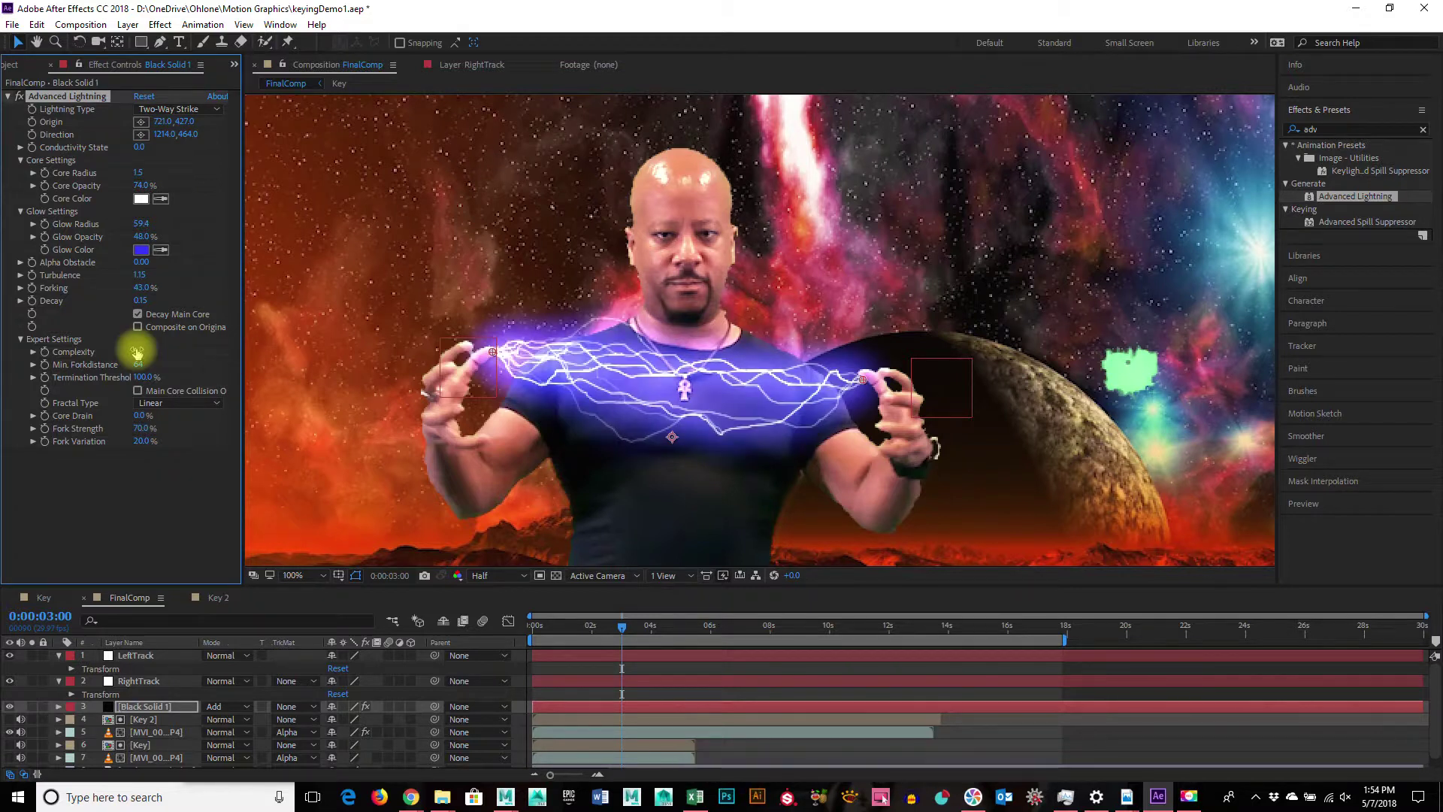
{"action": "type", "text": "9"}
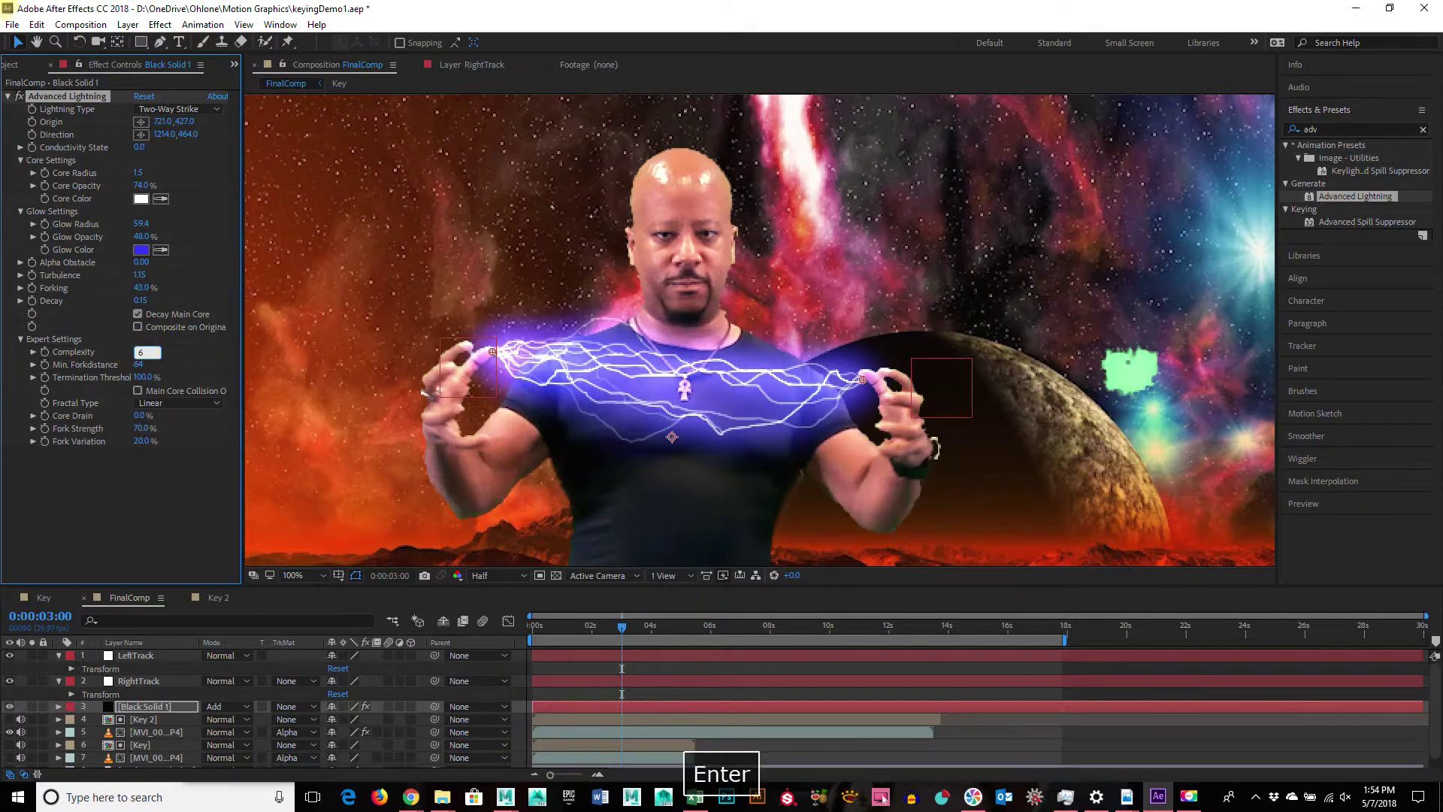
{"action": "key", "text": "Return"}
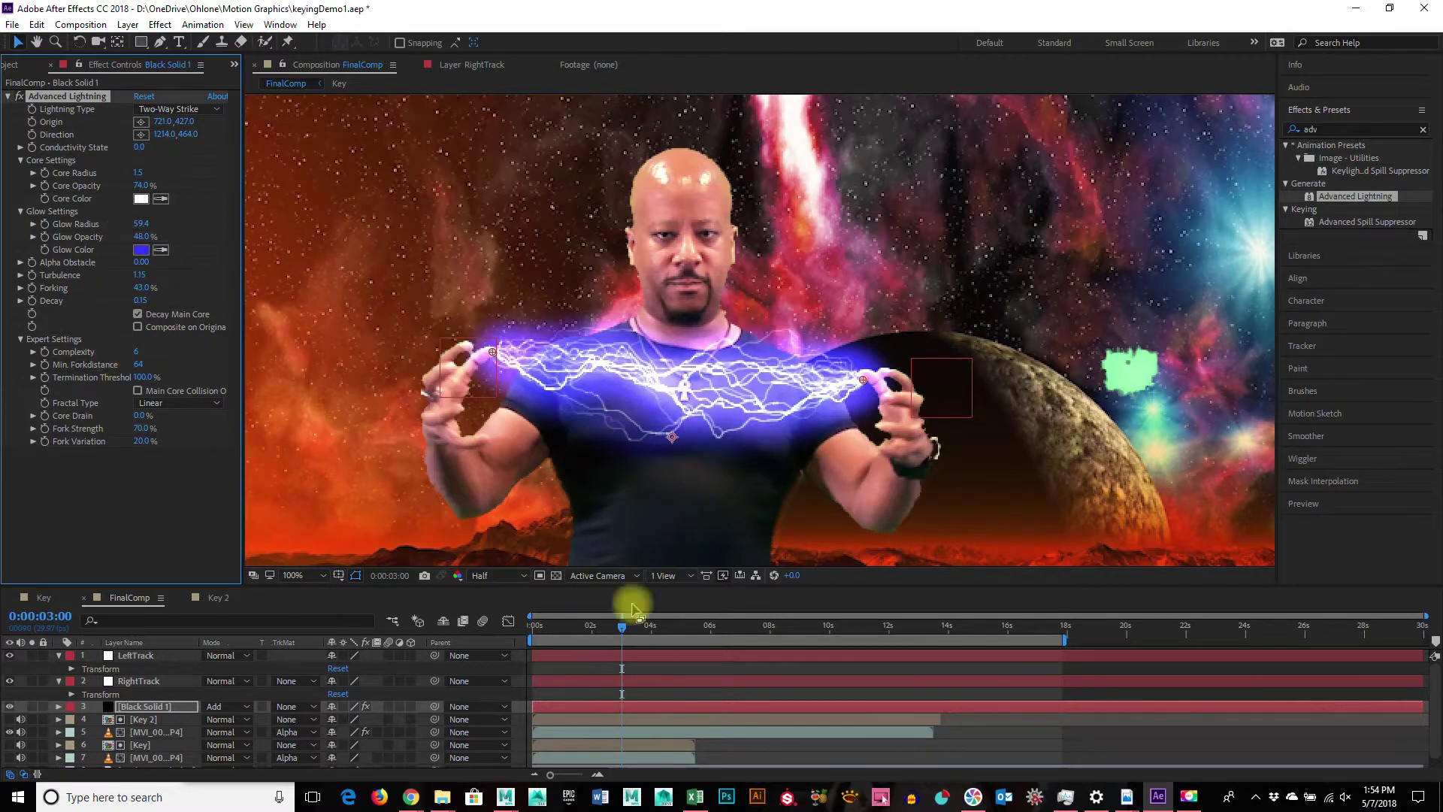
{"action": "left_click", "coordinate": [216, 27]}
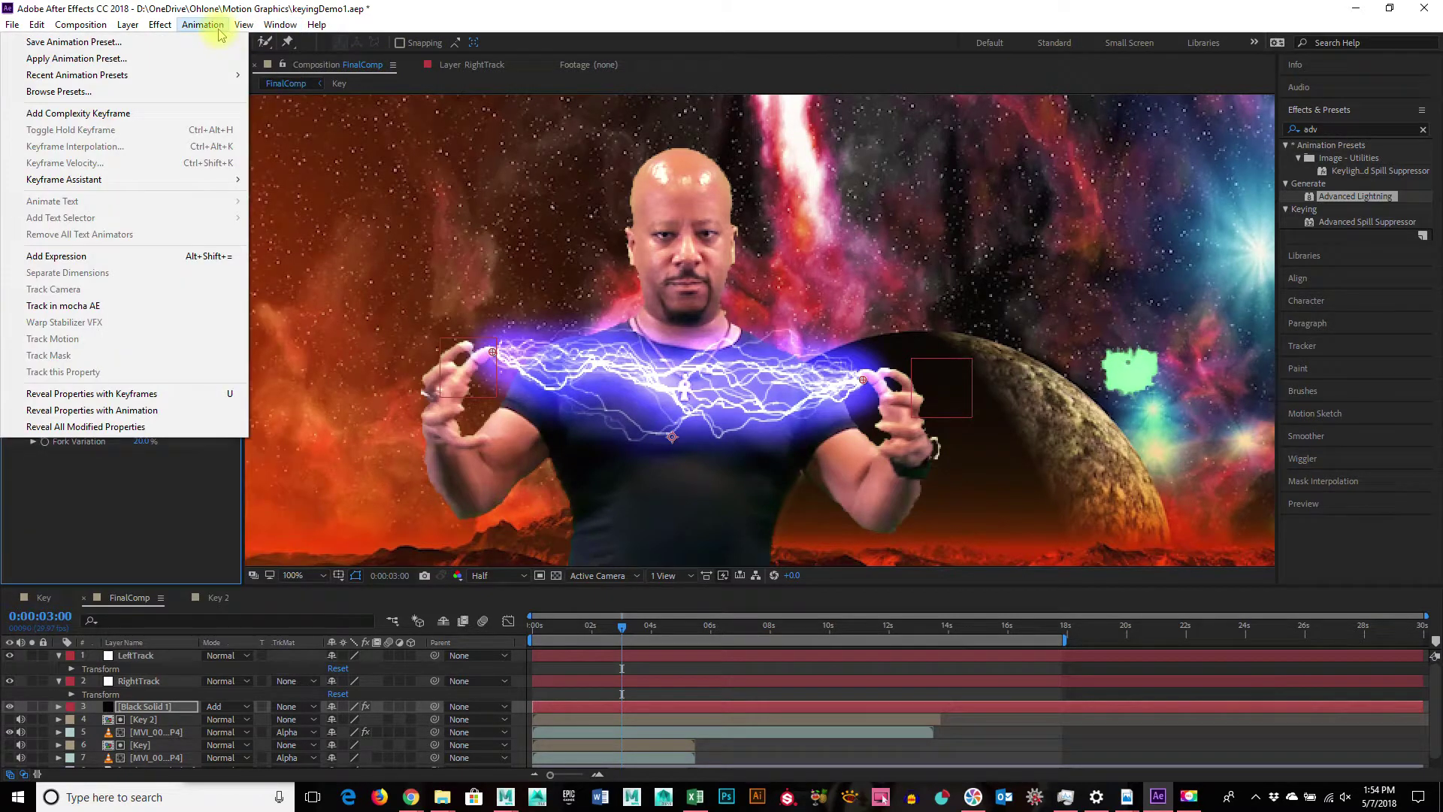
{"action": "left_click", "coordinate": [392, 6]}
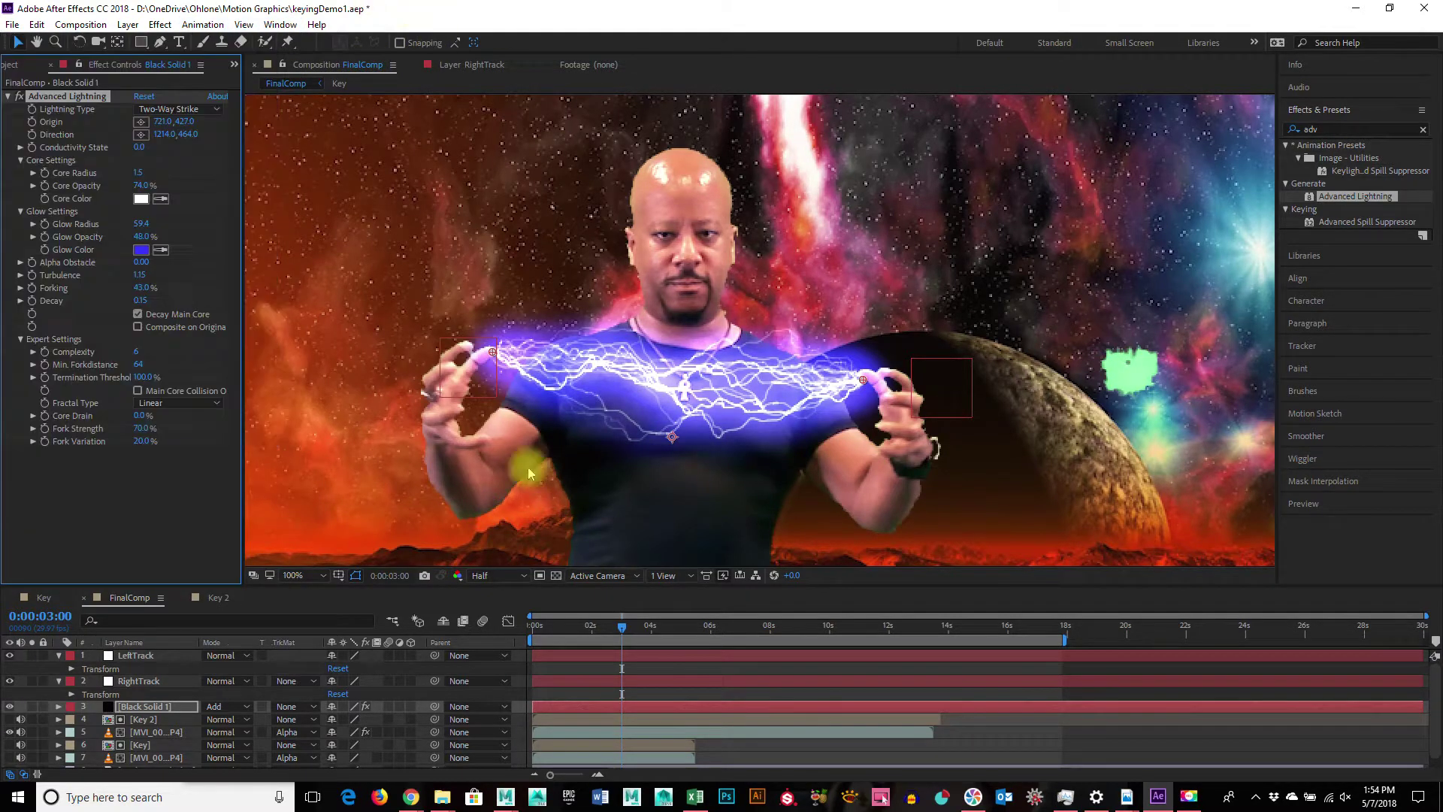
Select only the Black Solid 1 layer in the FinalComp timeline.
{"action": "left_click", "coordinate": [170, 710]}
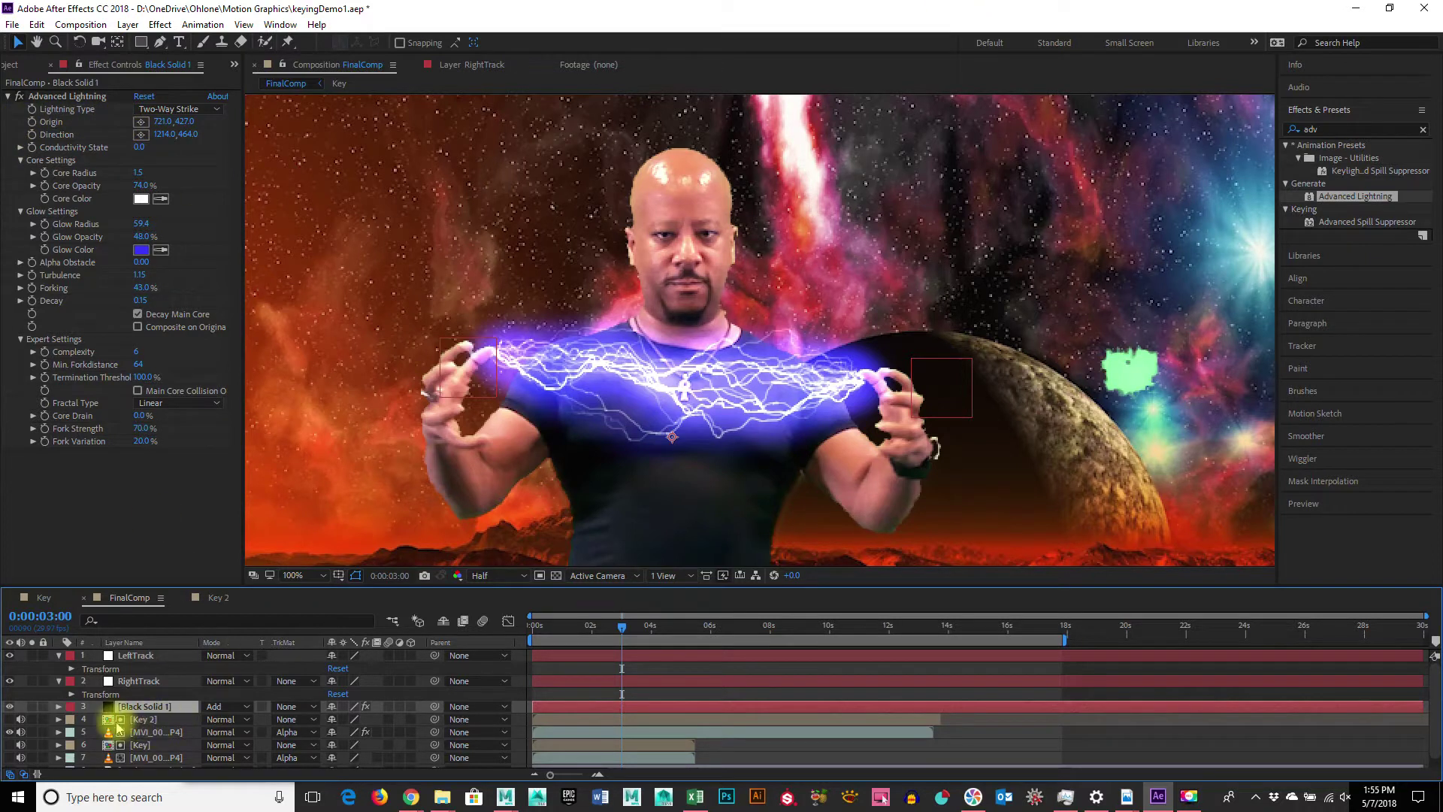
{"action": "left_click", "coordinate": [51, 127]}
{"action": "left_click", "coordinate": [139, 680]}
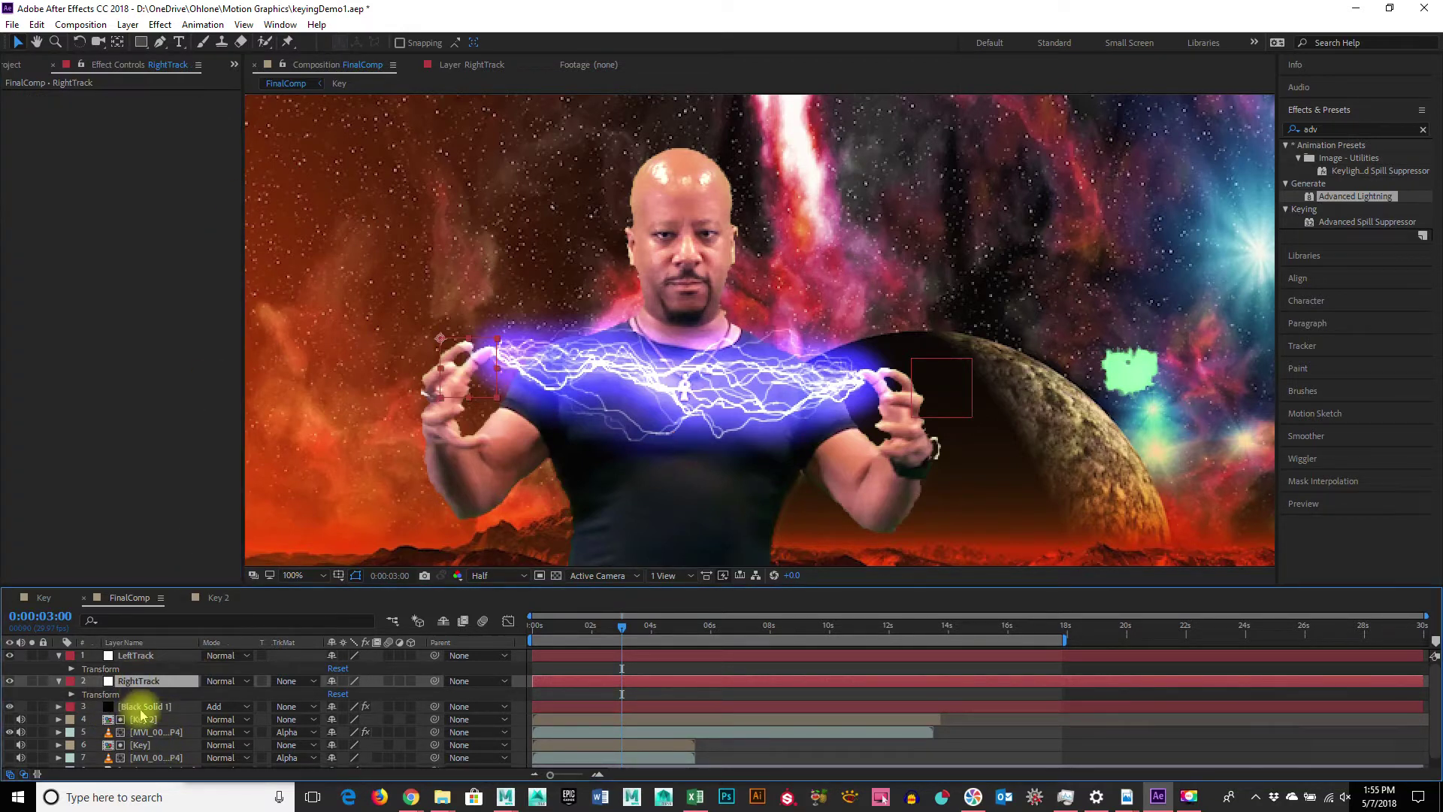
{"action": "left_click", "coordinate": [140, 708], "text": "shift"}
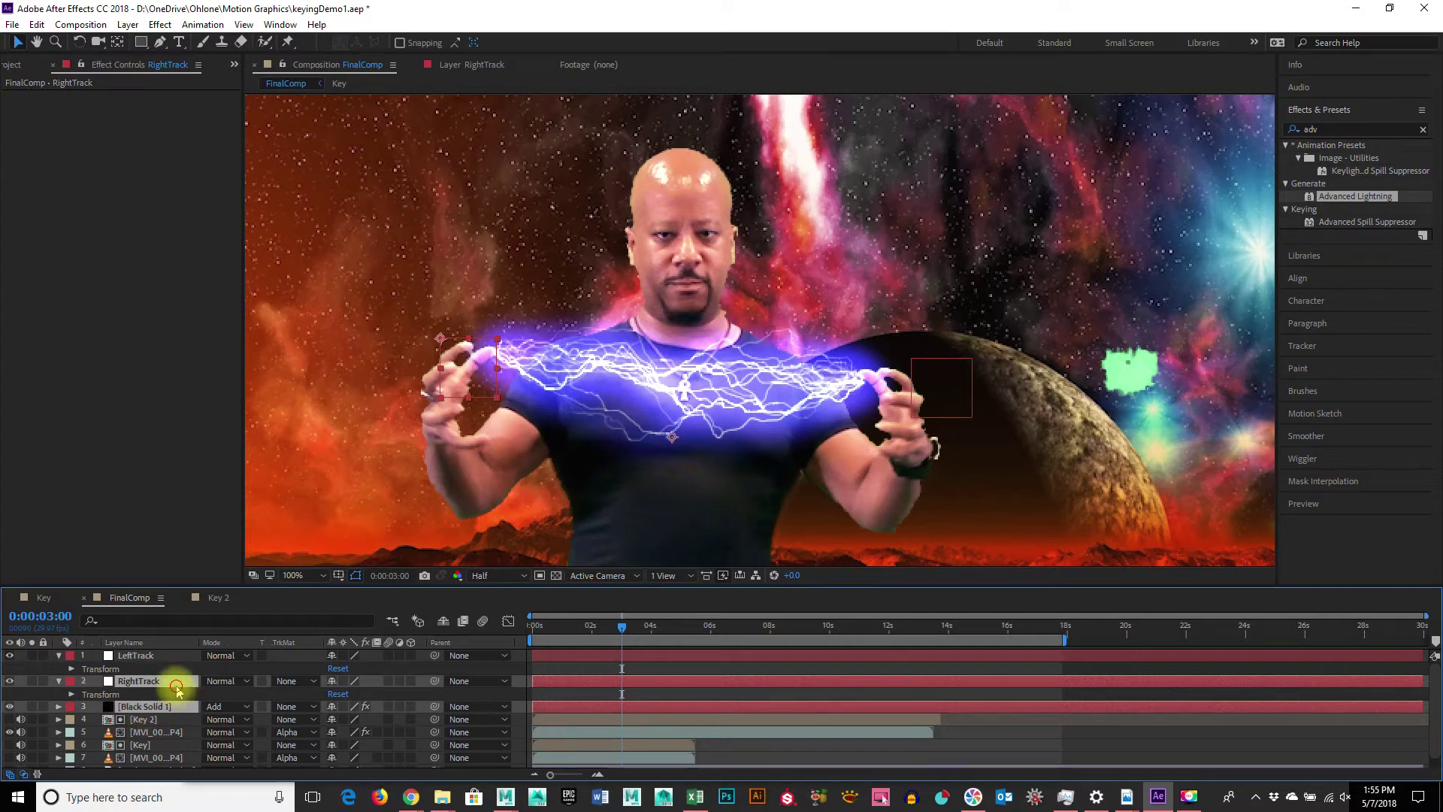
{"action": "left_click", "coordinate": [136, 720]}
{"action": "left_click", "coordinate": [142, 706]}
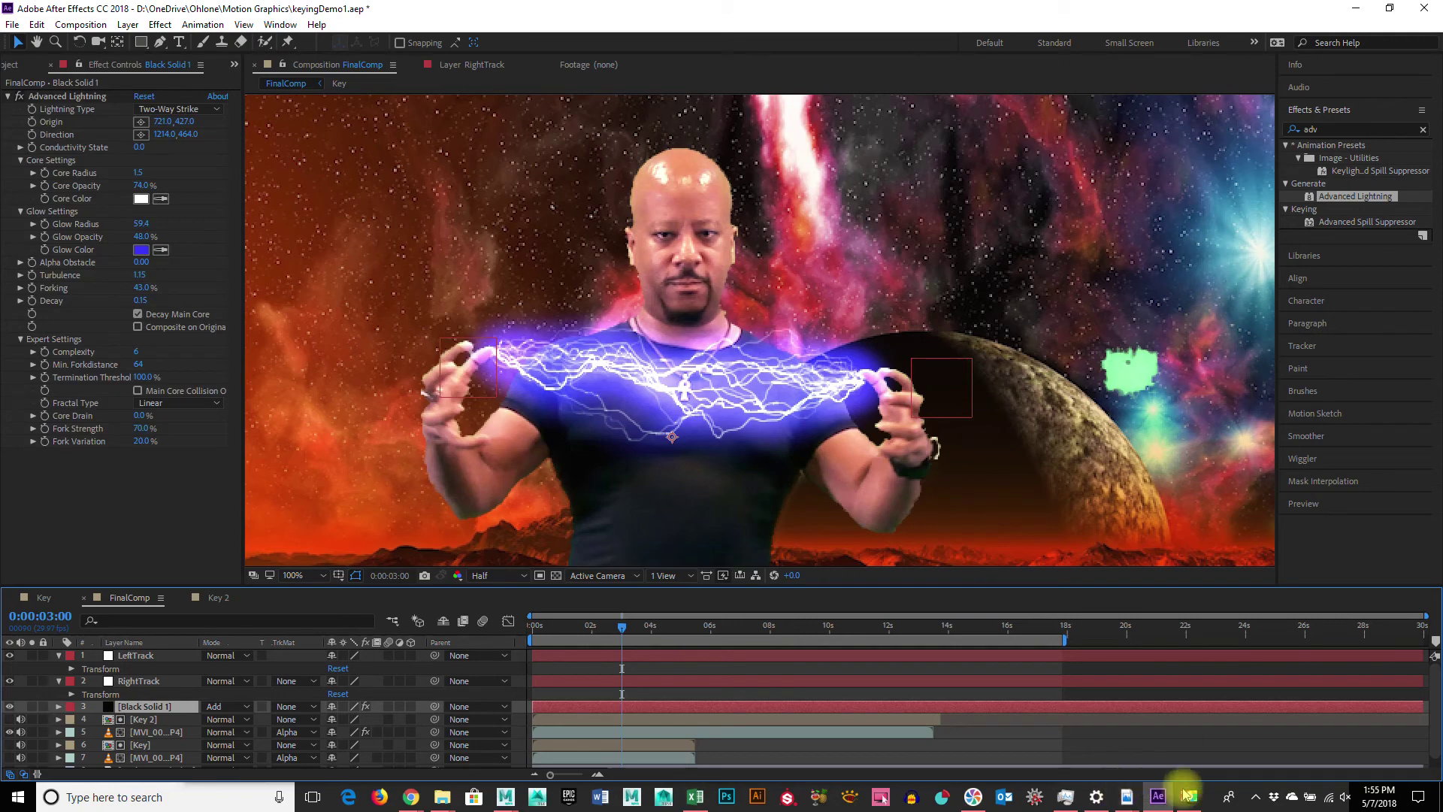